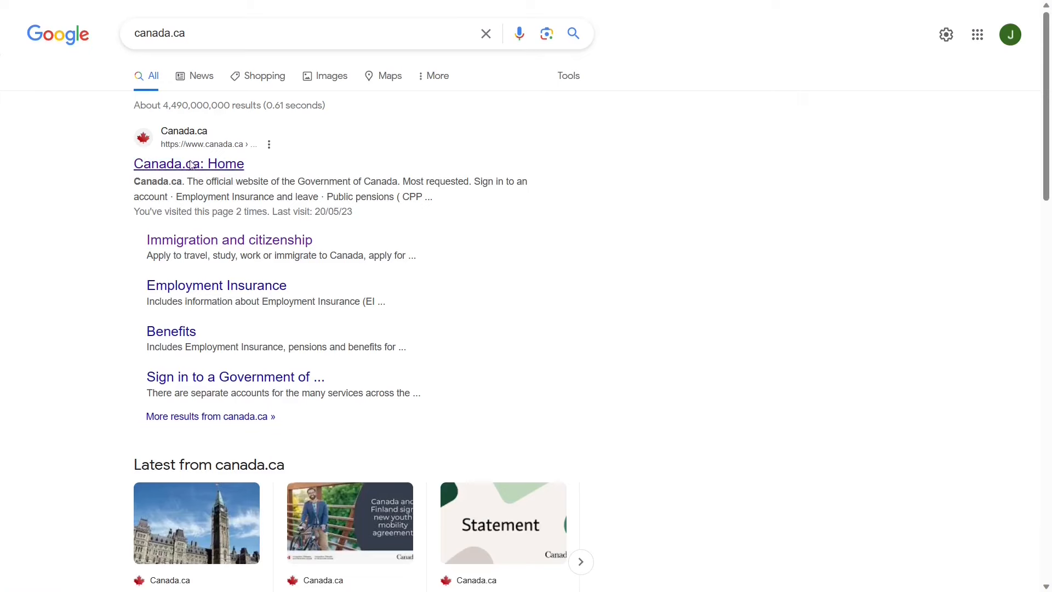
- Navigate through Immigration and citizenship and Visit Canada to the page on staying in Canada longer
{"action": "scroll", "coordinate": [334, 332], "scroll_direction": "down", "scroll_amount": 2}
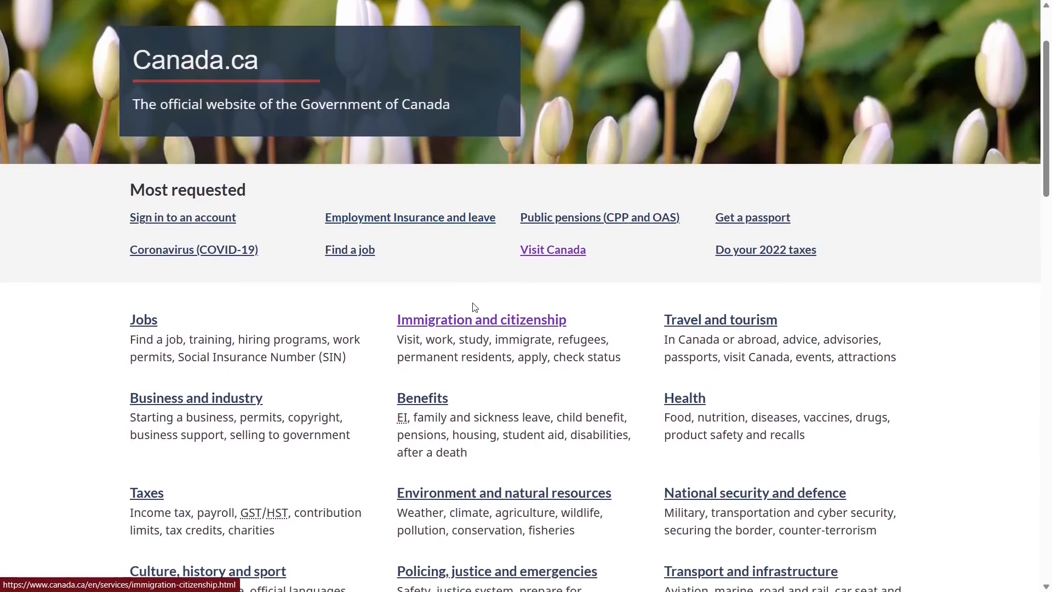
{"action": "left_click", "coordinate": [463, 324]}
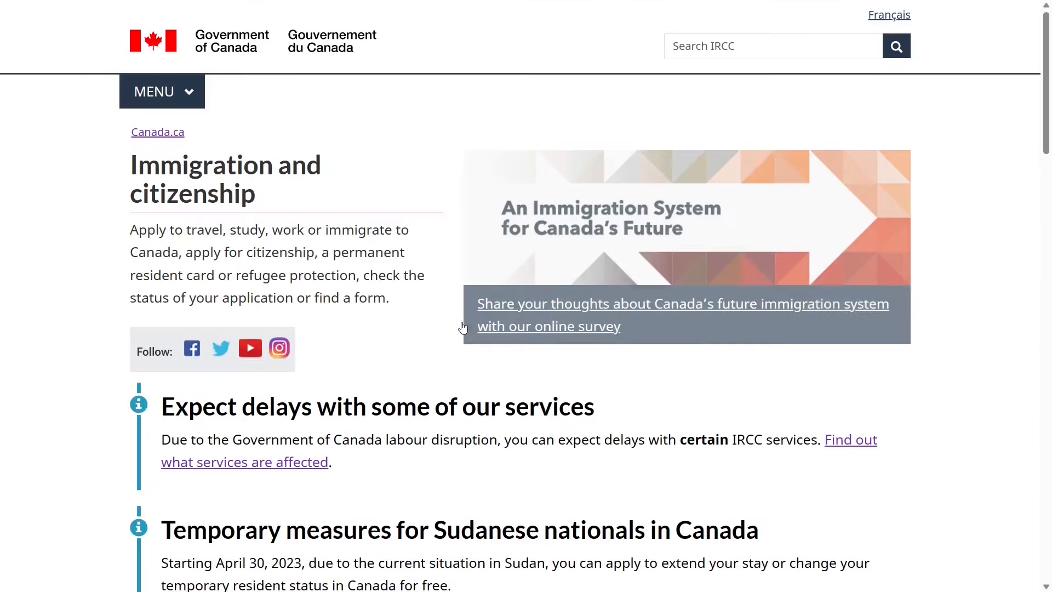
{"action": "scroll", "coordinate": [491, 426], "scroll_direction": "down", "scroll_amount": 10}
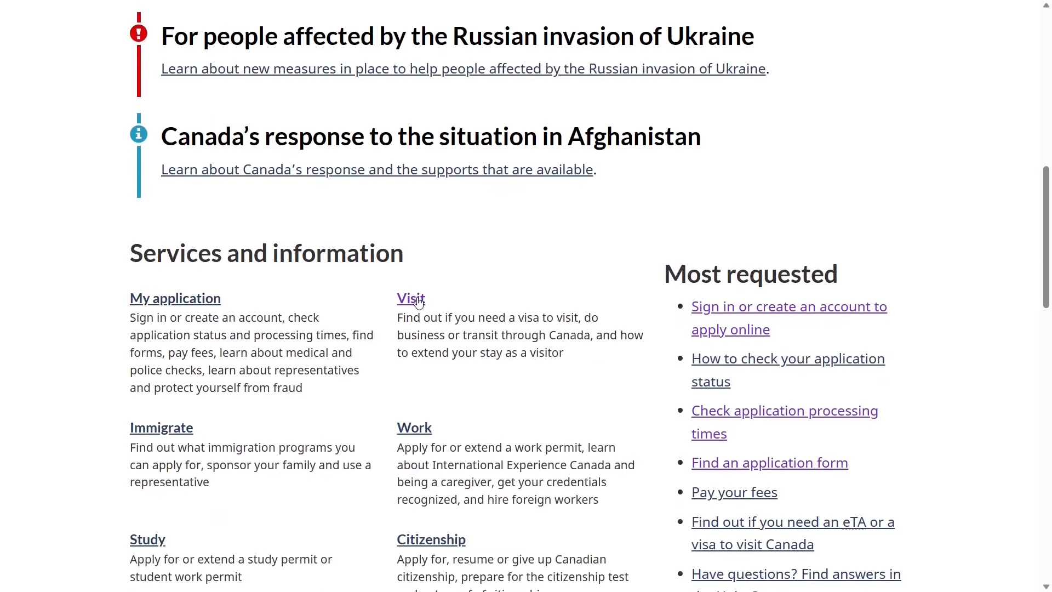
{"action": "left_click", "coordinate": [418, 301]}
{"action": "scroll", "coordinate": [499, 437], "scroll_direction": "down", "scroll_amount": 4}
{"action": "scroll", "coordinate": [499, 437], "scroll_direction": "down", "scroll_amount": 2}
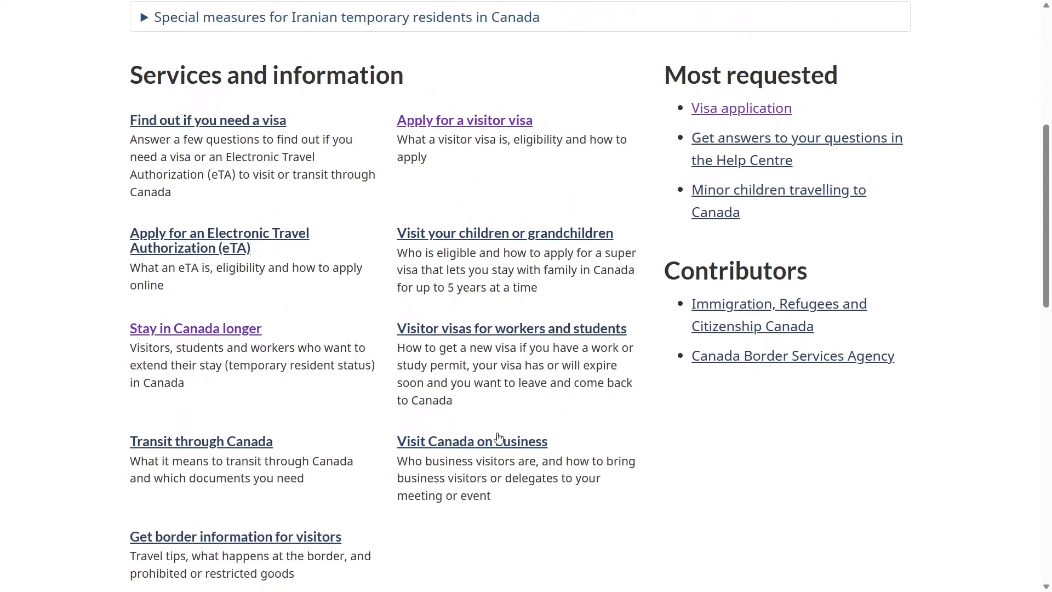
{"action": "left_click", "coordinate": [185, 331]}
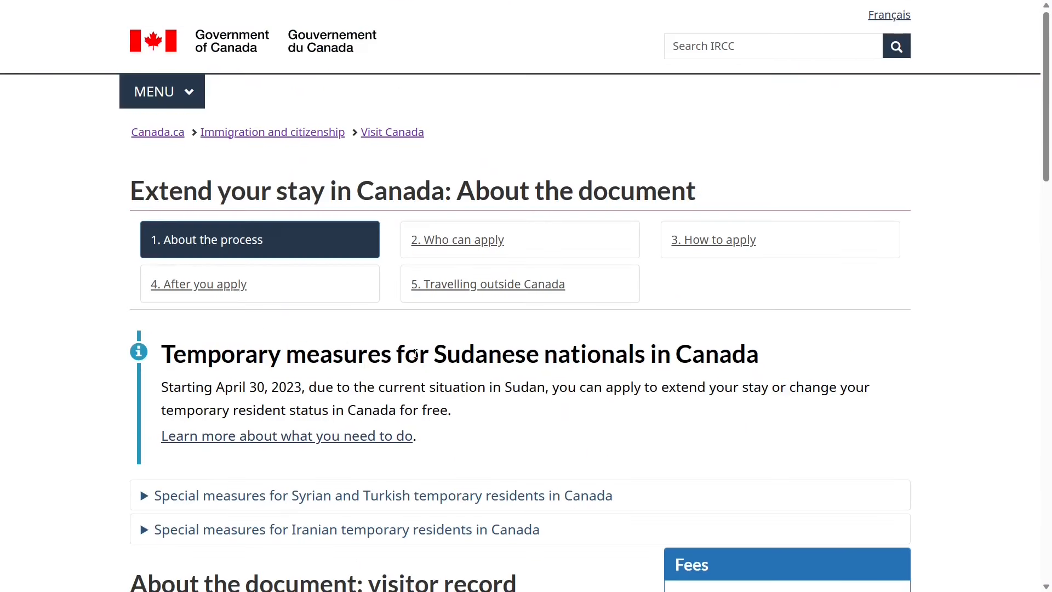
- Open the '2. Who can apply' section of the Extend your stay page
{"action": "scroll", "coordinate": [415, 354], "scroll_direction": "down", "scroll_amount": 2}
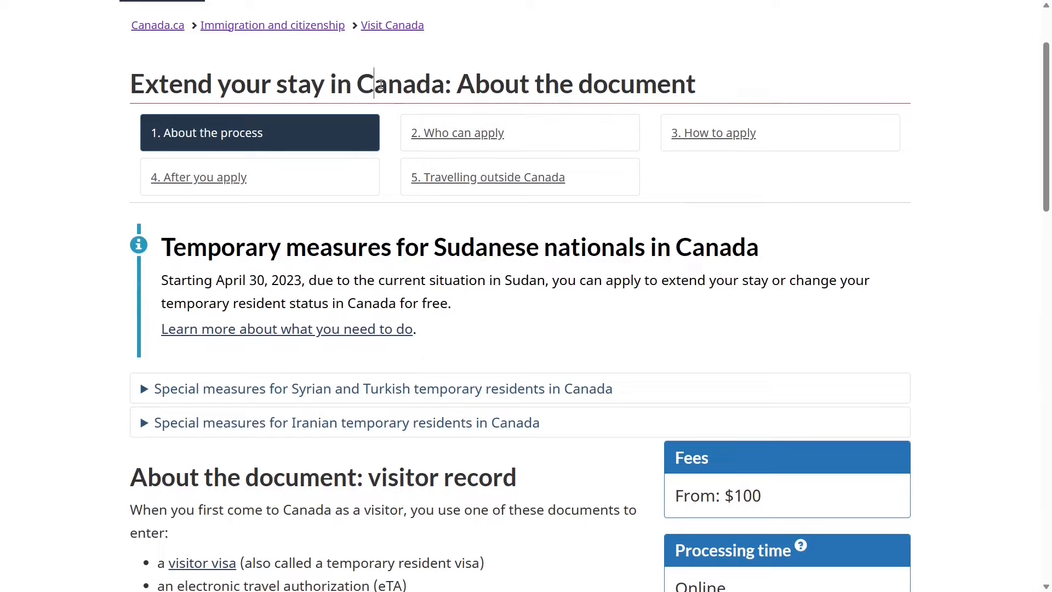
{"action": "double_click", "coordinate": [375, 83]}
{"action": "left_click", "coordinate": [454, 138]}
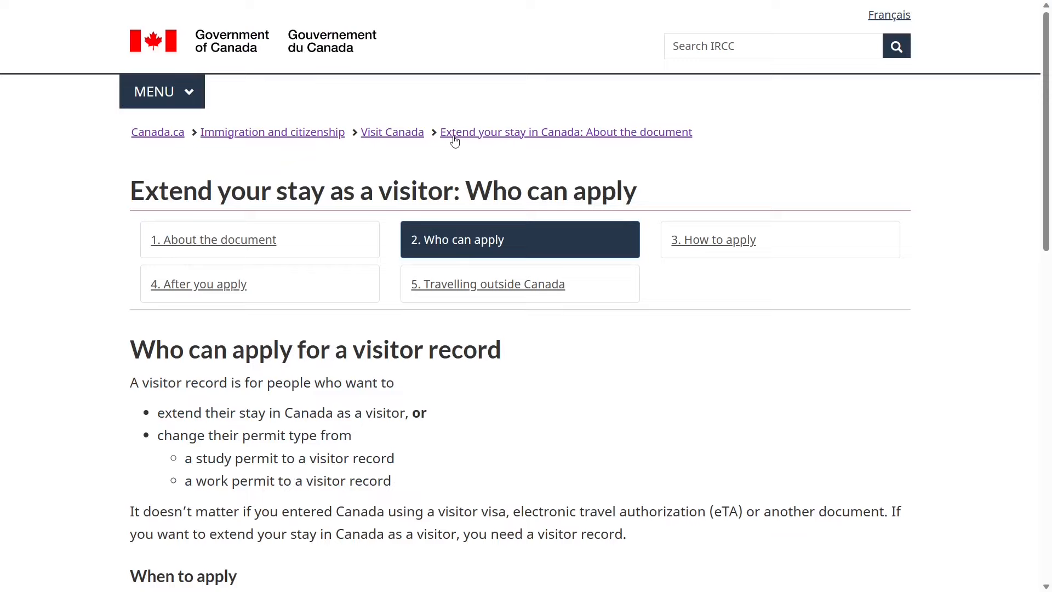
{"action": "scroll", "coordinate": [458, 442], "scroll_direction": "down", "scroll_amount": 2}
{"action": "scroll", "coordinate": [459, 443], "scroll_direction": "down", "scroll_amount": 3}
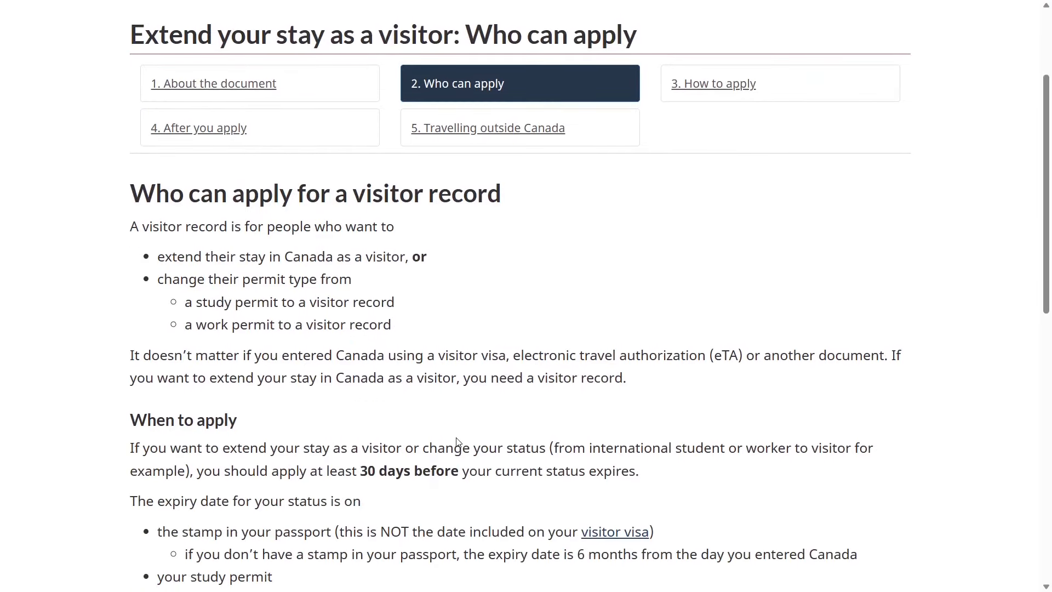
{"action": "scroll", "coordinate": [457, 438], "scroll_direction": "down", "scroll_amount": 2}
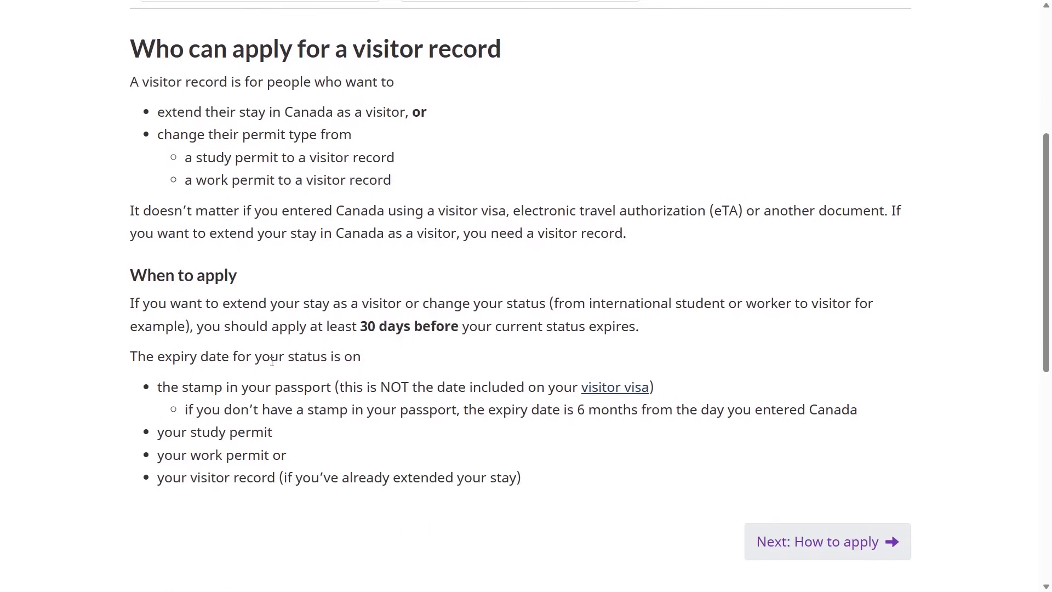
- Highlight the passages on applying 30 days early, status expiry dates and the missing passport stamp
{"action": "left_click_drag", "start_coordinate": [201, 331], "coordinate": [645, 332]}
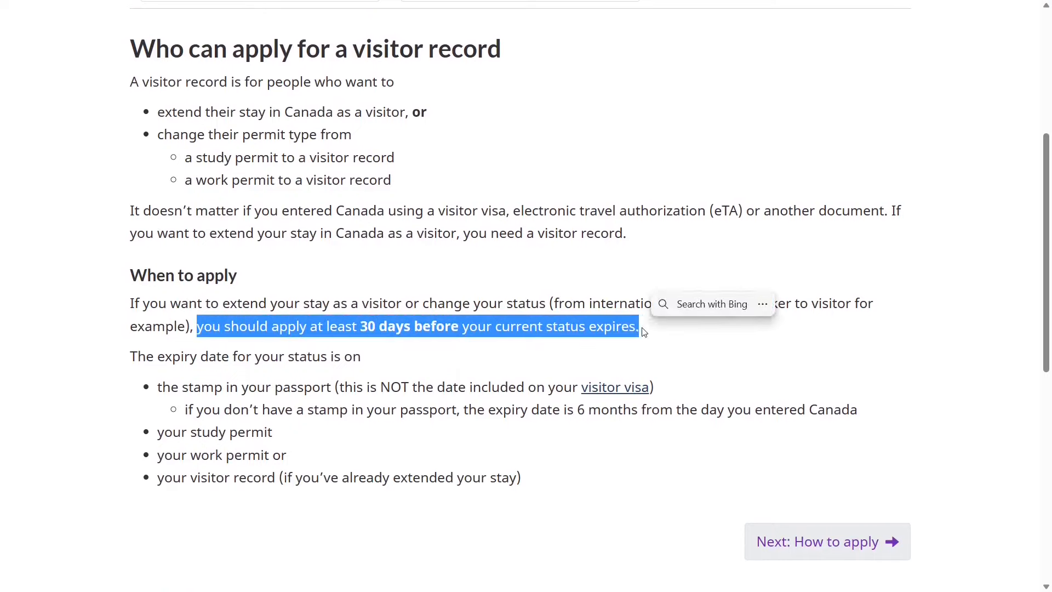
{"action": "left_click", "coordinate": [451, 409]}
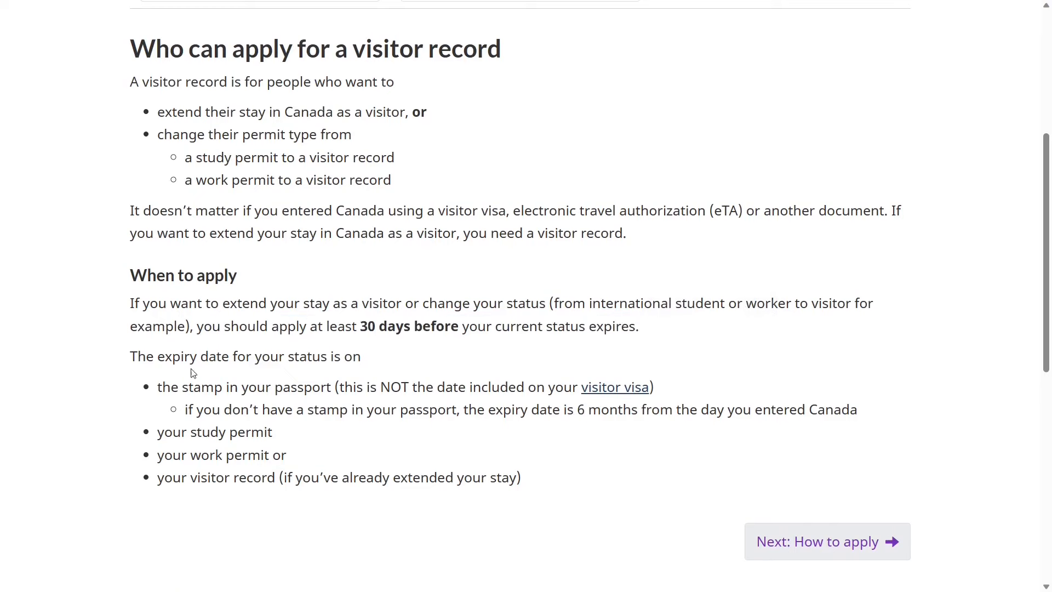
{"action": "left_click_drag", "start_coordinate": [134, 356], "coordinate": [300, 463]}
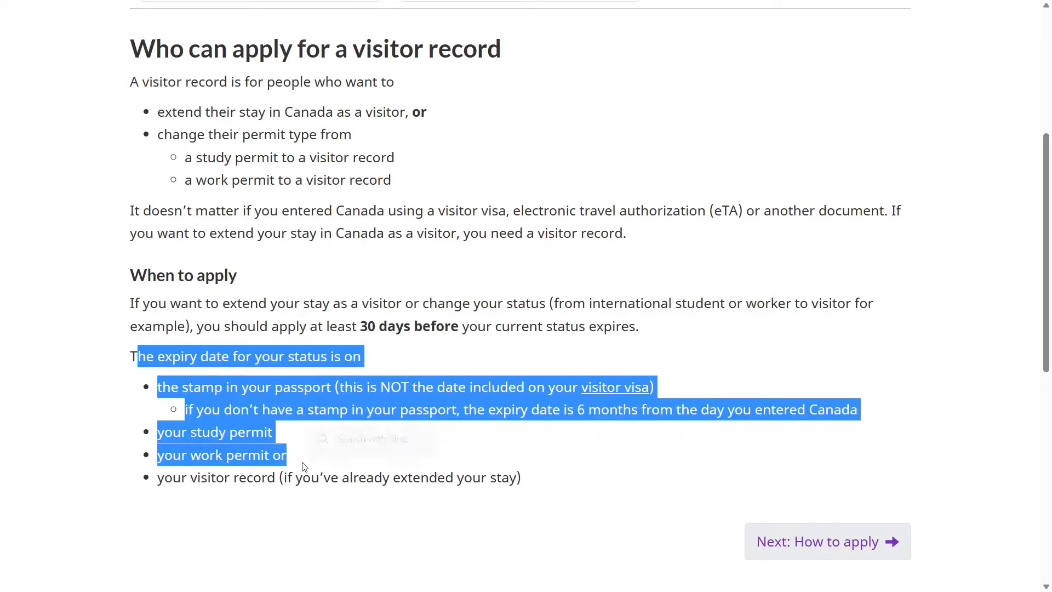
{"action": "left_click", "coordinate": [354, 471]}
{"action": "left_click_drag", "start_coordinate": [164, 357], "coordinate": [370, 366]}
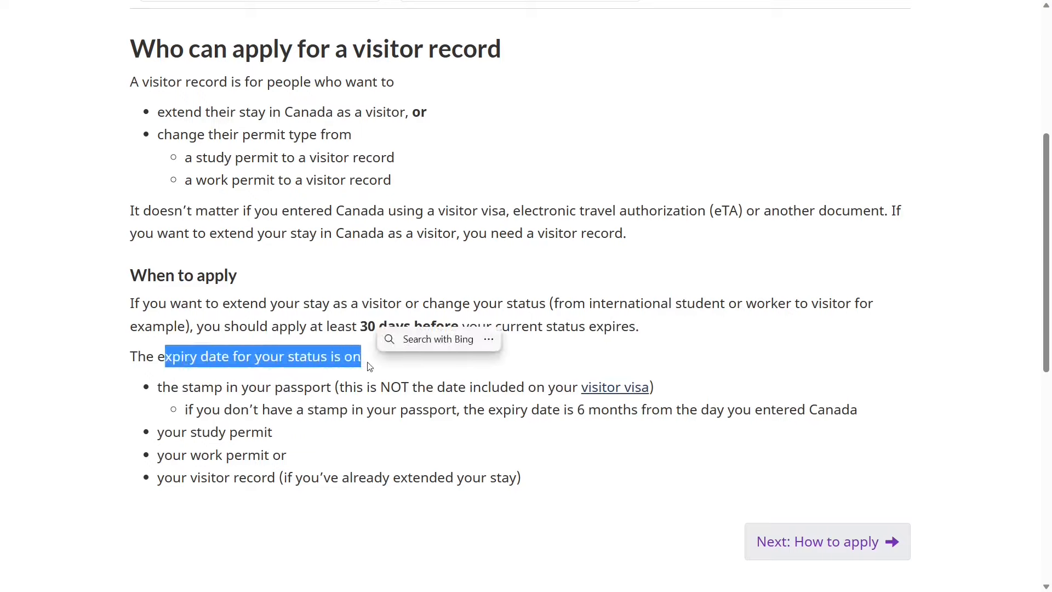
{"action": "left_click", "coordinate": [369, 430]}
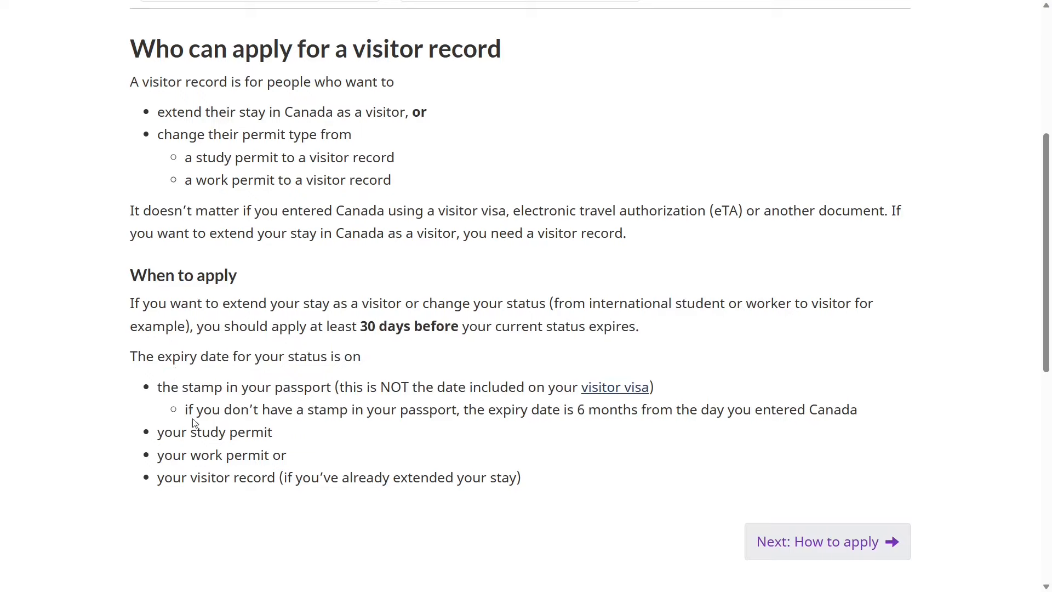
{"action": "left_click_drag", "start_coordinate": [182, 409], "coordinate": [864, 413]}
{"action": "triple_click", "coordinate": [459, 398]}
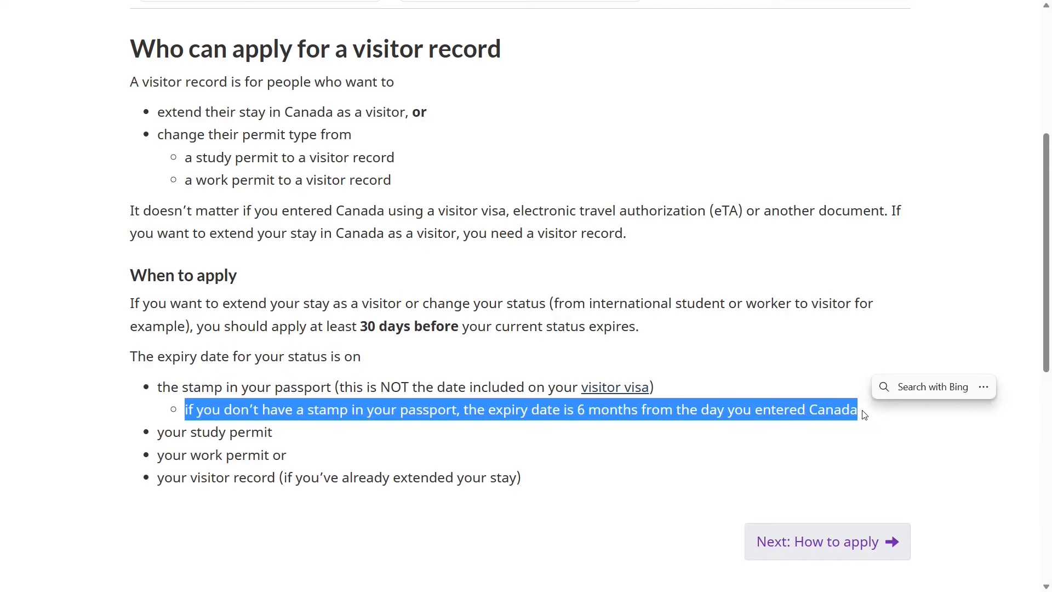
{"action": "left_click", "coordinate": [810, 473]}
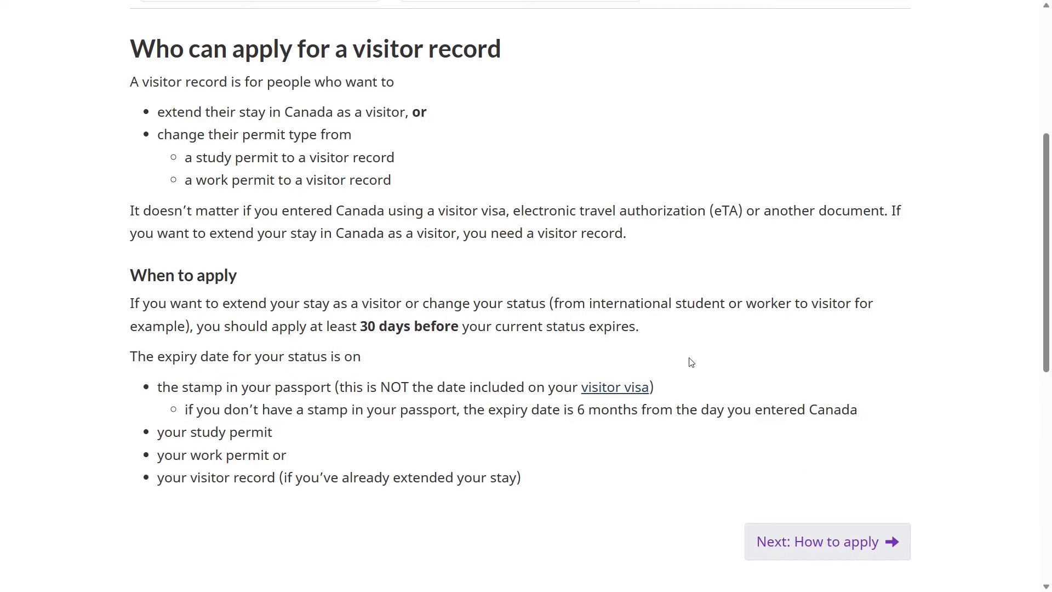
{"action": "scroll", "coordinate": [690, 359], "scroll_direction": "up", "scroll_amount": 5}
{"action": "scroll", "coordinate": [692, 362], "scroll_direction": "down", "scroll_amount": 1}
- Go to '3. How to apply' and follow the create-account link to the IRCC secure account sign-in page
{"action": "left_click", "coordinate": [712, 248]}
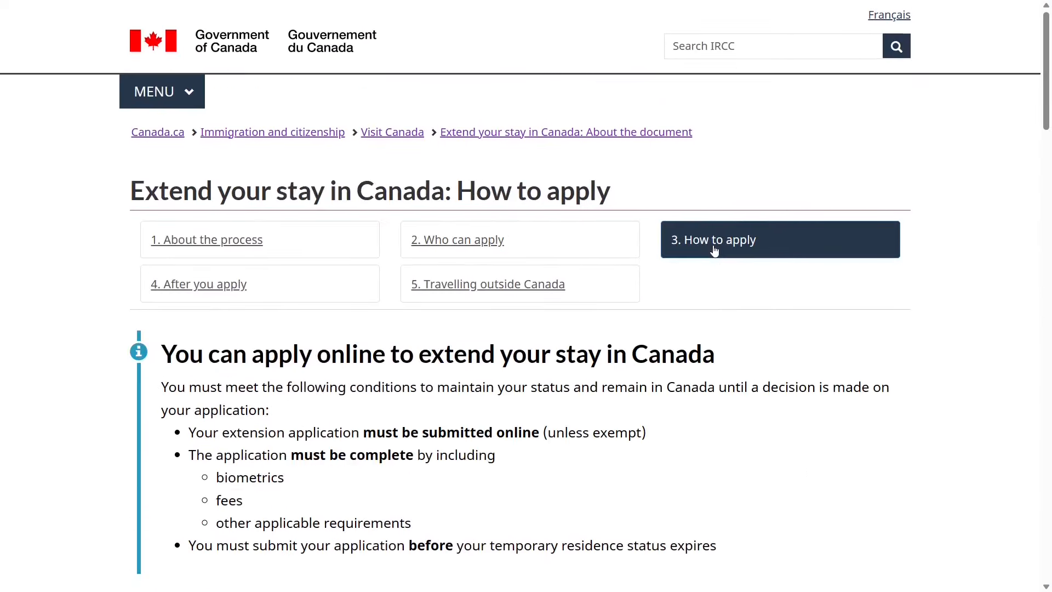
{"action": "scroll", "coordinate": [530, 407], "scroll_direction": "down", "scroll_amount": 12}
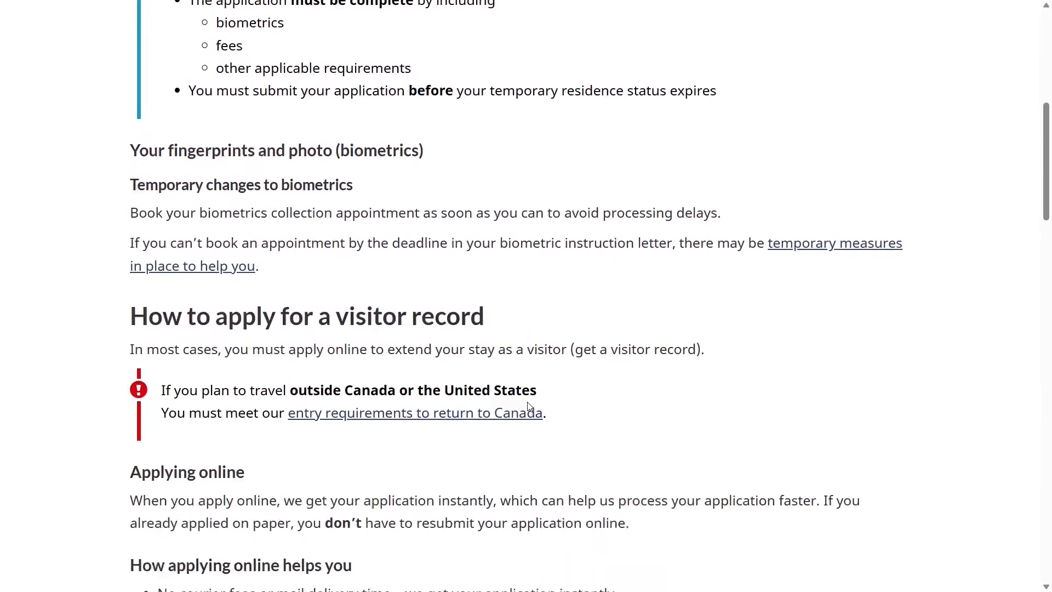
{"action": "scroll", "coordinate": [528, 403], "scroll_direction": "down", "scroll_amount": 10}
{"action": "right_click", "coordinate": [528, 404]}
{"action": "left_click", "coordinate": [208, 461]}
{"action": "left_click", "coordinate": [207, 461]}
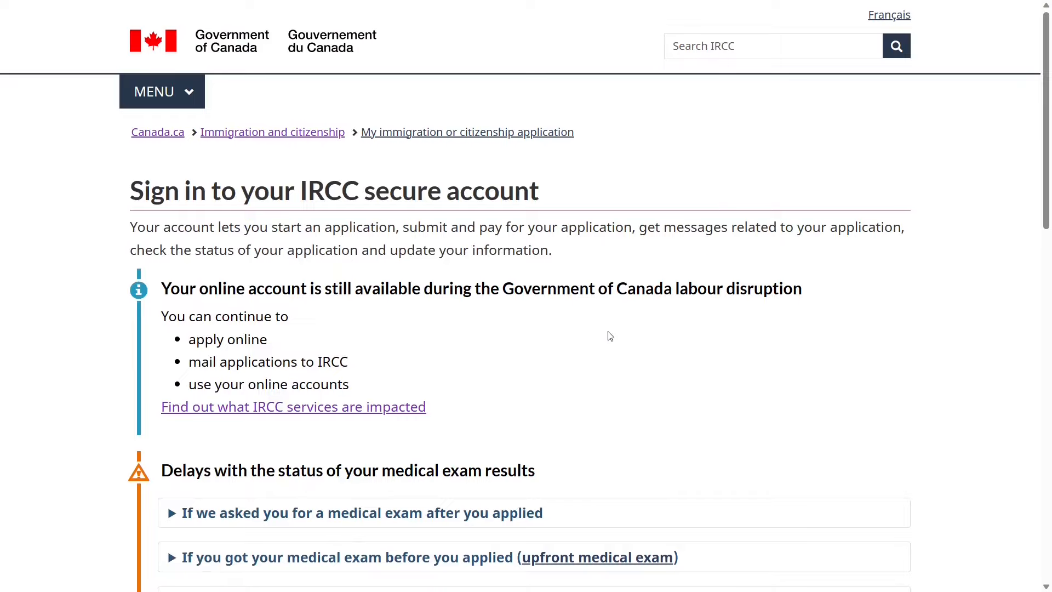
{"action": "scroll", "coordinate": [609, 336], "scroll_direction": "down", "scroll_amount": 1}
{"action": "scroll", "coordinate": [576, 323], "scroll_direction": "down", "scroll_amount": 6}
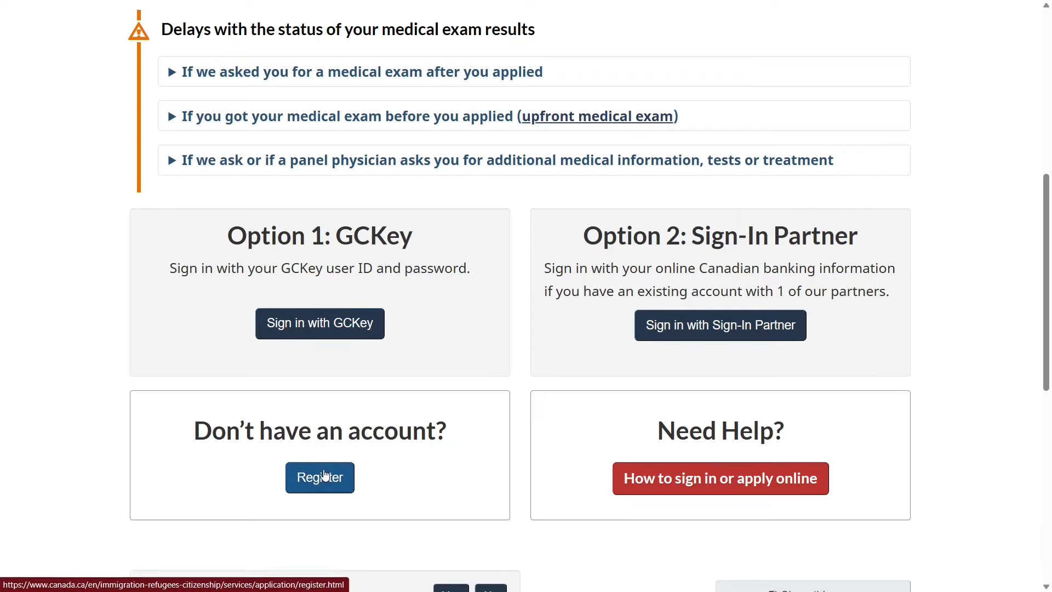
- Open the registration page and highlight the GCKey and Sign-In Partner options and the banking requirement
{"action": "left_click", "coordinate": [325, 475]}
{"action": "scroll", "coordinate": [485, 432], "scroll_direction": "down", "scroll_amount": 7}
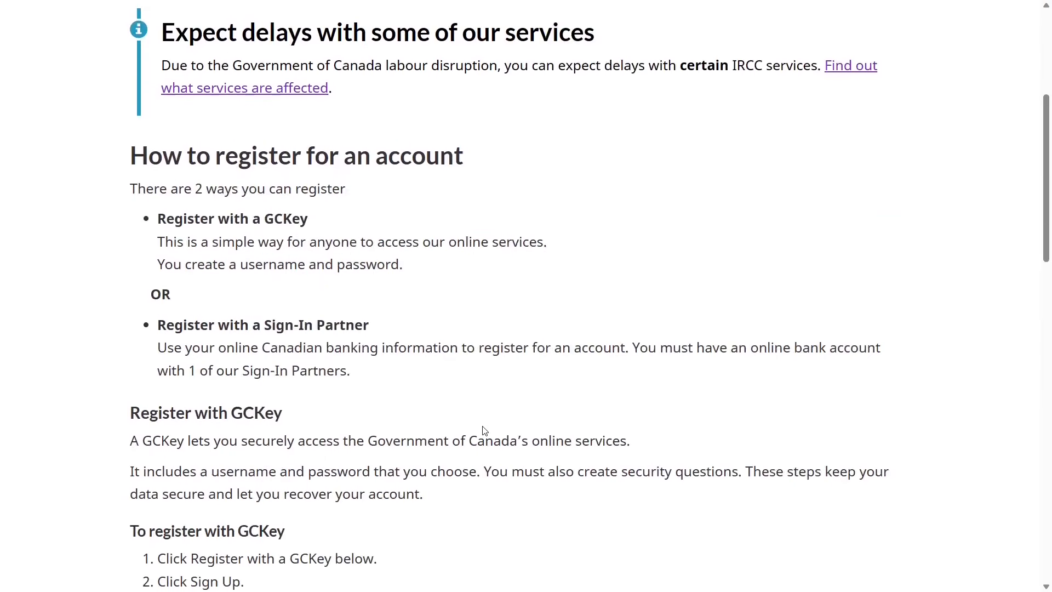
{"action": "left_click_drag", "start_coordinate": [128, 68], "coordinate": [473, 59]}
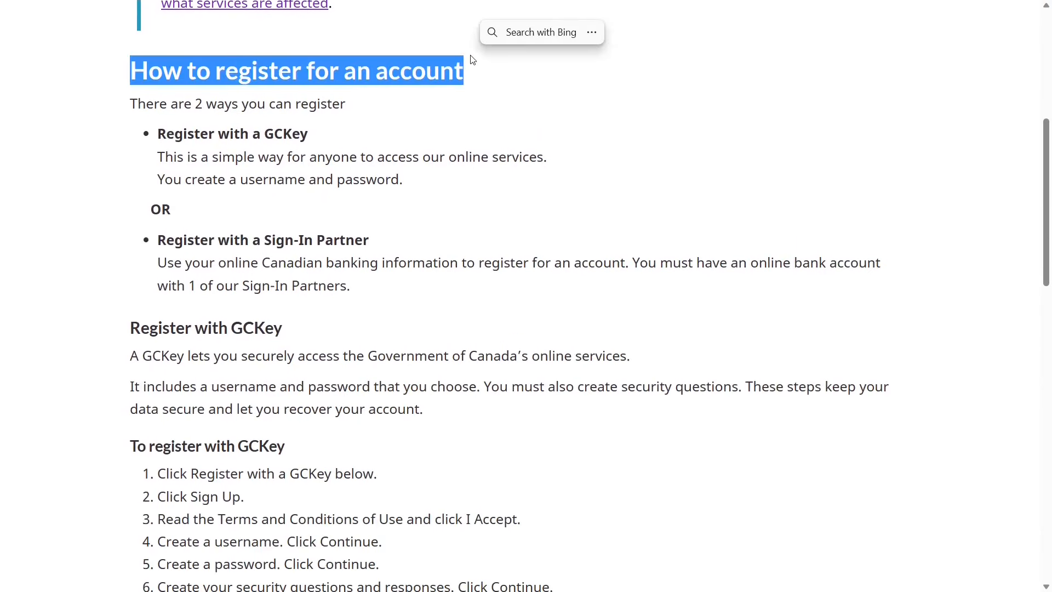
{"action": "left_click", "coordinate": [385, 179]}
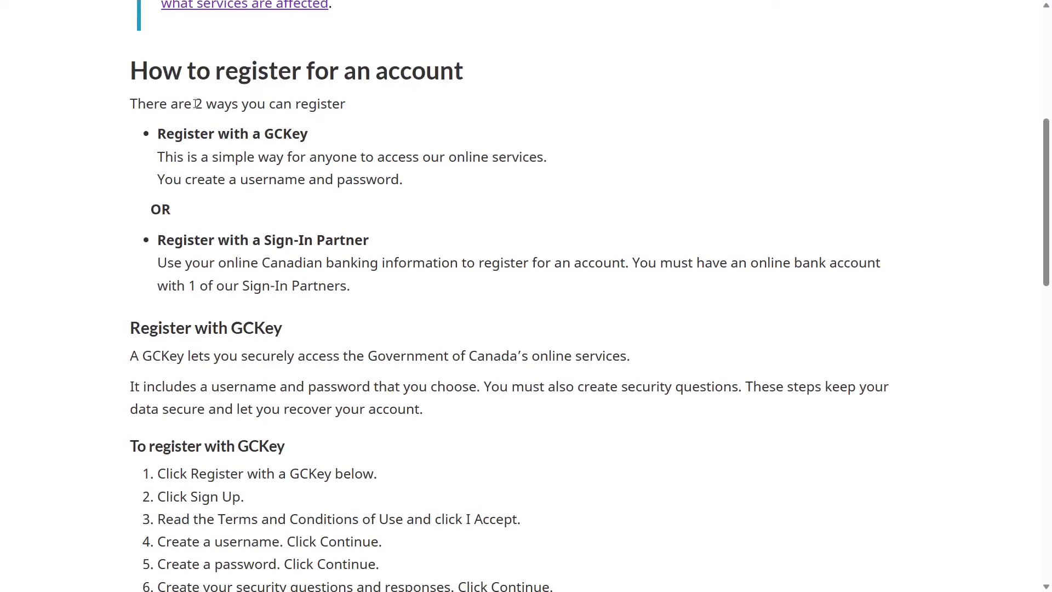
{"action": "left_click_drag", "start_coordinate": [196, 104], "coordinate": [241, 104]}
{"action": "left_click", "coordinate": [243, 156]}
{"action": "left_click_drag", "start_coordinate": [158, 131], "coordinate": [319, 132]}
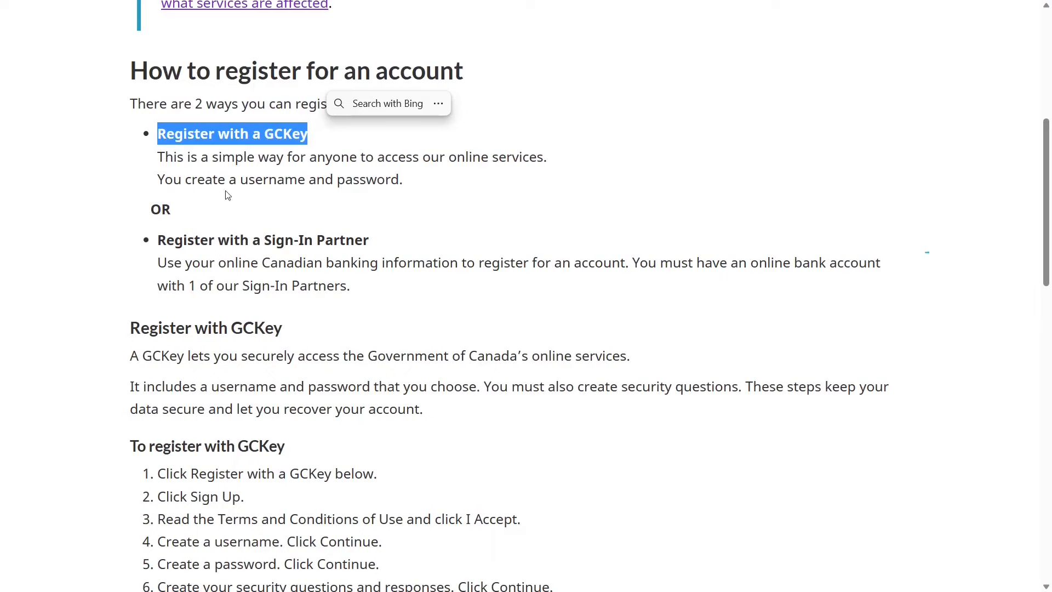
{"action": "left_click", "coordinate": [184, 242]}
{"action": "left_click_drag", "start_coordinate": [187, 244], "coordinate": [375, 244]}
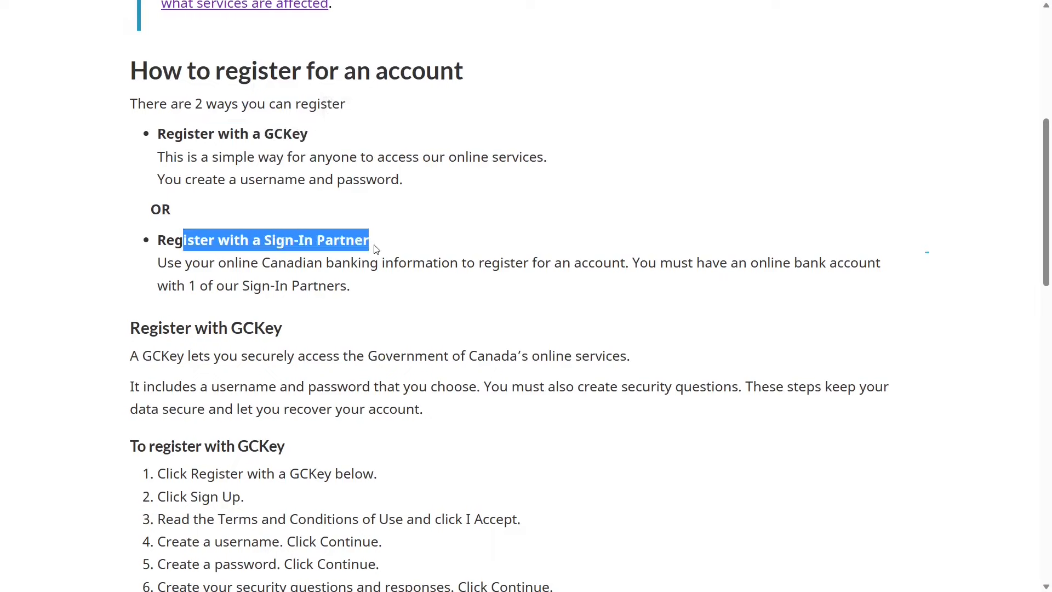
{"action": "left_click", "coordinate": [361, 281]}
{"action": "left_click_drag", "start_coordinate": [270, 264], "coordinate": [448, 269]}
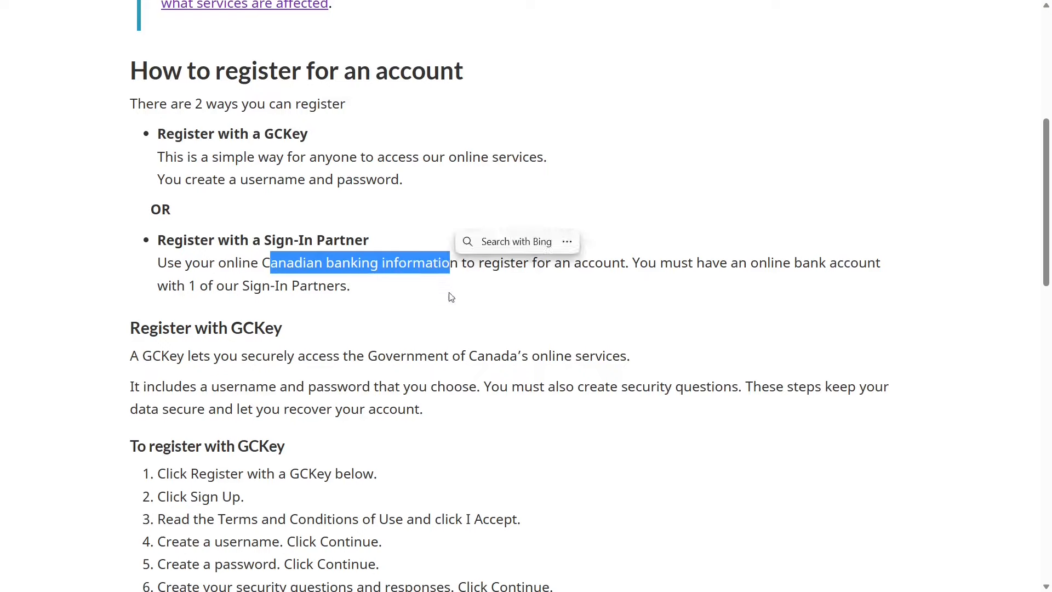
{"action": "left_click", "coordinate": [381, 325]}
- Choose Register with GCKey to launch GCKey sign-up
{"action": "left_click_drag", "start_coordinate": [158, 135], "coordinate": [332, 143]}
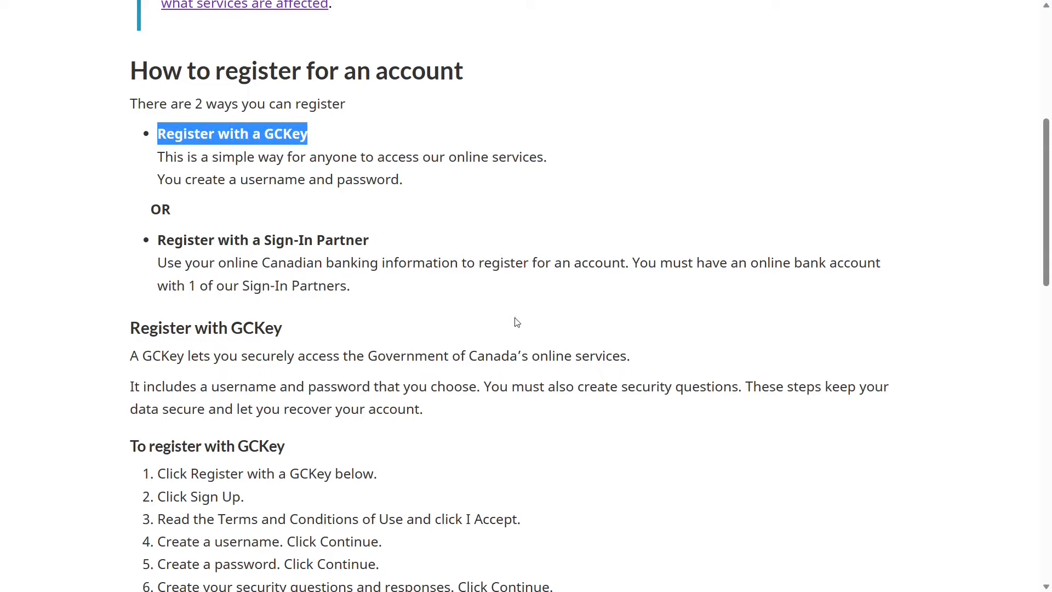
{"action": "left_click", "coordinate": [497, 225]}
{"action": "scroll", "coordinate": [371, 395], "scroll_direction": "down", "scroll_amount": 5}
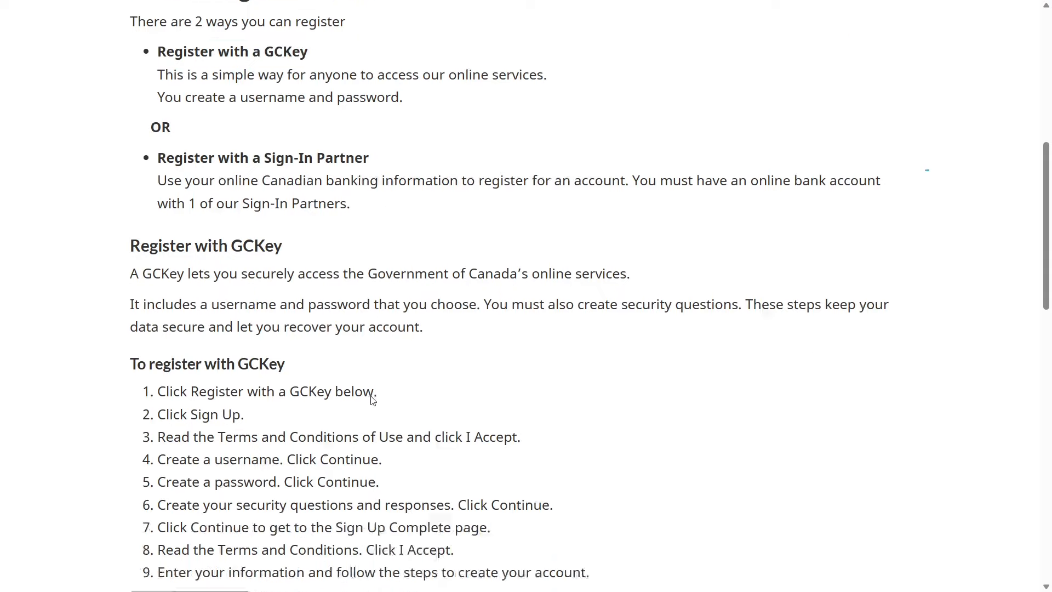
{"action": "left_click", "coordinate": [209, 329]}
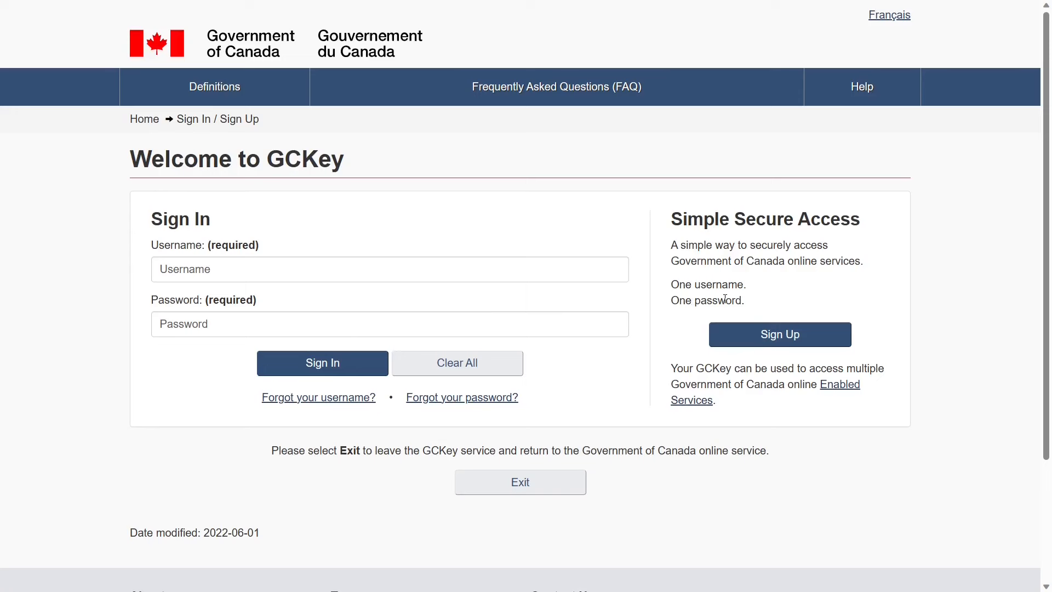
- Start a new GCKey account, accept the terms and continue with the username
{"action": "left_click", "coordinate": [758, 343]}
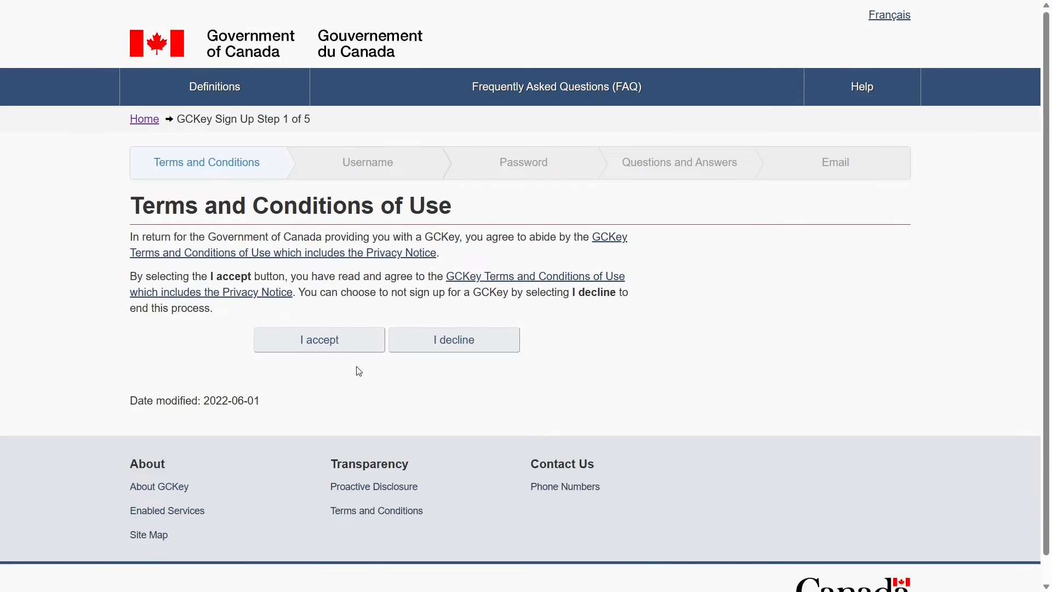
{"action": "left_click", "coordinate": [299, 348]}
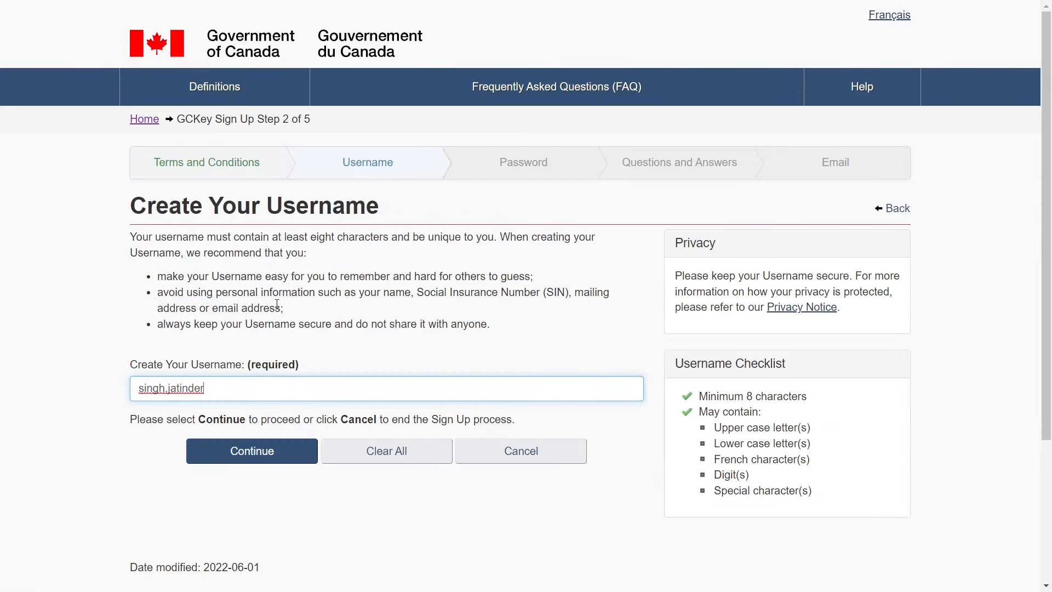
{"action": "left_click", "coordinate": [320, 352]}
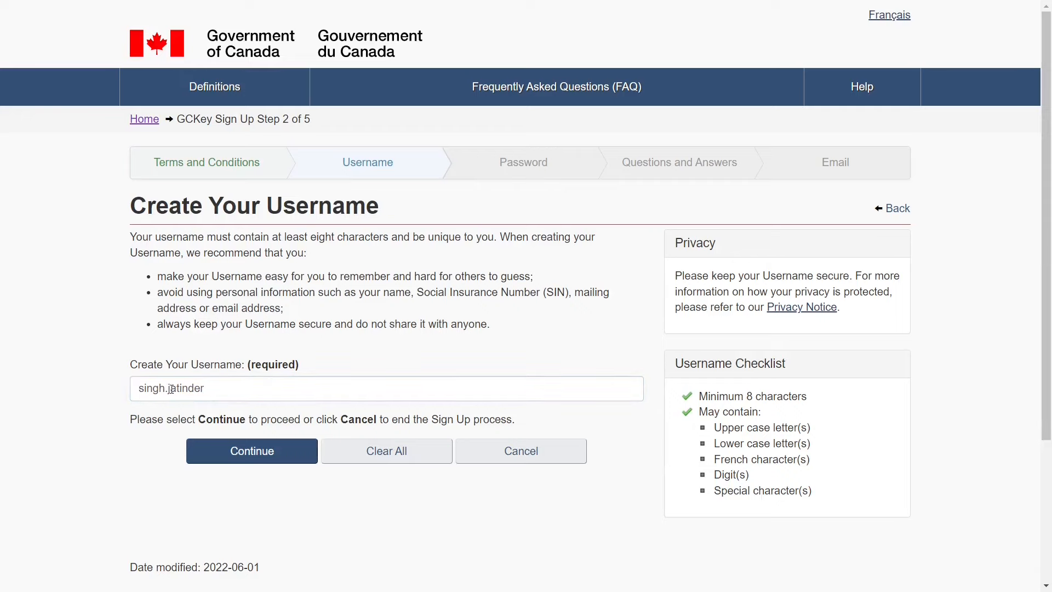
{"action": "left_click", "coordinate": [238, 462]}
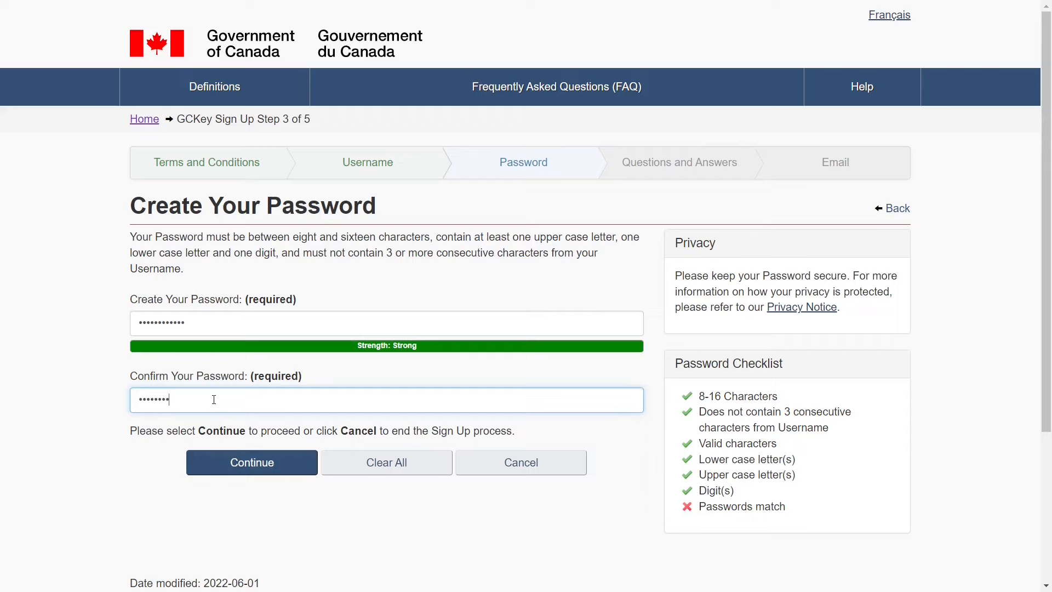
- Submit the password and move on to the recovery questions step
{"action": "left_click", "coordinate": [235, 460]}
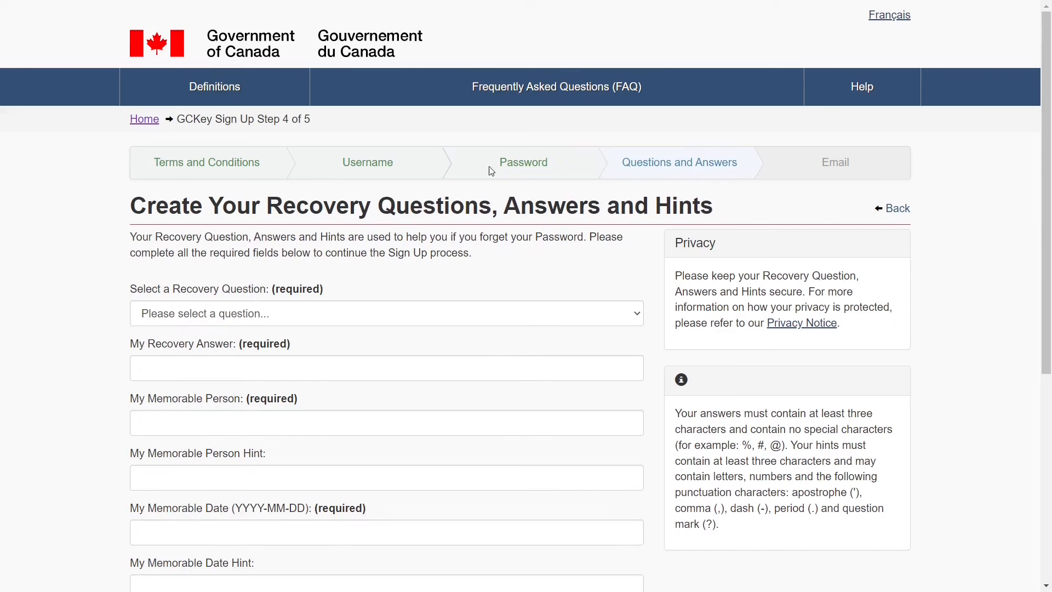
{"action": "left_click_drag", "start_coordinate": [136, 206], "coordinate": [675, 188]}
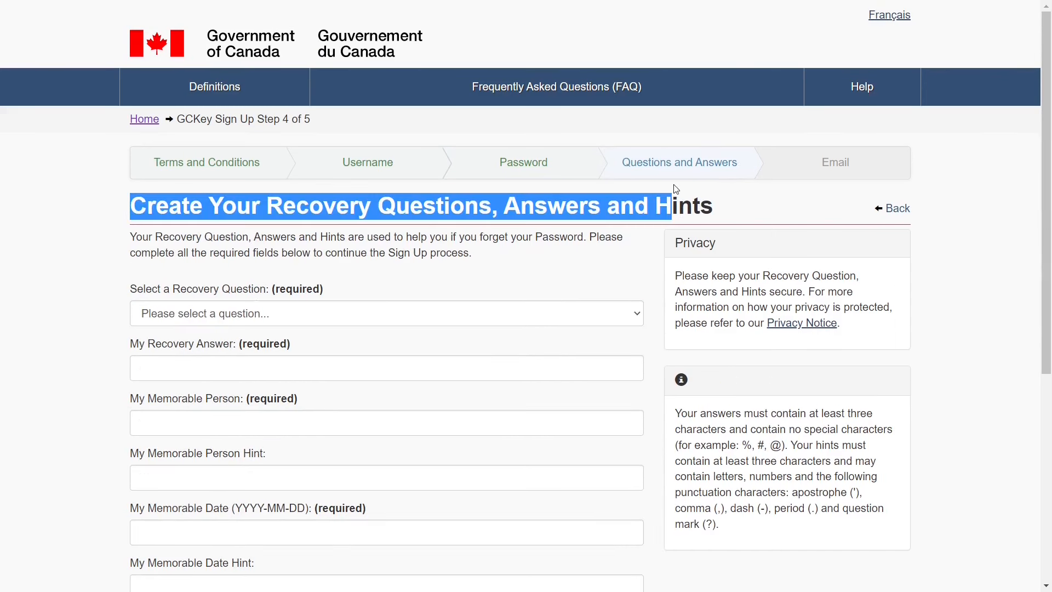
{"action": "left_click", "coordinate": [533, 254]}
{"action": "scroll", "coordinate": [532, 253], "scroll_direction": "down", "scroll_amount": 2}
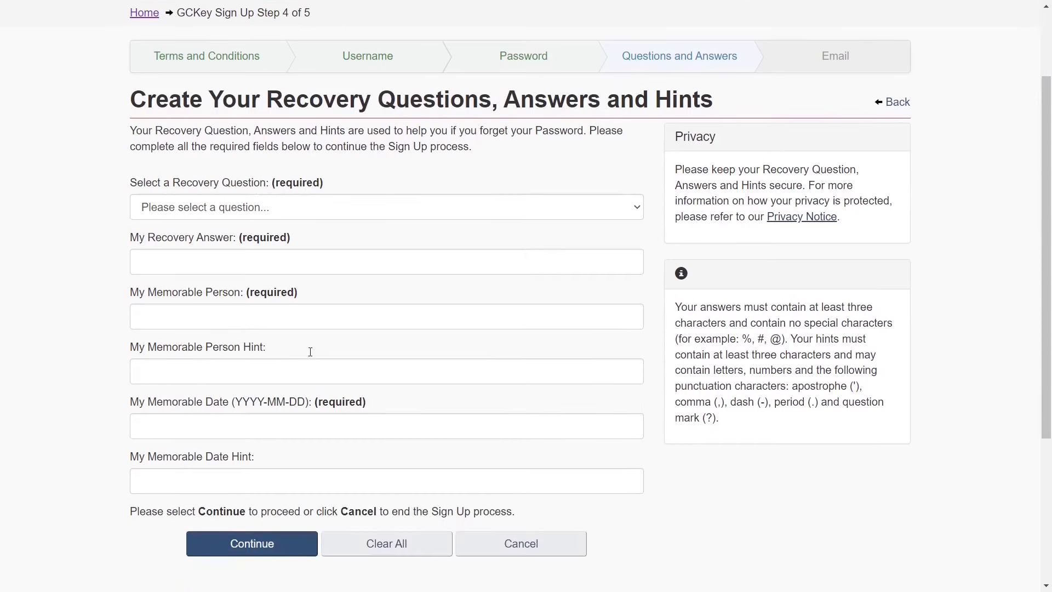
{"action": "left_click", "coordinate": [287, 209]}
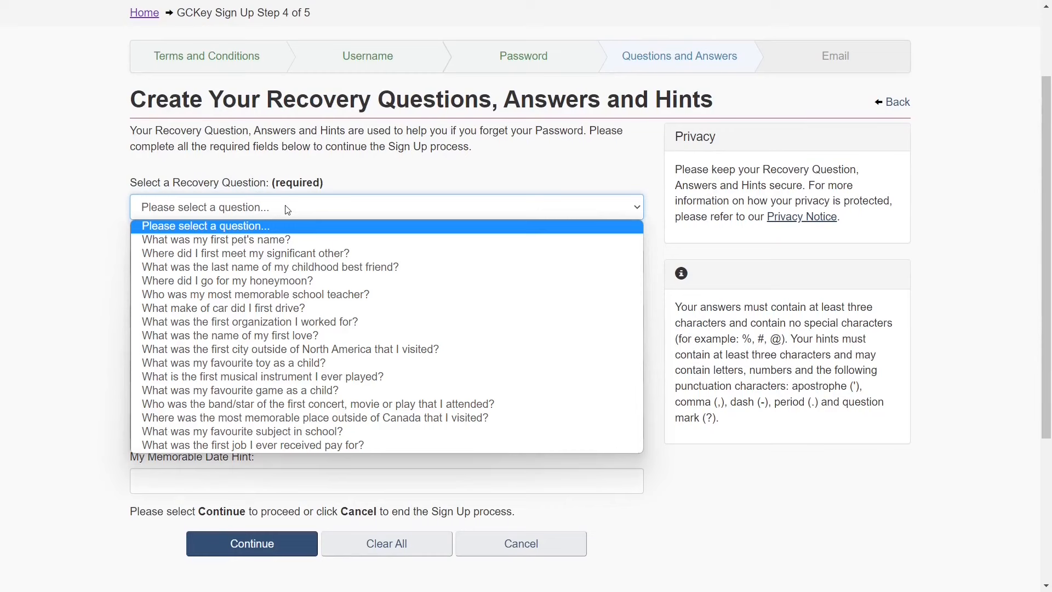
{"action": "left_click", "coordinate": [24, 334]}
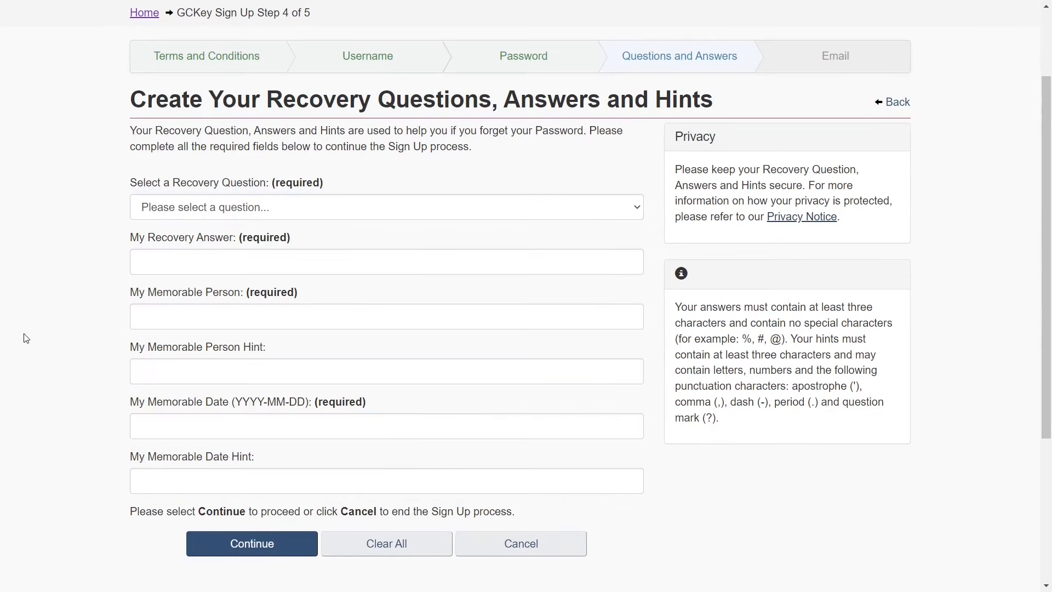
{"action": "left_click", "coordinate": [198, 209]}
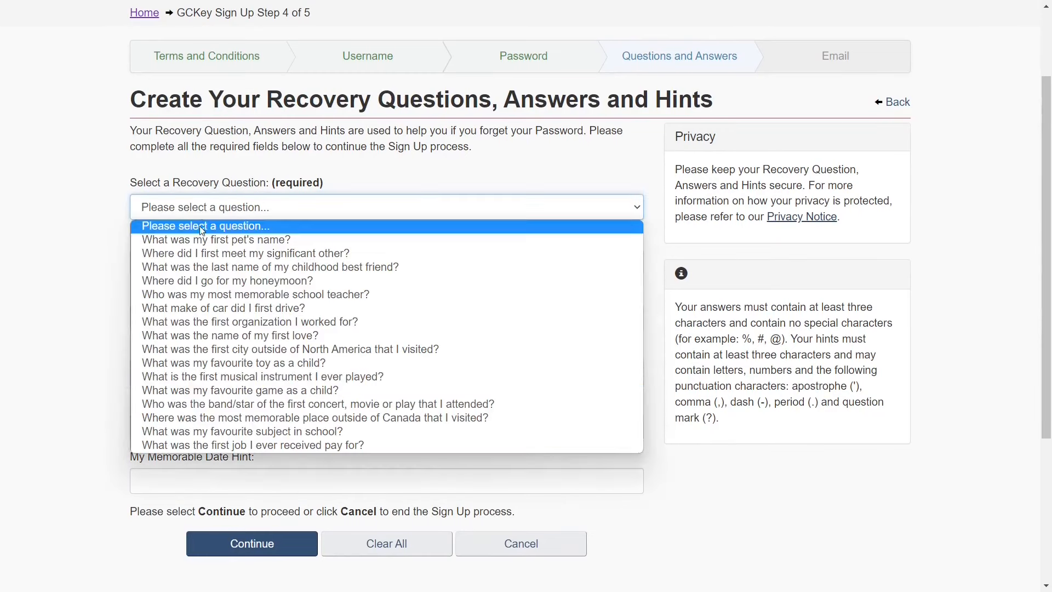
{"action": "left_click", "coordinate": [253, 433]}
{"action": "left_click", "coordinate": [269, 263]}
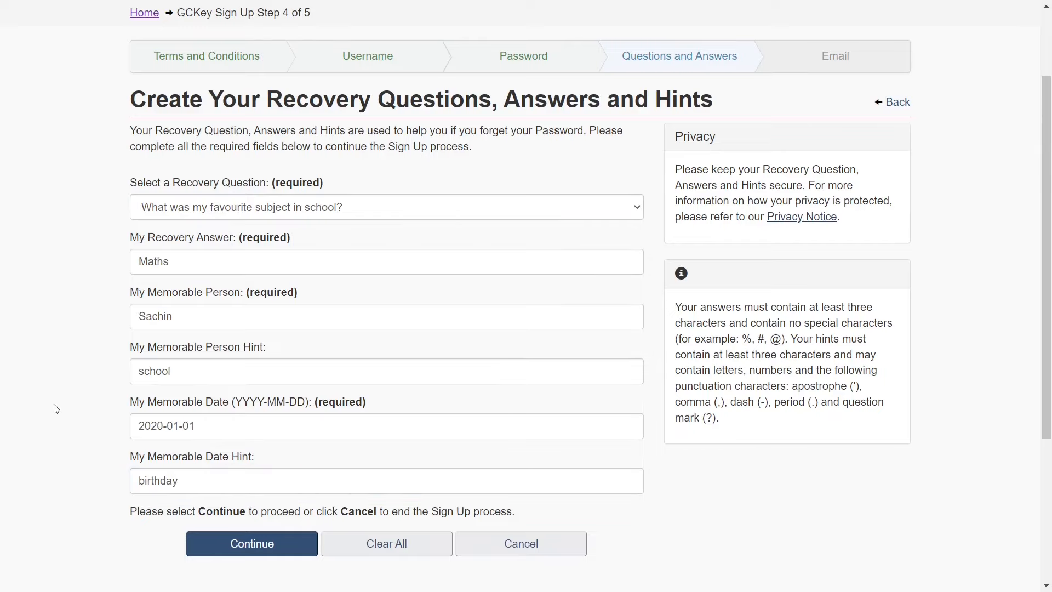
{"action": "scroll", "coordinate": [55, 409], "scroll_direction": "up", "scroll_amount": 2}
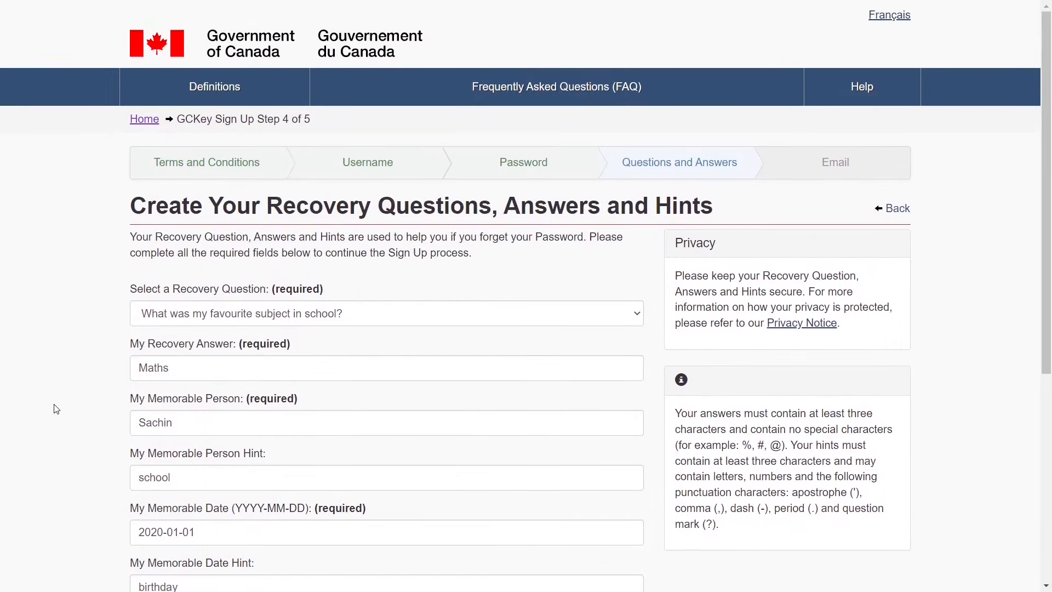
{"action": "scroll", "coordinate": [55, 409], "scroll_direction": "down", "scroll_amount": 3}
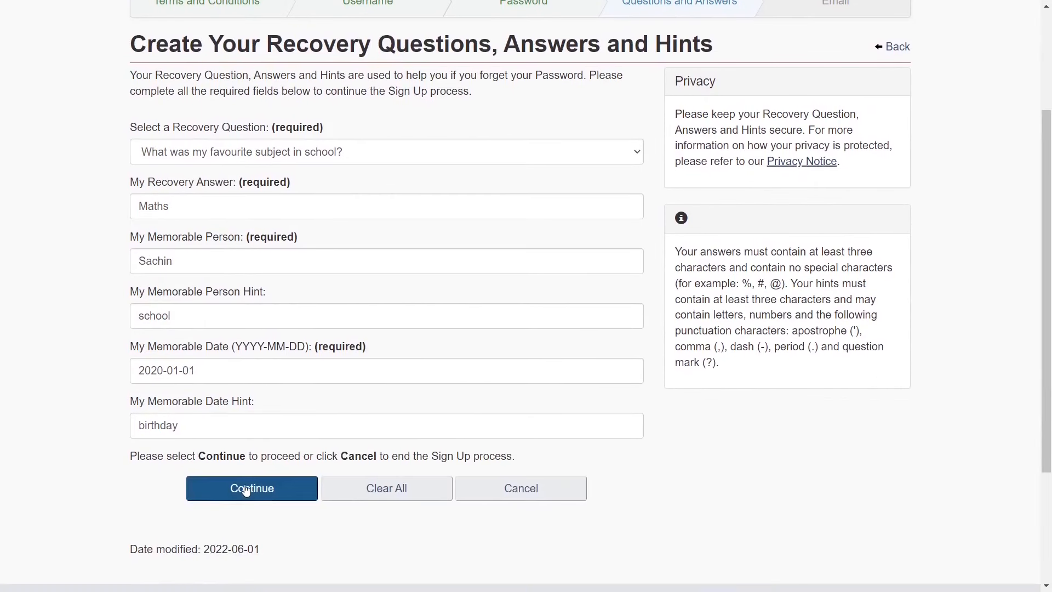
- Submit the recovery details and recovery e-mail to finish GCKey sign-up
{"action": "left_click", "coordinate": [235, 489]}
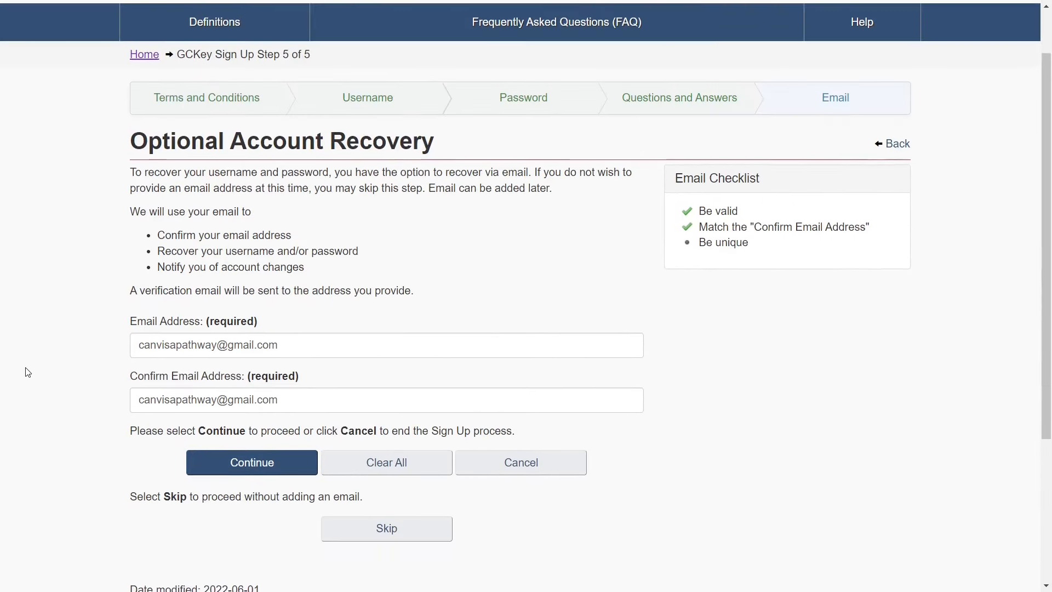
{"action": "scroll", "coordinate": [28, 373], "scroll_direction": "up", "scroll_amount": 1}
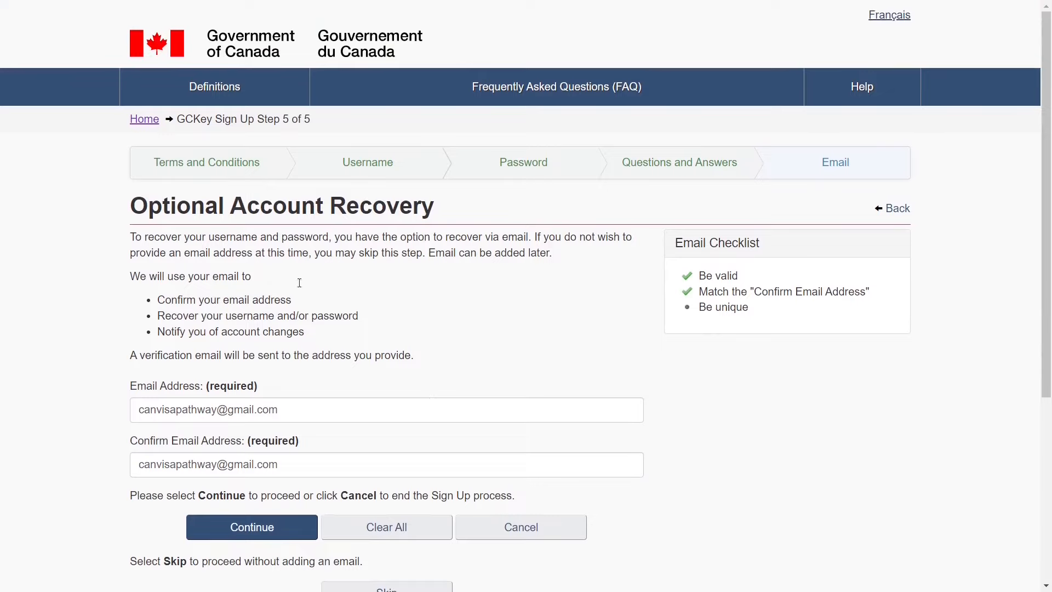
{"action": "left_click", "coordinate": [260, 528]}
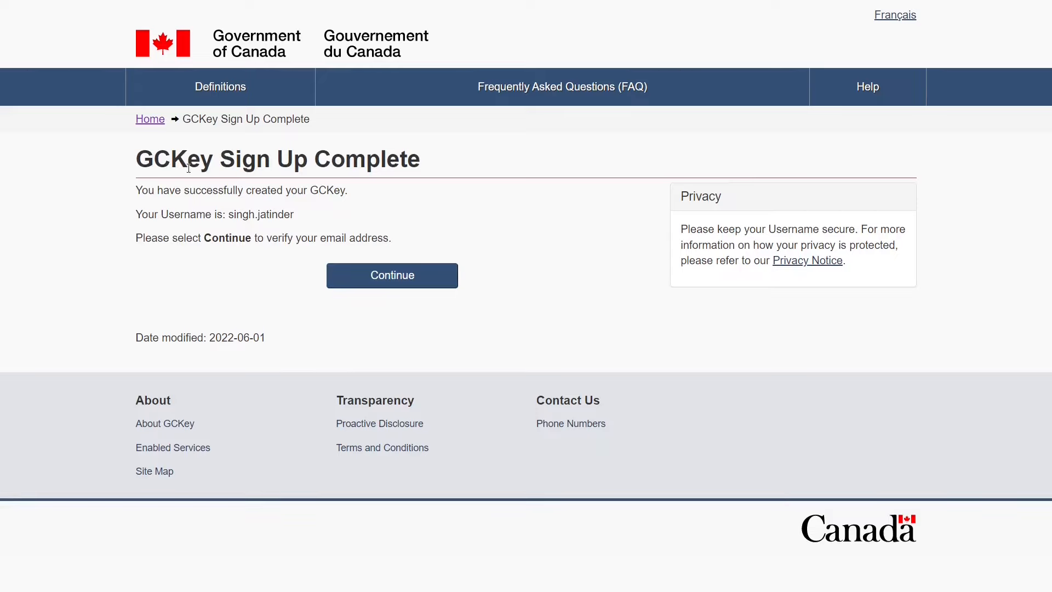
{"action": "triple_click", "coordinate": [216, 160]}
- Open the Government of Canada verification email in Gmail and paste its code into the confirmation field
{"action": "left_click", "coordinate": [389, 277]}
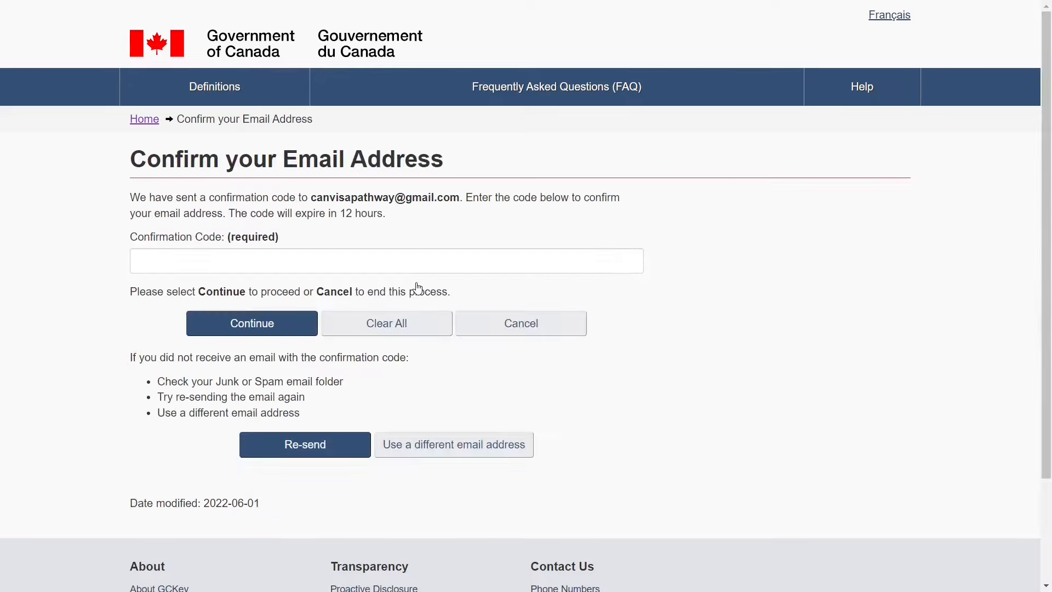
{"action": "triple_click", "coordinate": [171, 240]}
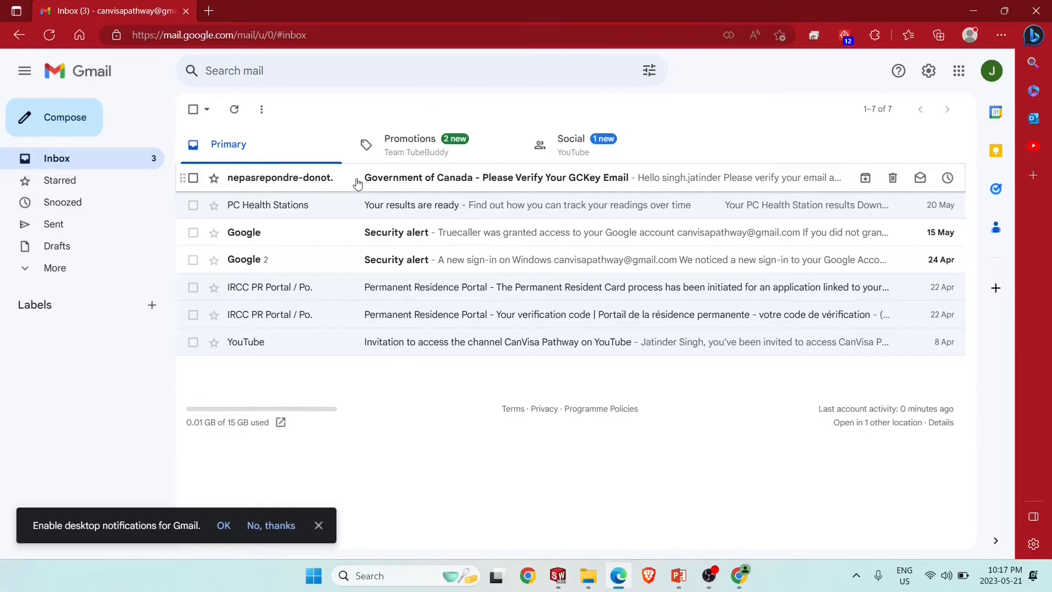
{"action": "left_click", "coordinate": [357, 179]}
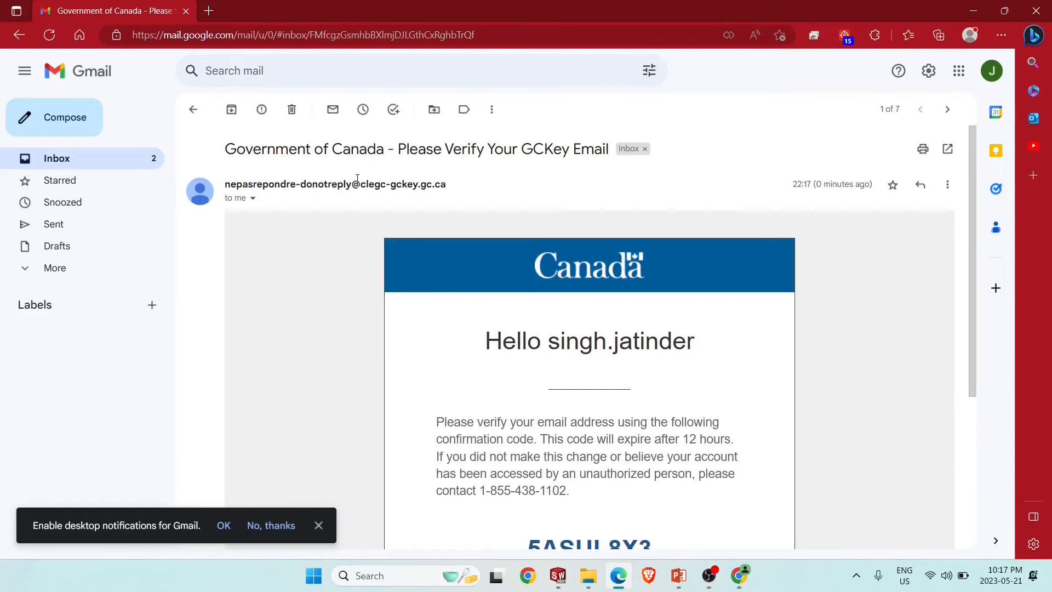
{"action": "left_click", "coordinate": [318, 525]}
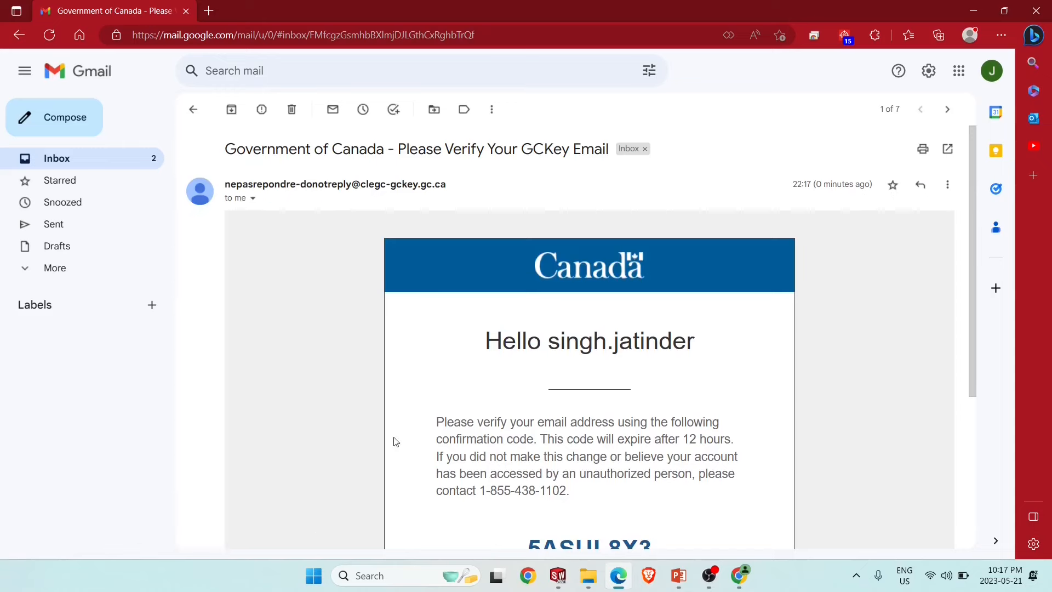
{"action": "scroll", "coordinate": [396, 441], "scroll_direction": "down", "scroll_amount": 3}
{"action": "double_click", "coordinate": [582, 382]}
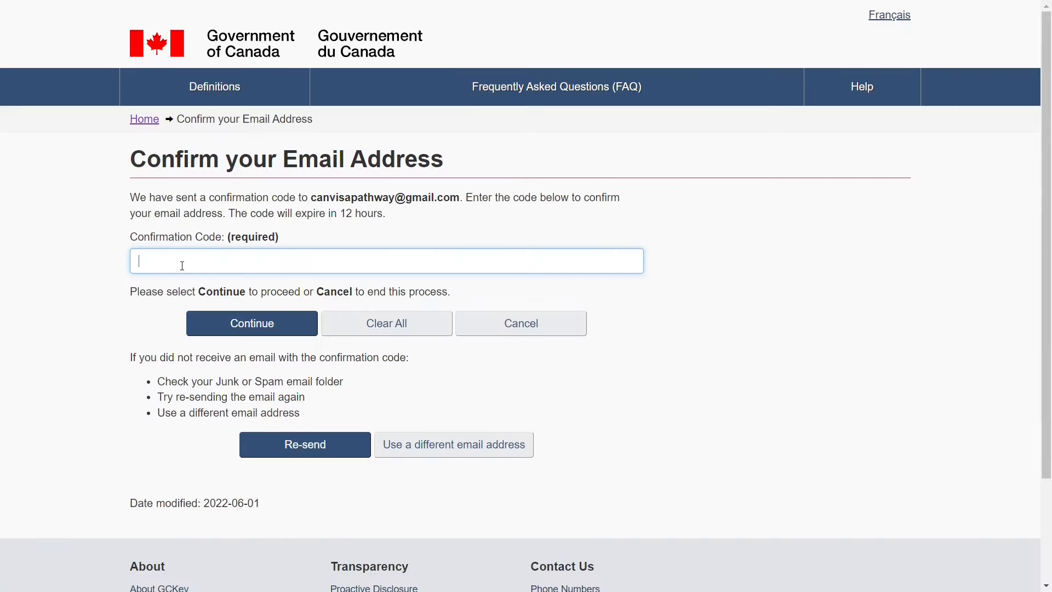
- Verify the e-mail, continue from GCKey back to IRCC, and read the Terms and Conditions
{"action": "left_click", "coordinate": [237, 324]}
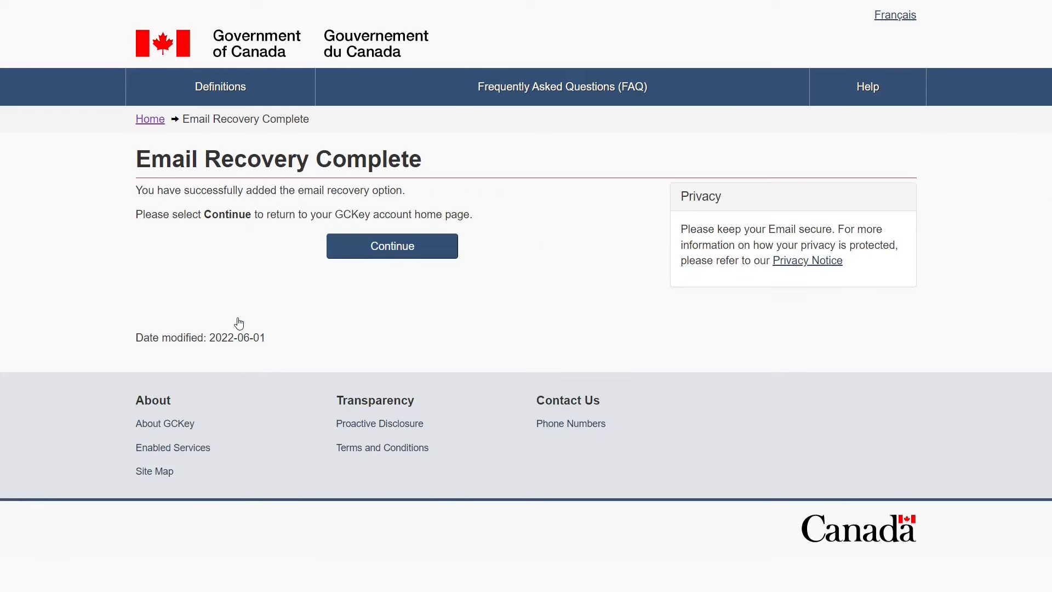
{"action": "left_click", "coordinate": [368, 255]}
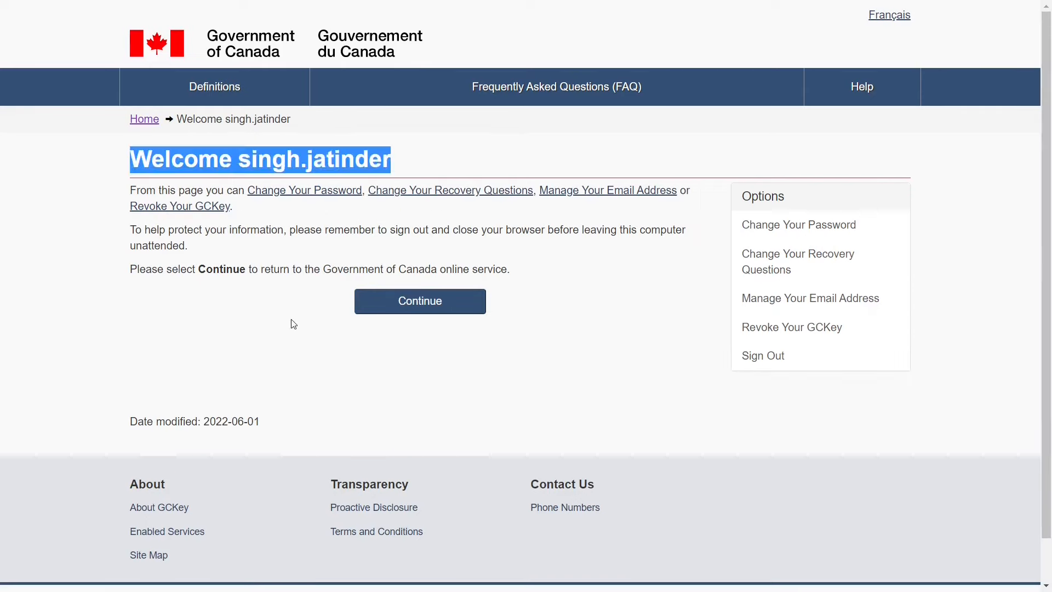
{"action": "left_click", "coordinate": [425, 309]}
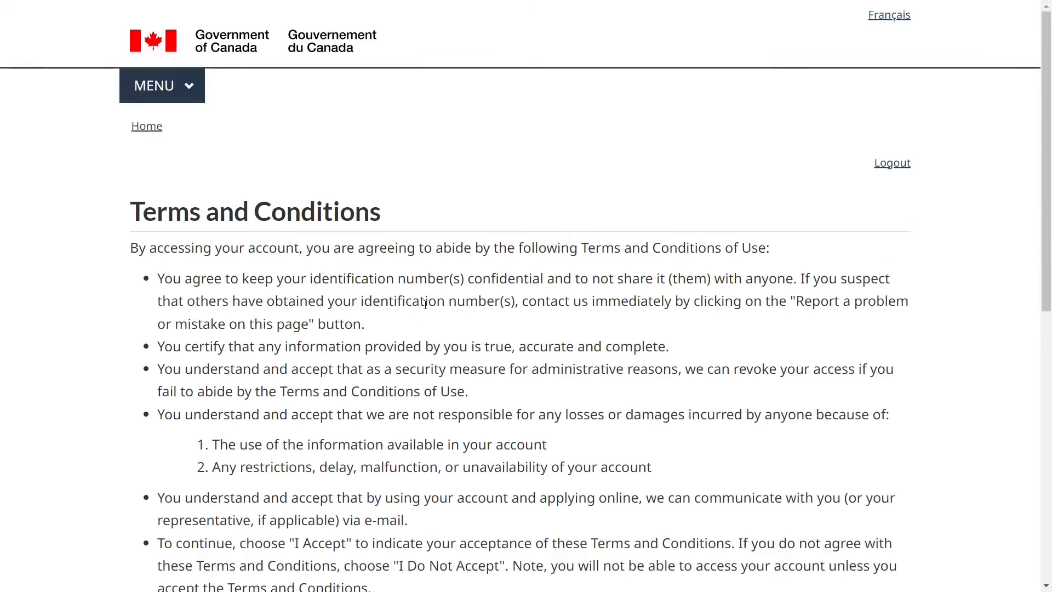
{"action": "scroll", "coordinate": [426, 305], "scroll_direction": "down", "scroll_amount": 1}
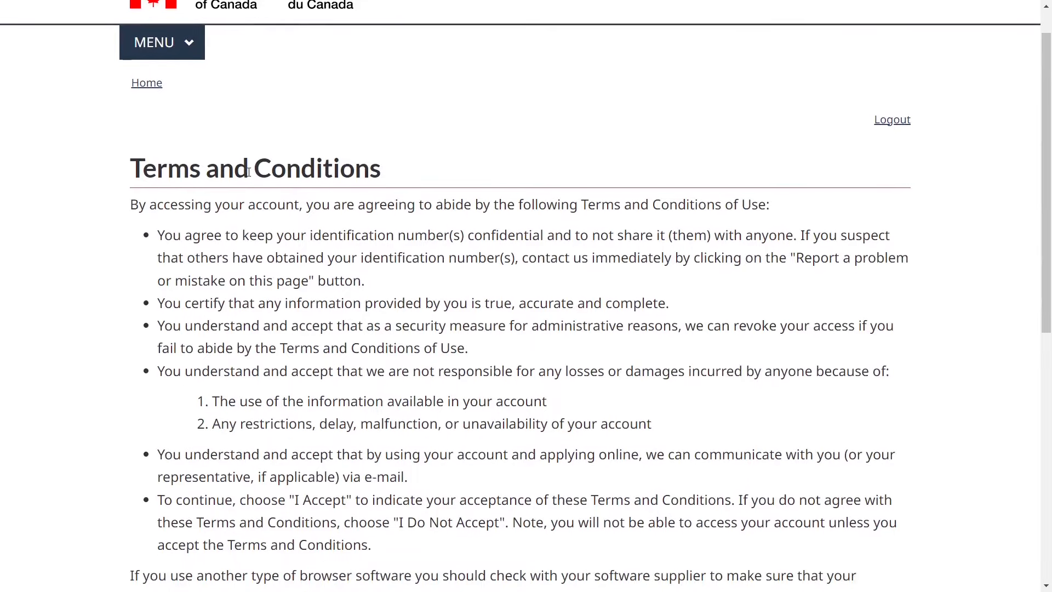
{"action": "triple_click", "coordinate": [248, 172]}
{"action": "left_click", "coordinate": [248, 172]}
{"action": "scroll", "coordinate": [330, 282], "scroll_direction": "down", "scroll_amount": 3}
{"action": "scroll", "coordinate": [330, 282], "scroll_direction": "down", "scroll_amount": 3}
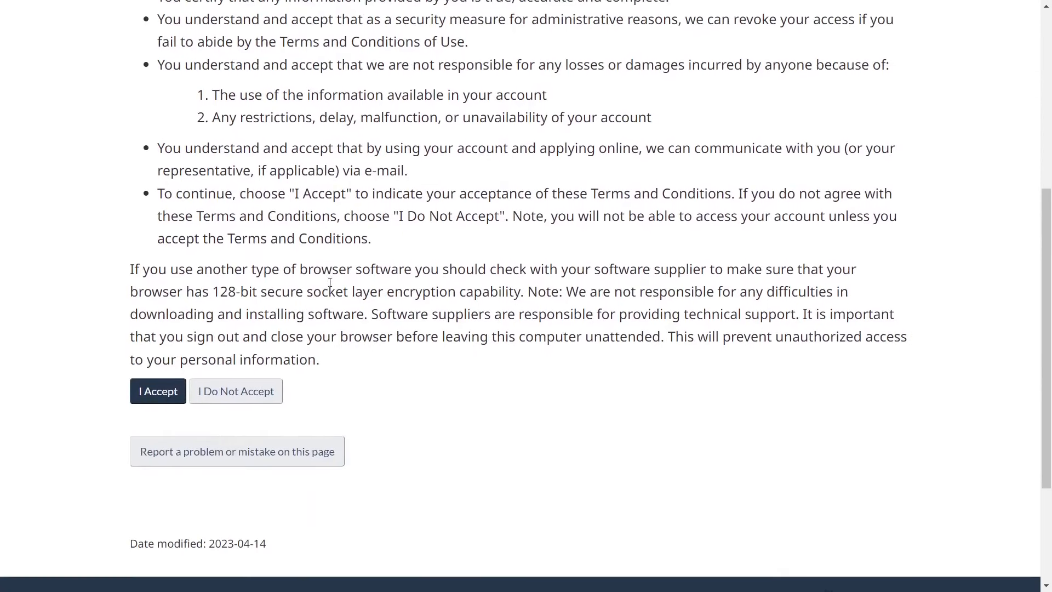
- Accept the IRCC account terms and note the requirement to match the passport
{"action": "left_click", "coordinate": [160, 398]}
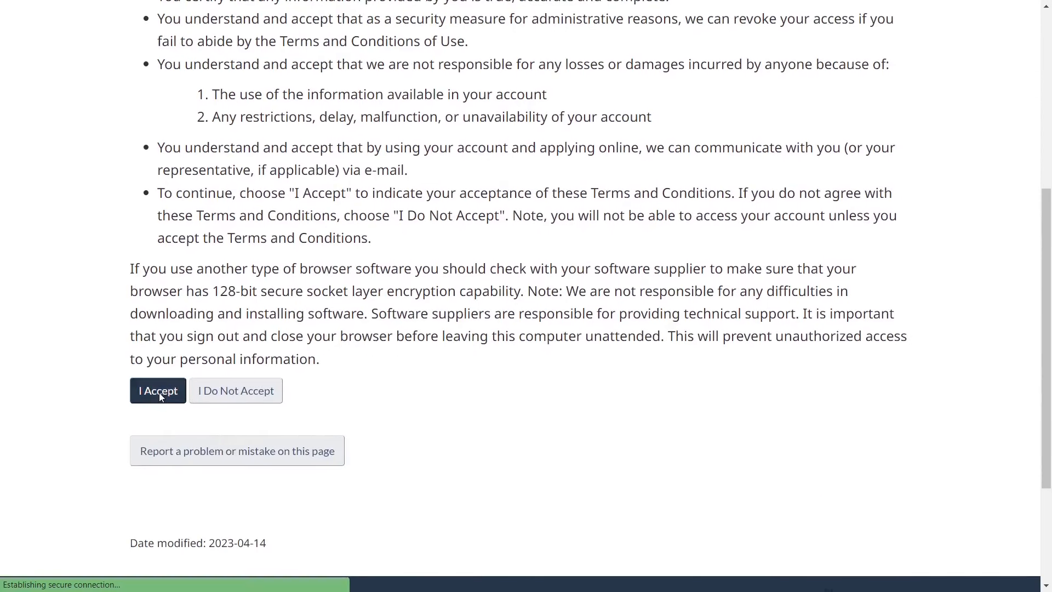
{"action": "scroll", "coordinate": [311, 354], "scroll_direction": "down", "scroll_amount": 5}
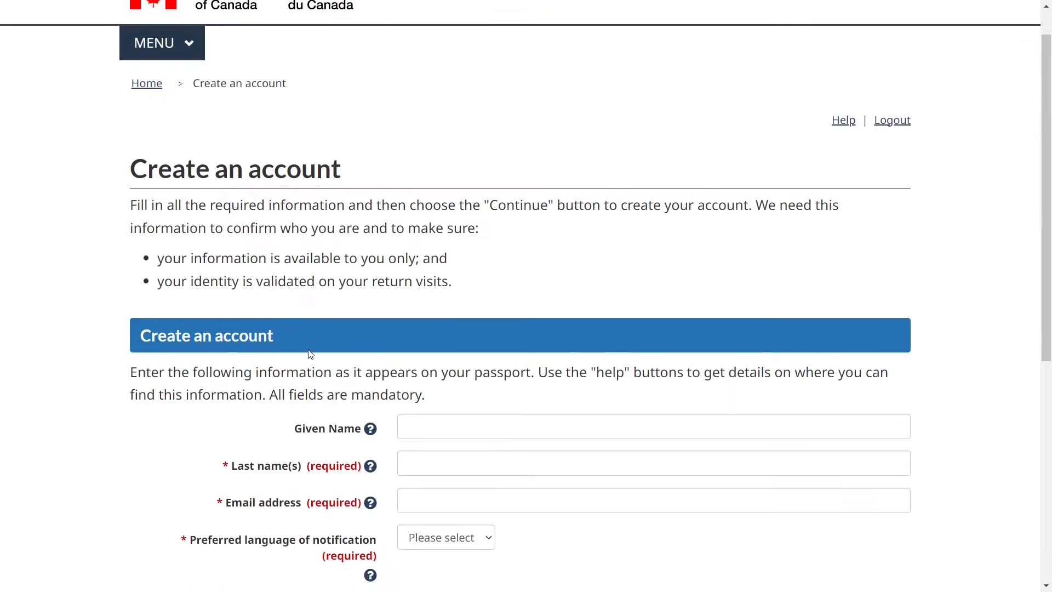
{"action": "left_click_drag", "start_coordinate": [428, 181], "coordinate": [532, 185]}
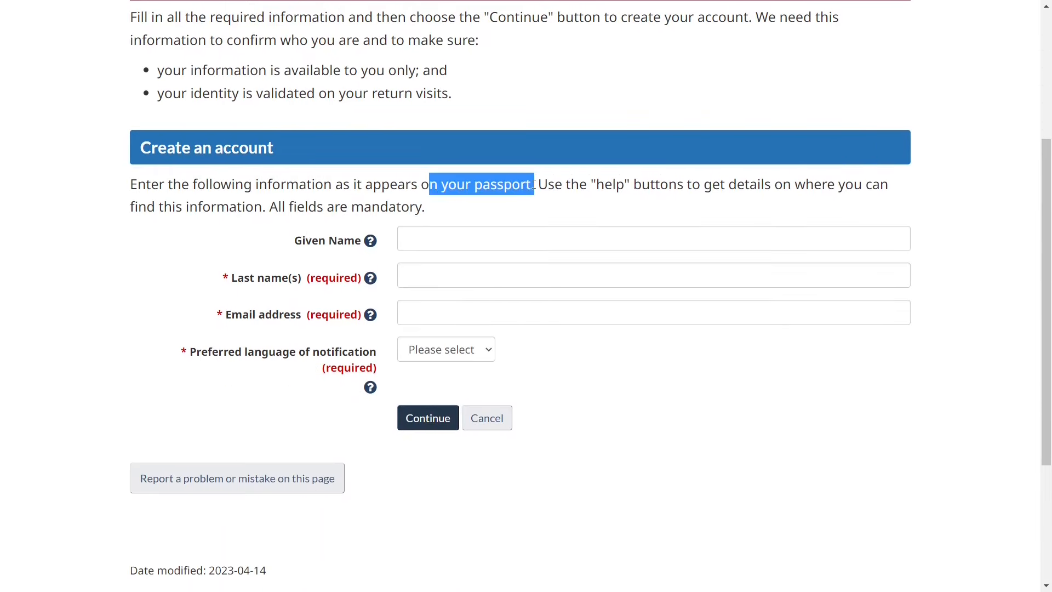
{"action": "left_click", "coordinate": [454, 222]}
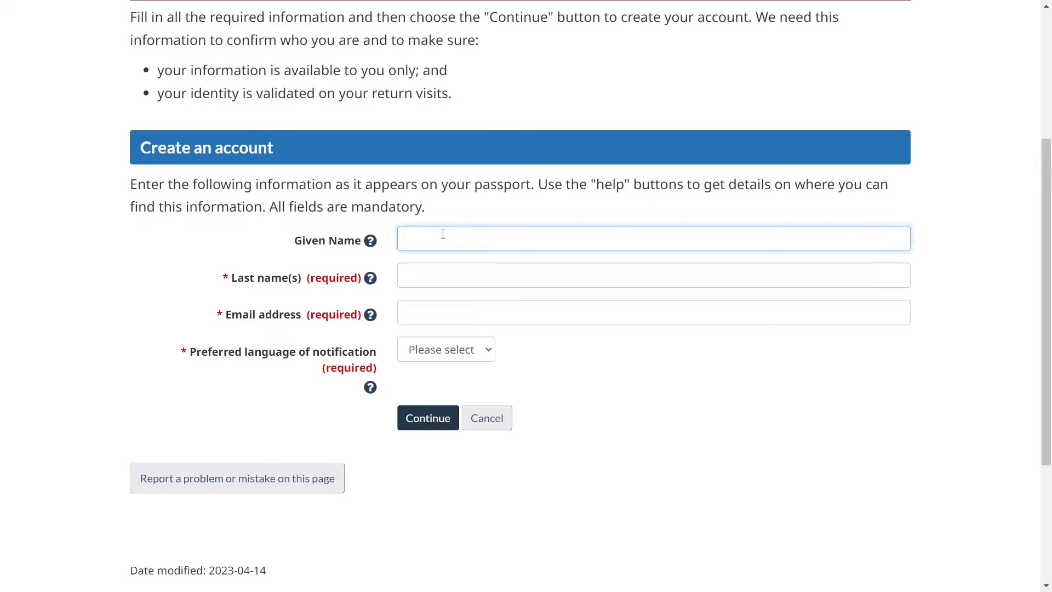
- Fill in the given name, last name, e-mail and English notification language, then submit
{"action": "type", "text": "Sin"}
{"action": "type", "text": "gh"}
{"action": "key", "text": "Tab"}
{"action": "key", "text": "Tab"}
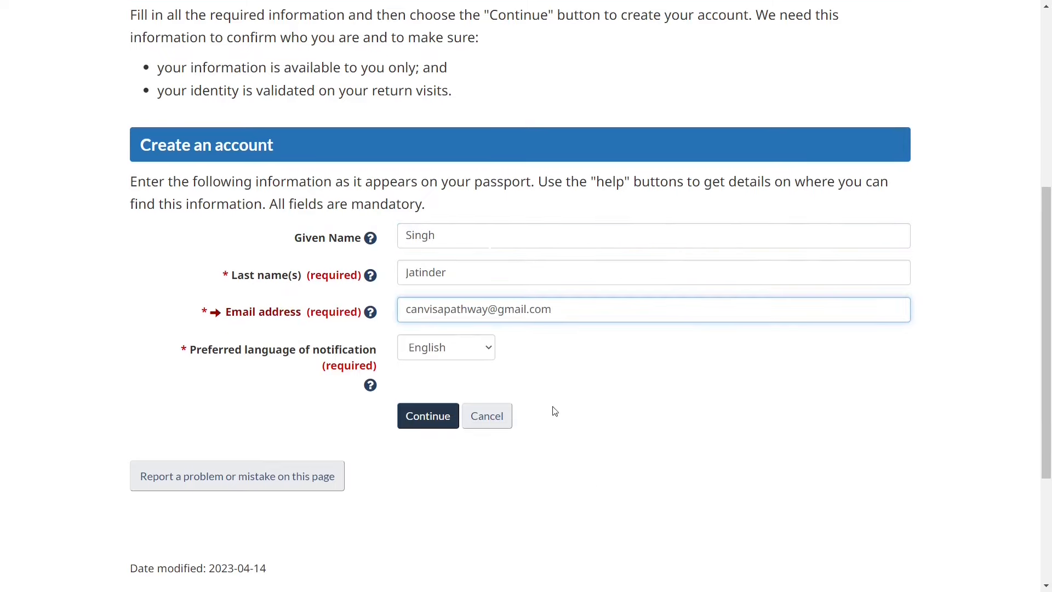
{"action": "left_click", "coordinate": [590, 481]}
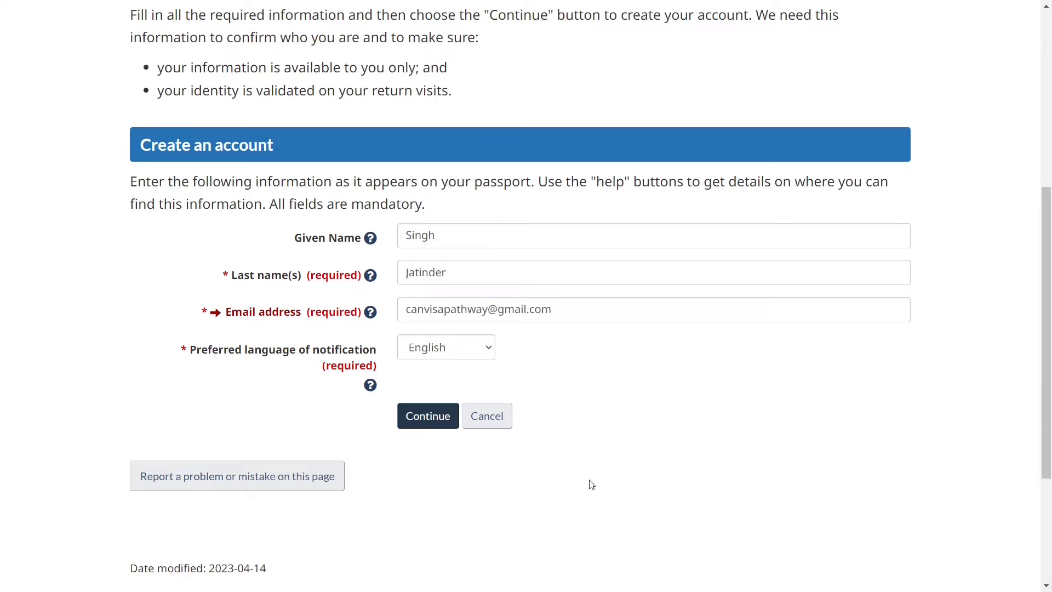
{"action": "left_click", "coordinate": [428, 416]}
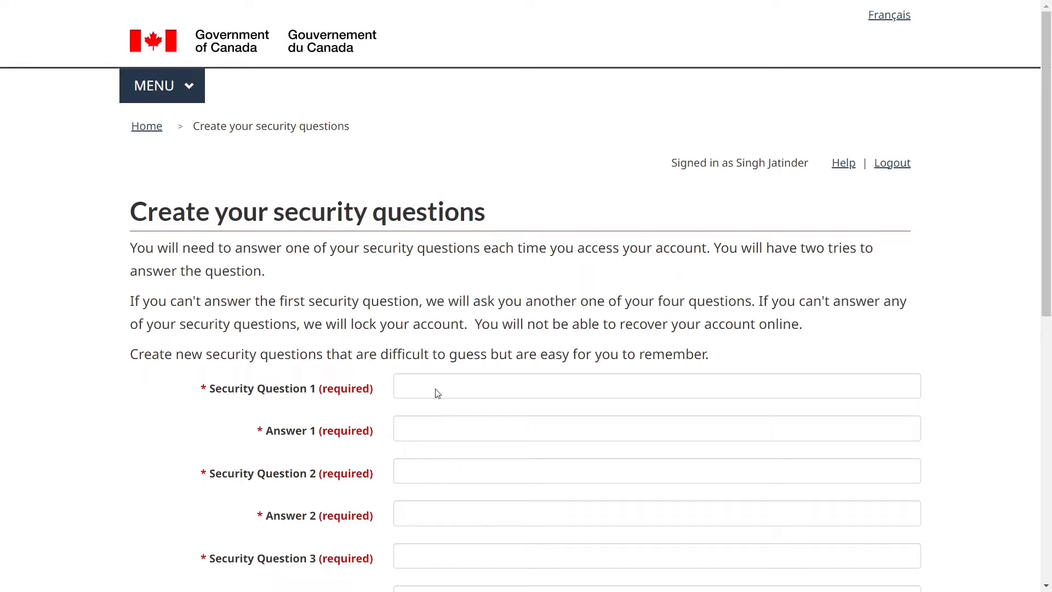
- Review the security questions form, checking the third and fourth answers
{"action": "triple_click", "coordinate": [203, 196]}
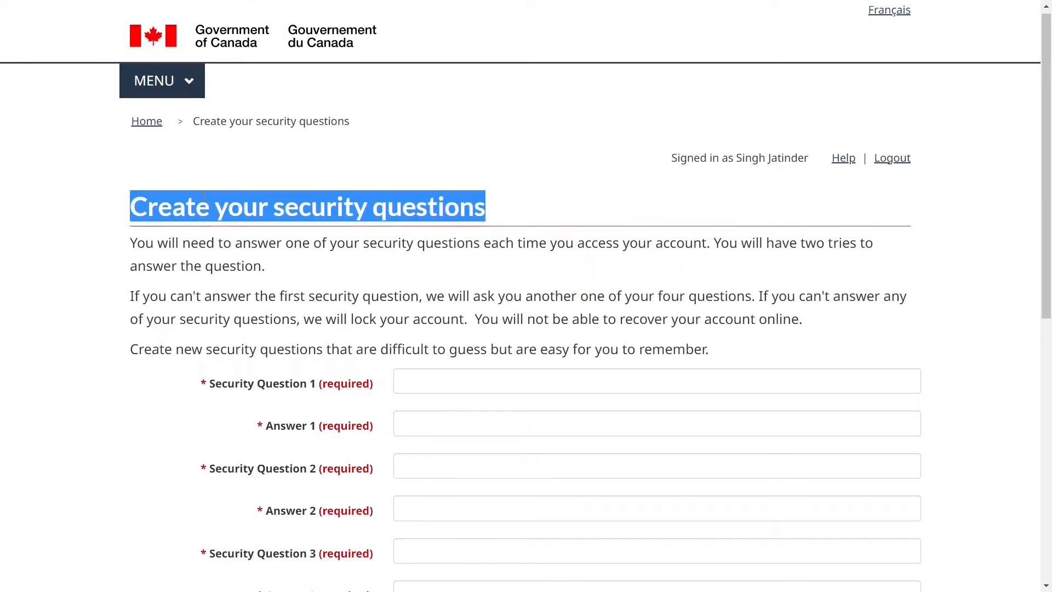
{"action": "left_click", "coordinate": [325, 290]}
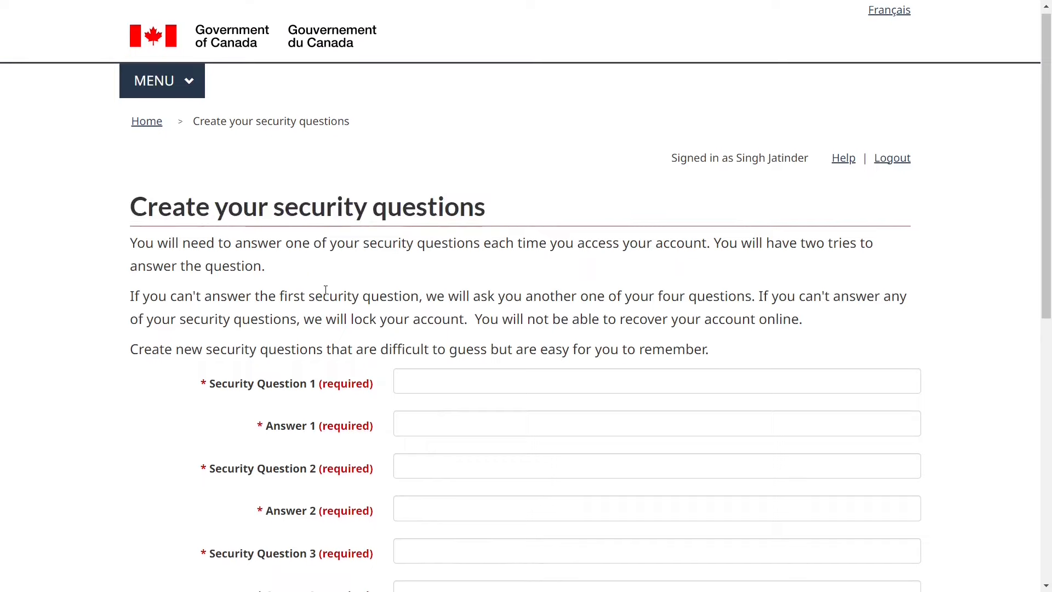
{"action": "scroll", "coordinate": [308, 269], "scroll_direction": "down", "scroll_amount": 1}
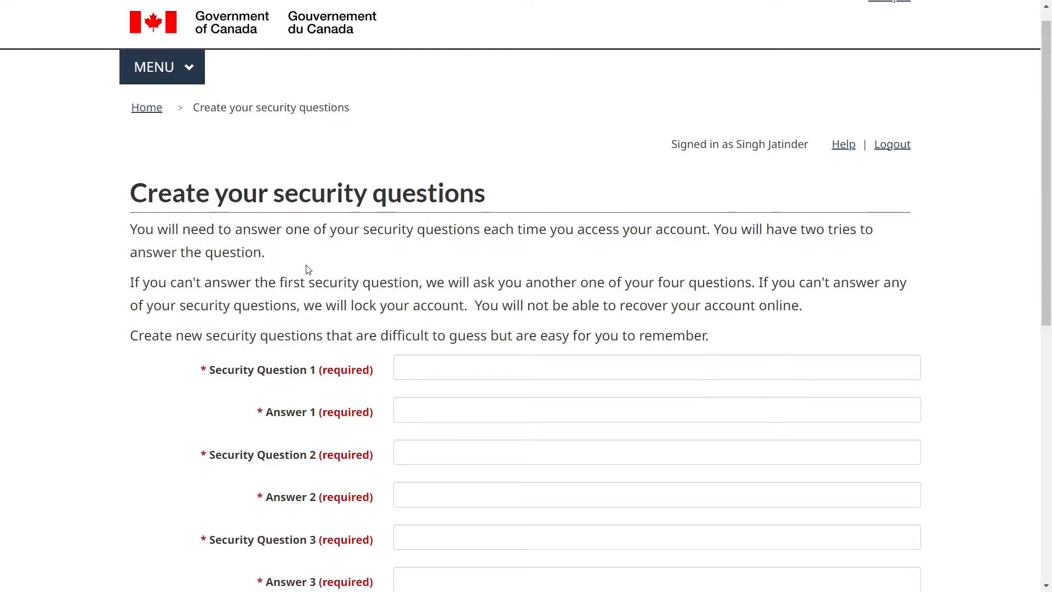
{"action": "scroll", "coordinate": [308, 270], "scroll_direction": "down", "scroll_amount": 3}
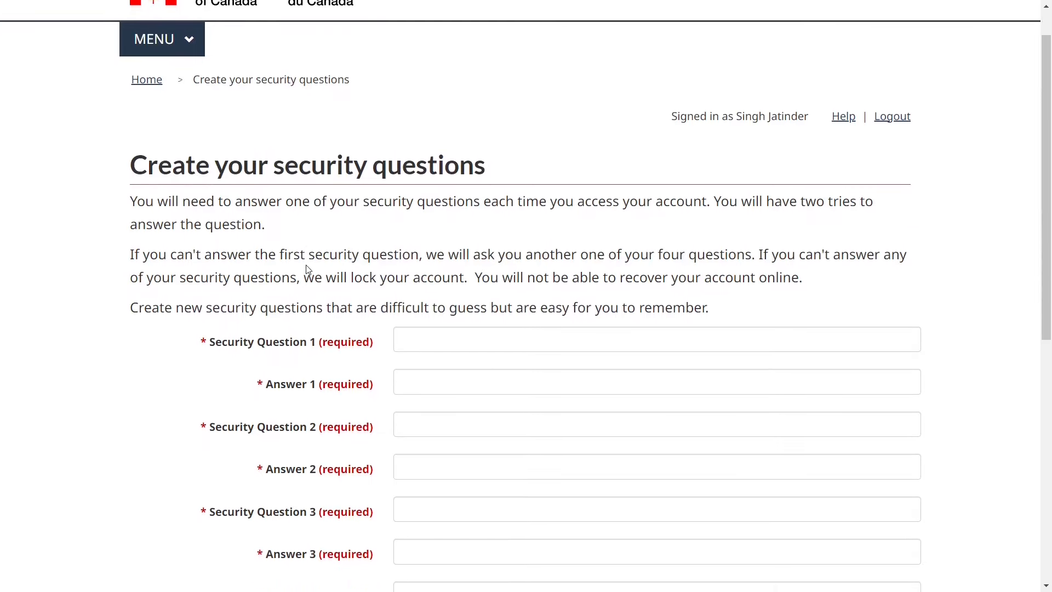
{"action": "scroll", "coordinate": [308, 270], "scroll_direction": "down", "scroll_amount": 3}
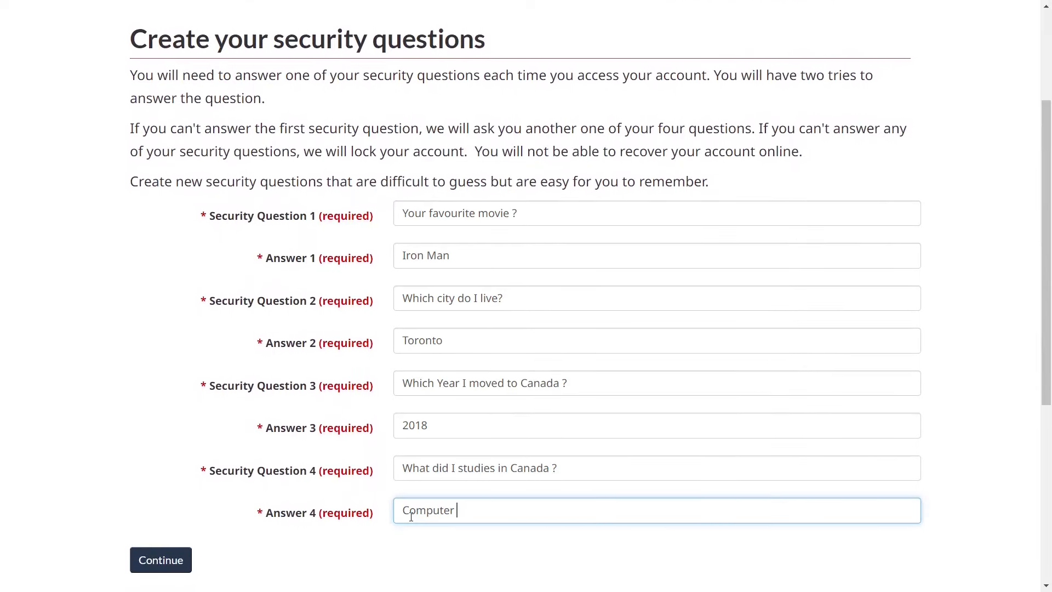
{"action": "left_click", "coordinate": [201, 422]}
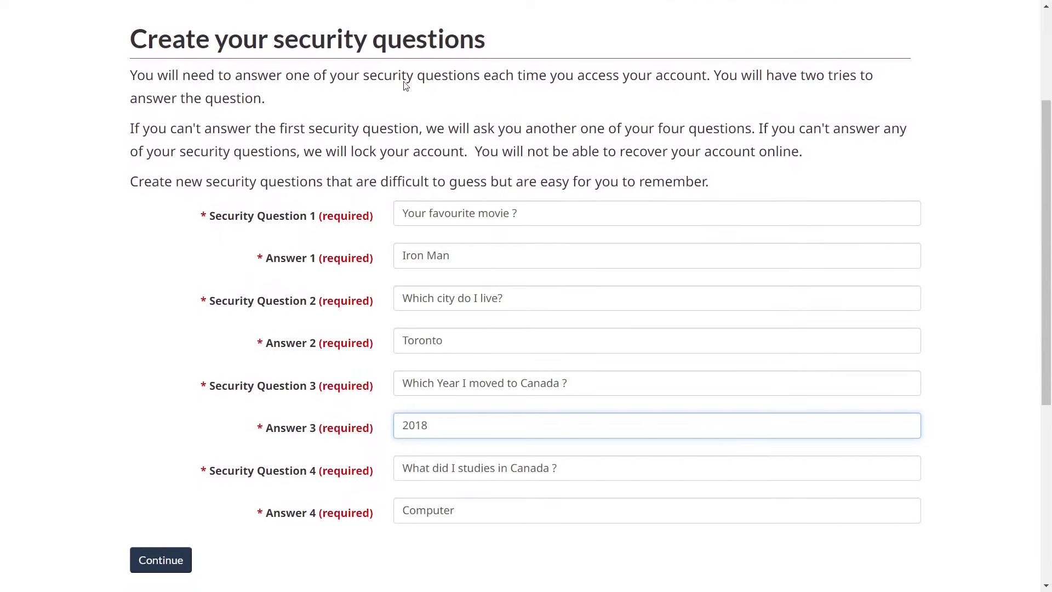
{"action": "left_click", "coordinate": [411, 516]}
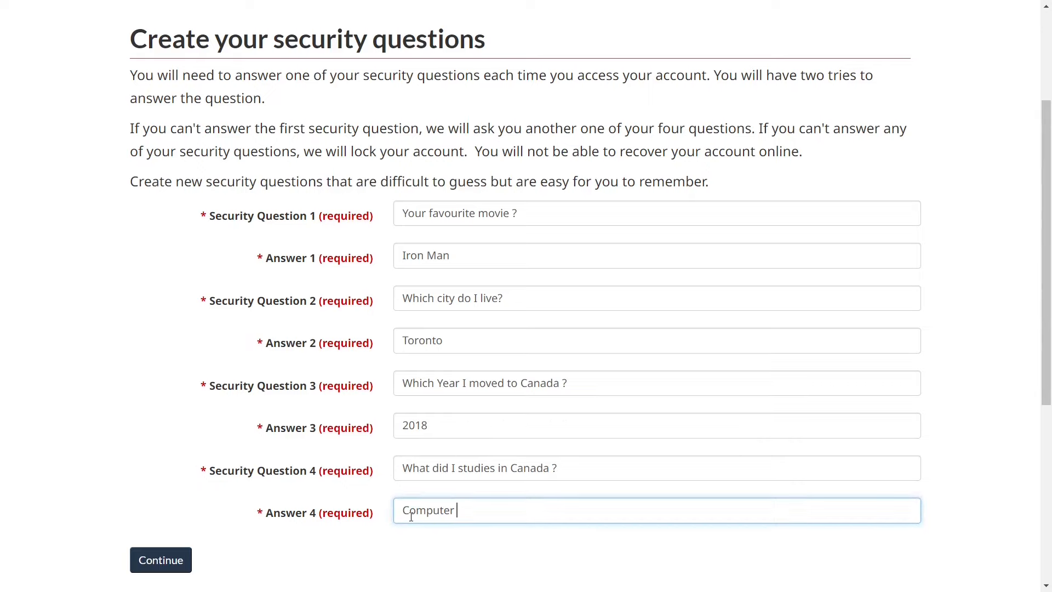
{"action": "left_click", "coordinate": [201, 422]}
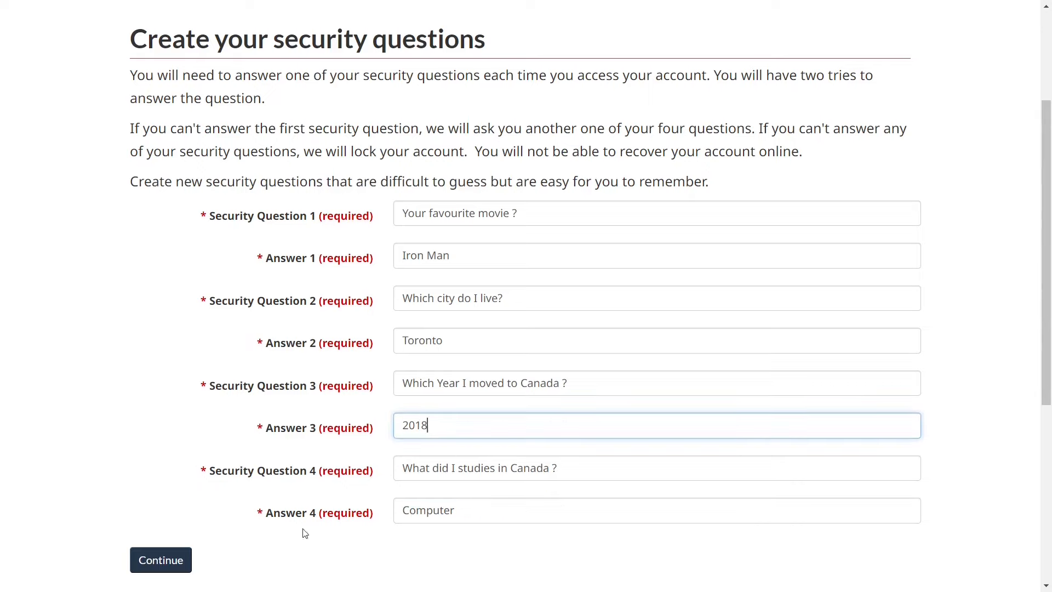
{"action": "left_click", "coordinate": [411, 516]}
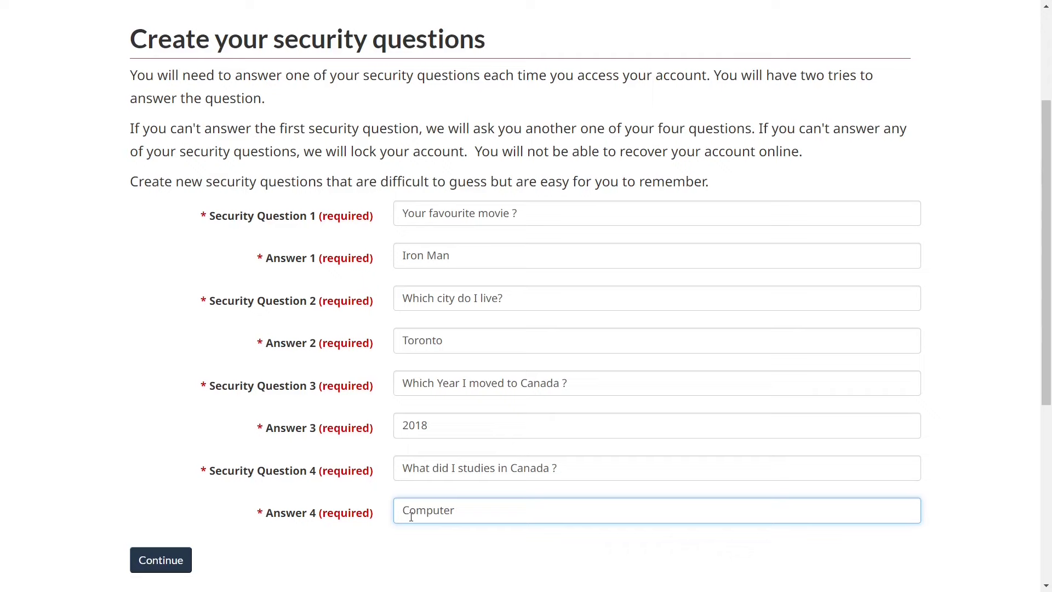
{"action": "left_click", "coordinate": [200, 423]}
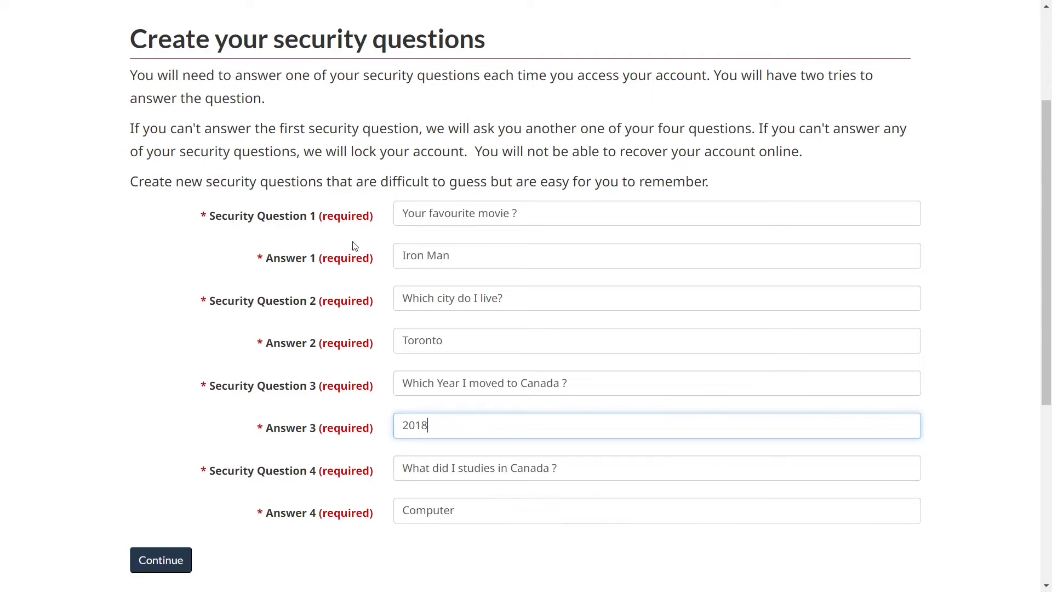
- Submit the four security questions and answers to reach the account home page
{"action": "scroll", "coordinate": [265, 359], "scroll_direction": "up", "scroll_amount": 3}
{"action": "scroll", "coordinate": [267, 358], "scroll_direction": "down", "scroll_amount": 3}
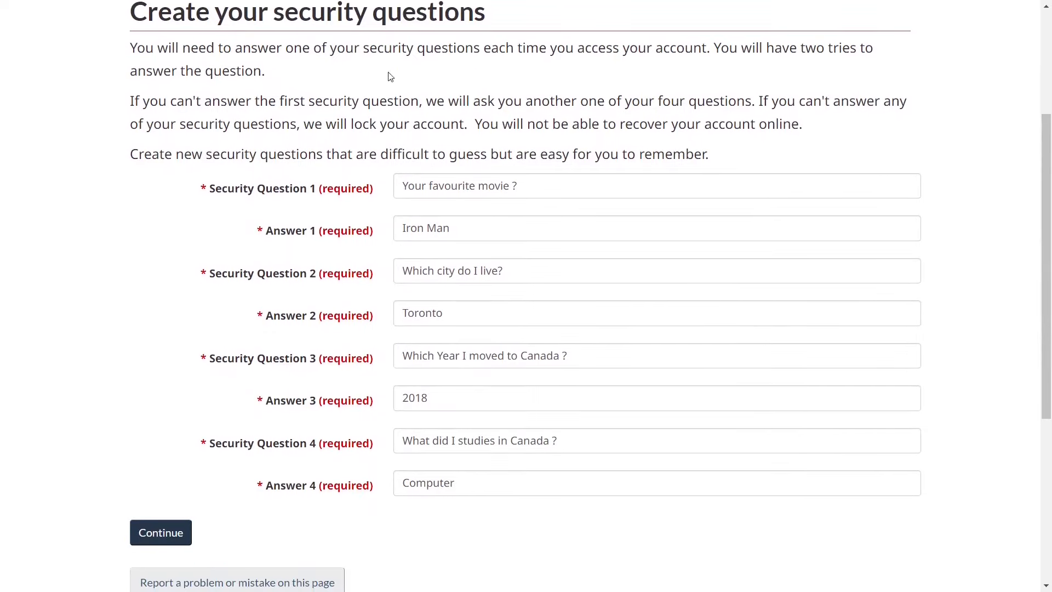
{"action": "scroll", "coordinate": [184, 452], "scroll_direction": "down", "scroll_amount": 2}
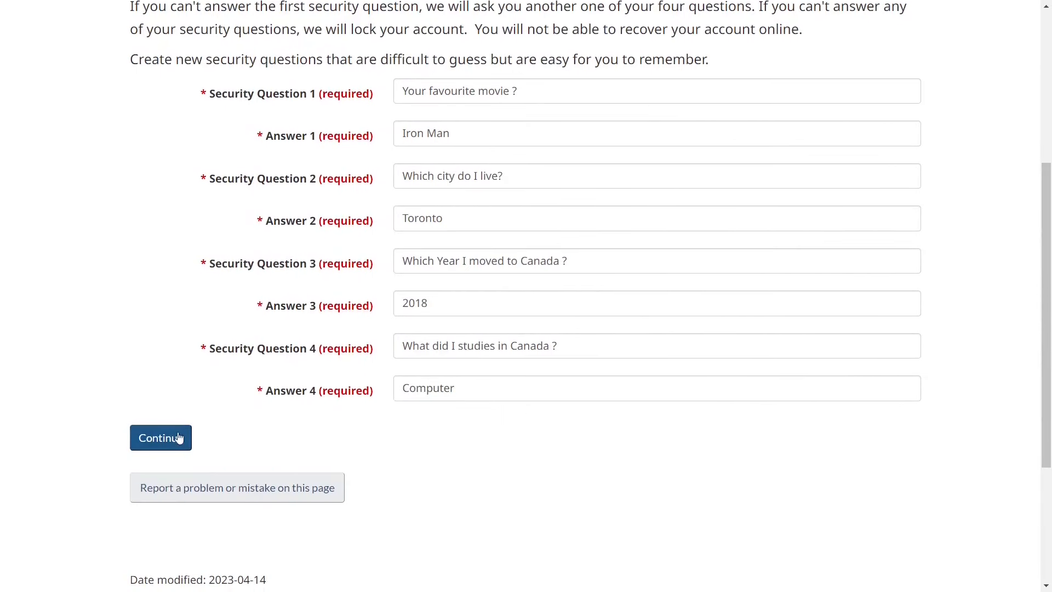
{"action": "left_click", "coordinate": [161, 440]}
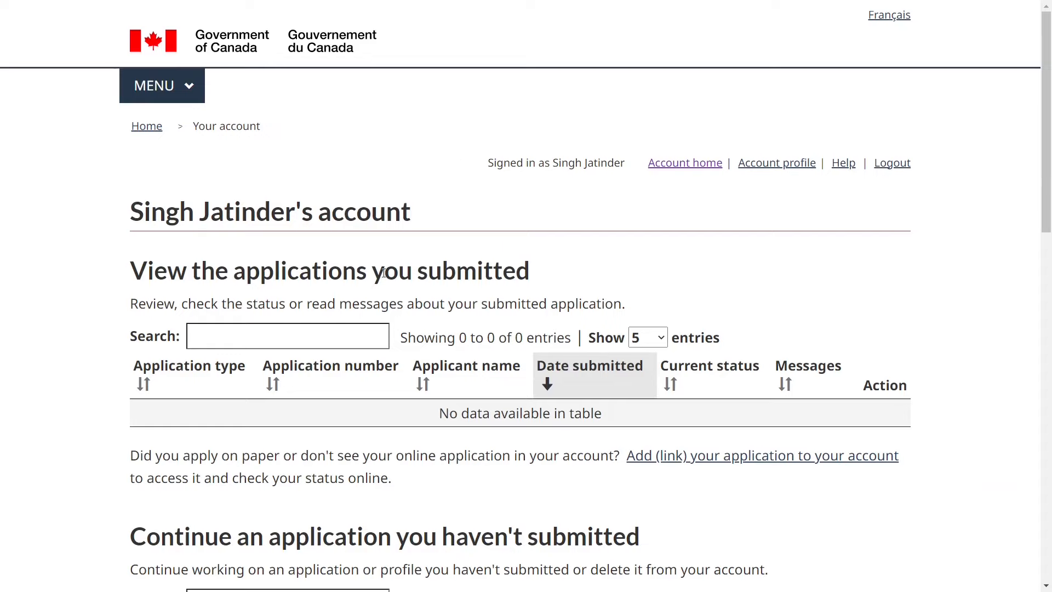
- Choose Apply to come to Canada under Start an application on the account home page
{"action": "left_click_drag", "start_coordinate": [193, 272], "coordinate": [521, 269]}
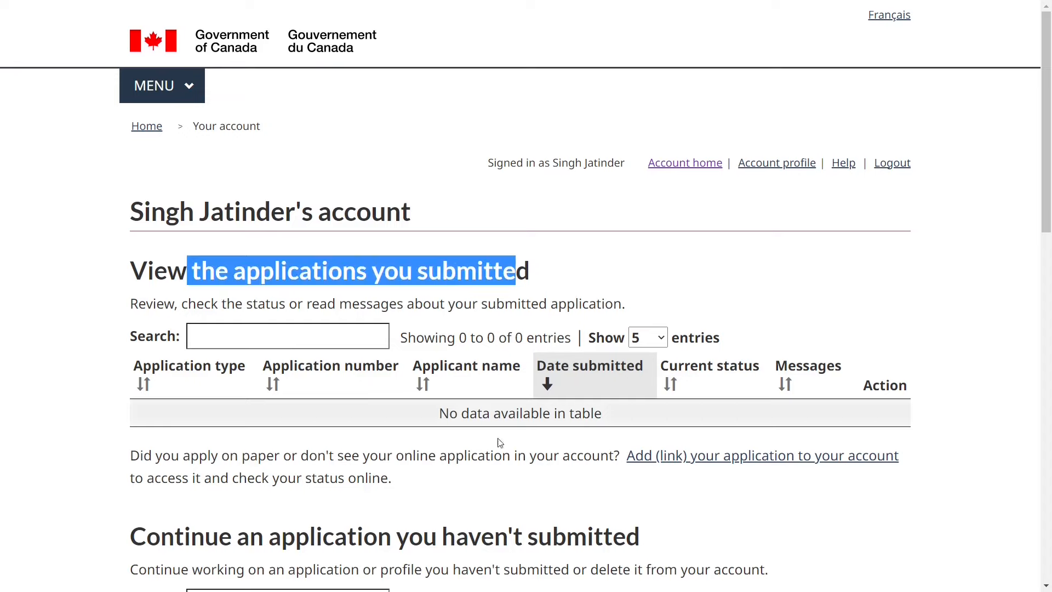
{"action": "left_click", "coordinate": [664, 284]}
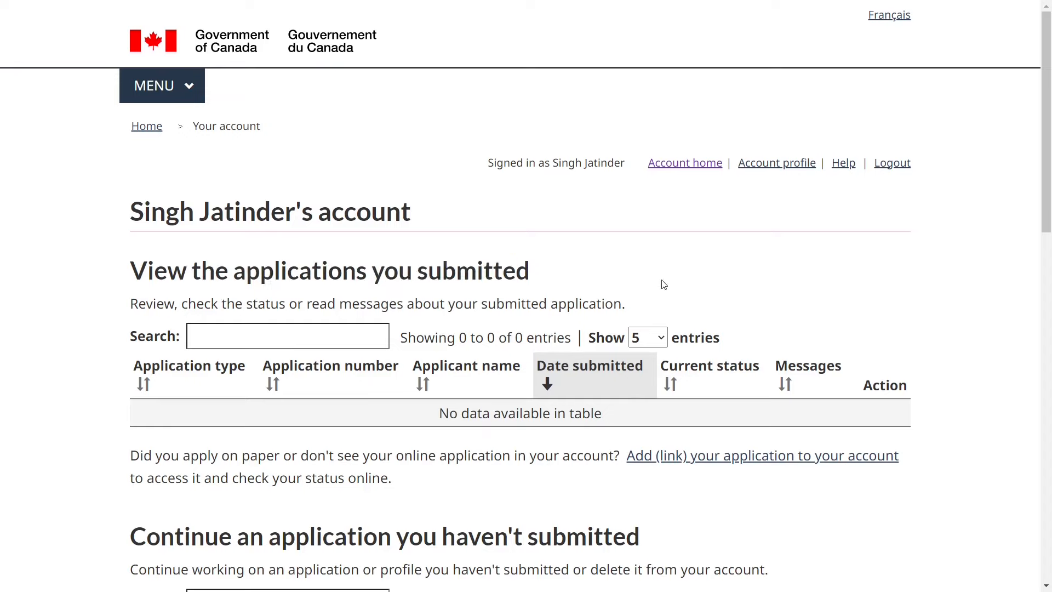
{"action": "scroll", "coordinate": [664, 284], "scroll_direction": "down", "scroll_amount": 8}
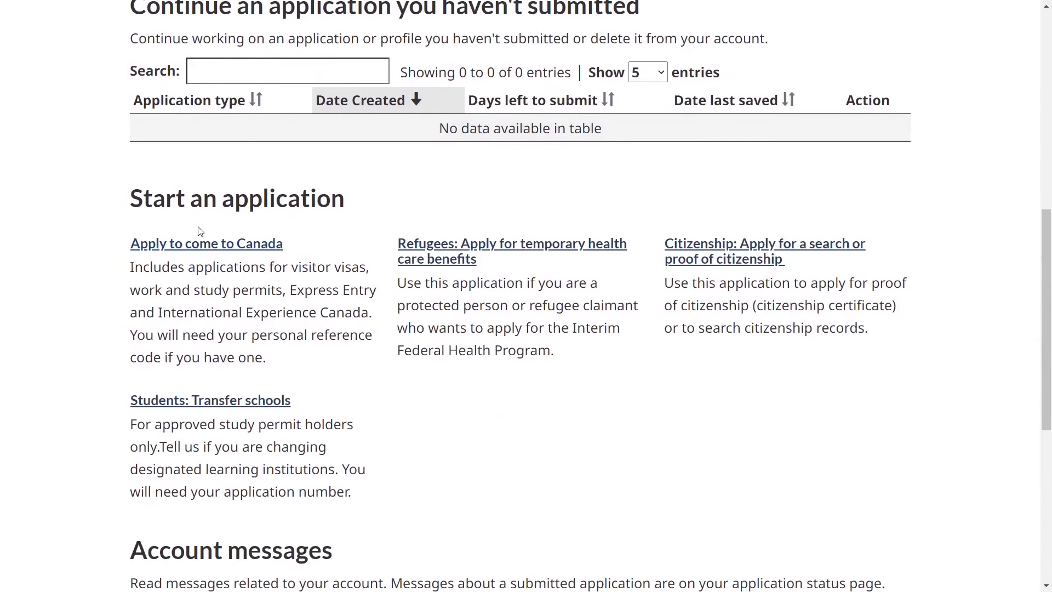
{"action": "triple_click", "coordinate": [190, 191]}
{"action": "left_click", "coordinate": [79, 244]}
{"action": "left_click", "coordinate": [157, 244]}
- Start the Visitor visa, study and/or work permit eligibility check
{"action": "scroll", "coordinate": [290, 348], "scroll_direction": "down", "scroll_amount": 2}
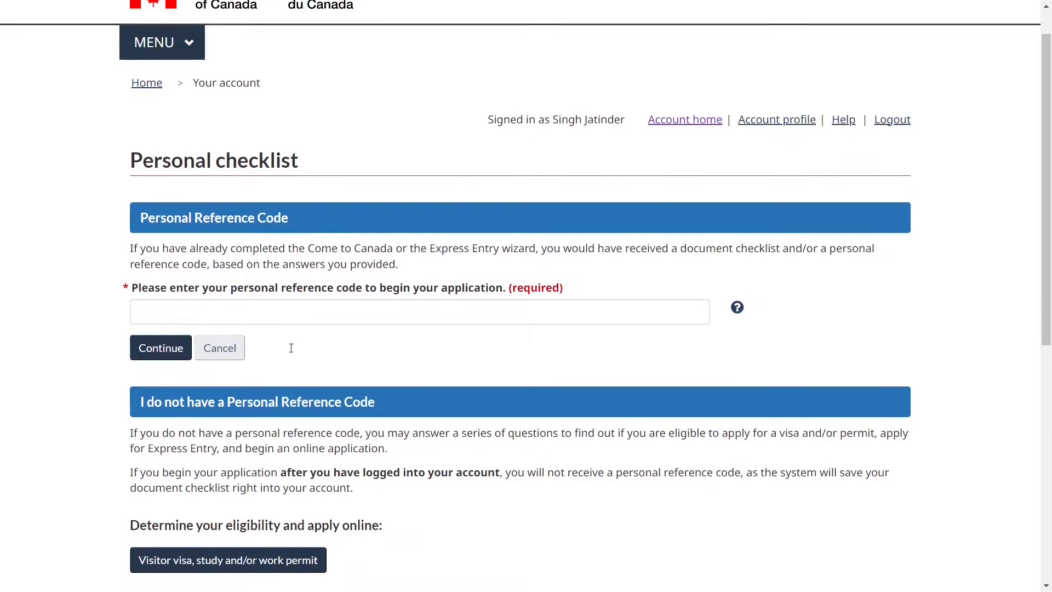
{"action": "scroll", "coordinate": [291, 347], "scroll_direction": "down", "scroll_amount": 2}
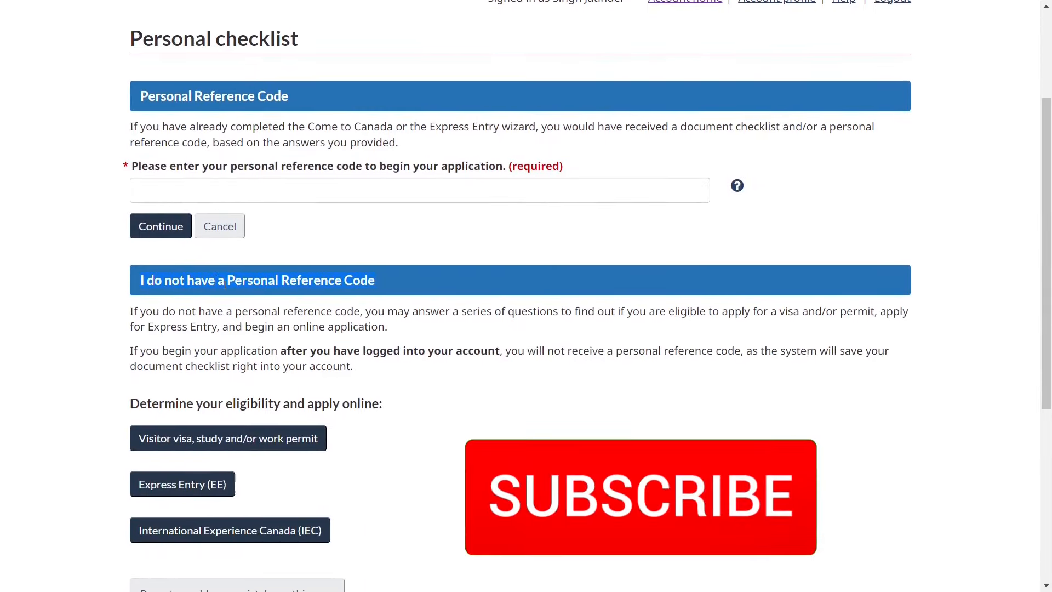
{"action": "left_click_drag", "start_coordinate": [165, 404], "coordinate": [388, 397]}
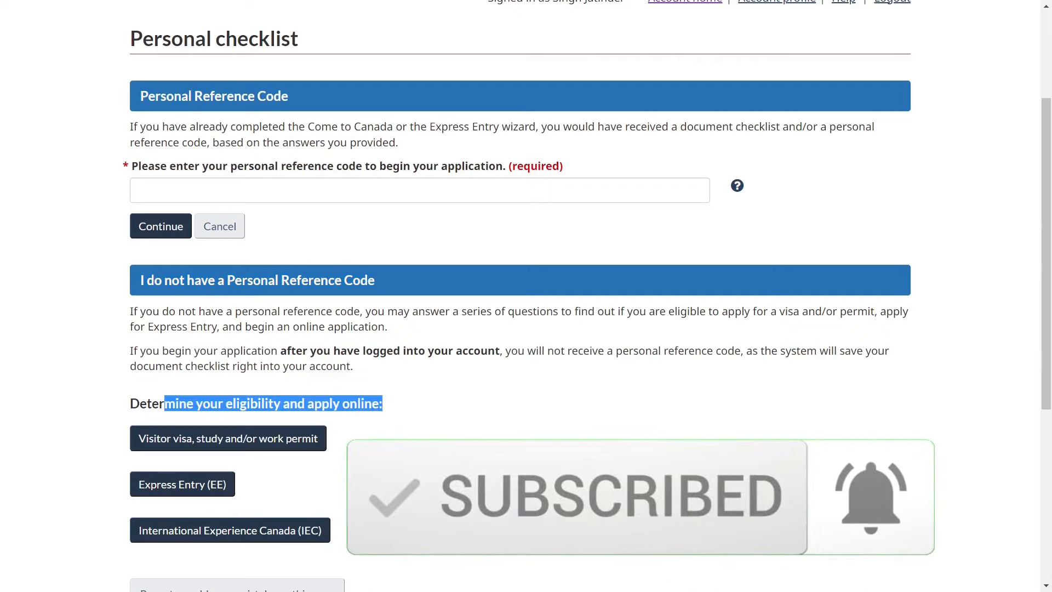
{"action": "scroll", "coordinate": [526, 296], "scroll_direction": "down", "scroll_amount": 1}
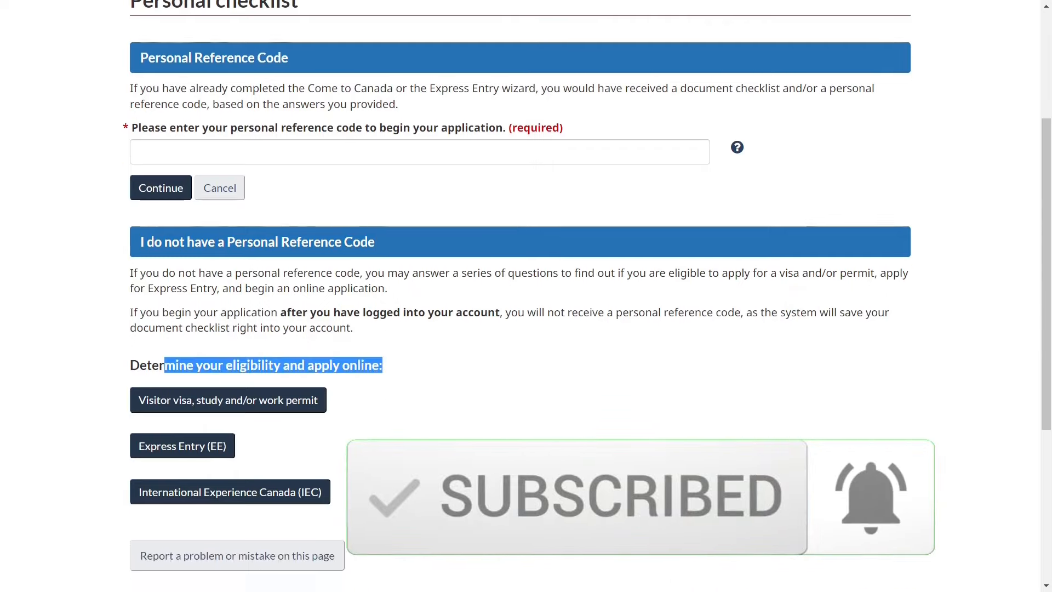
{"action": "left_click", "coordinate": [287, 404]}
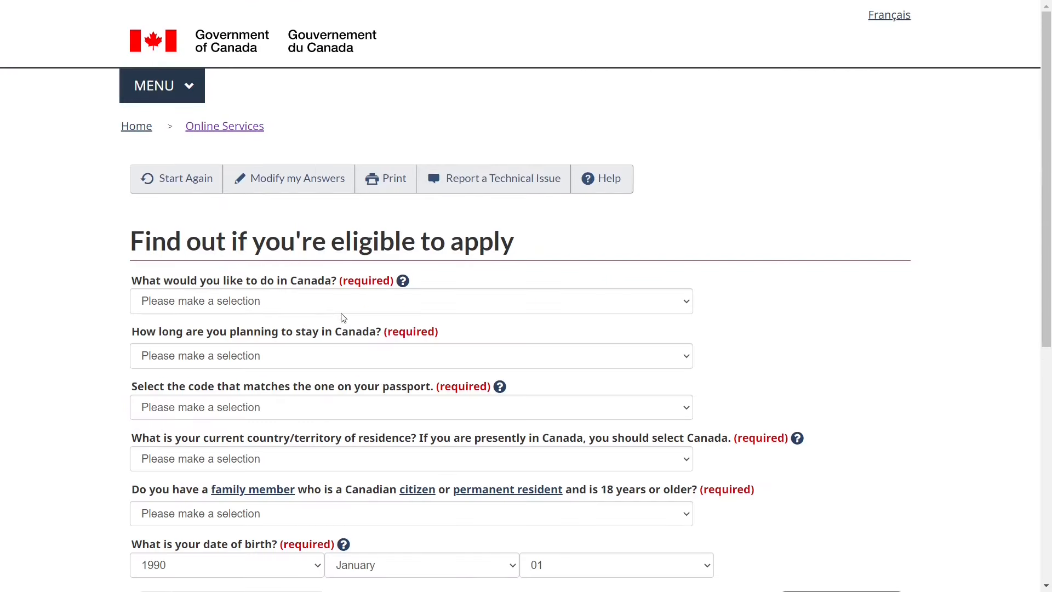
- Answer Visit as the purpose and a stay of less than 6 months
{"action": "triple_click", "coordinate": [157, 284]}
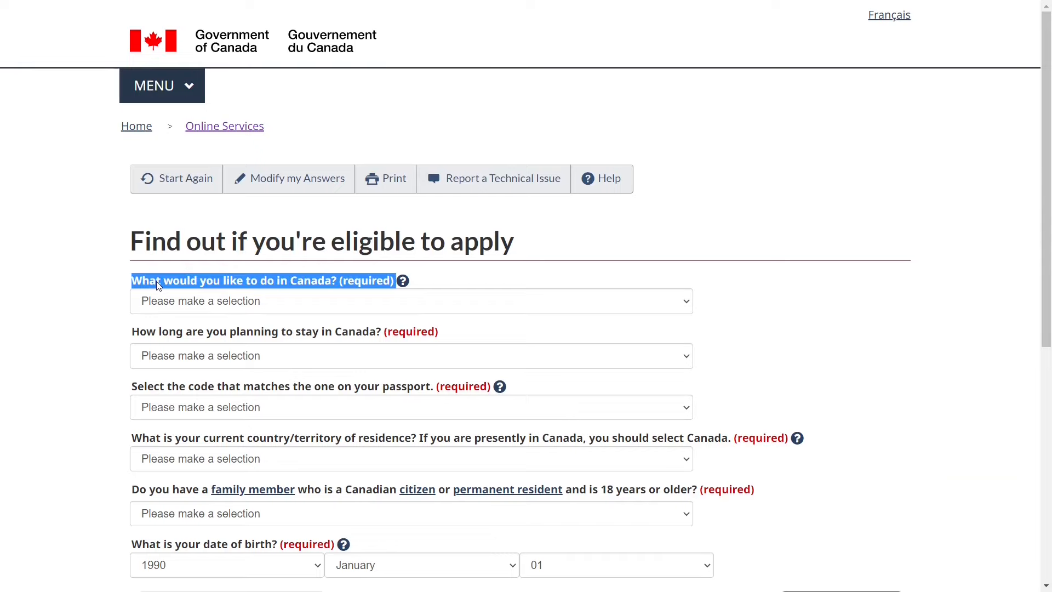
{"action": "left_click", "coordinate": [79, 313]}
{"action": "left_click", "coordinate": [176, 307]}
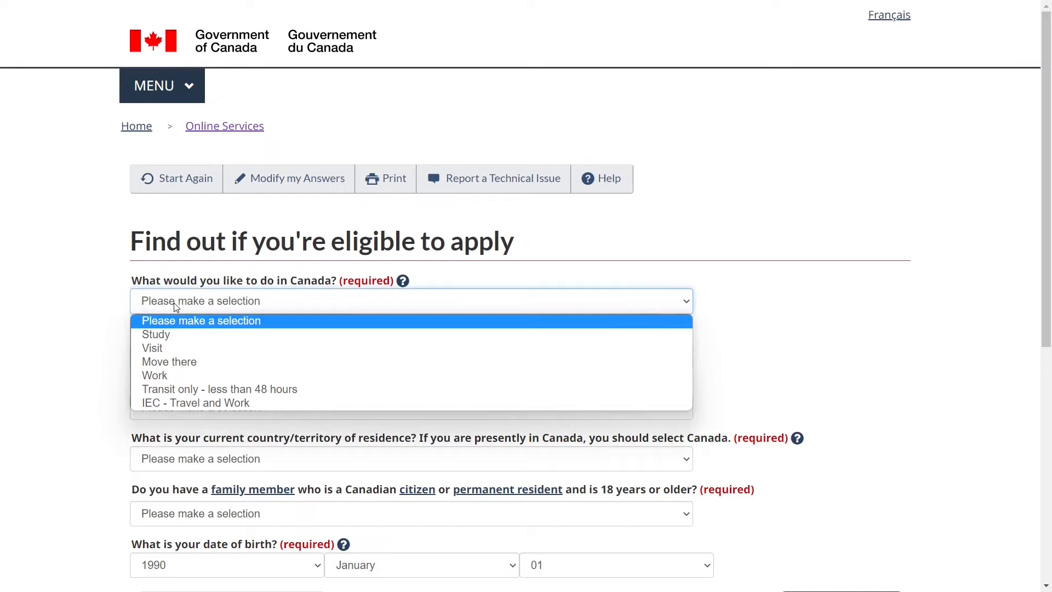
{"action": "left_click", "coordinate": [171, 351]}
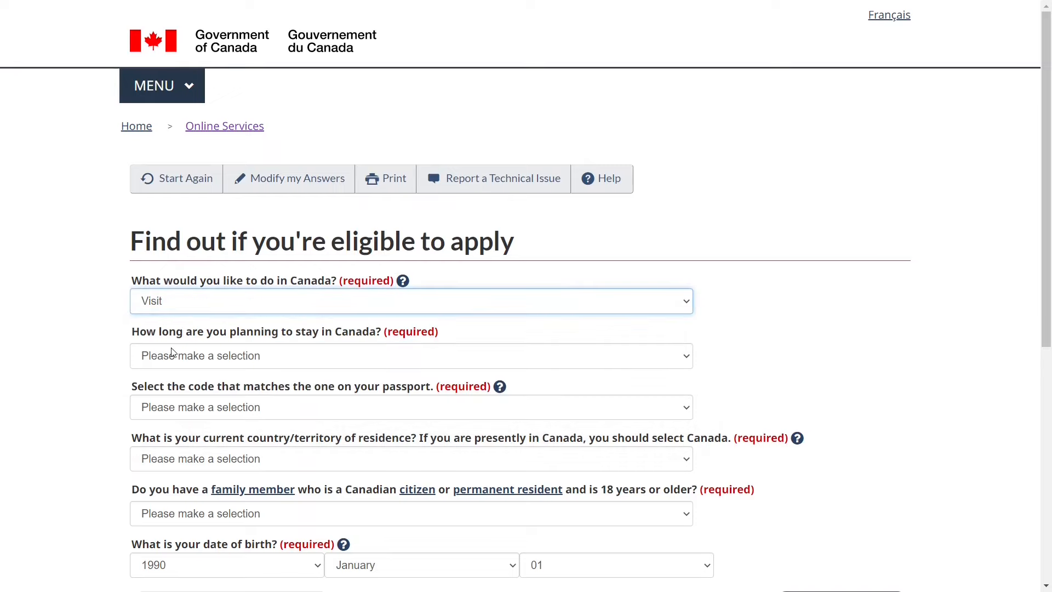
{"action": "triple_click", "coordinate": [192, 333]}
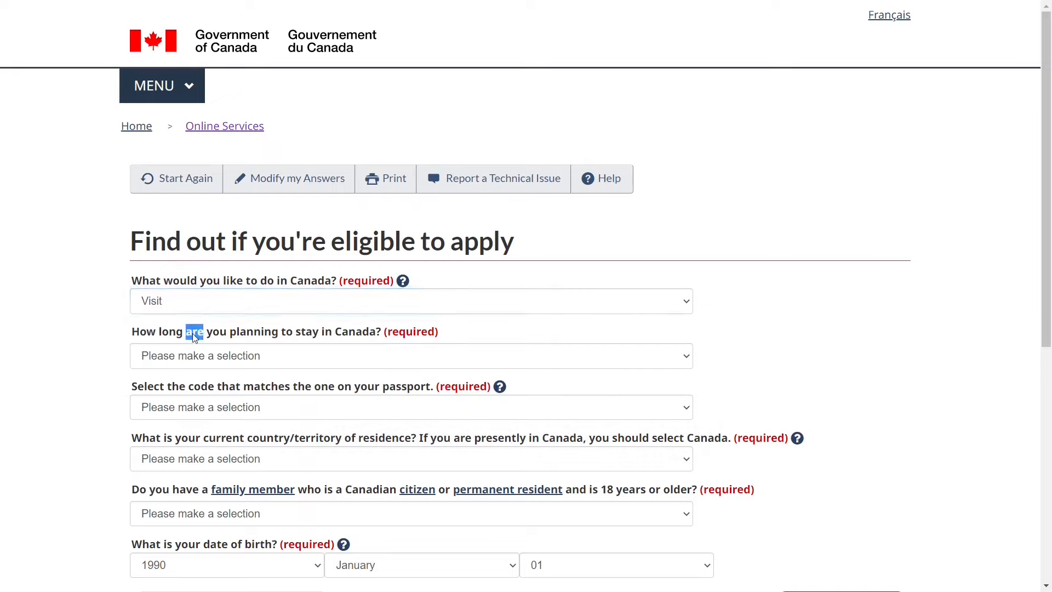
{"action": "left_click", "coordinate": [196, 354]}
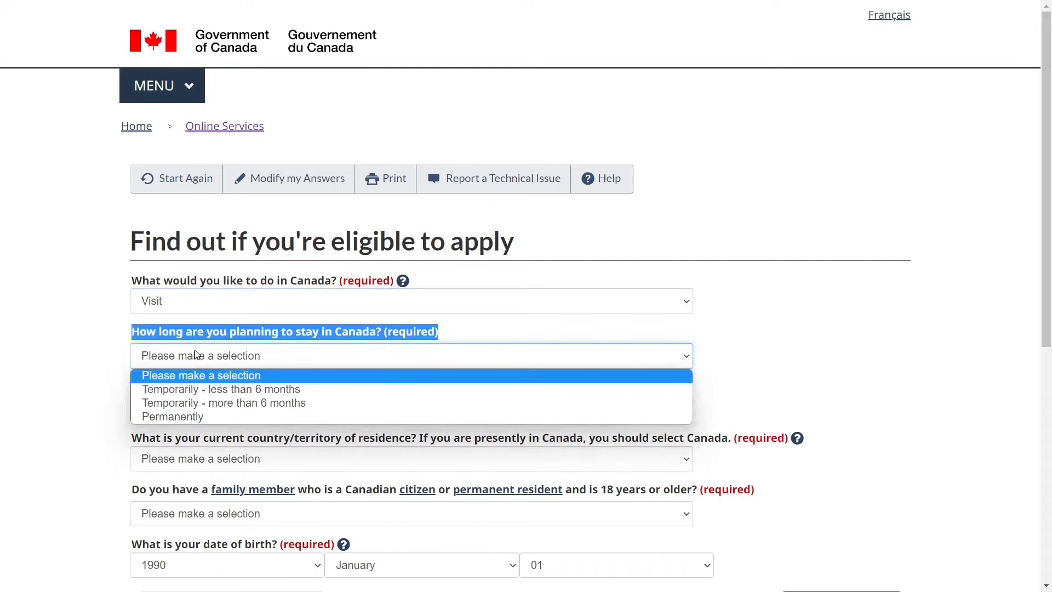
{"action": "left_click", "coordinate": [207, 390]}
{"action": "left_click", "coordinate": [90, 419]}
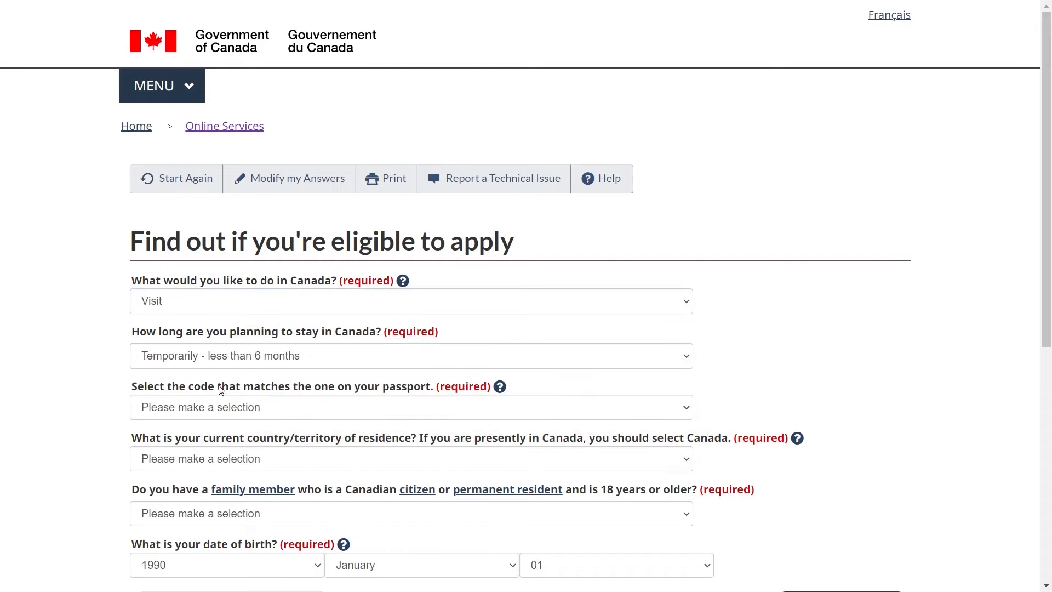
- Set the passport code to IND (India) and country of residence to Canada
{"action": "triple_click", "coordinate": [218, 386]}
{"action": "left_click", "coordinate": [95, 416]}
{"action": "left_click", "coordinate": [173, 407]}
{"action": "type", "text": "ind"}
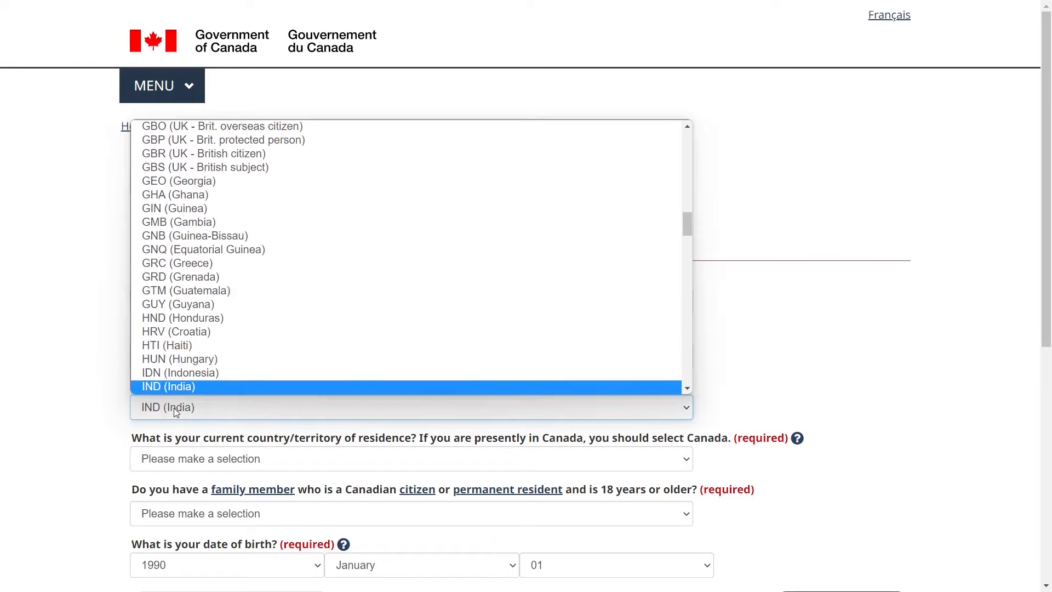
{"action": "key", "text": "Return"}
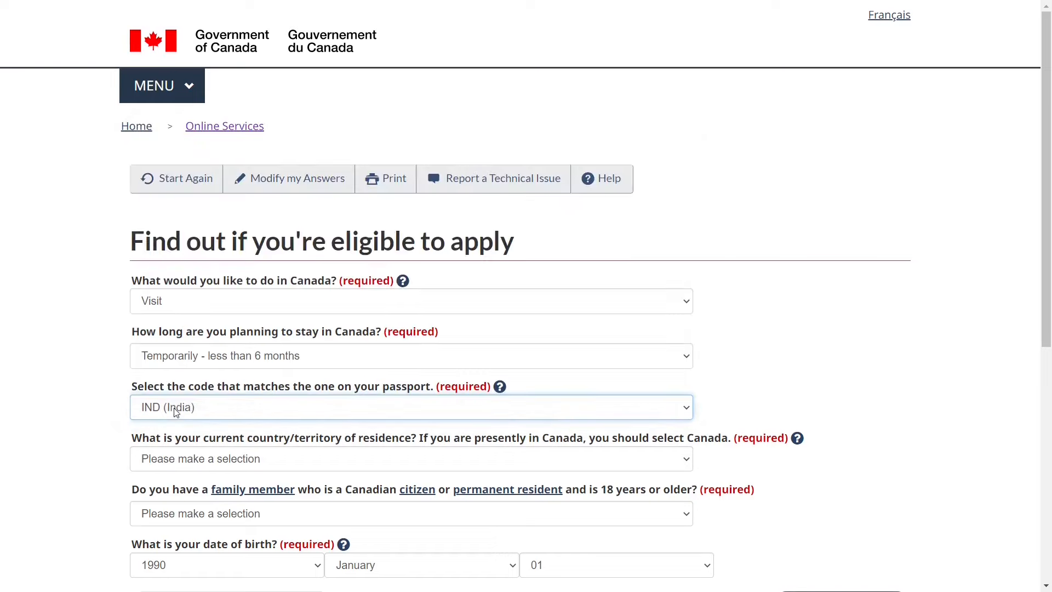
{"action": "triple_click", "coordinate": [174, 440]}
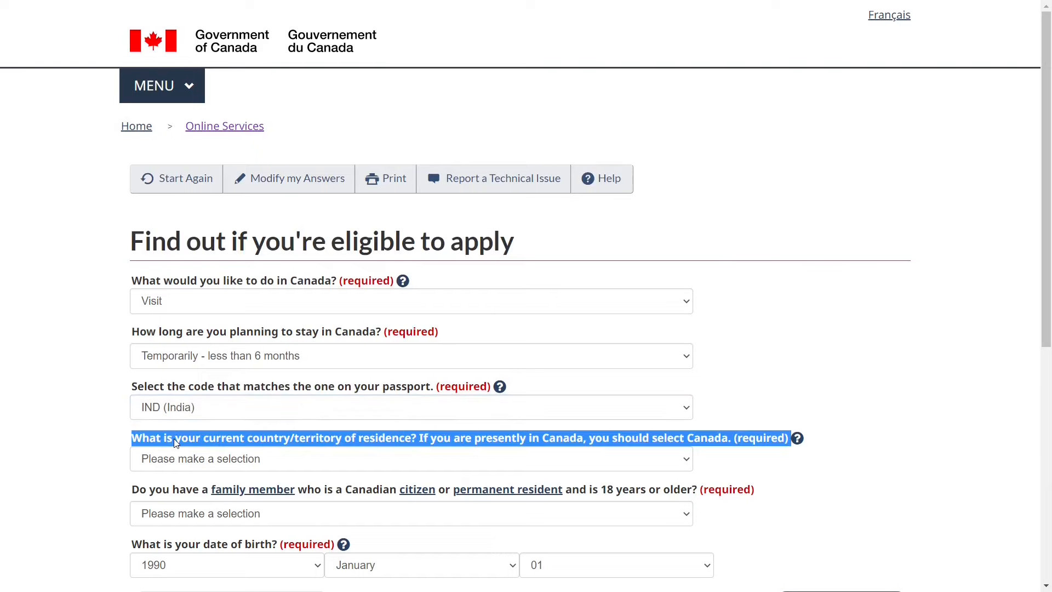
{"action": "left_click", "coordinate": [181, 453]}
{"action": "type", "text": "came"}
{"action": "key", "text": "Down"}
{"action": "key", "text": "Return"}
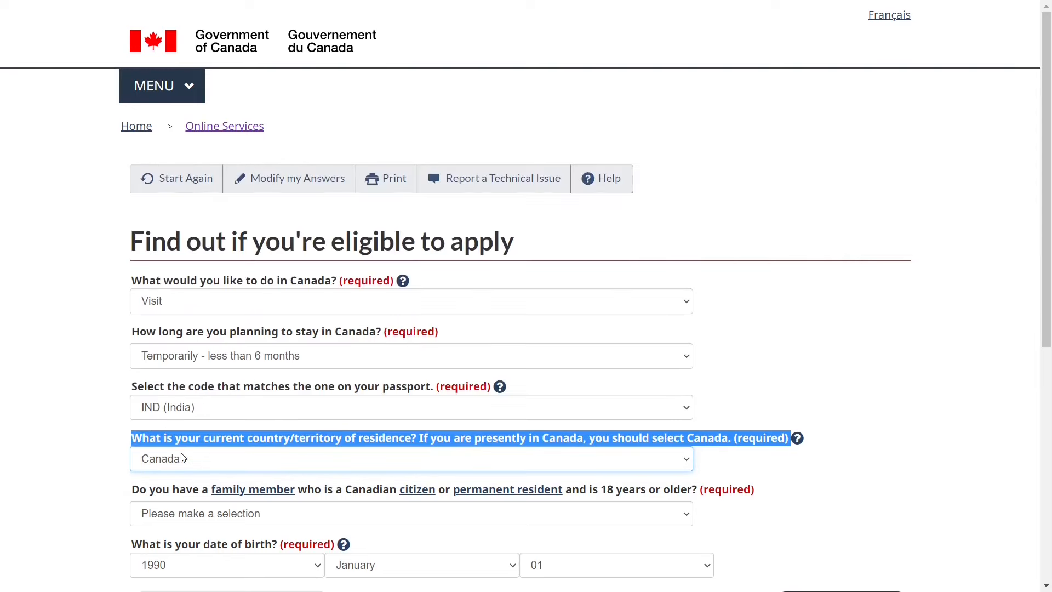
{"action": "left_click", "coordinate": [81, 500]}
- Answer No to having a Canadian family member and submit the answers
{"action": "scroll", "coordinate": [81, 500], "scroll_direction": "down", "scroll_amount": 2}
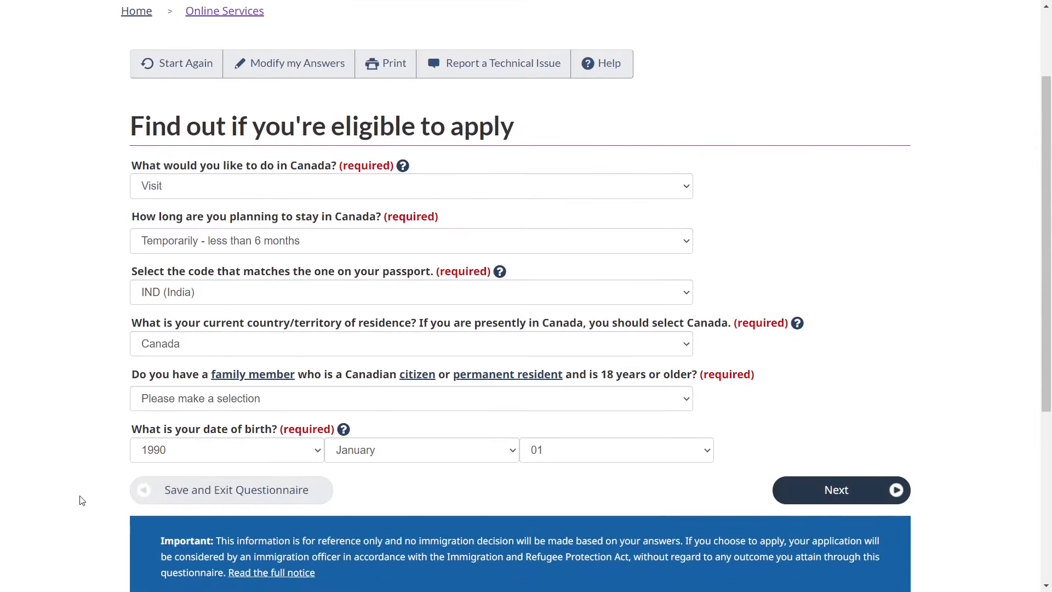
{"action": "triple_click", "coordinate": [173, 377]}
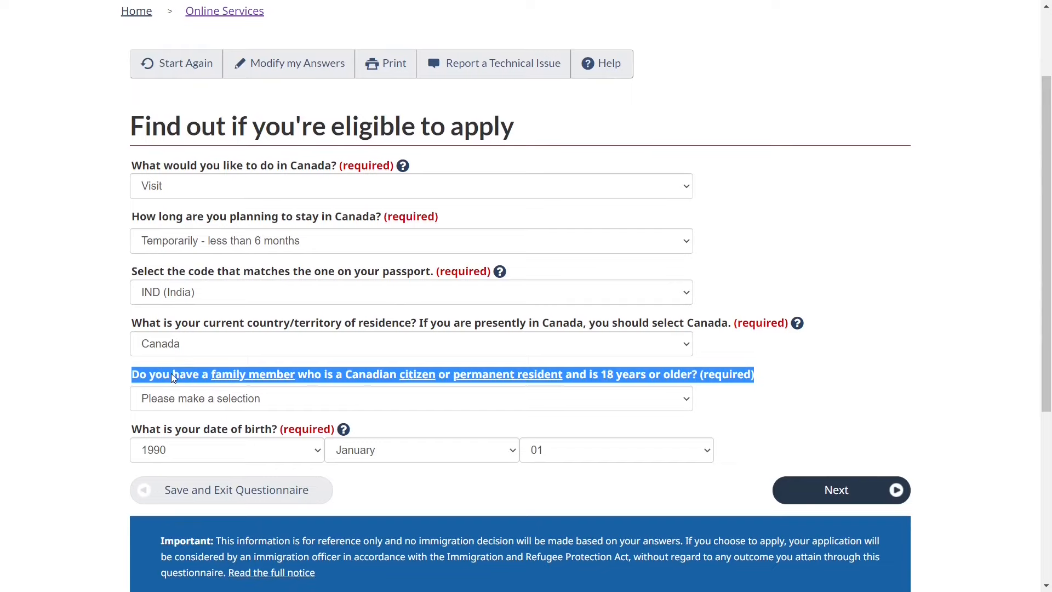
{"action": "left_click", "coordinate": [219, 403]}
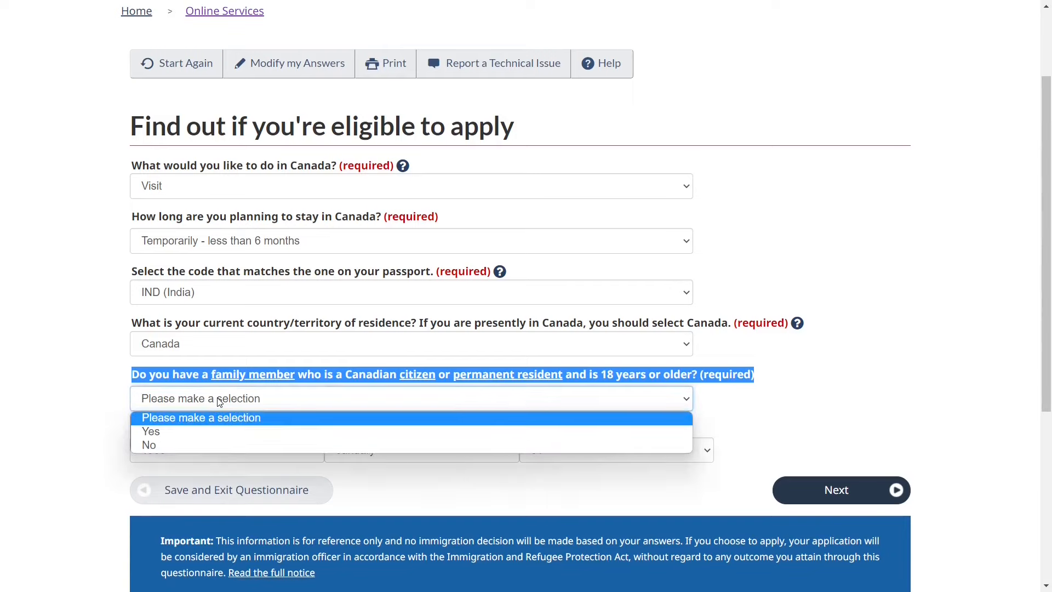
{"action": "left_click", "coordinate": [210, 428]}
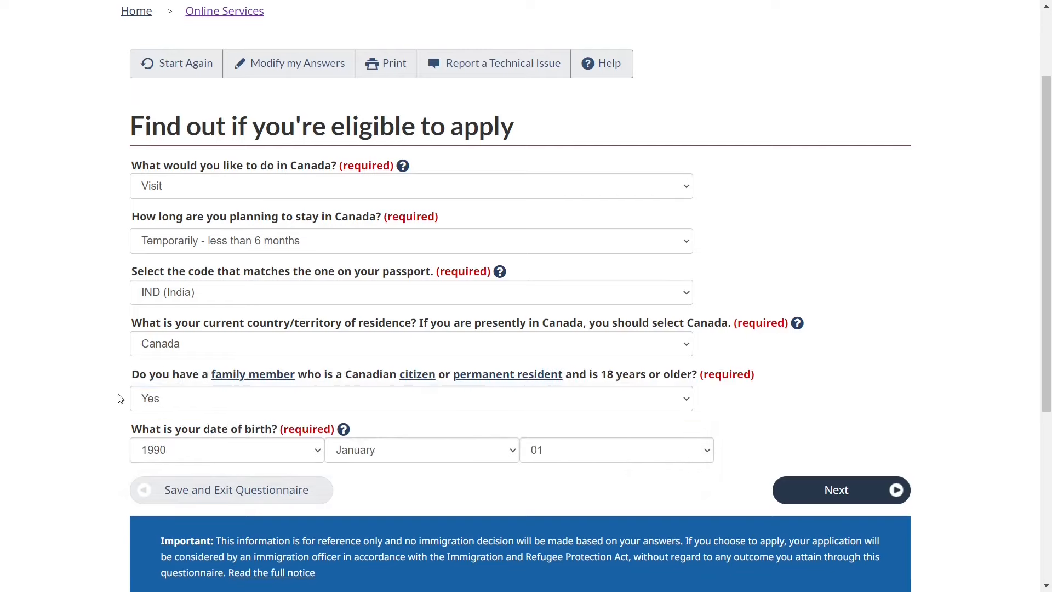
{"action": "left_click", "coordinate": [156, 400]}
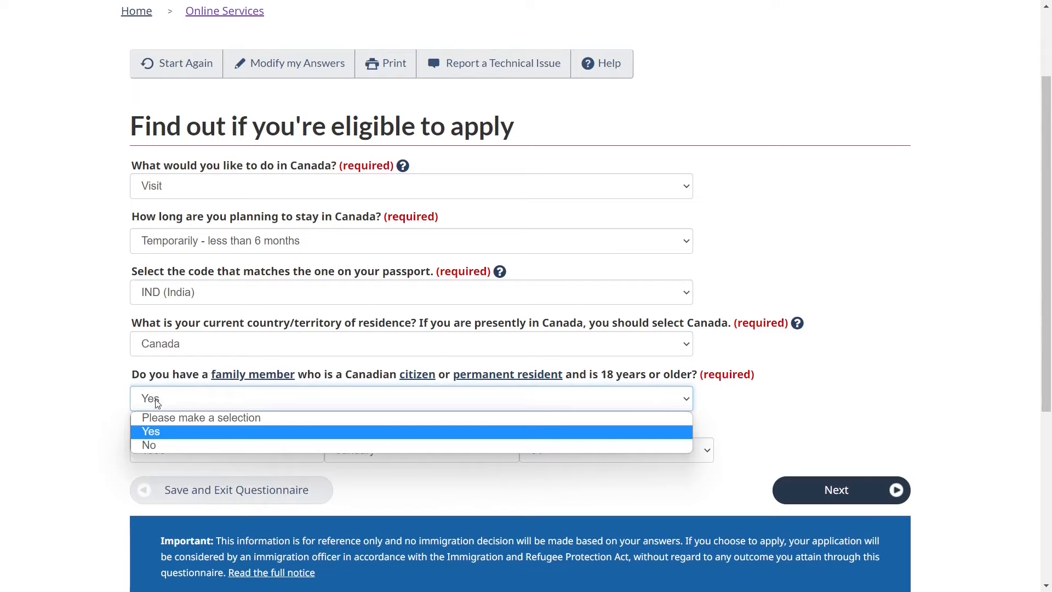
{"action": "left_click", "coordinate": [162, 444]}
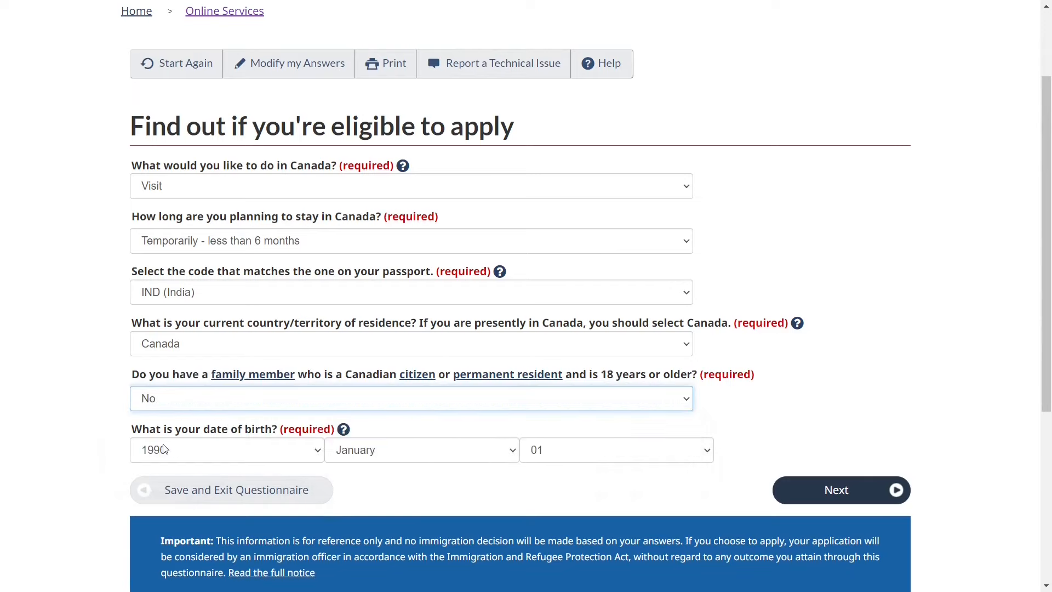
{"action": "triple_click", "coordinate": [214, 436]}
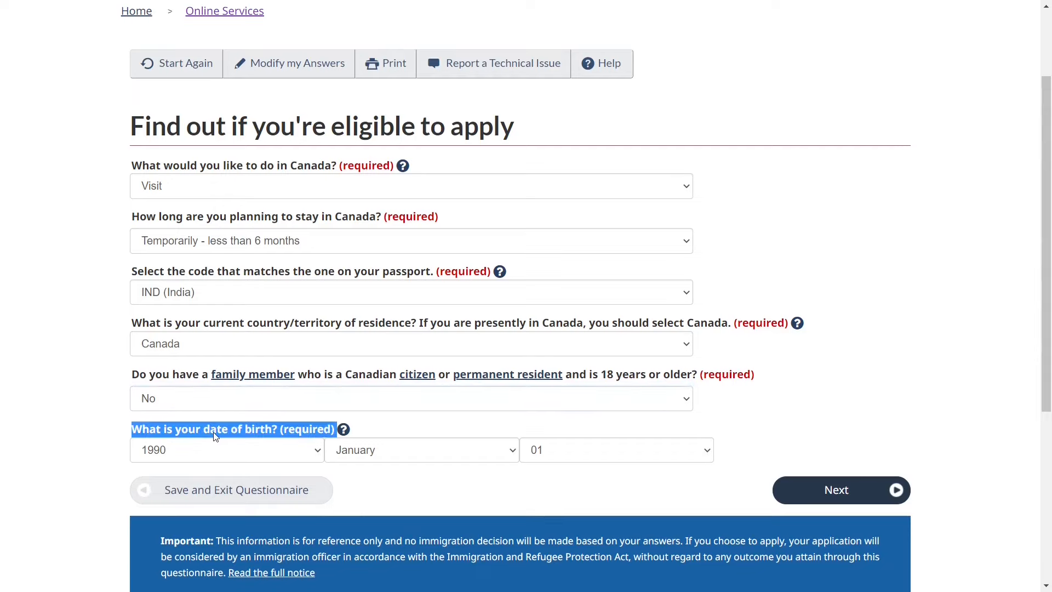
{"action": "left_click", "coordinate": [381, 485]}
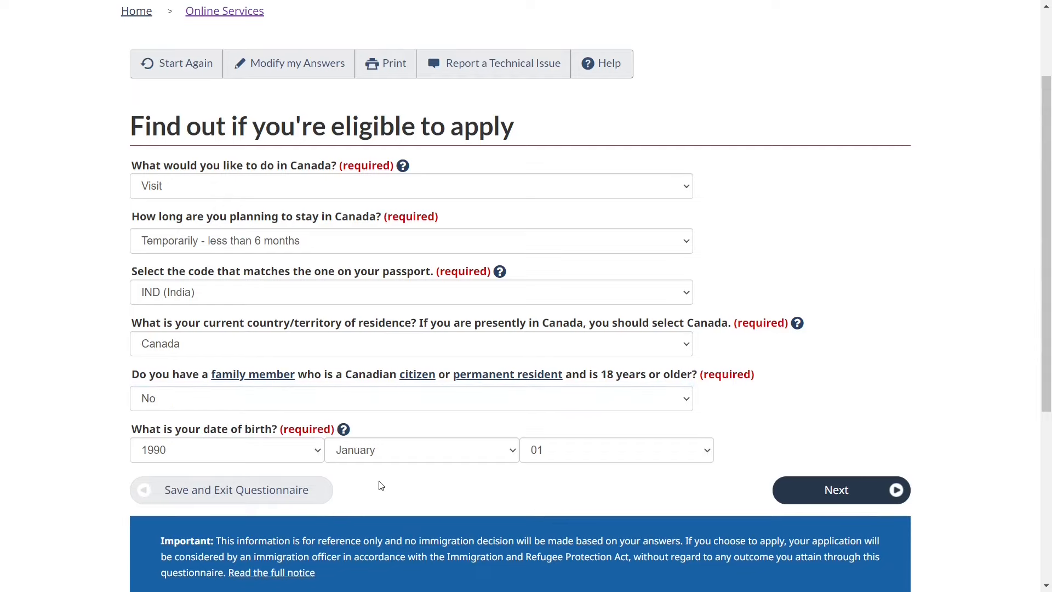
{"action": "left_click", "coordinate": [789, 495]}
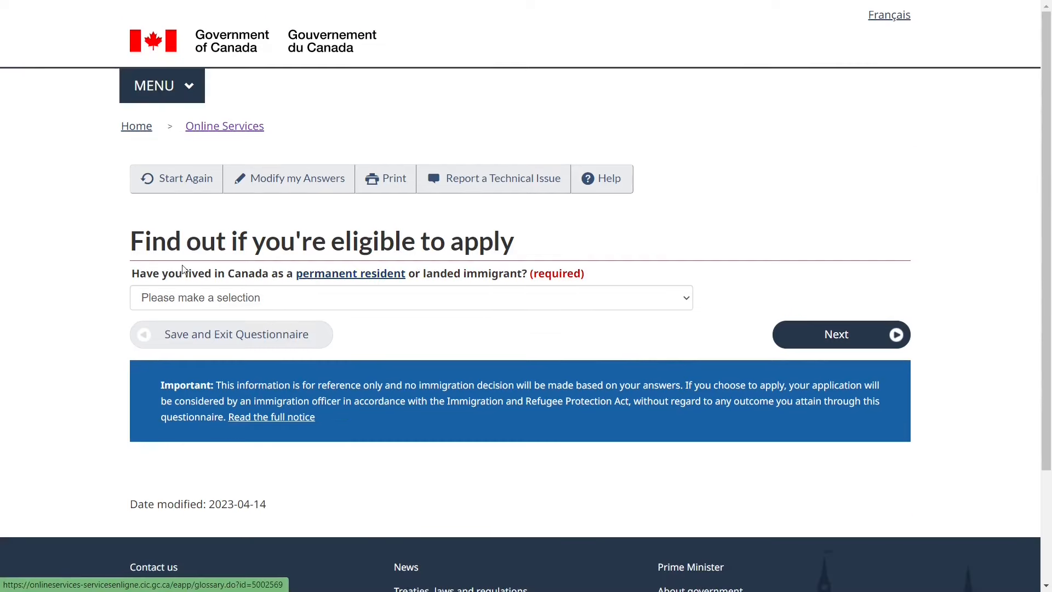
- Answer No to having lived in Canada as a permanent resident
{"action": "triple_click", "coordinate": [170, 276]}
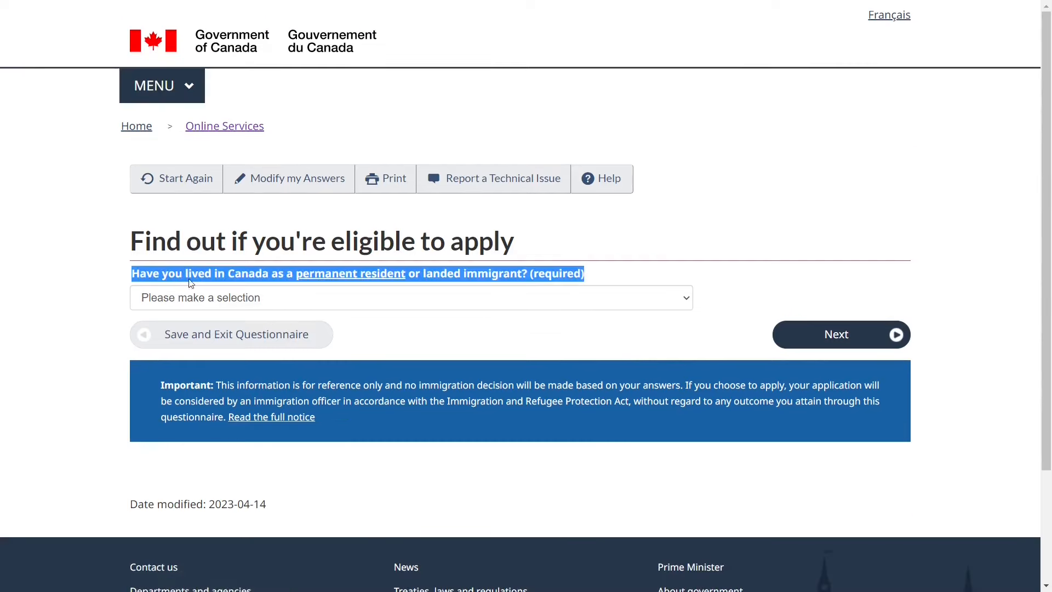
{"action": "left_click", "coordinate": [376, 338]}
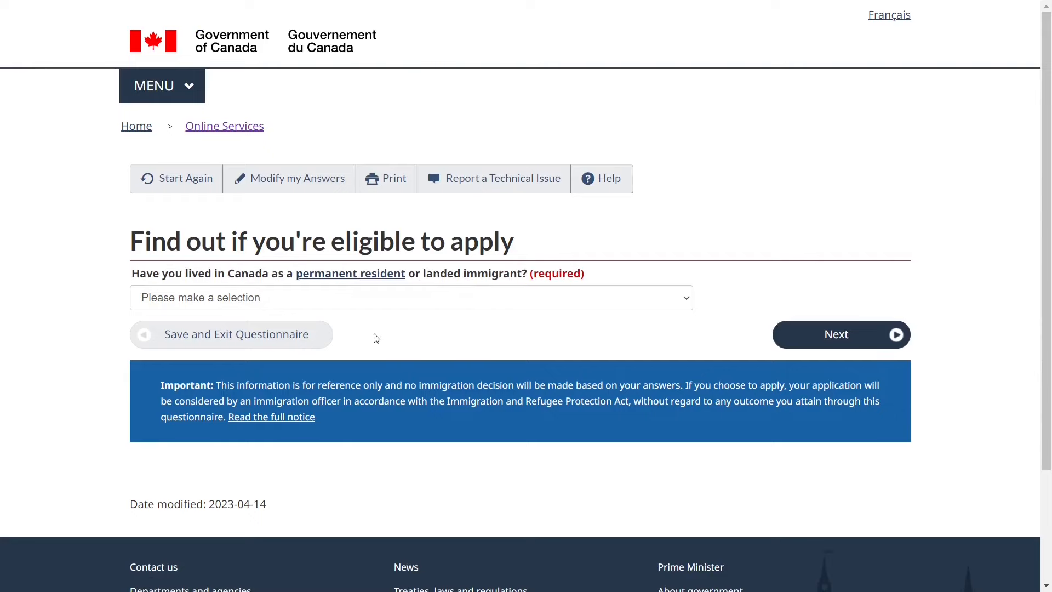
{"action": "left_click", "coordinate": [333, 306]}
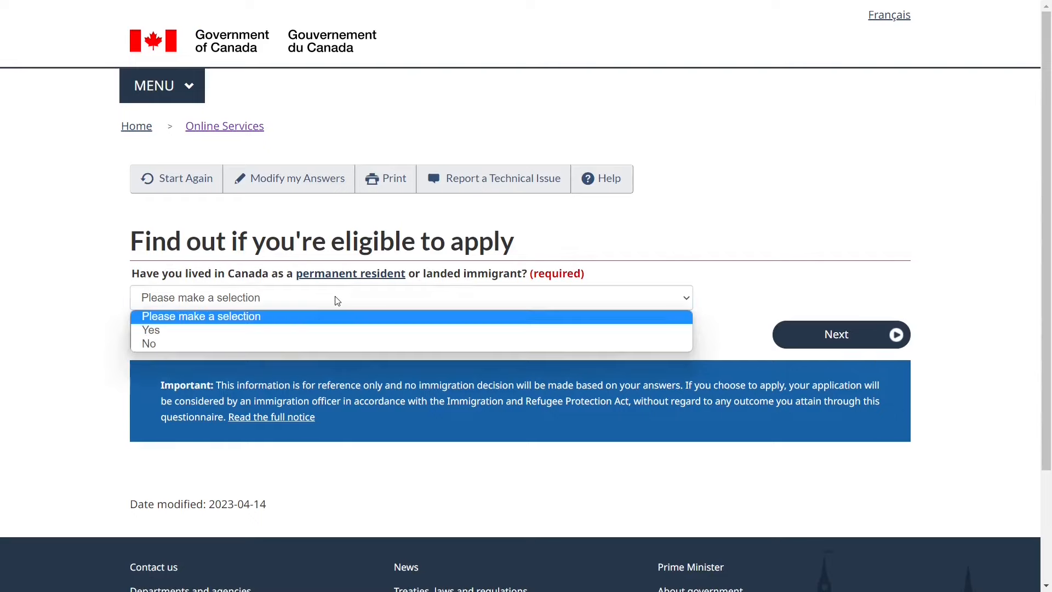
{"action": "left_click", "coordinate": [315, 344]}
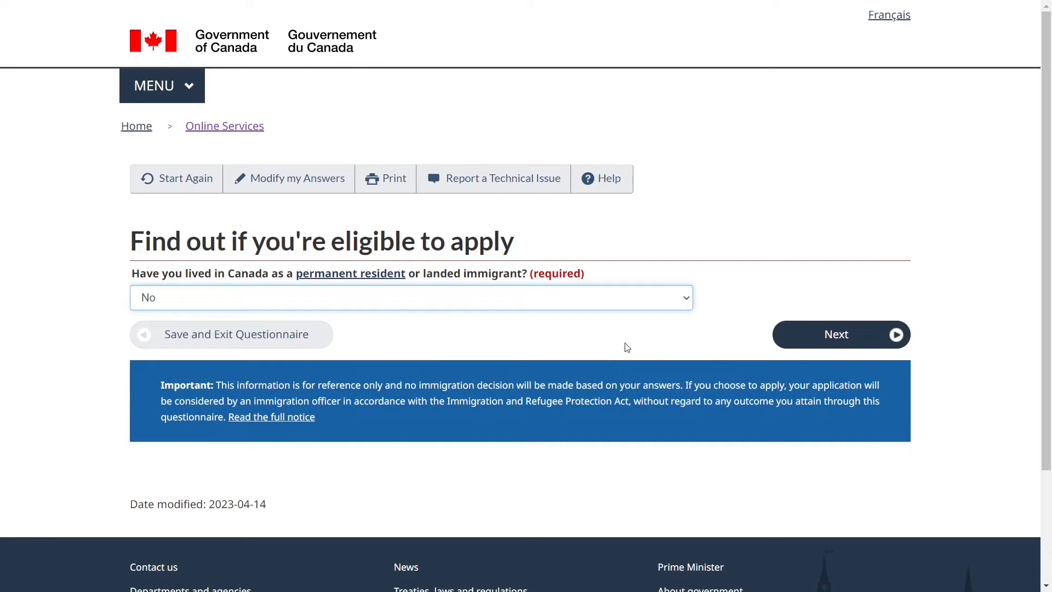
{"action": "left_click", "coordinate": [827, 335]}
- Answer No to being a US permanent resident
{"action": "triple_click", "coordinate": [456, 279]}
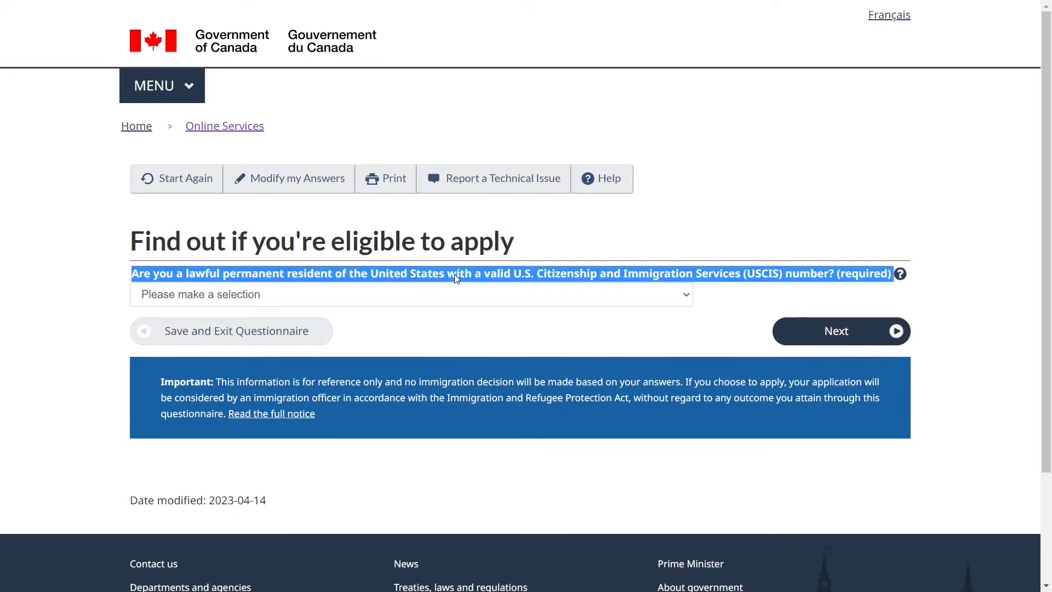
{"action": "left_click", "coordinate": [462, 305]}
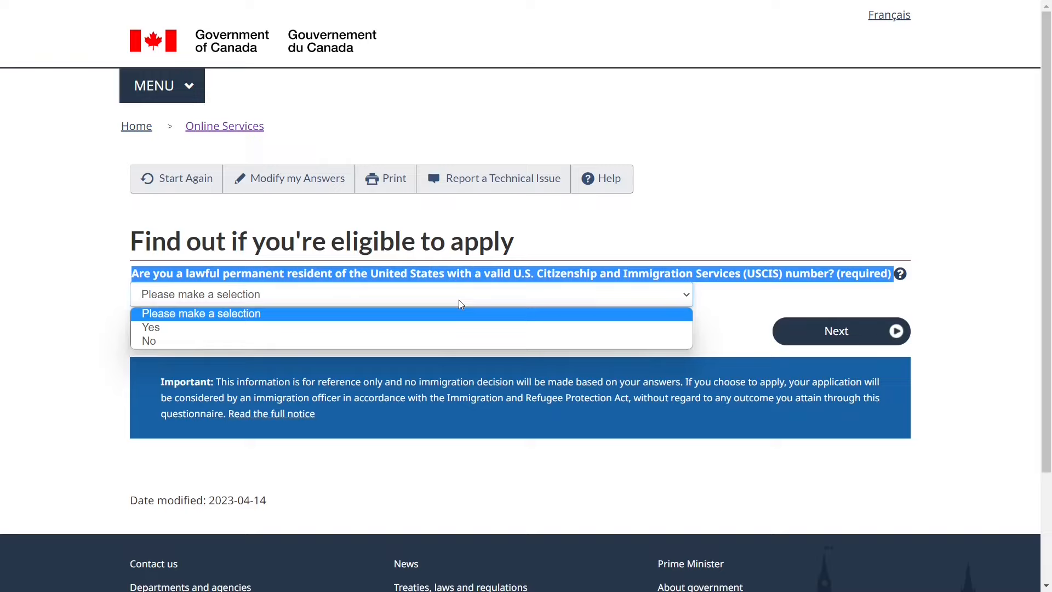
{"action": "left_click", "coordinate": [441, 340]}
{"action": "left_click", "coordinate": [790, 331]}
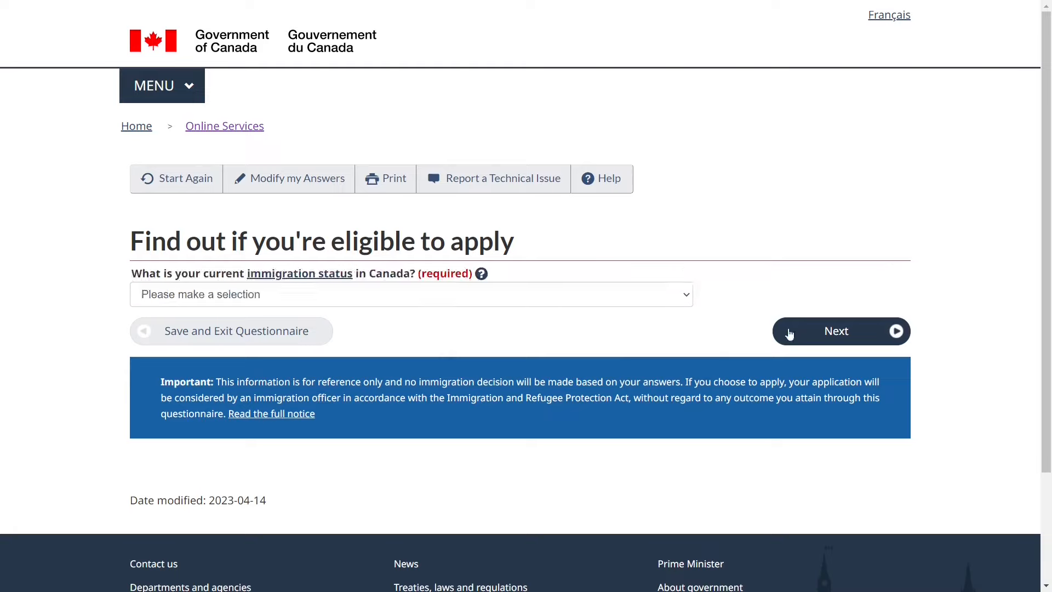
- Set the current immigration status in Canada to Visitor
{"action": "triple_click", "coordinate": [228, 276]}
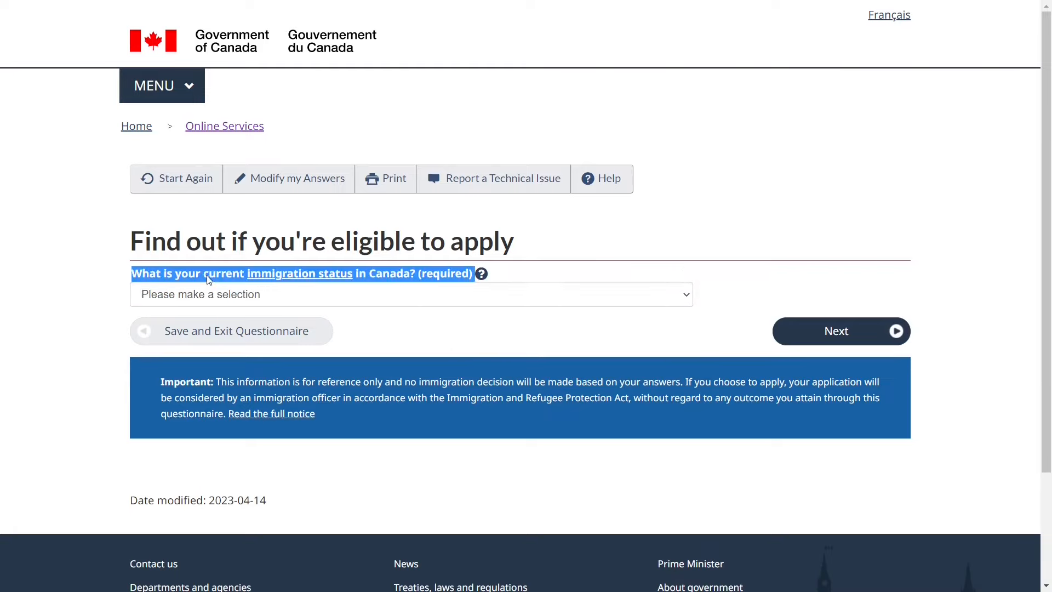
{"action": "left_click", "coordinate": [243, 297]}
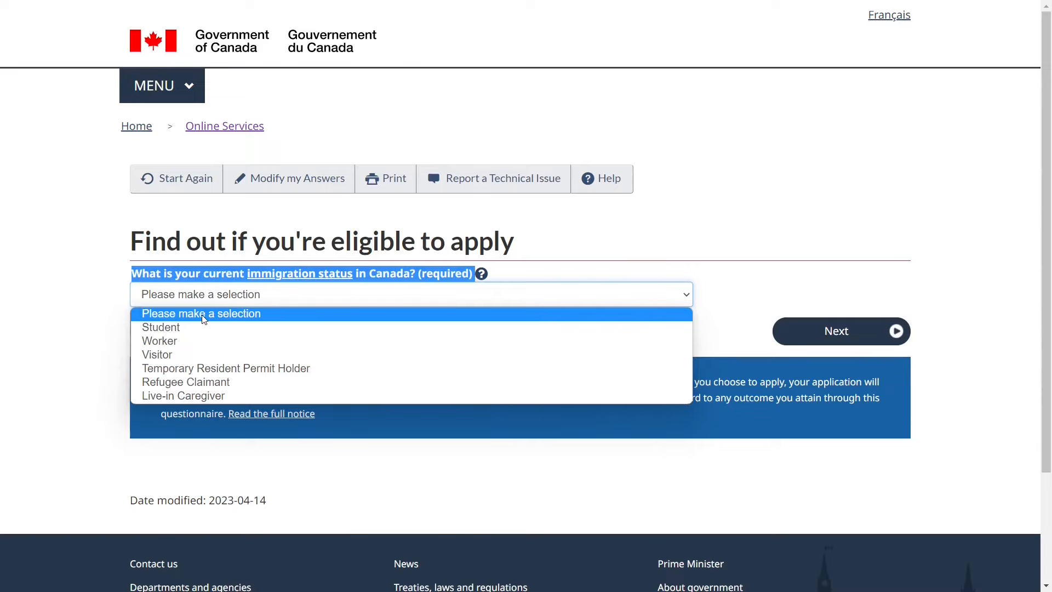
{"action": "left_click", "coordinate": [187, 355]}
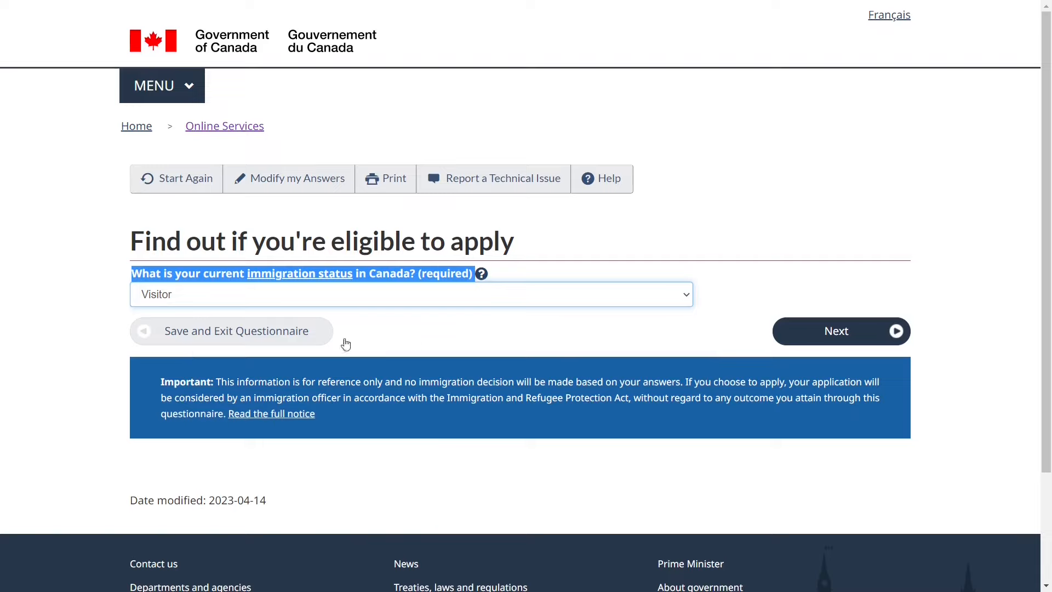
{"action": "left_click", "coordinate": [415, 346]}
{"action": "left_click", "coordinate": [542, 304]}
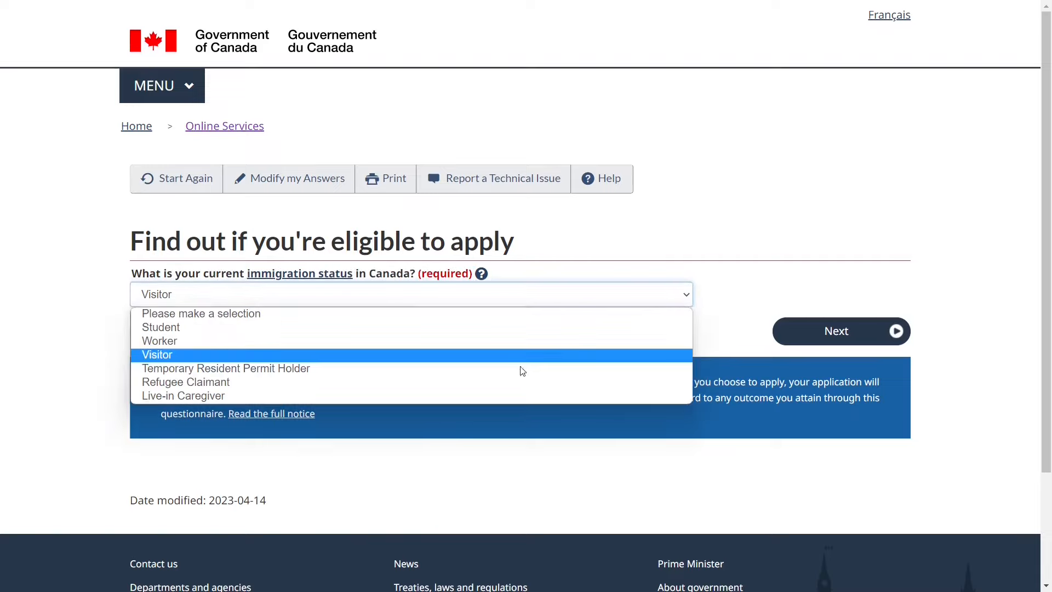
{"action": "left_click", "coordinate": [822, 316]}
- Submit the immigration status and choose Married as marital status
{"action": "left_click", "coordinate": [820, 331]}
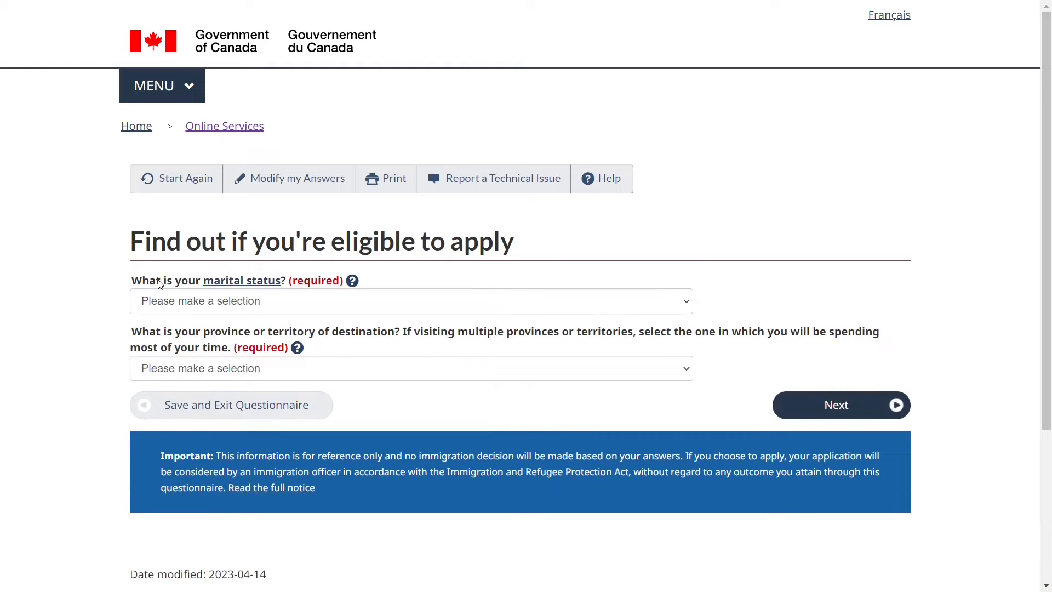
{"action": "triple_click", "coordinate": [158, 280]}
{"action": "left_click", "coordinate": [91, 298]}
{"action": "left_click", "coordinate": [171, 307]}
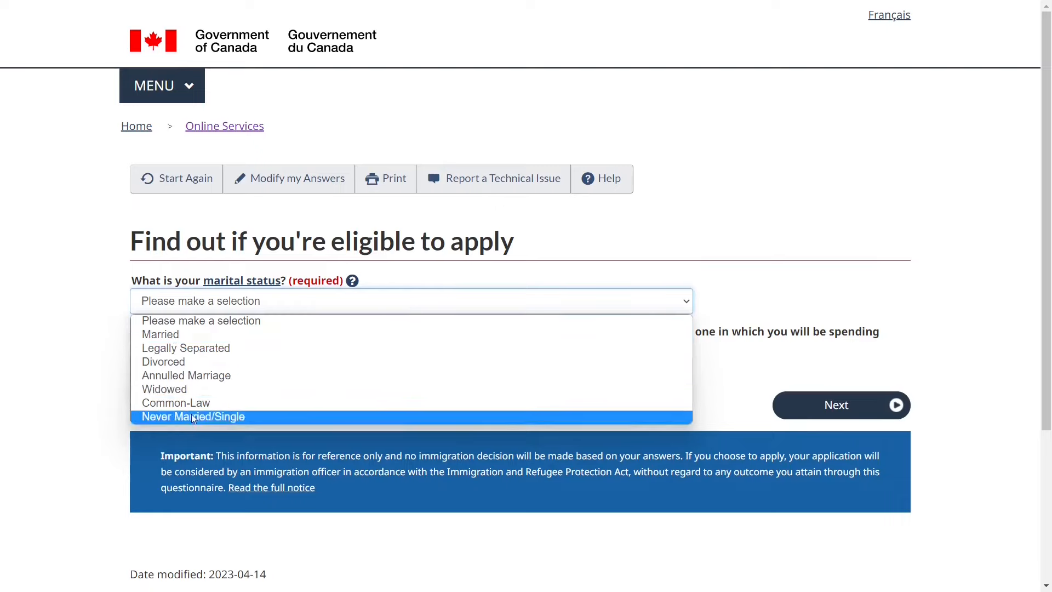
{"action": "left_click", "coordinate": [180, 335]}
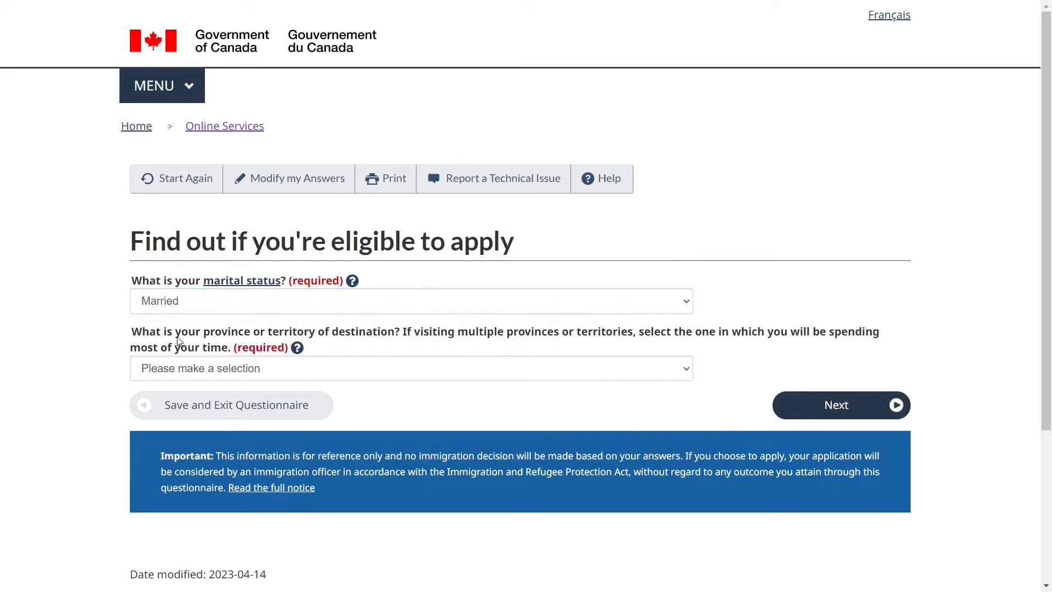
- Select Ontario as the destination province and submit for eligibility results
{"action": "triple_click", "coordinate": [177, 336]}
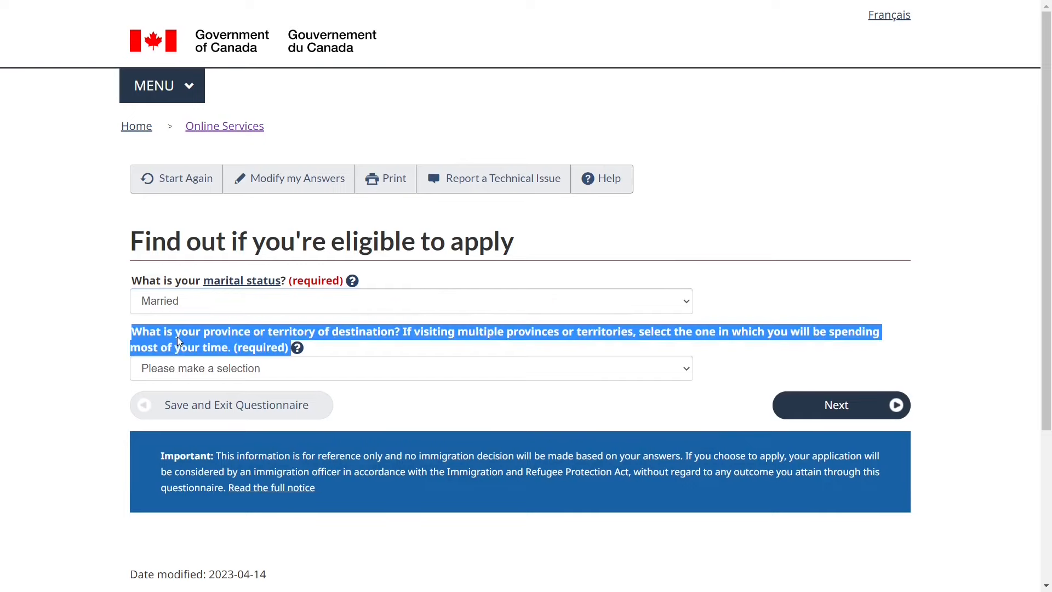
{"action": "left_click", "coordinate": [187, 372]}
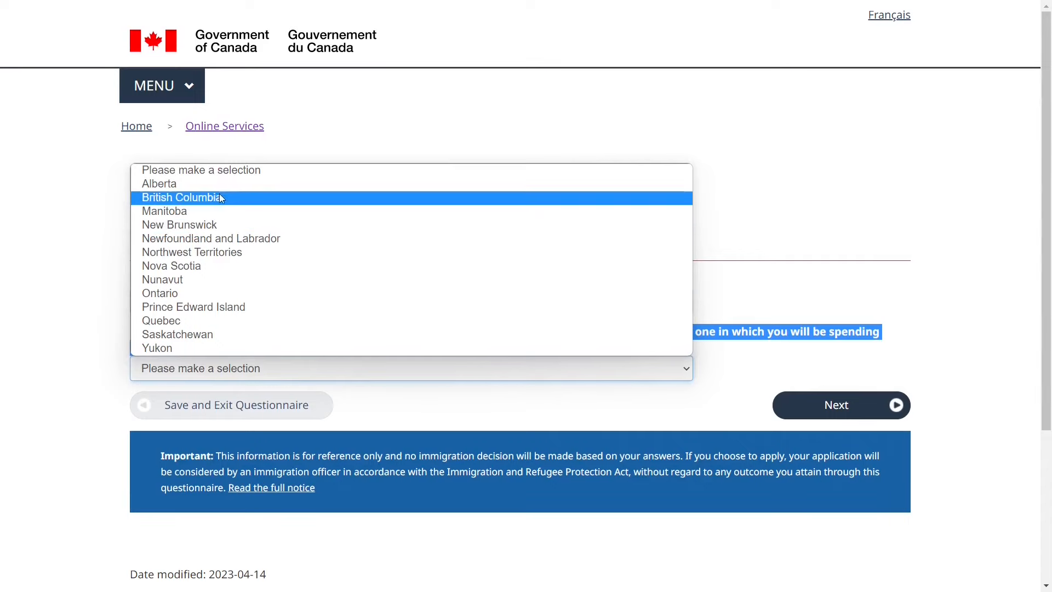
{"action": "left_click", "coordinate": [208, 293]}
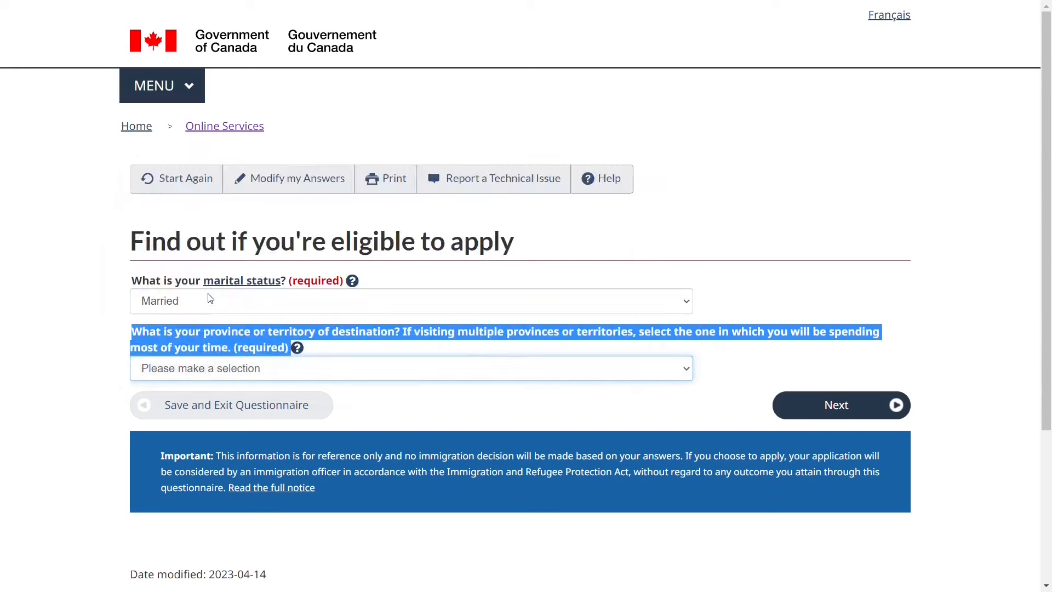
{"action": "left_click", "coordinate": [585, 416]}
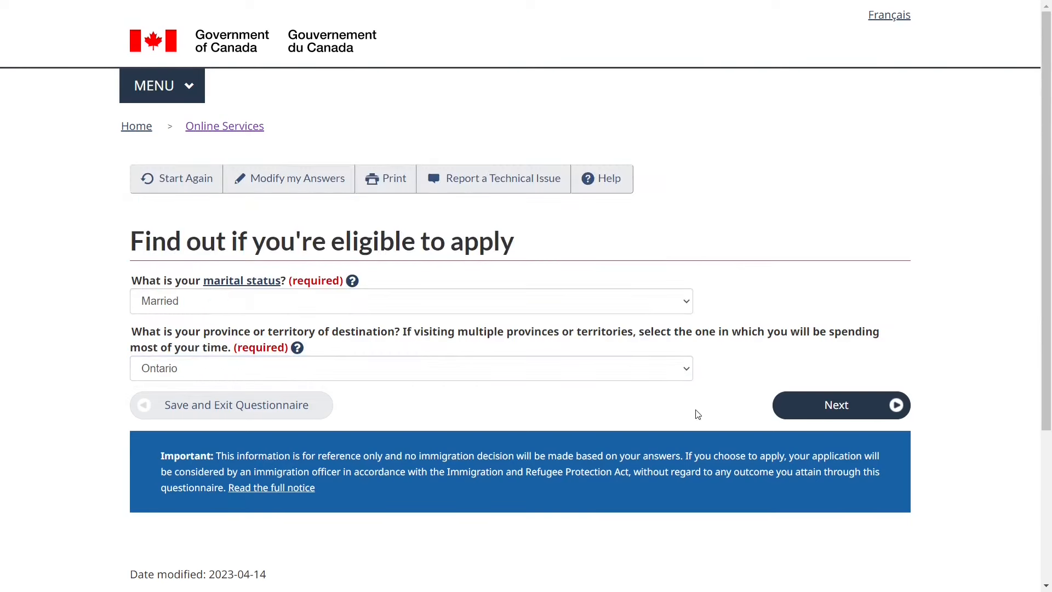
{"action": "left_click", "coordinate": [815, 405]}
- Review the results showing eligibility to extend a stay as a Visitor, then continue
{"action": "scroll", "coordinate": [446, 360], "scroll_direction": "down", "scroll_amount": 1}
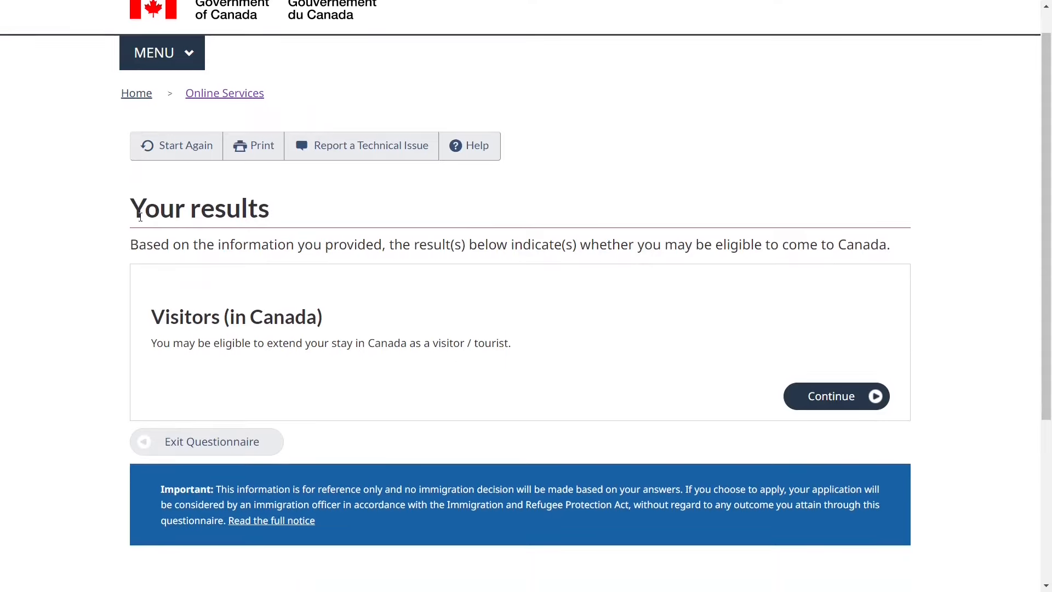
{"action": "triple_click", "coordinate": [202, 213]}
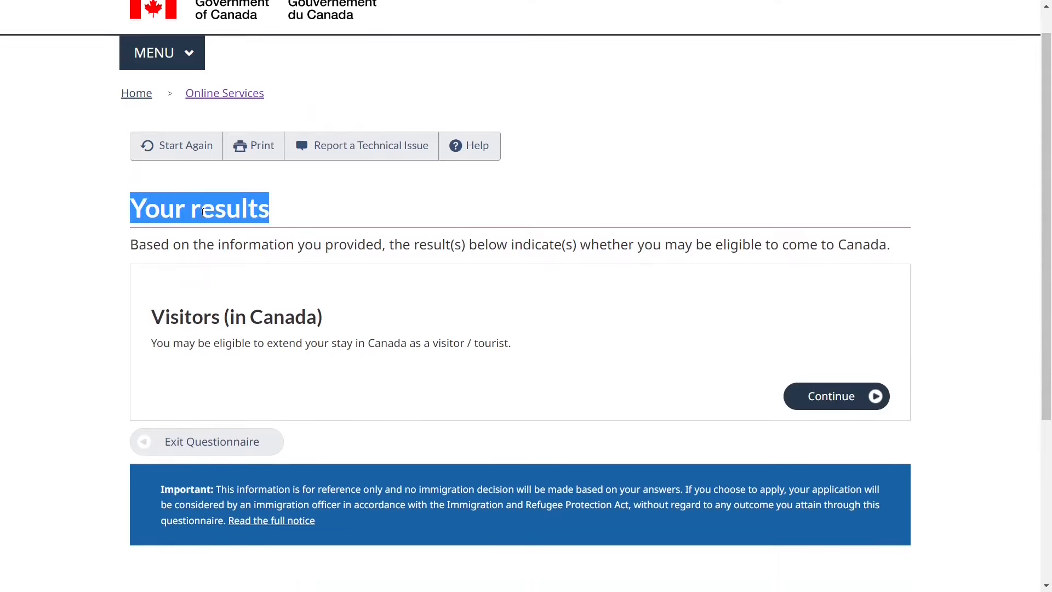
{"action": "left_click", "coordinate": [294, 300]}
{"action": "triple_click", "coordinate": [231, 341]}
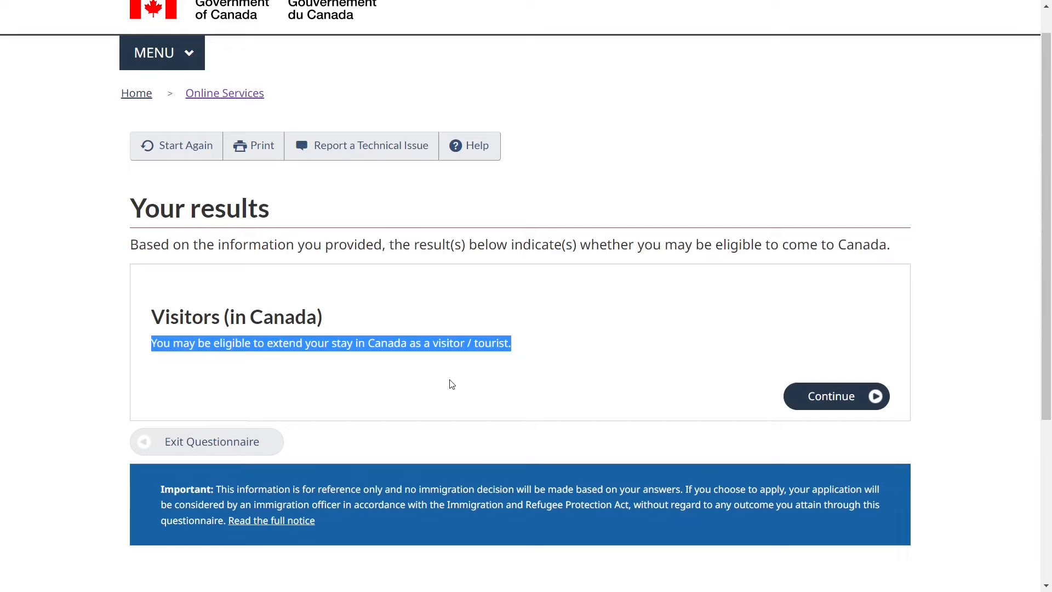
{"action": "left_click", "coordinate": [569, 383]}
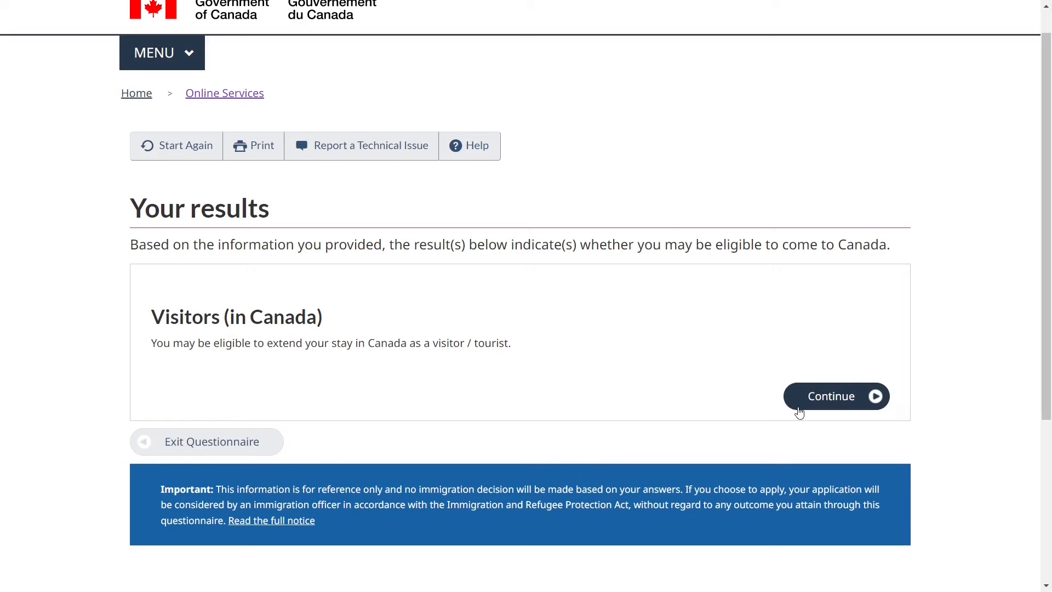
{"action": "left_click", "coordinate": [820, 406]}
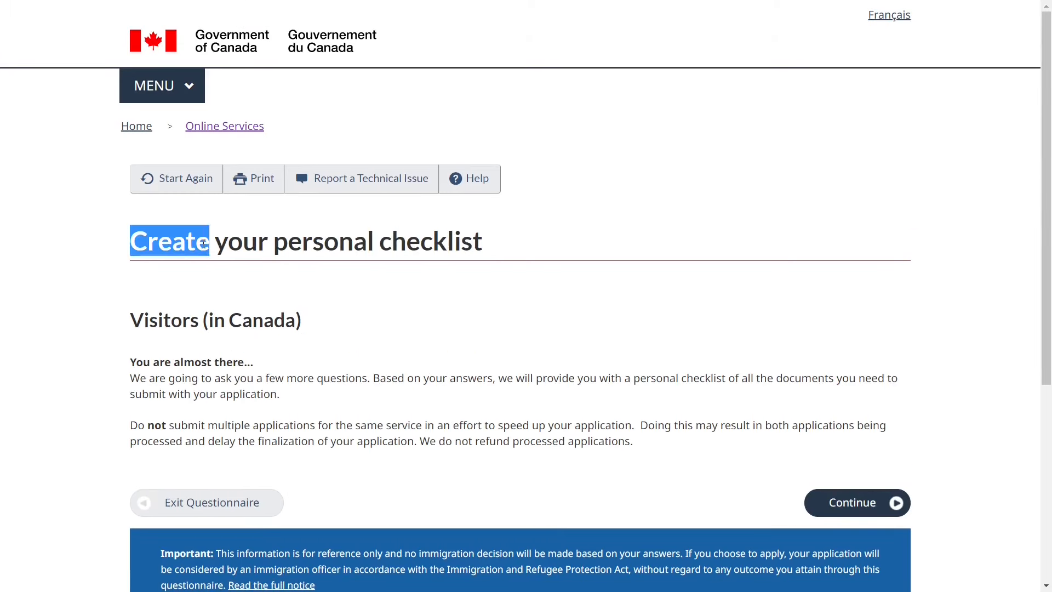
- Continue past the Create your personal checklist page to begin the checklist questions
{"action": "triple_click", "coordinate": [181, 242]}
{"action": "left_click", "coordinate": [330, 327]}
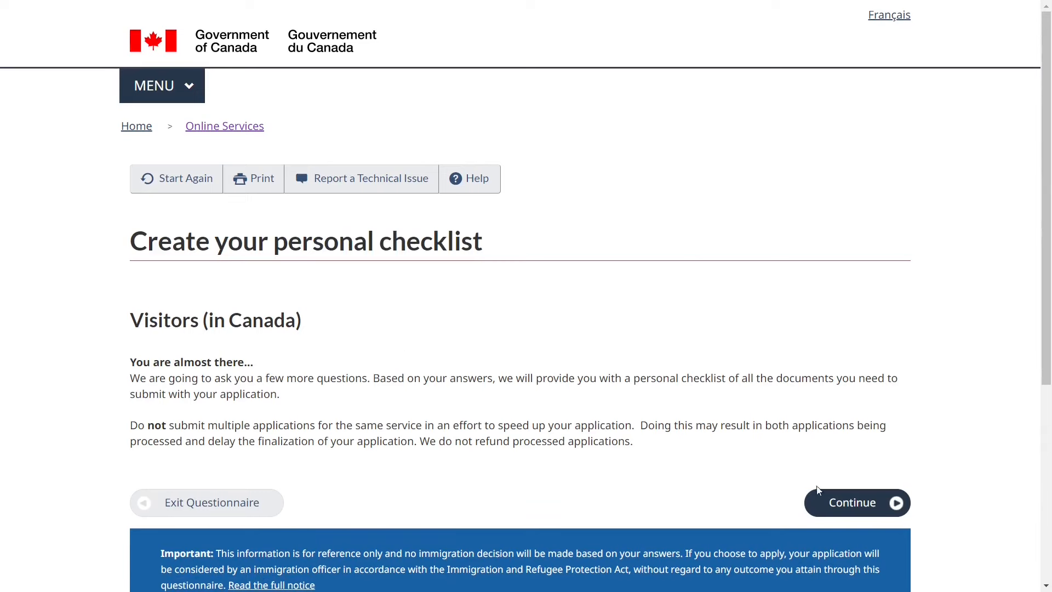
{"action": "left_click", "coordinate": [833, 500]}
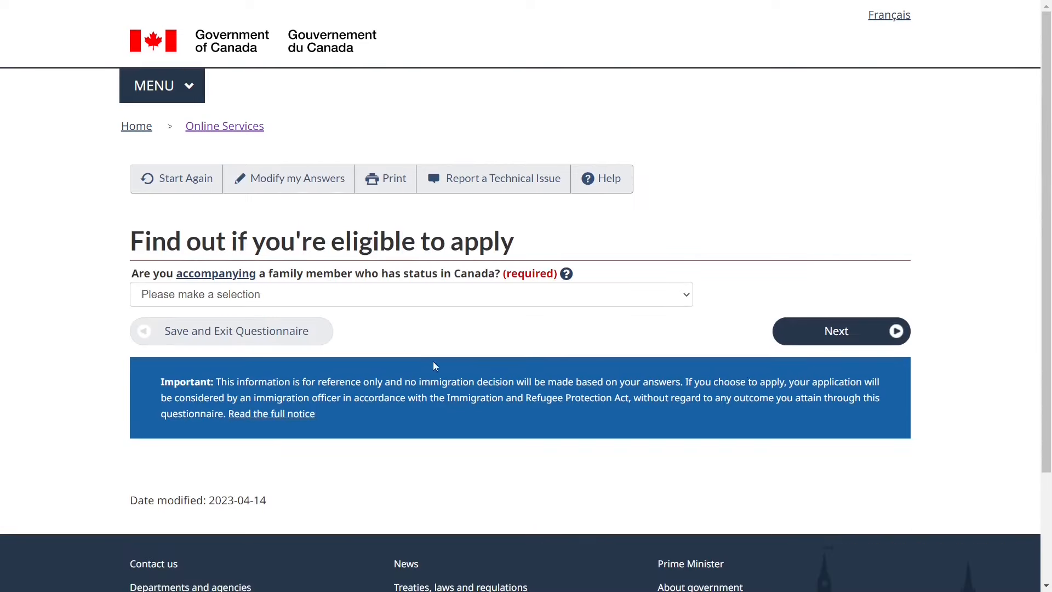
- Answer Yes to accompanying a family member with status in Canada
{"action": "triple_click", "coordinate": [153, 277]}
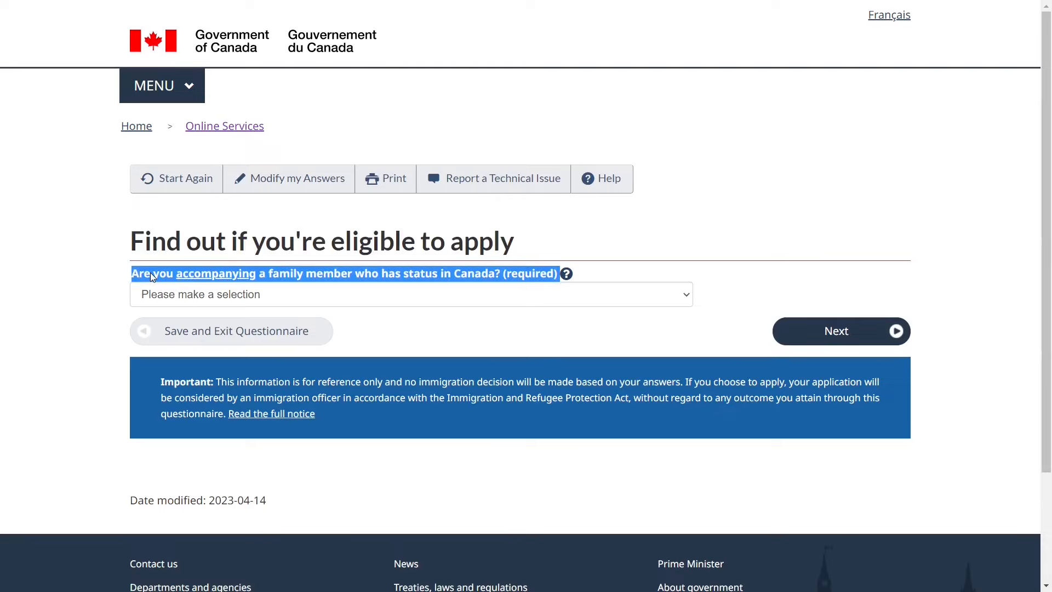
{"action": "left_click", "coordinate": [390, 323]}
{"action": "left_click", "coordinate": [401, 301]}
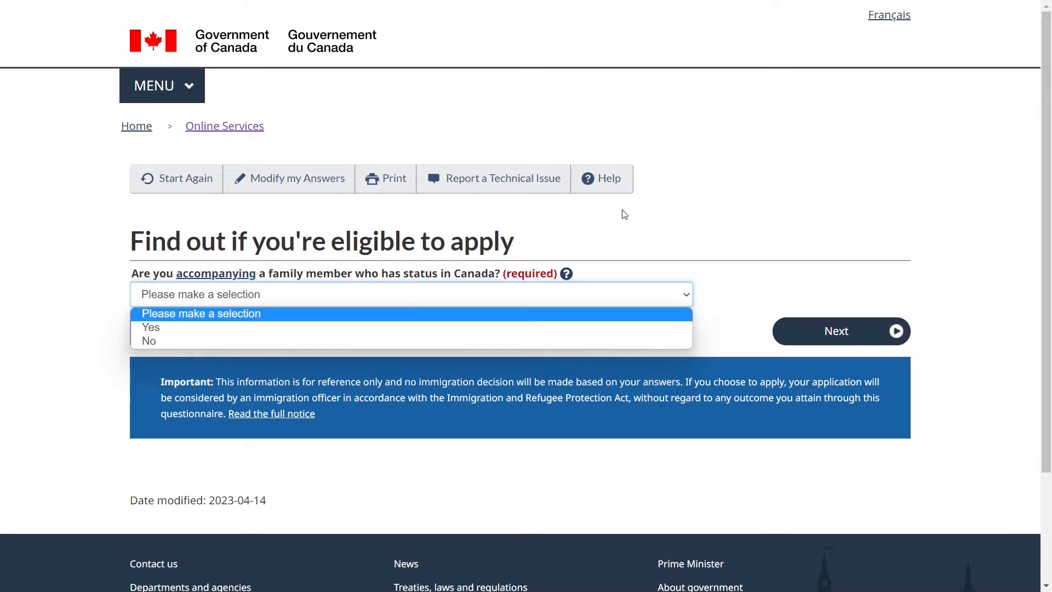
{"action": "left_click", "coordinate": [660, 200]}
{"action": "left_click", "coordinate": [570, 272]}
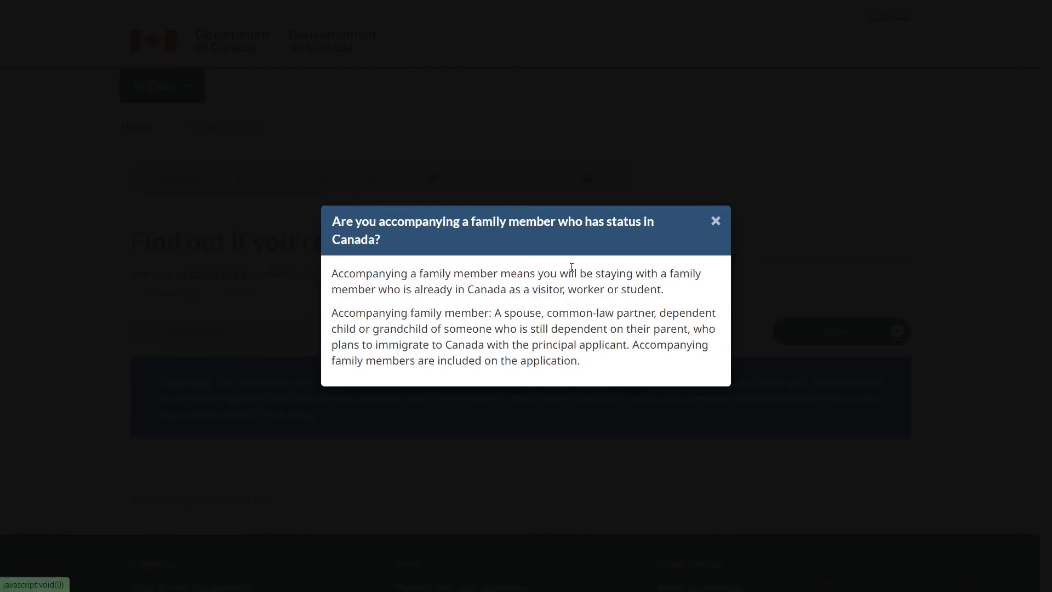
{"action": "left_click", "coordinate": [716, 221]}
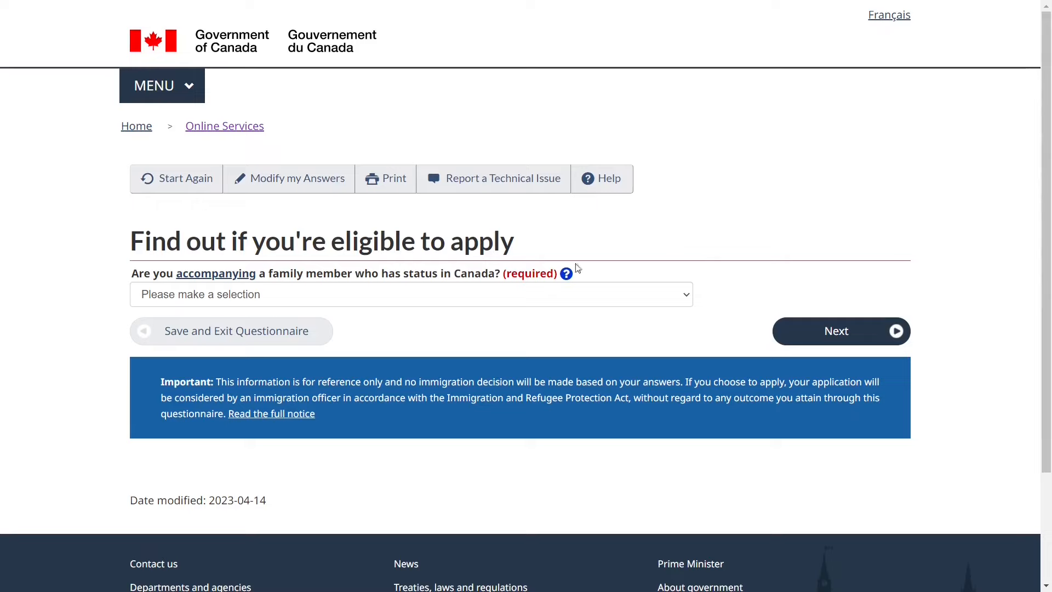
{"action": "left_click", "coordinate": [263, 304]}
{"action": "left_click", "coordinate": [256, 325]}
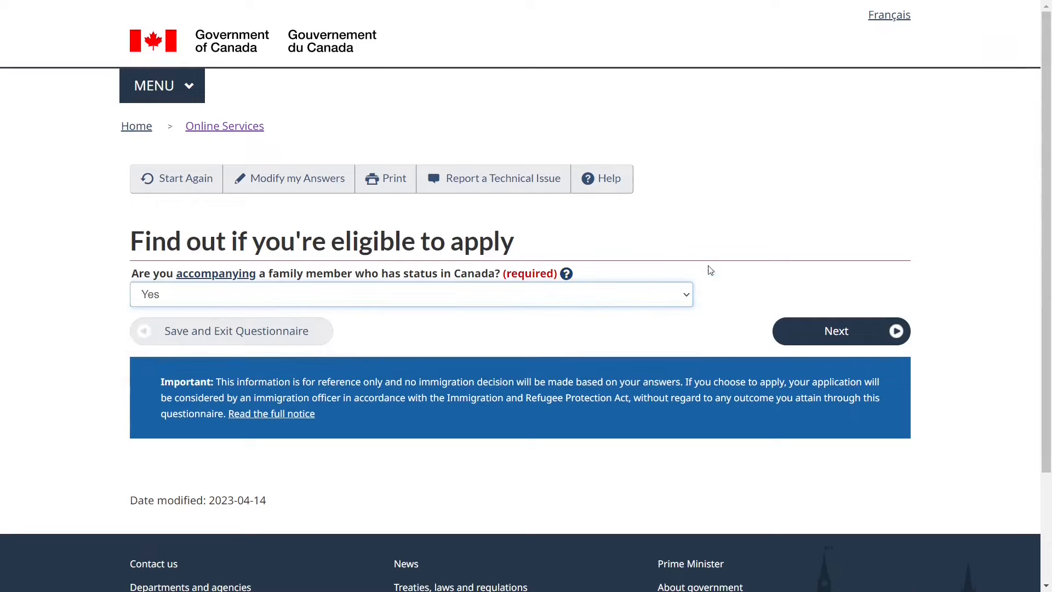
{"action": "left_click", "coordinate": [789, 341]}
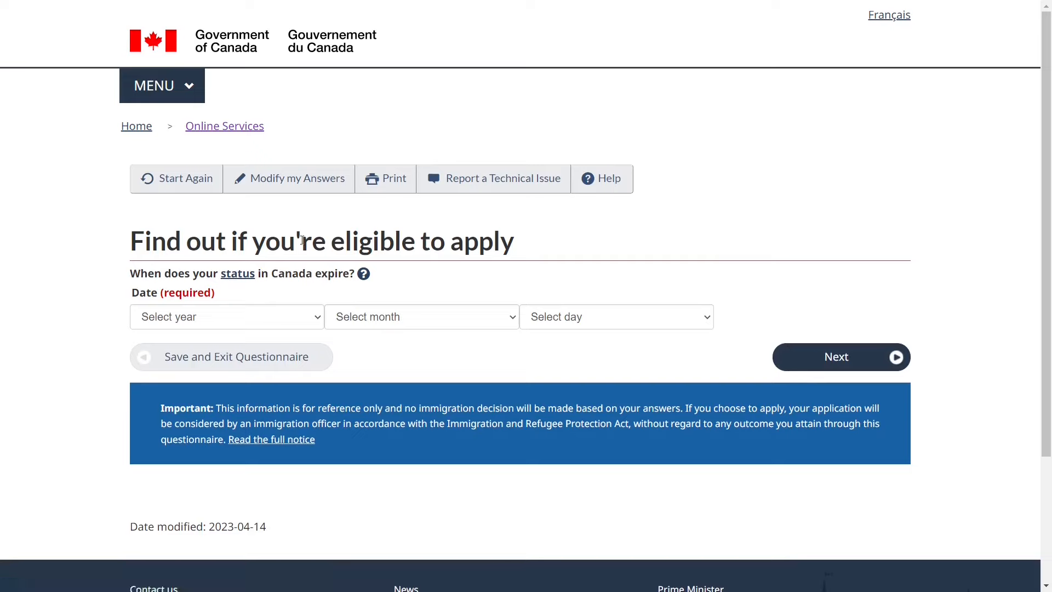
- Enter the status expiry date as 2023, August, 09
{"action": "triple_click", "coordinate": [129, 278]}
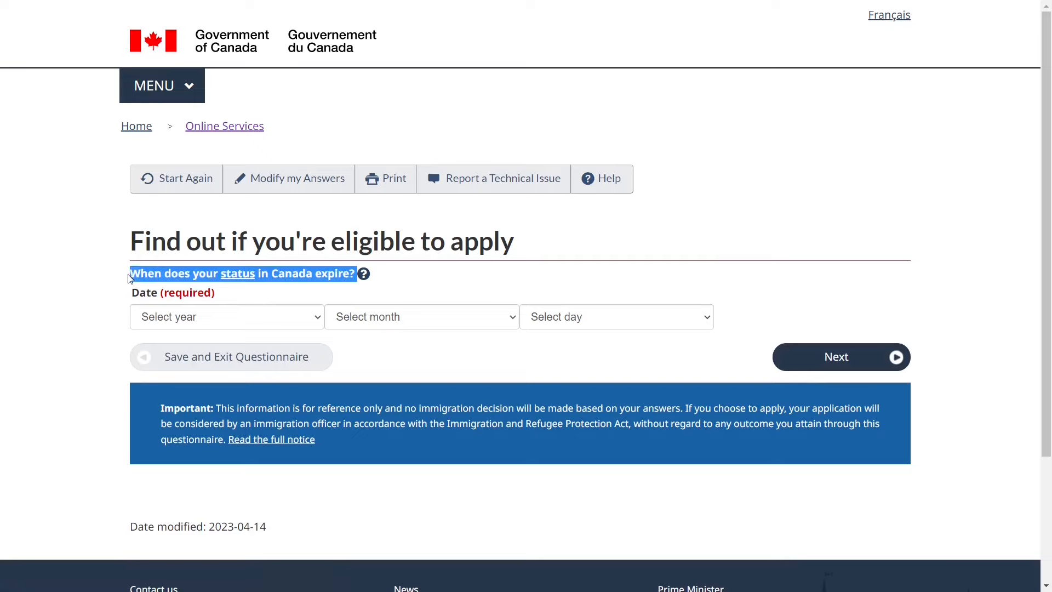
{"action": "left_click", "coordinate": [112, 324]}
{"action": "left_click", "coordinate": [184, 322]}
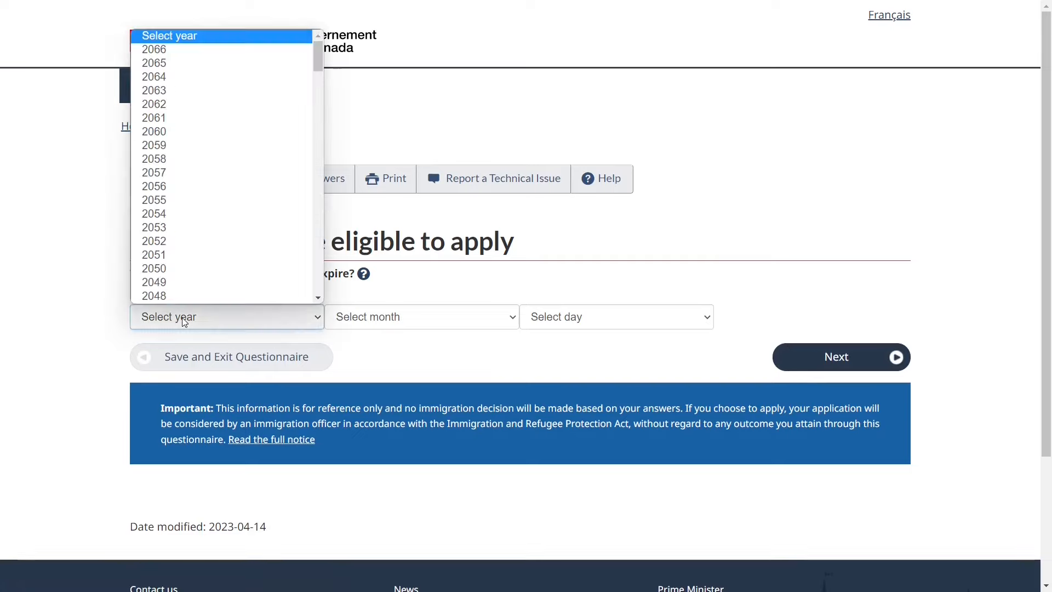
{"action": "scroll", "coordinate": [199, 201], "scroll_direction": "down", "scroll_amount": 8}
{"action": "scroll", "coordinate": [199, 202], "scroll_direction": "down", "scroll_amount": 3}
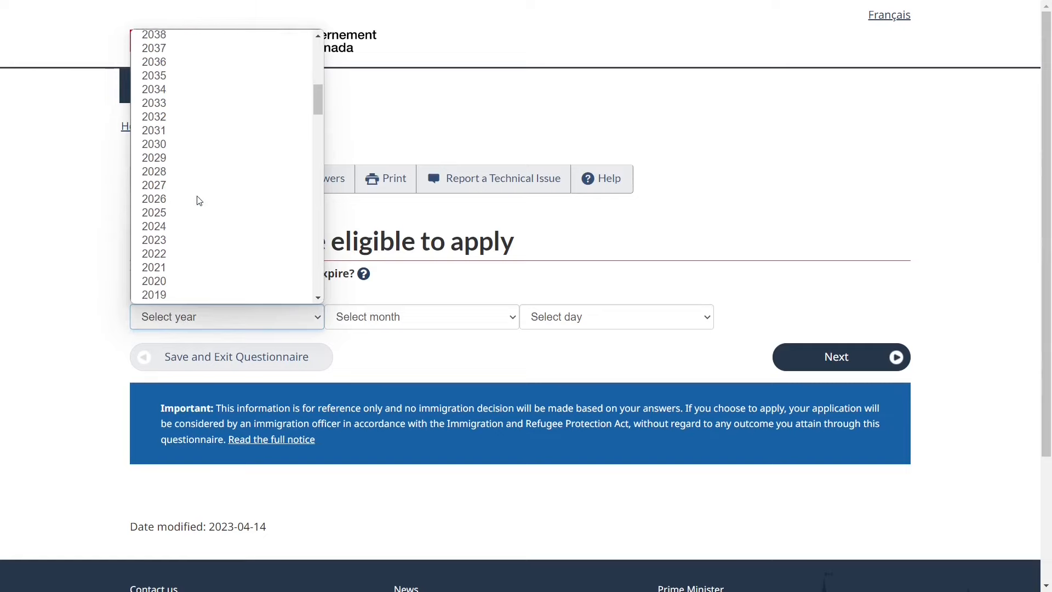
{"action": "left_click", "coordinate": [180, 226]}
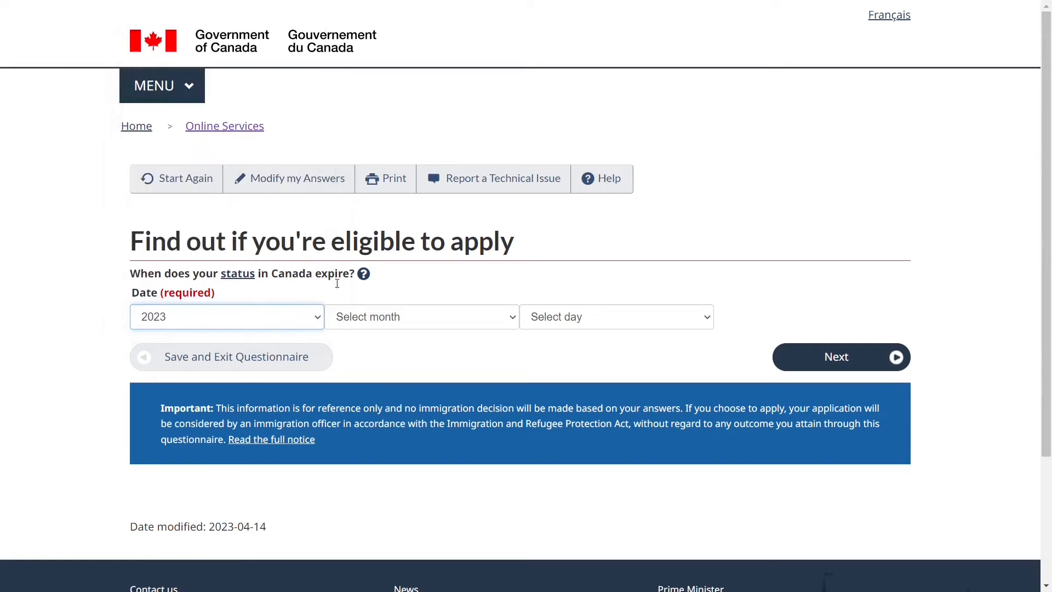
{"action": "left_click", "coordinate": [384, 316]}
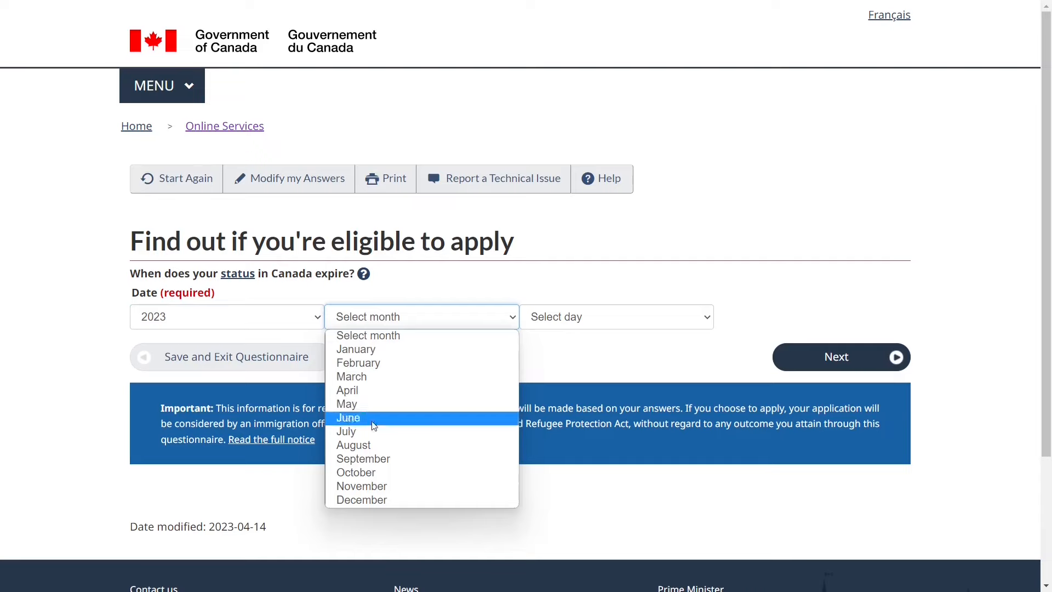
{"action": "left_click", "coordinate": [372, 445]}
{"action": "left_click", "coordinate": [567, 323]}
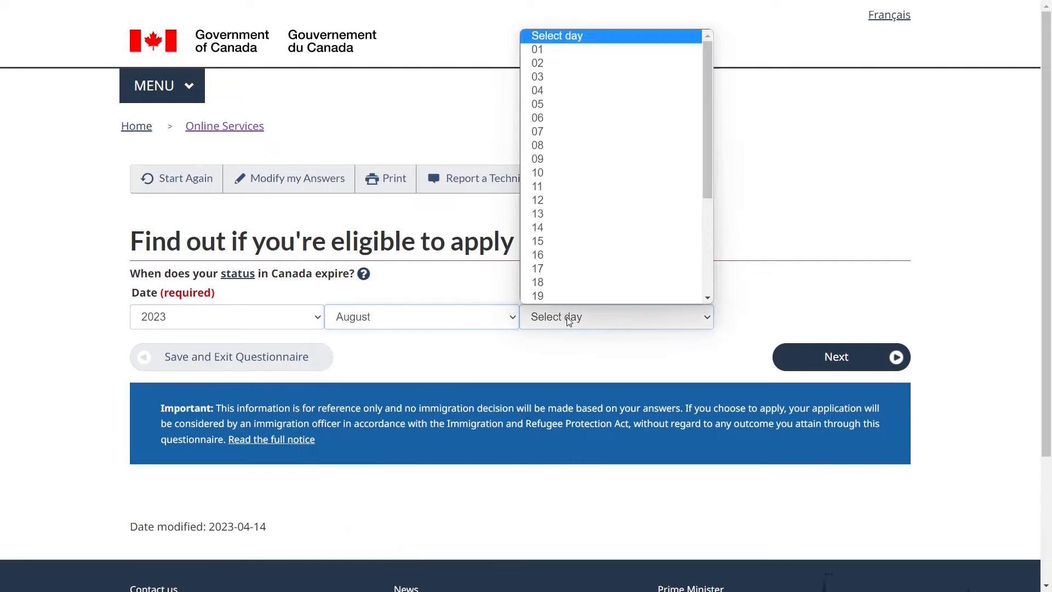
{"action": "left_click", "coordinate": [567, 159]}
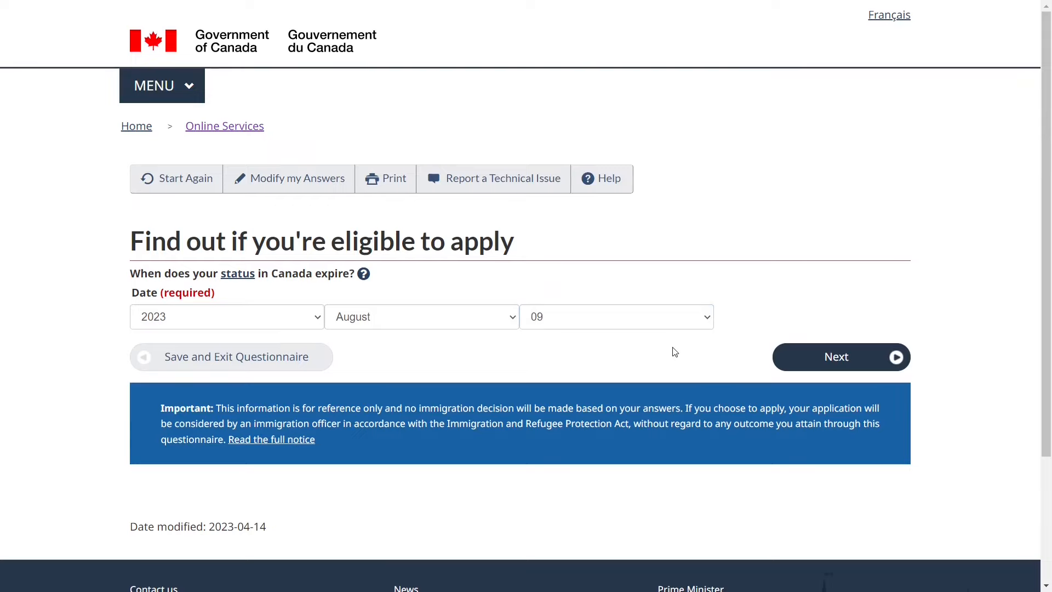
- Submit the expiry date and answer No to the recent medical exam question
{"action": "left_click", "coordinate": [860, 355]}
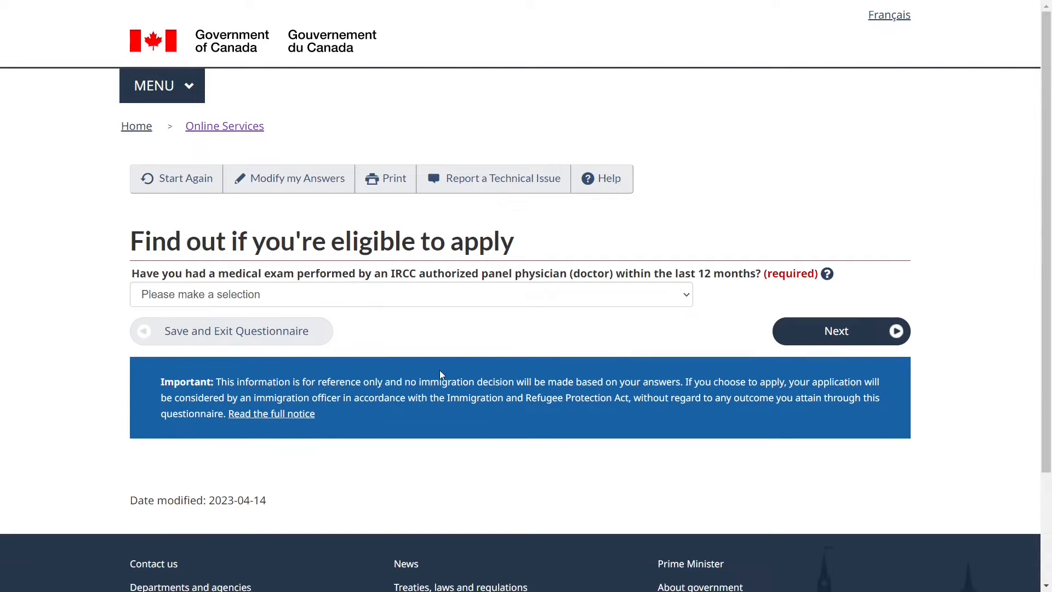
{"action": "triple_click", "coordinate": [246, 272]}
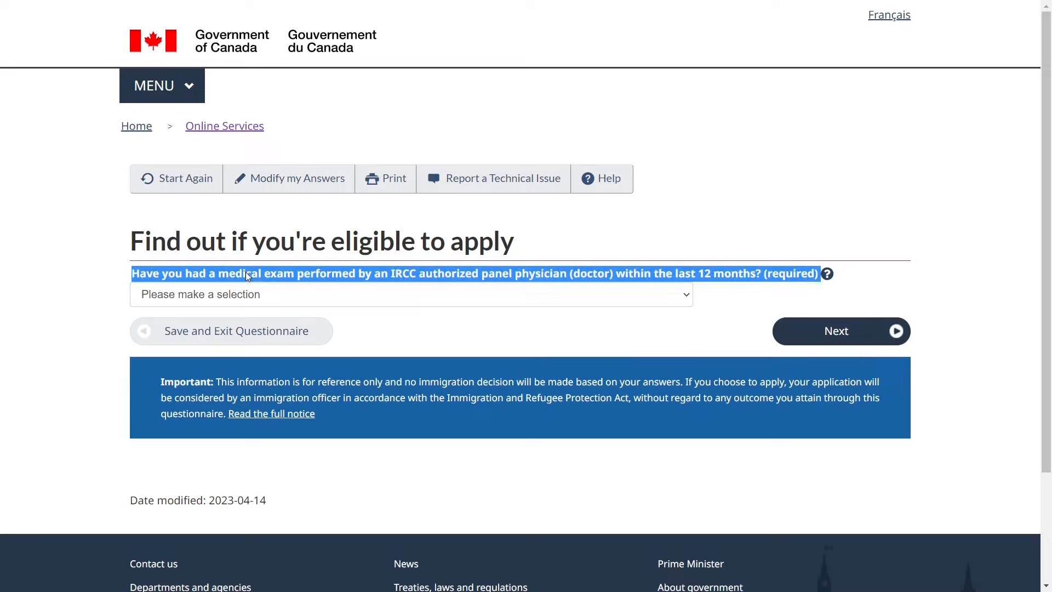
{"action": "left_click", "coordinate": [385, 348]}
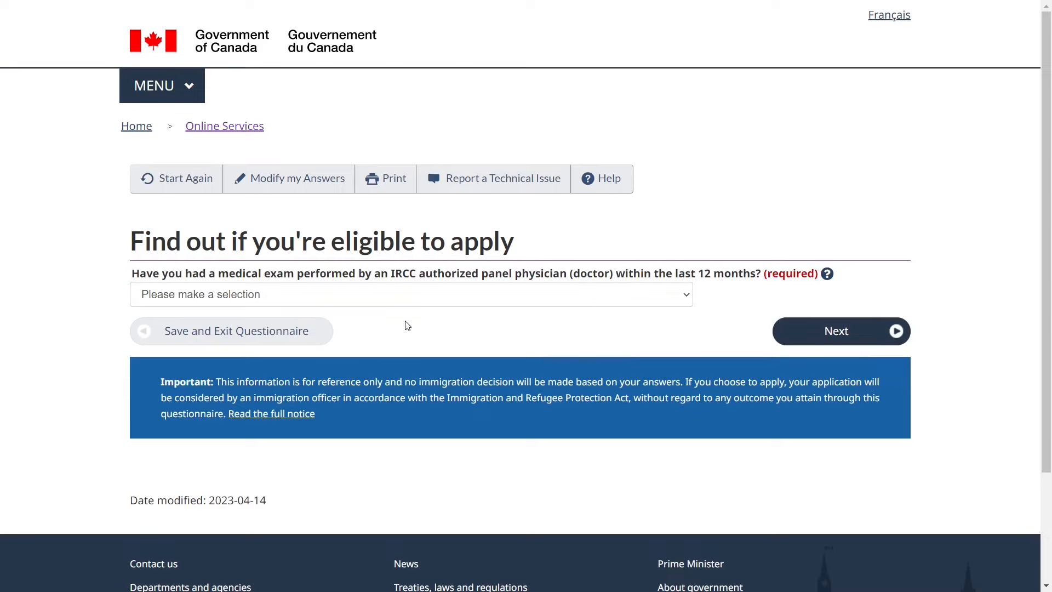
{"action": "left_click", "coordinate": [437, 301]}
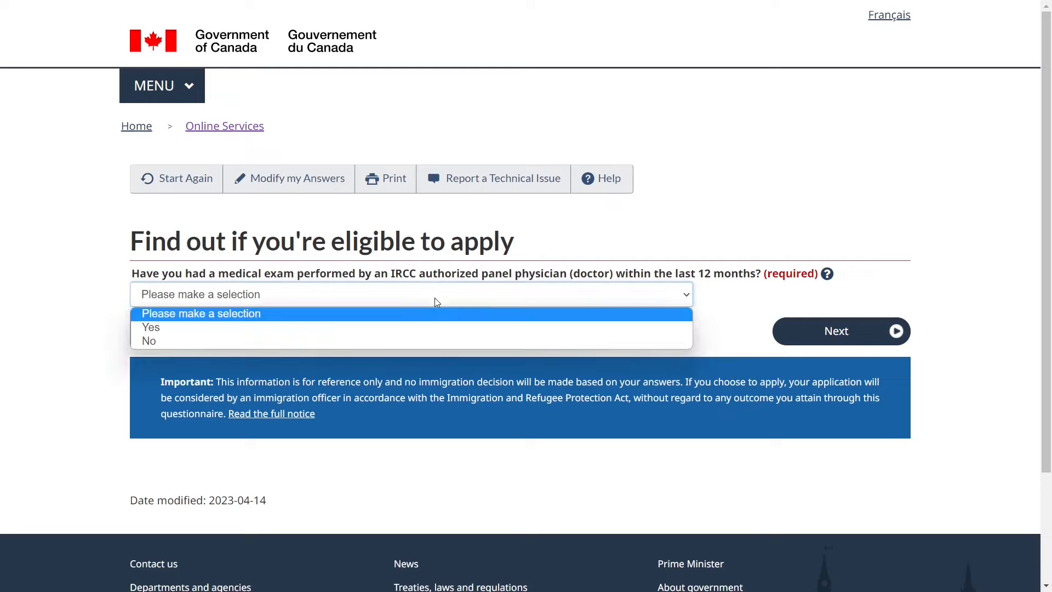
{"action": "left_click", "coordinate": [432, 340]}
{"action": "left_click", "coordinate": [808, 329]}
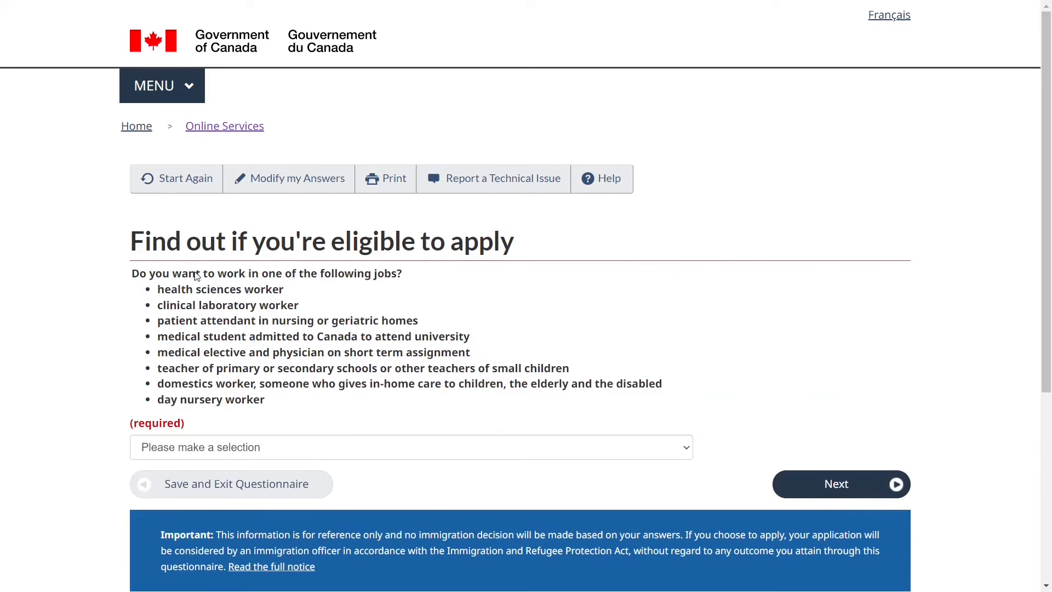
- Answer No to having worked in any of the listed jobs
{"action": "triple_click", "coordinate": [208, 274]}
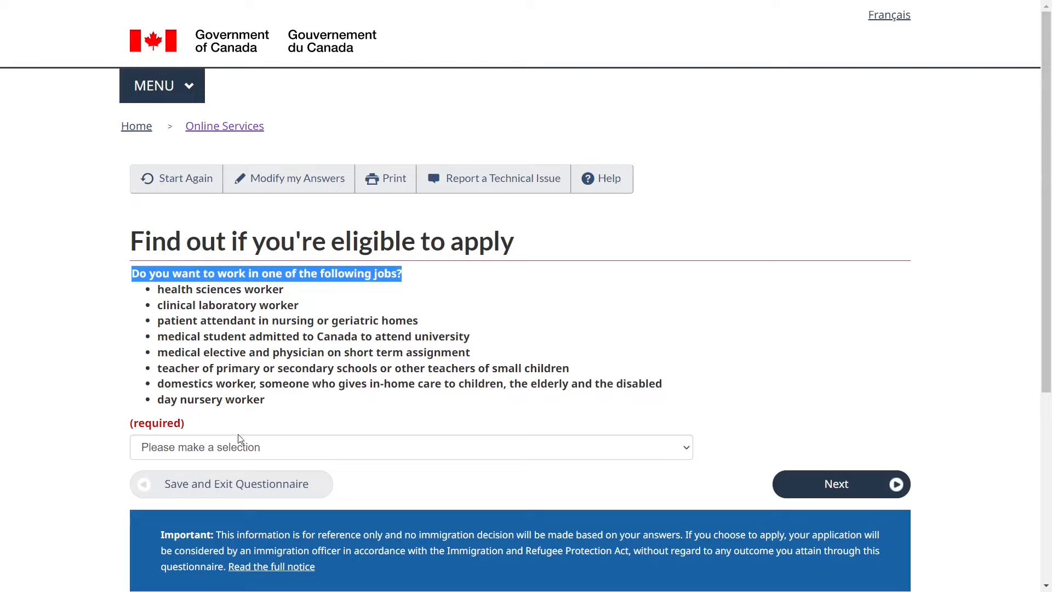
{"action": "left_click", "coordinate": [250, 452]}
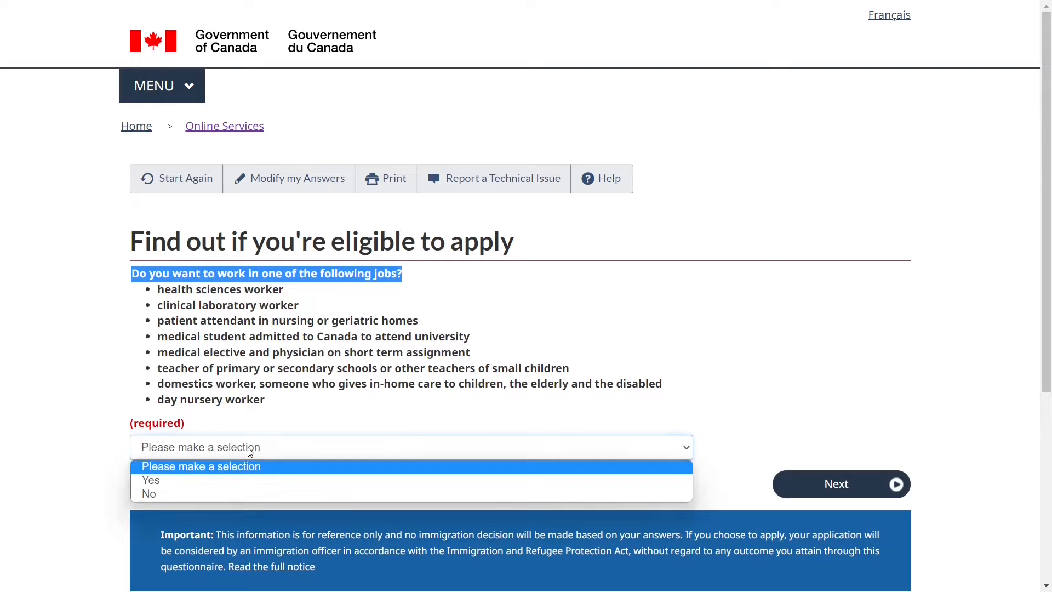
{"action": "left_click", "coordinate": [229, 494]}
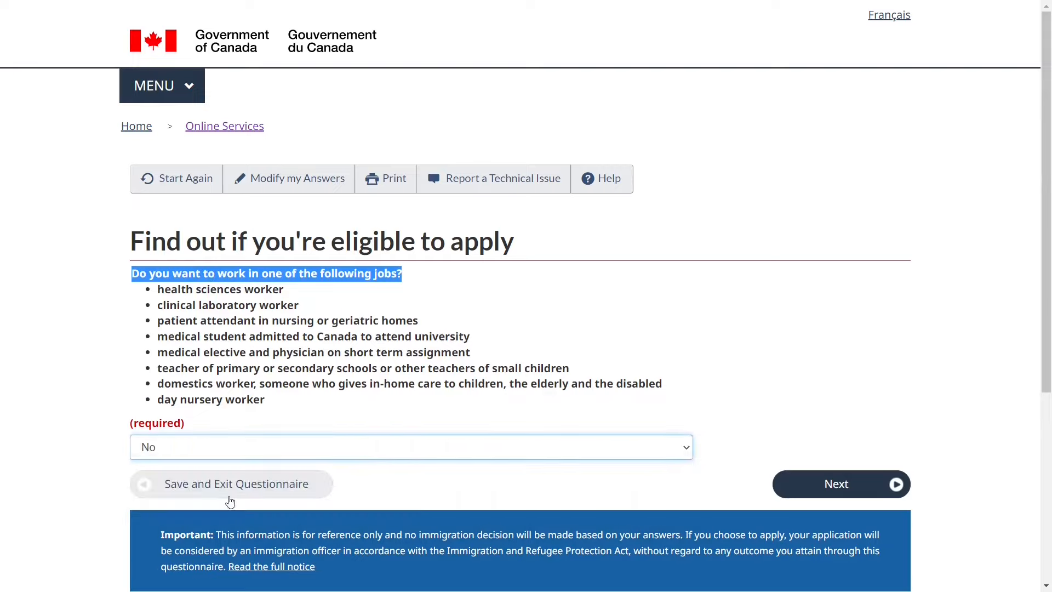
{"action": "left_click", "coordinate": [814, 485]}
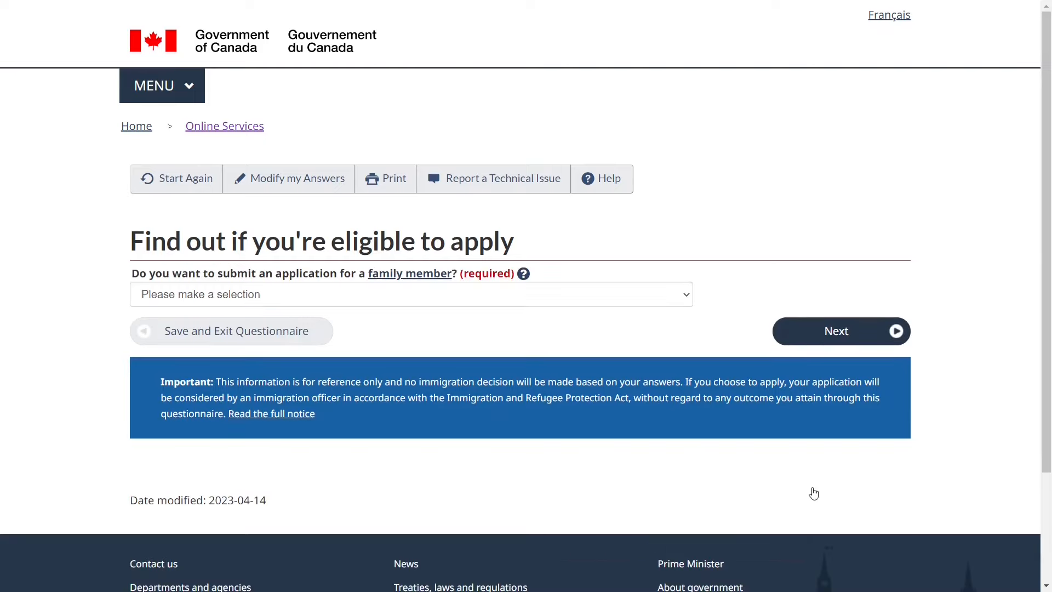
- Answer No to applying on behalf of a family member and advance
{"action": "triple_click", "coordinate": [192, 273]}
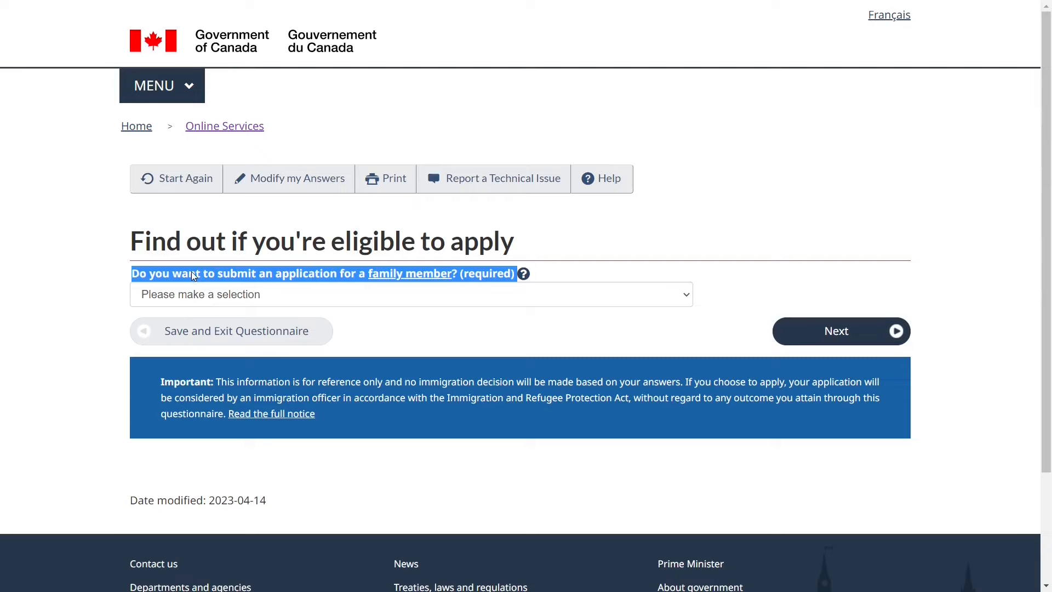
{"action": "left_click", "coordinate": [92, 312]}
{"action": "left_click", "coordinate": [204, 301]}
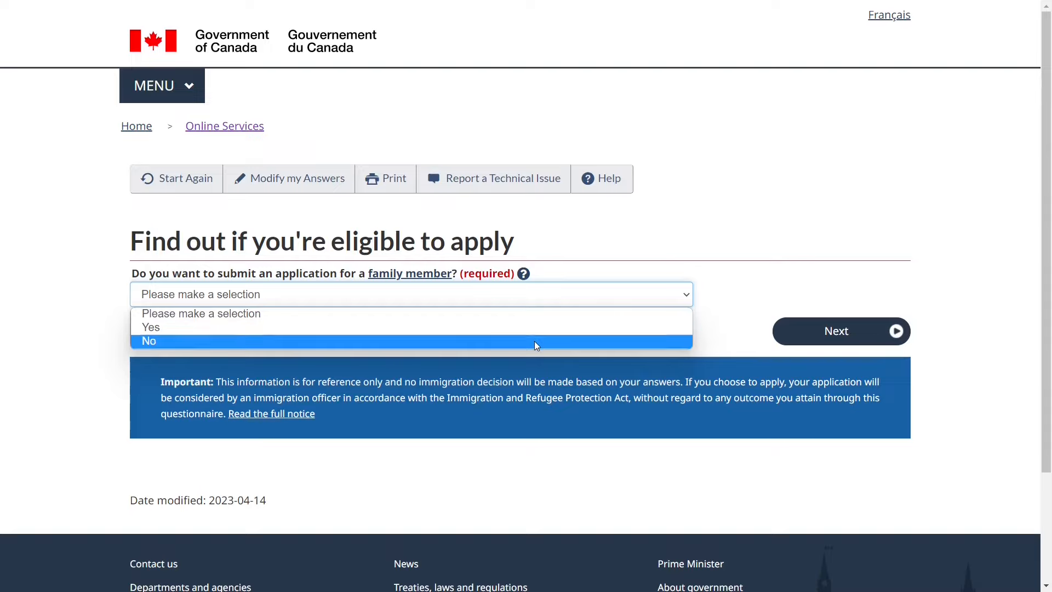
{"action": "left_click", "coordinate": [536, 346]}
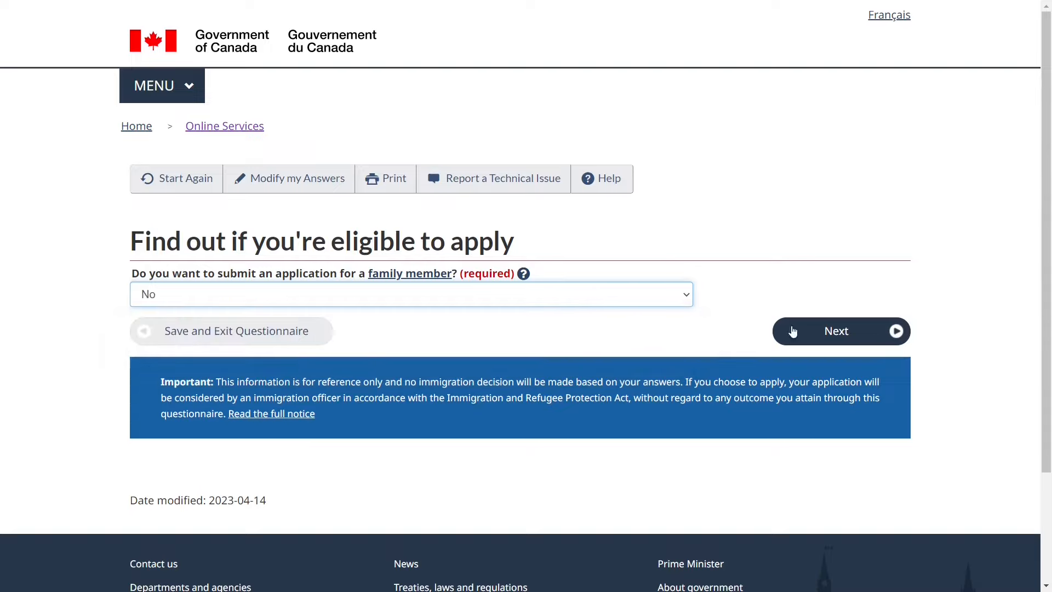
{"action": "left_click", "coordinate": [829, 332]}
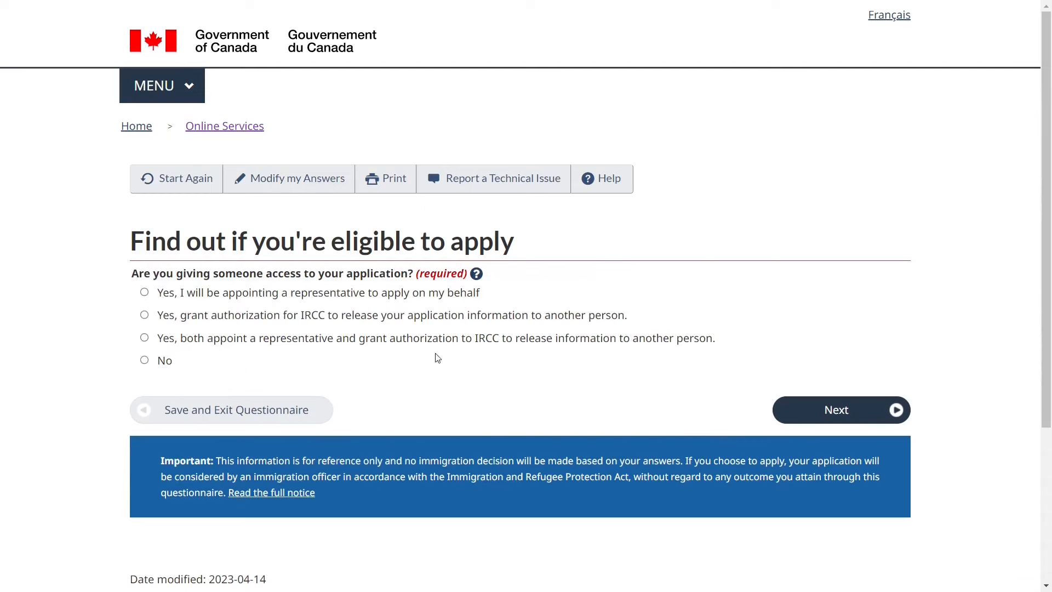
- Choose appointing a representative to apply on your behalf and advance
{"action": "triple_click", "coordinate": [157, 274]}
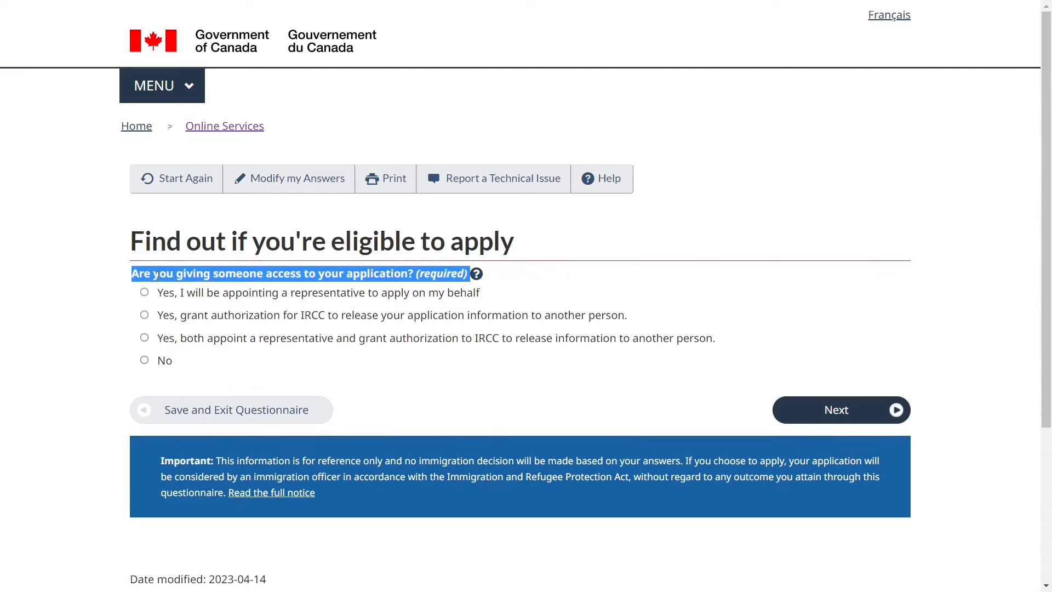
{"action": "left_click", "coordinate": [80, 316]}
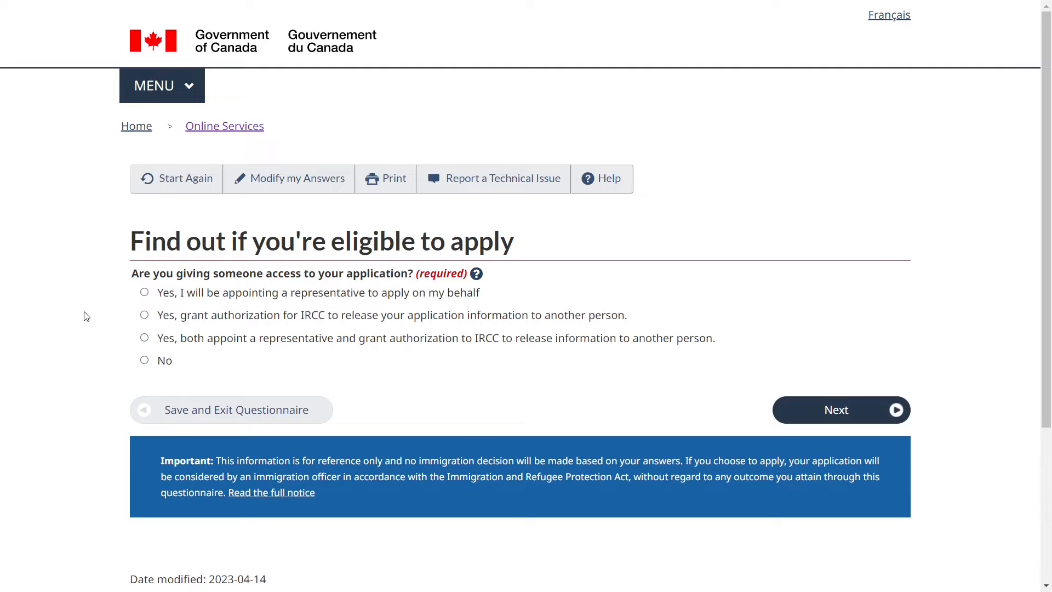
{"action": "left_click", "coordinate": [145, 293]}
{"action": "double_click", "coordinate": [318, 300]}
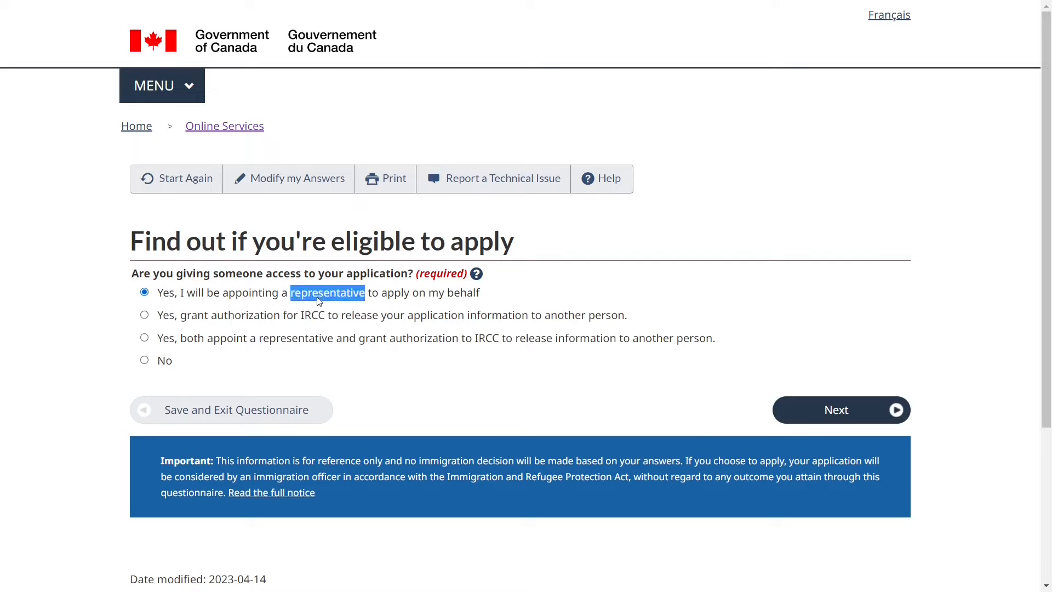
{"action": "left_click", "coordinate": [386, 383]}
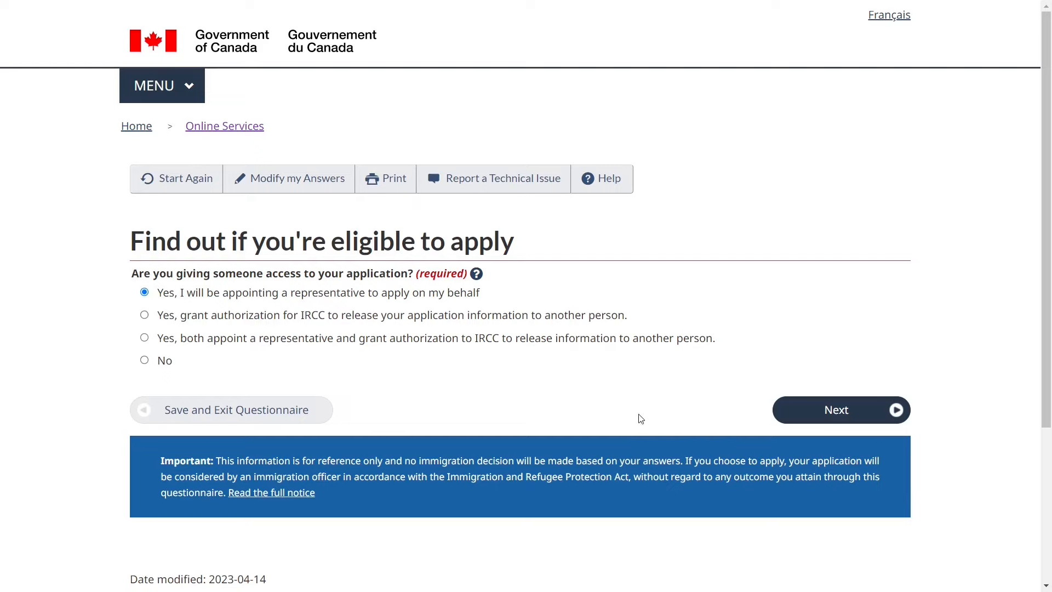
{"action": "left_click", "coordinate": [819, 420]}
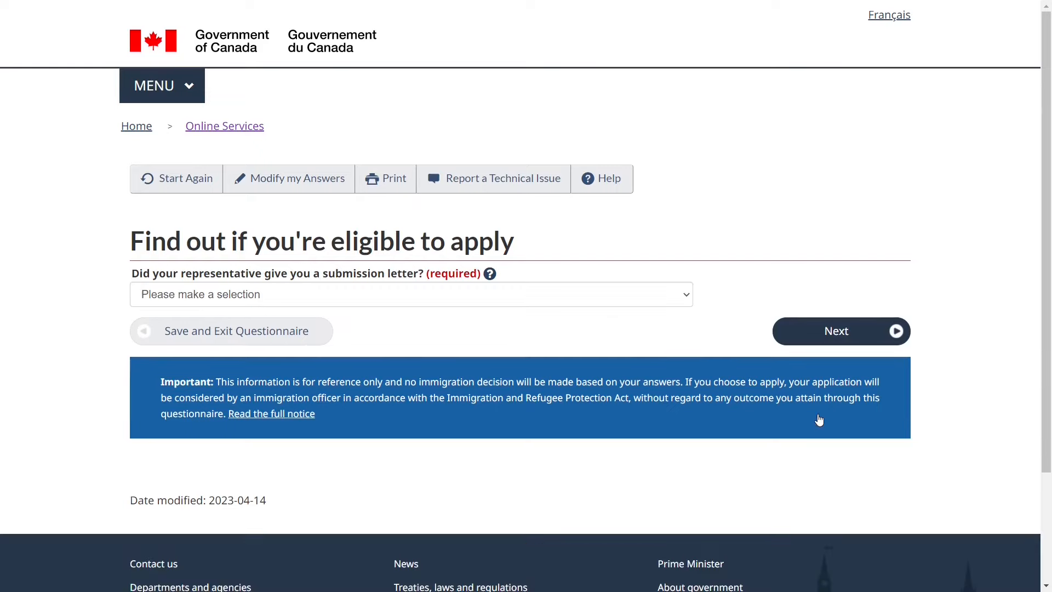
- Answer No to the submission letter question and advance to biometrics
{"action": "double_click", "coordinate": [248, 274]}
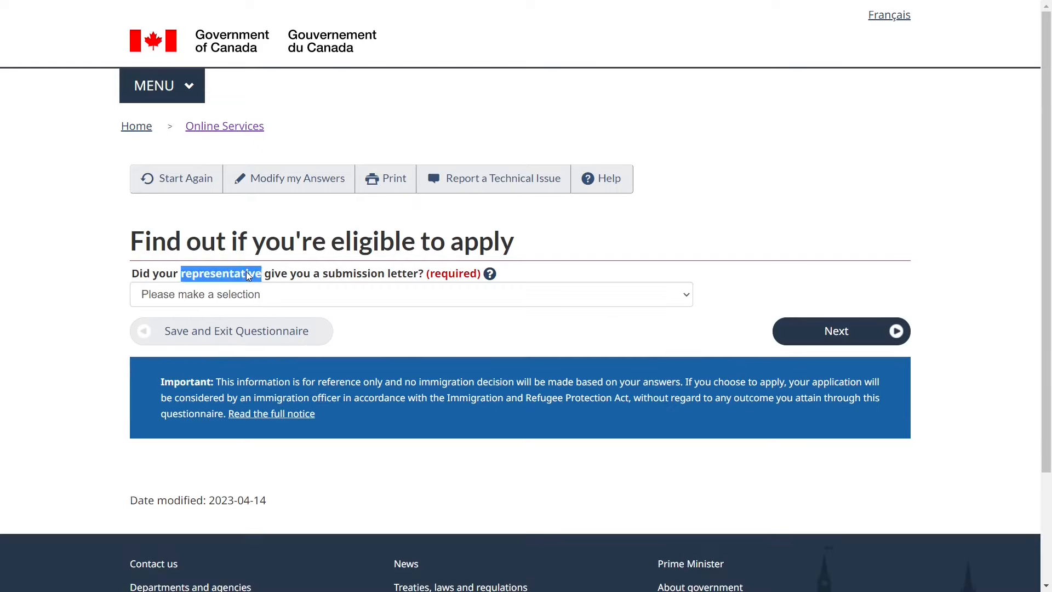
{"action": "triple_click", "coordinate": [247, 274]}
{"action": "left_click", "coordinate": [267, 292]}
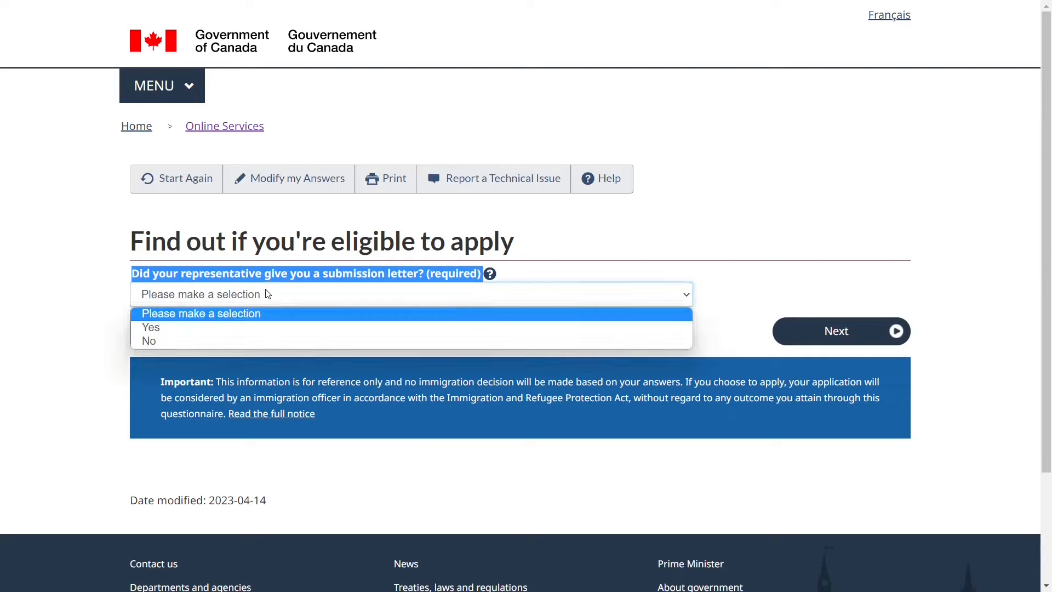
{"action": "left_click", "coordinate": [248, 340]}
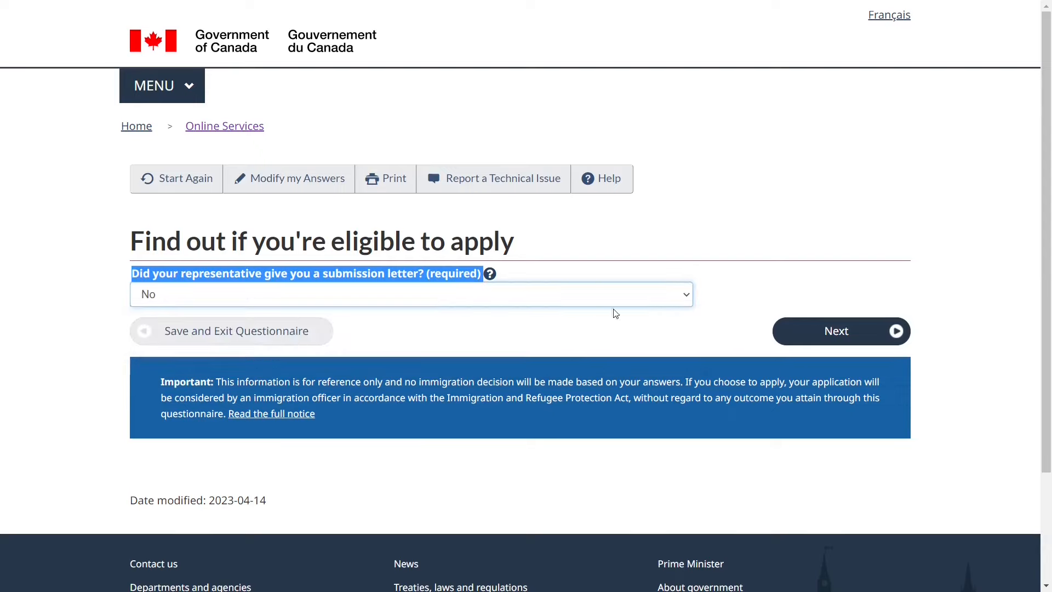
{"action": "left_click", "coordinate": [800, 331]}
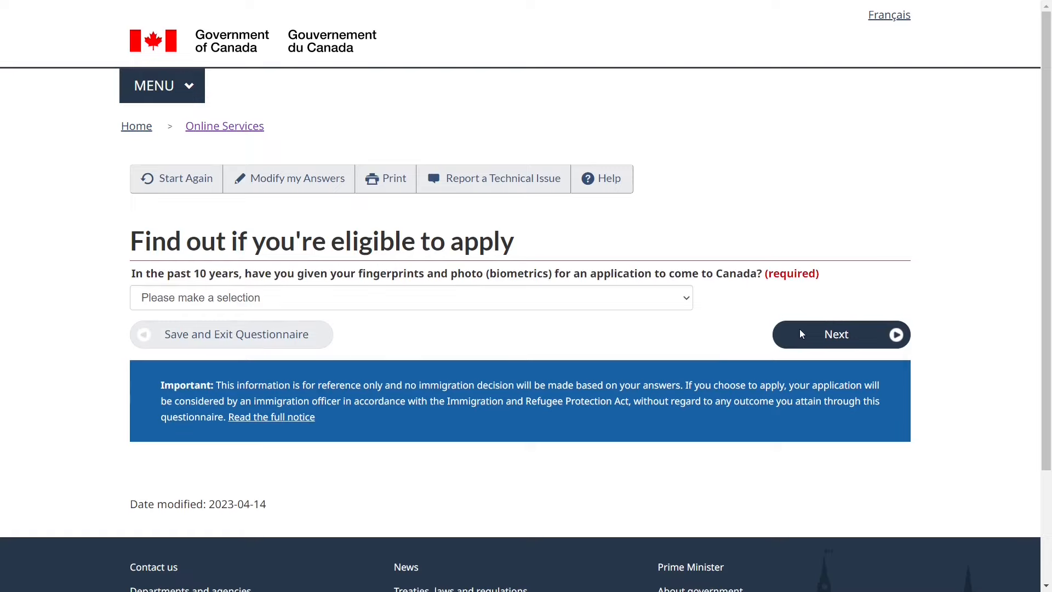
- Answer Yes to having given biometrics before
{"action": "triple_click", "coordinate": [205, 274]}
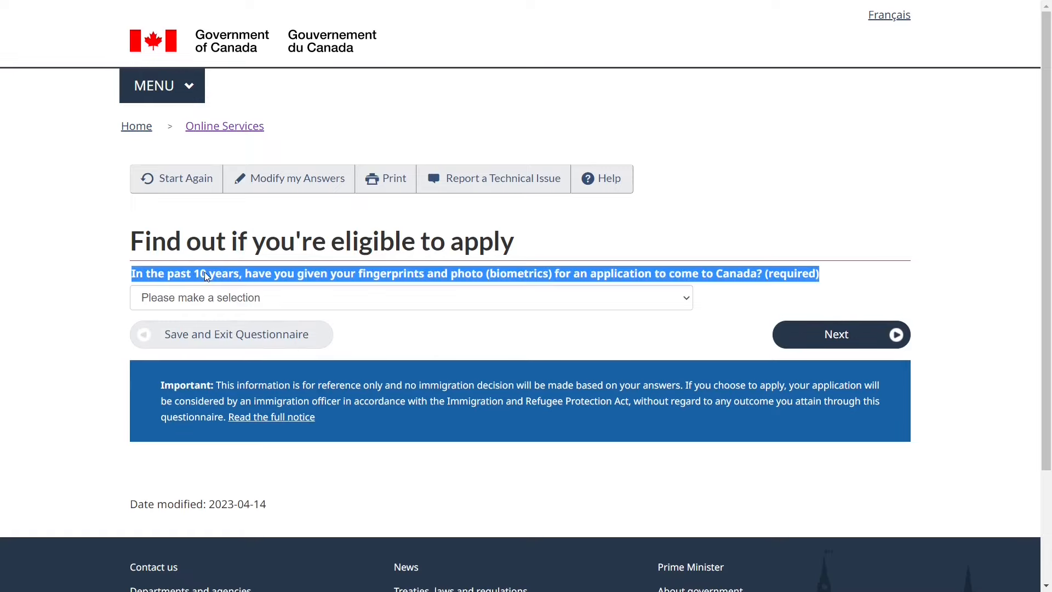
{"action": "left_click", "coordinate": [437, 354]}
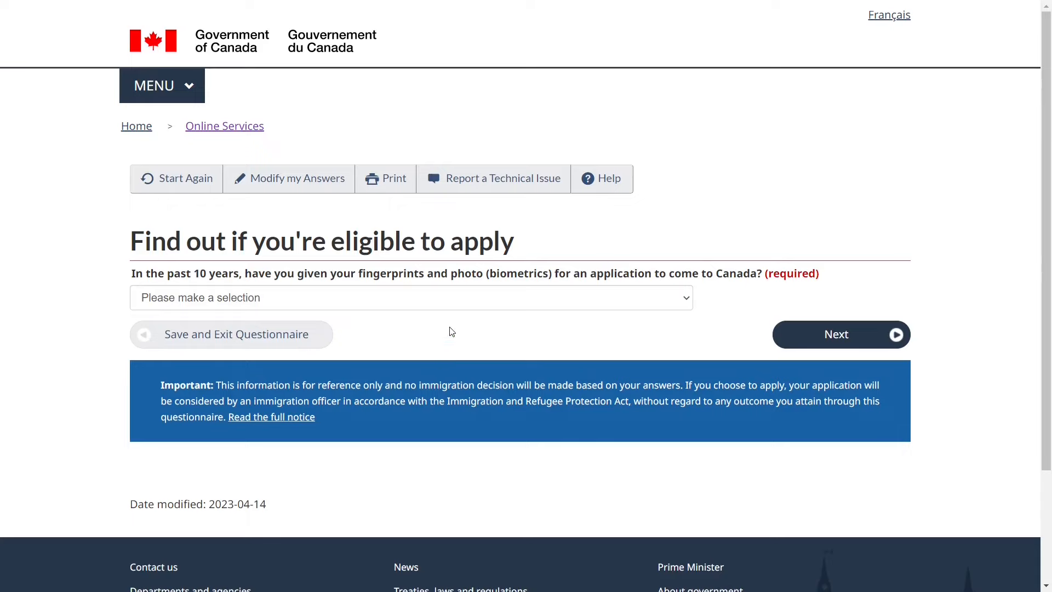
{"action": "left_click", "coordinate": [451, 298]}
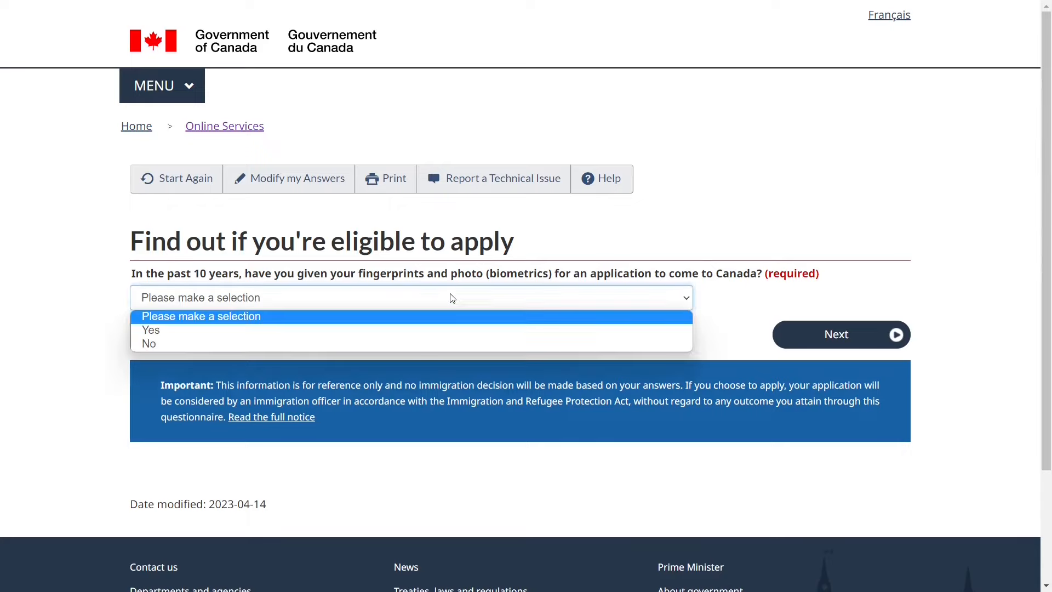
{"action": "left_click", "coordinate": [441, 329]}
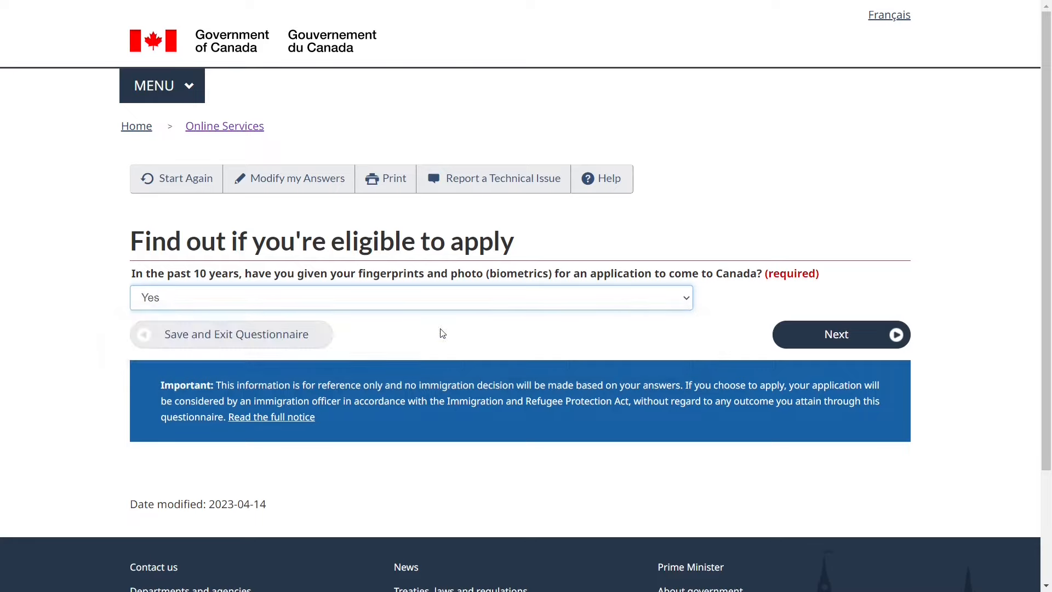
{"action": "left_click", "coordinate": [805, 324]}
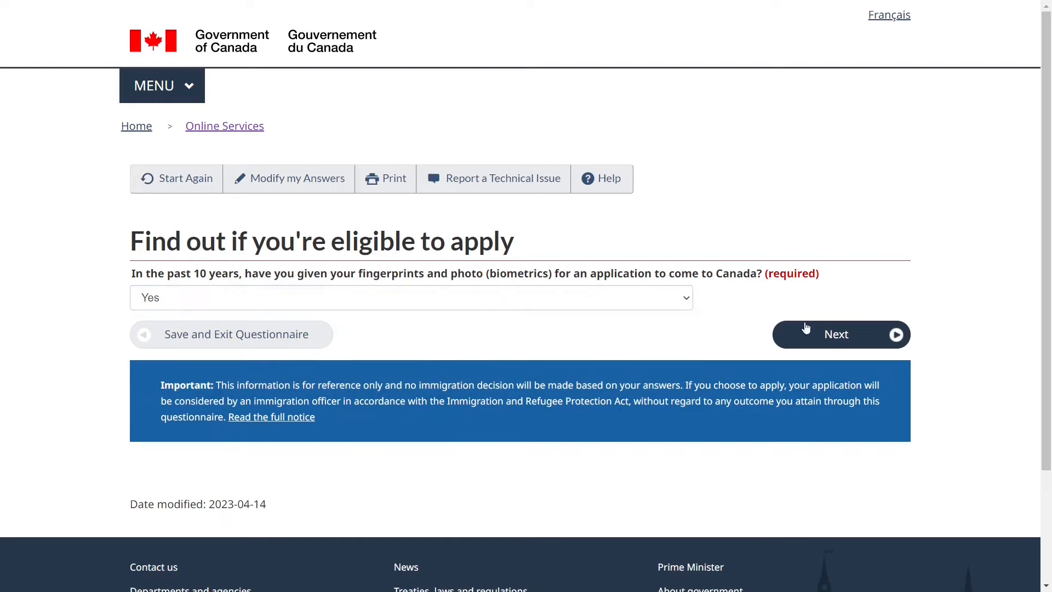
- Confirm that you will pay the application fees
{"action": "triple_click", "coordinate": [308, 274]}
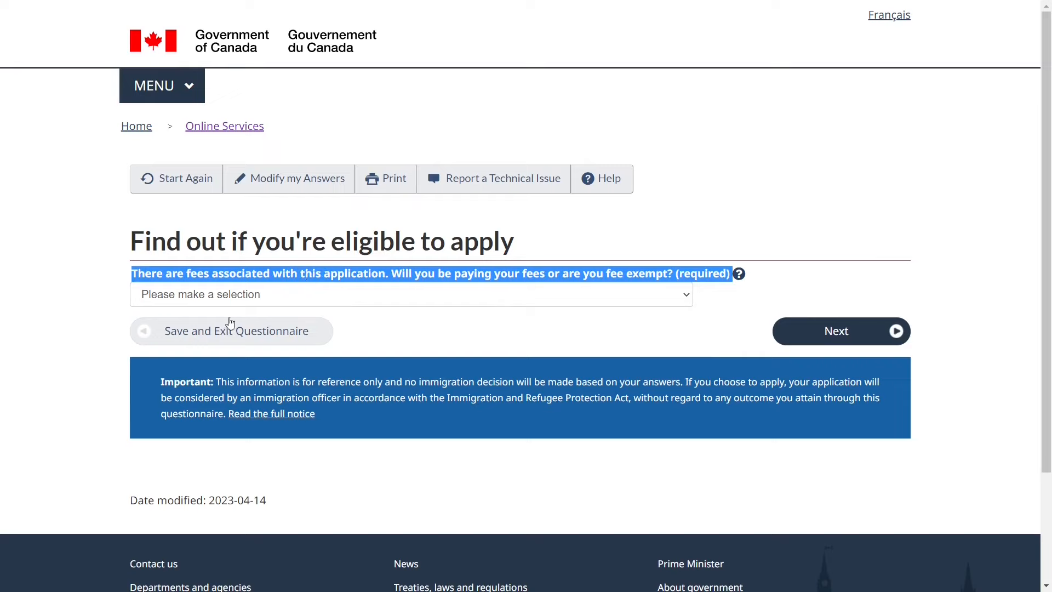
{"action": "left_click", "coordinate": [297, 303]}
{"action": "left_click", "coordinate": [301, 327]}
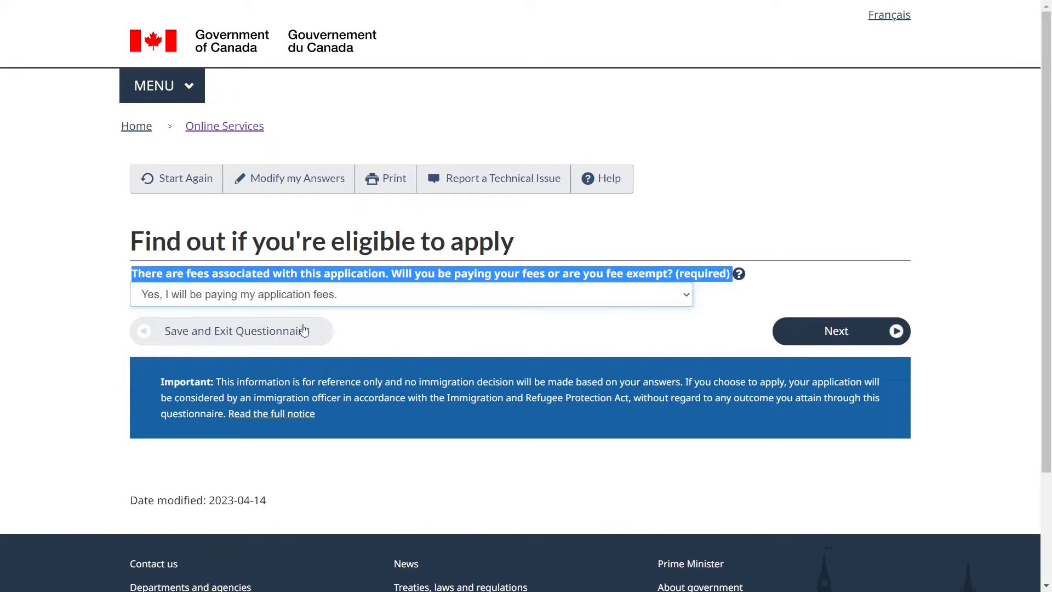
{"action": "left_click", "coordinate": [859, 331]}
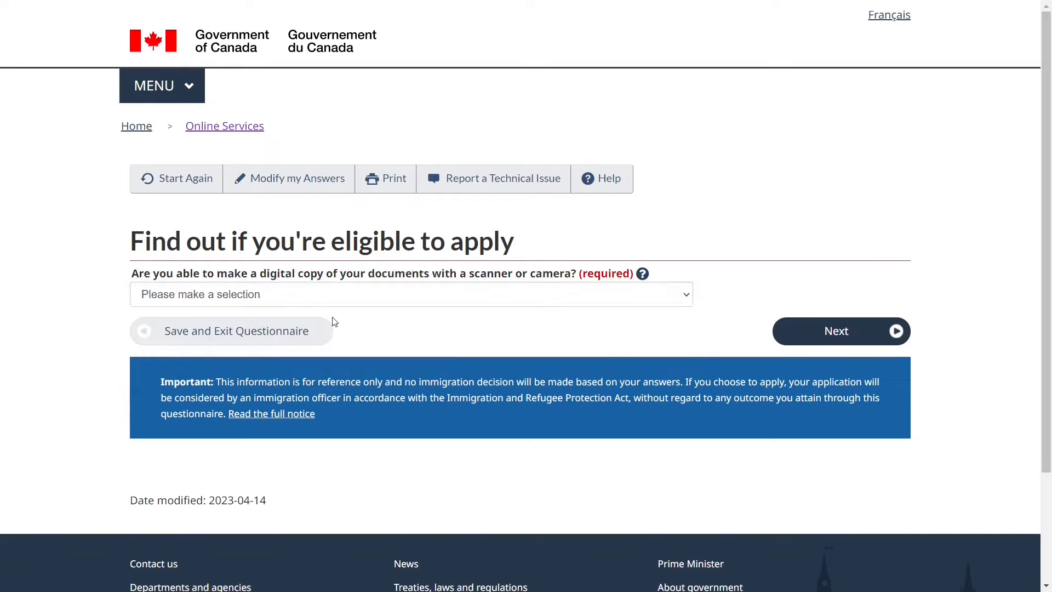
- Answer Yes to making digital document copies and to paying fees online, then go to review
{"action": "triple_click", "coordinate": [234, 273]}
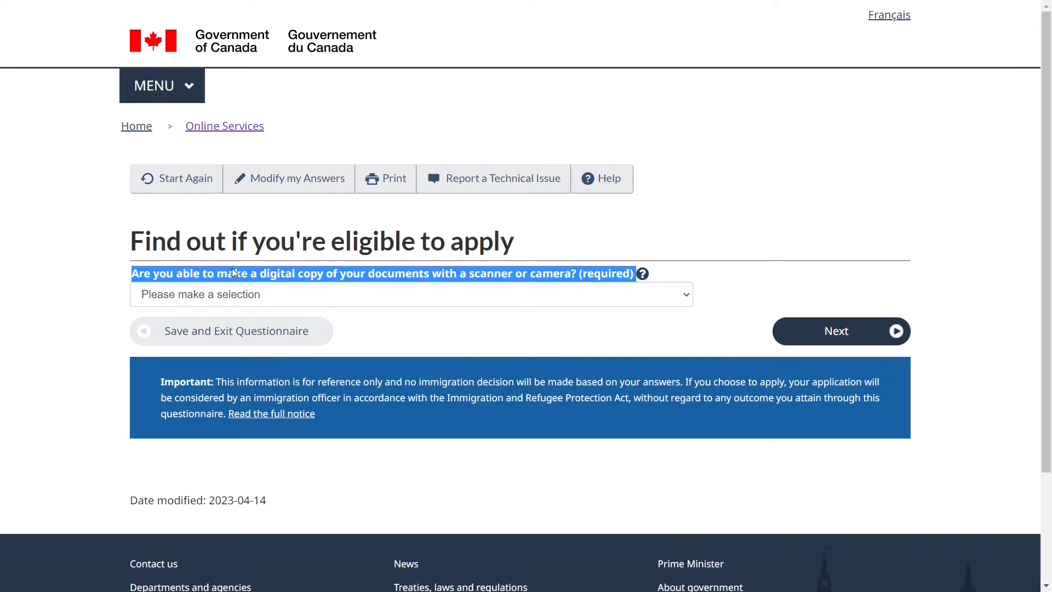
{"action": "left_click", "coordinate": [291, 298]}
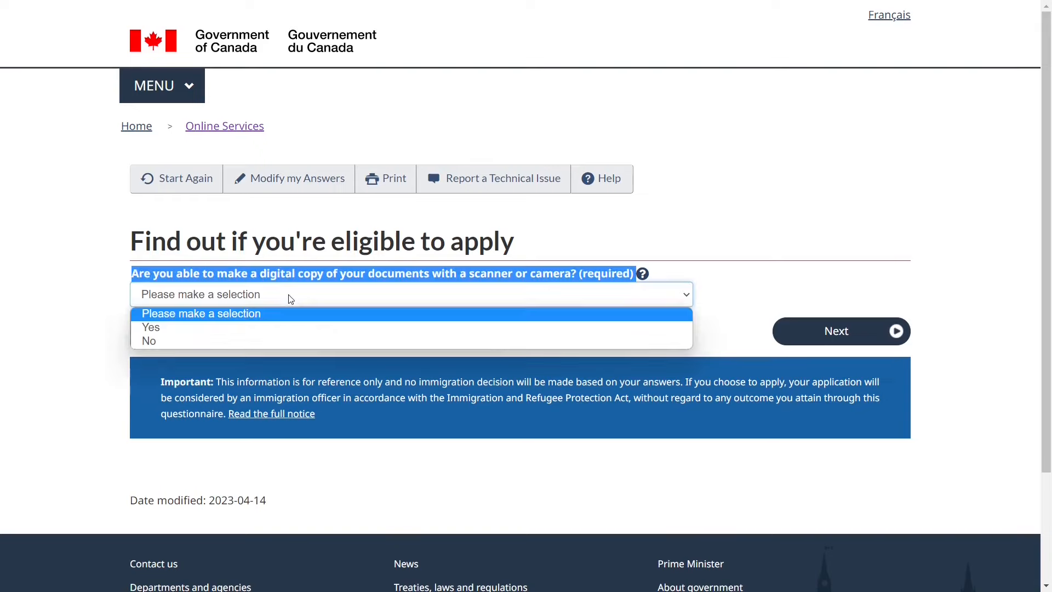
{"action": "left_click", "coordinate": [287, 325]}
{"action": "left_click", "coordinate": [823, 331]}
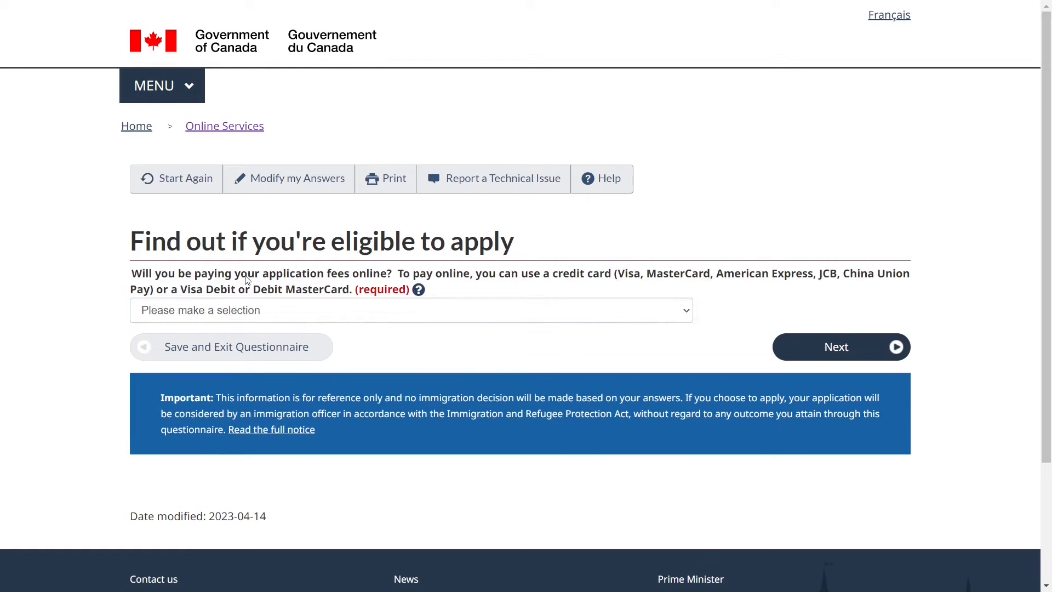
{"action": "triple_click", "coordinate": [247, 279]}
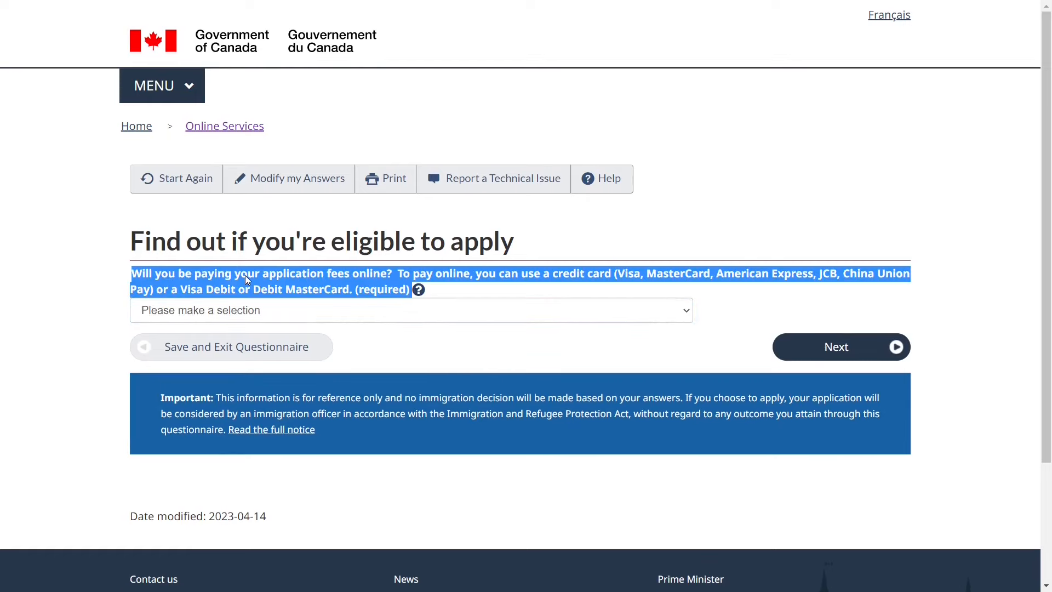
{"action": "left_click", "coordinate": [305, 311]}
{"action": "left_click", "coordinate": [299, 342]}
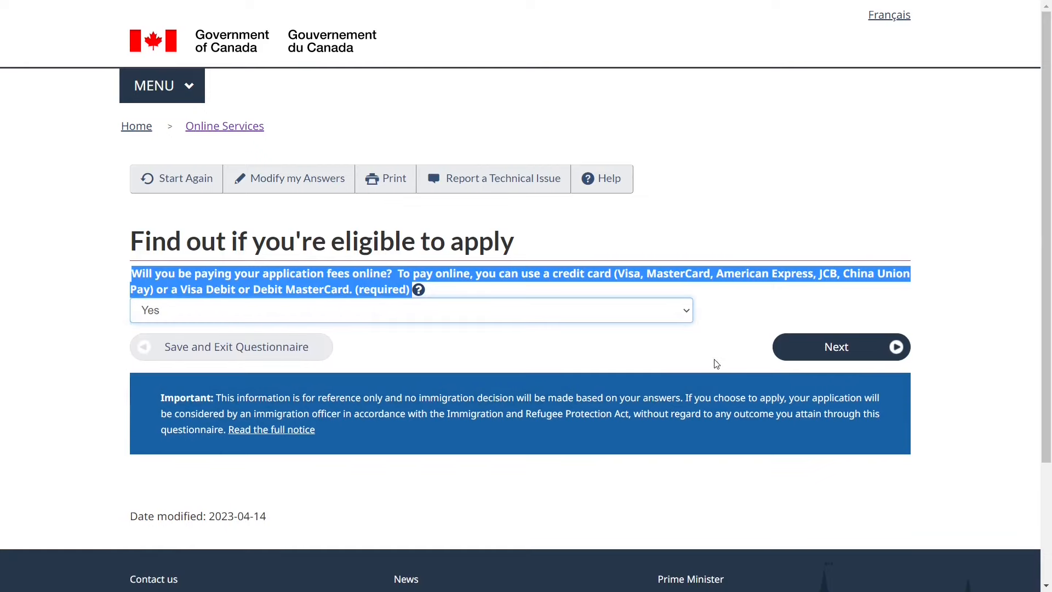
{"action": "left_click", "coordinate": [797, 349]}
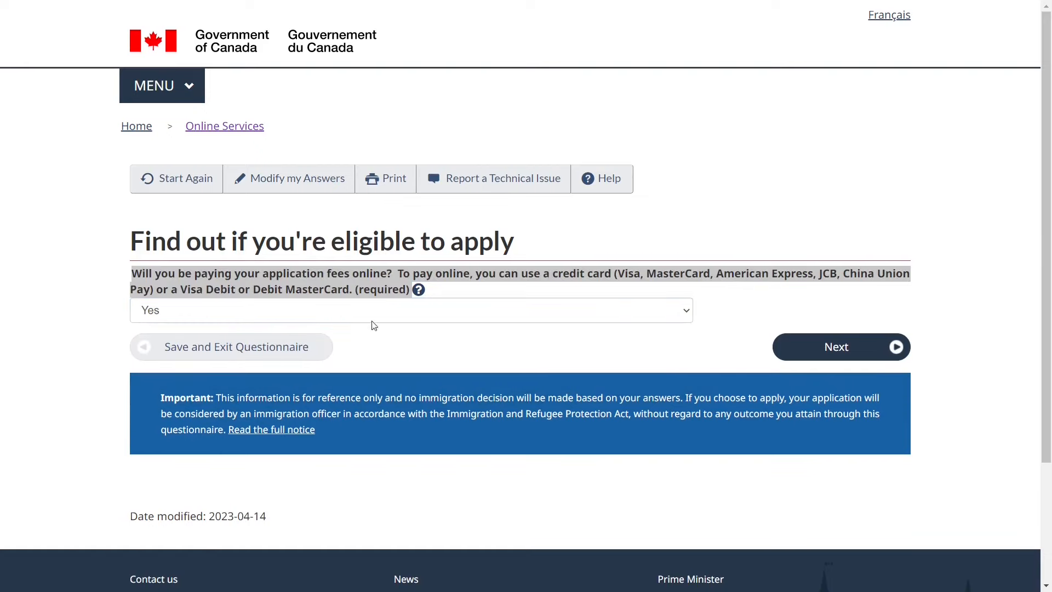
{"action": "scroll", "coordinate": [282, 395], "scroll_direction": "down", "scroll_amount": 1}
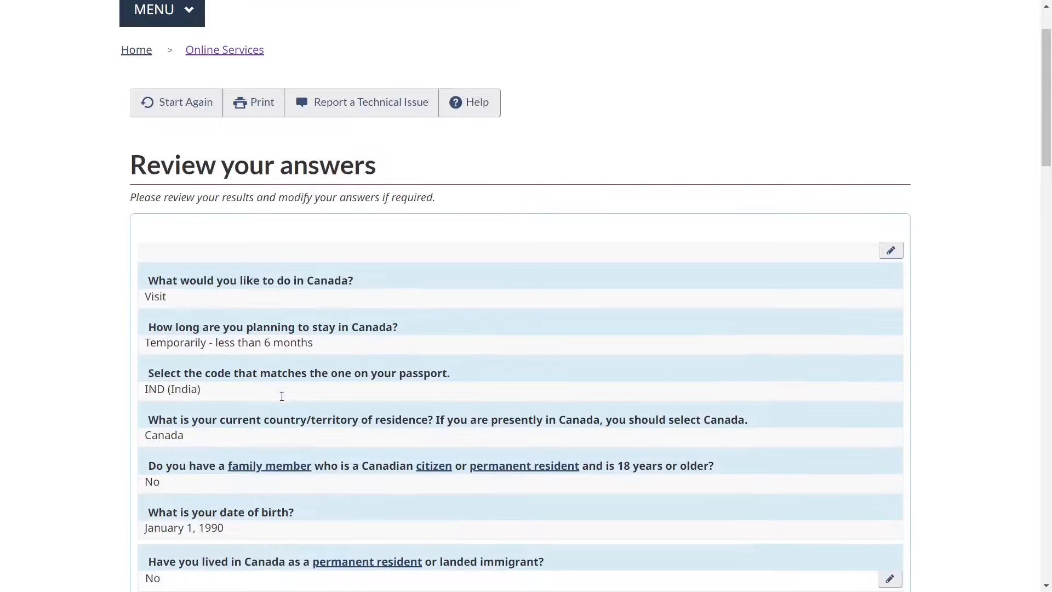
- Check every answer from the first question to the fee-payment answers, then continue
{"action": "double_click", "coordinate": [227, 167]}
{"action": "left_click", "coordinate": [227, 168]}
{"action": "left_click", "coordinate": [313, 298]}
{"action": "scroll", "coordinate": [313, 298], "scroll_direction": "down", "scroll_amount": 3}
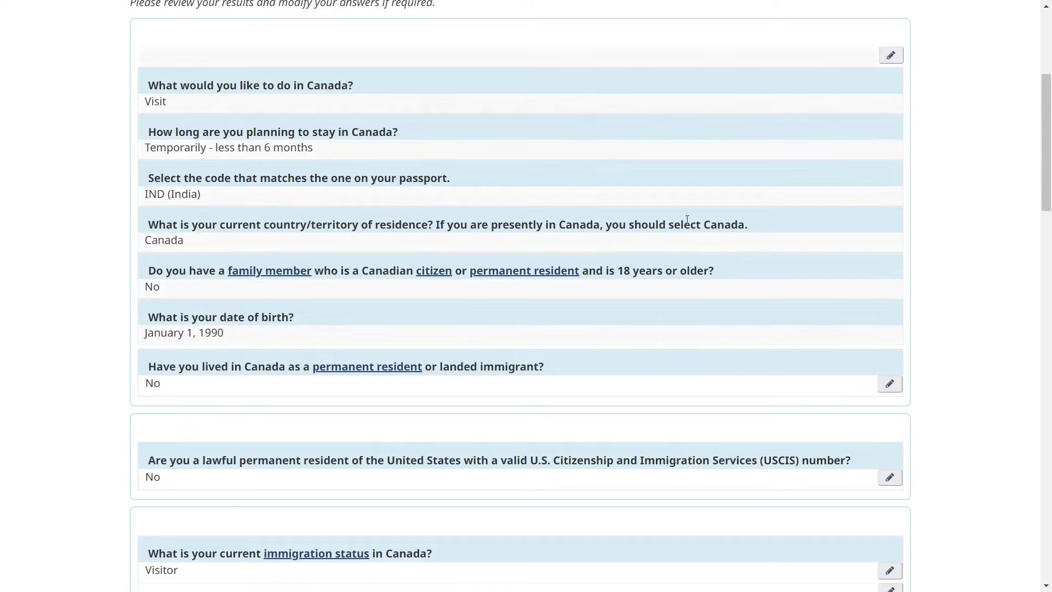
{"action": "scroll", "coordinate": [990, 132], "scroll_direction": "down", "scroll_amount": 6}
{"action": "scroll", "coordinate": [989, 132], "scroll_direction": "down", "scroll_amount": 20}
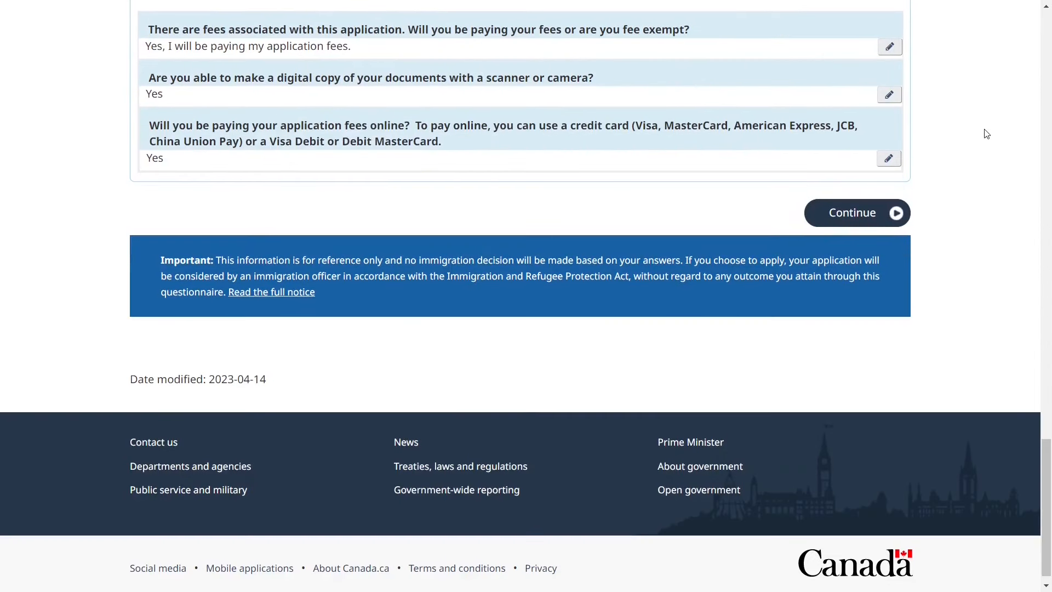
{"action": "left_click", "coordinate": [881, 218]}
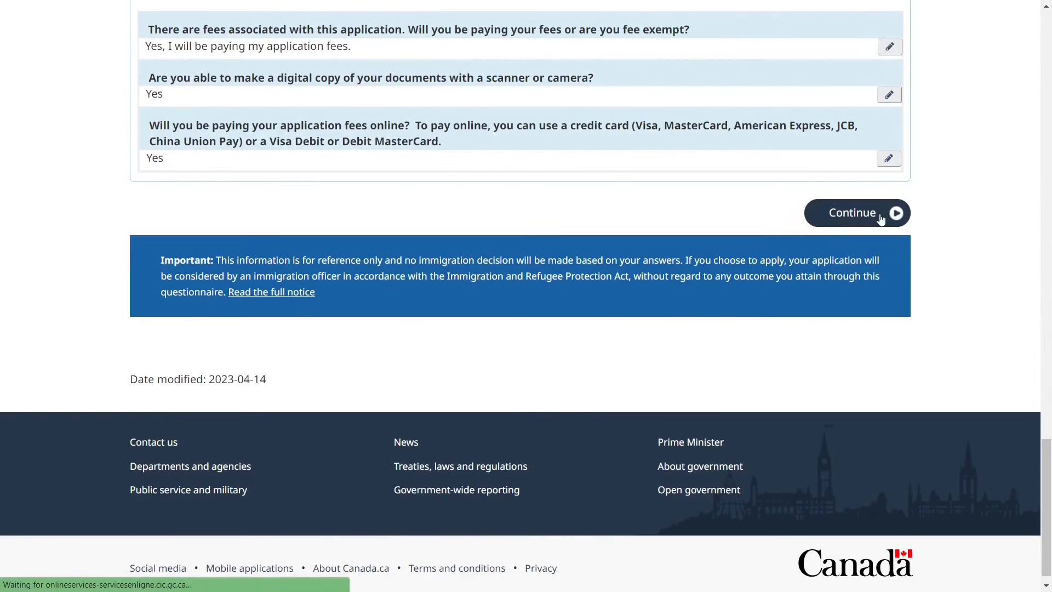
- Read the Submitting your application steps and continue to the document checklist
{"action": "scroll", "coordinate": [486, 337], "scroll_direction": "down", "scroll_amount": 1}
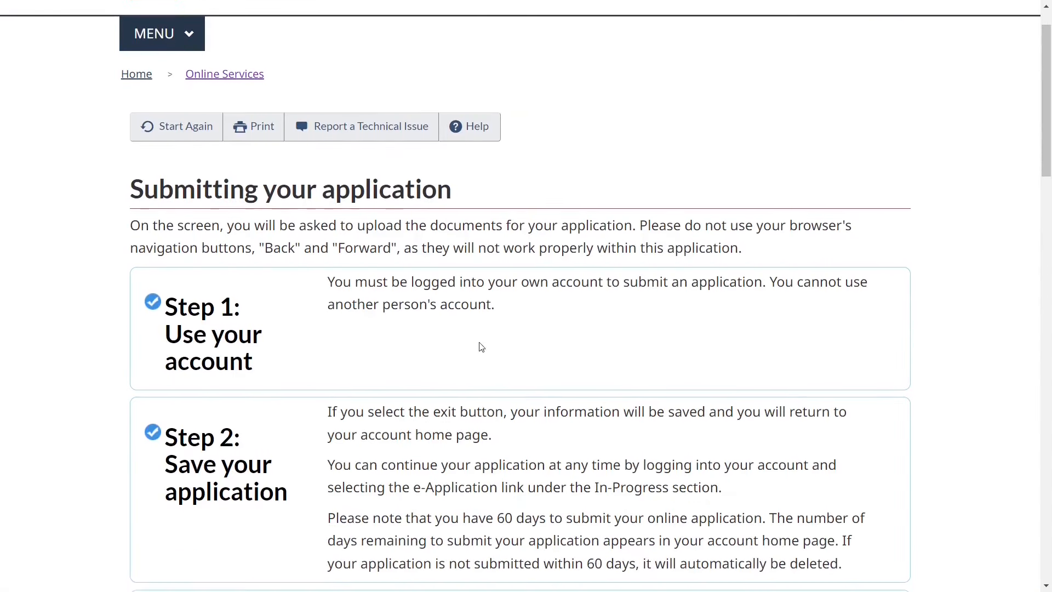
{"action": "scroll", "coordinate": [212, 329], "scroll_direction": "down", "scroll_amount": 1}
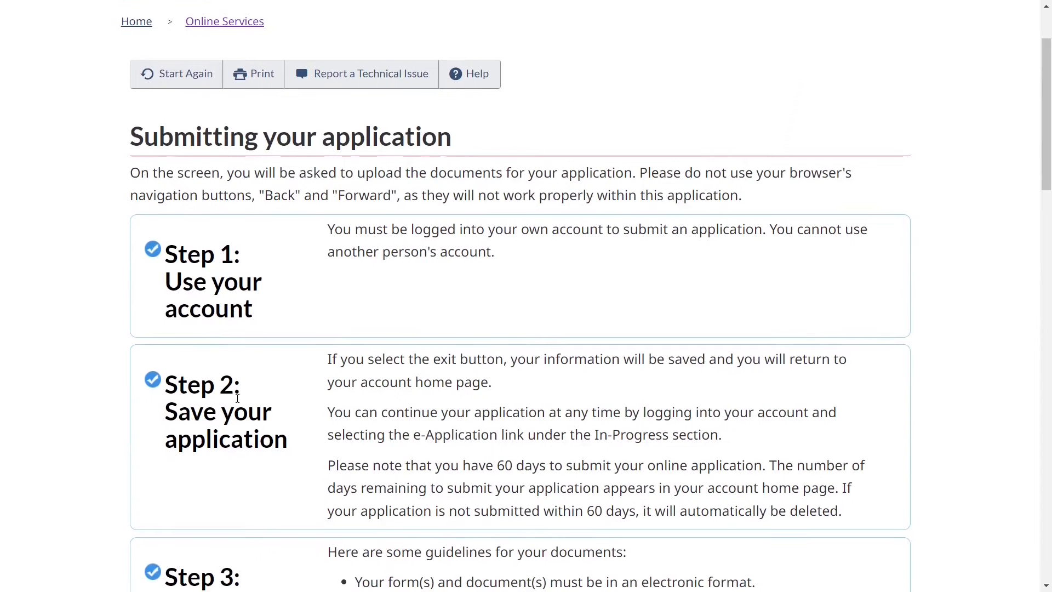
{"action": "scroll", "coordinate": [252, 394], "scroll_direction": "down", "scroll_amount": 7}
{"action": "scroll", "coordinate": [239, 403], "scroll_direction": "down", "scroll_amount": 14}
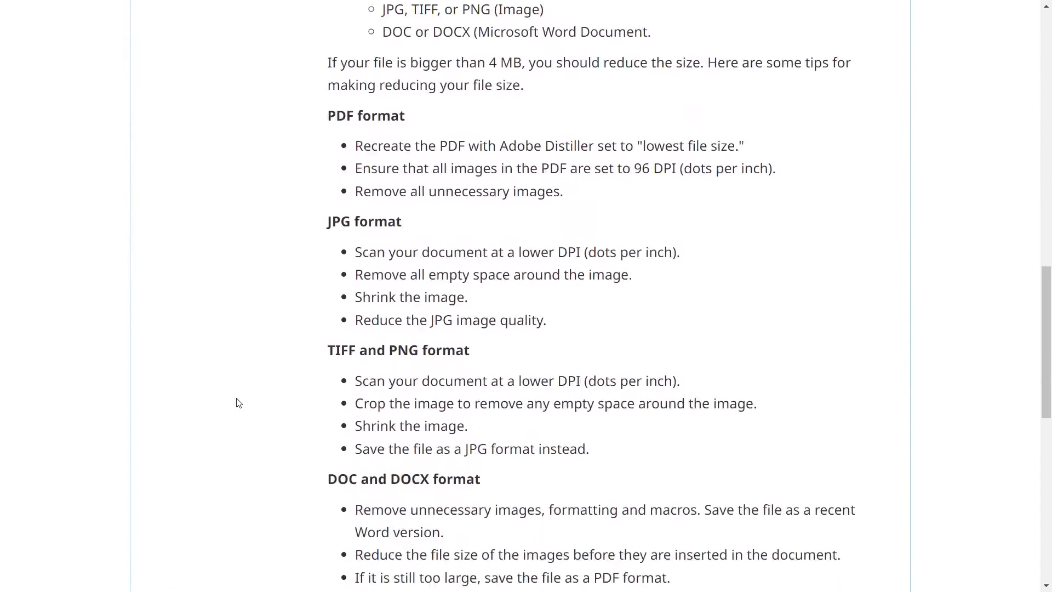
{"action": "scroll", "coordinate": [238, 401], "scroll_direction": "down", "scroll_amount": 2}
{"action": "scroll", "coordinate": [254, 394], "scroll_direction": "up", "scroll_amount": 2}
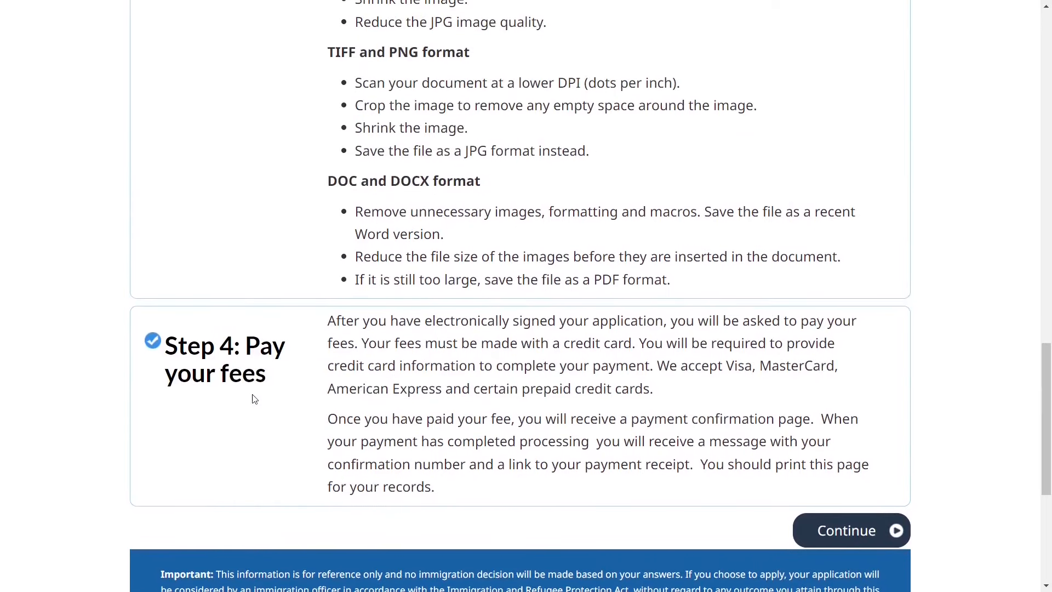
{"action": "scroll", "coordinate": [446, 408], "scroll_direction": "down", "scroll_amount": 1}
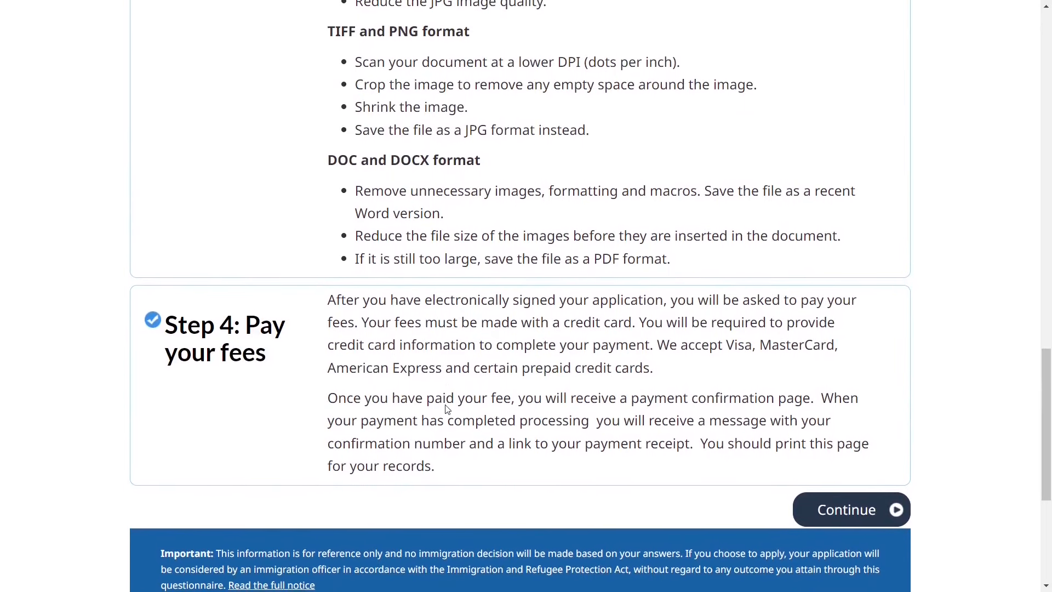
{"action": "left_click", "coordinate": [848, 510]}
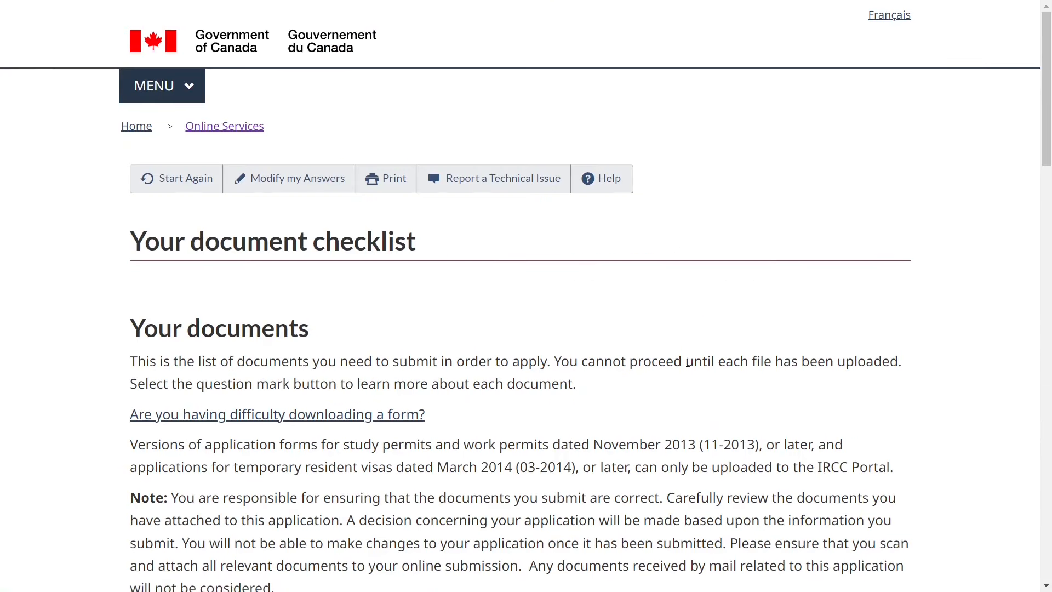
- Review the Application Form(s) and Supporting Documents tables, with Passport and Digital photo marked Not Provided
{"action": "scroll", "coordinate": [474, 344], "scroll_direction": "down", "scroll_amount": 2}
{"action": "scroll", "coordinate": [336, 280], "scroll_direction": "down", "scroll_amount": 1}
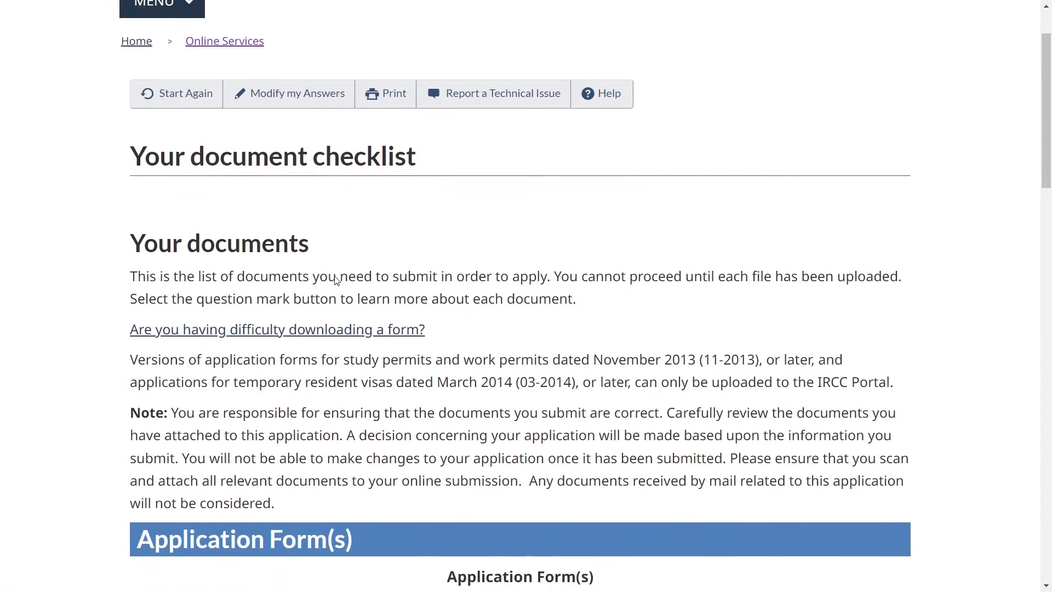
{"action": "scroll", "coordinate": [336, 280], "scroll_direction": "down", "scroll_amount": 2}
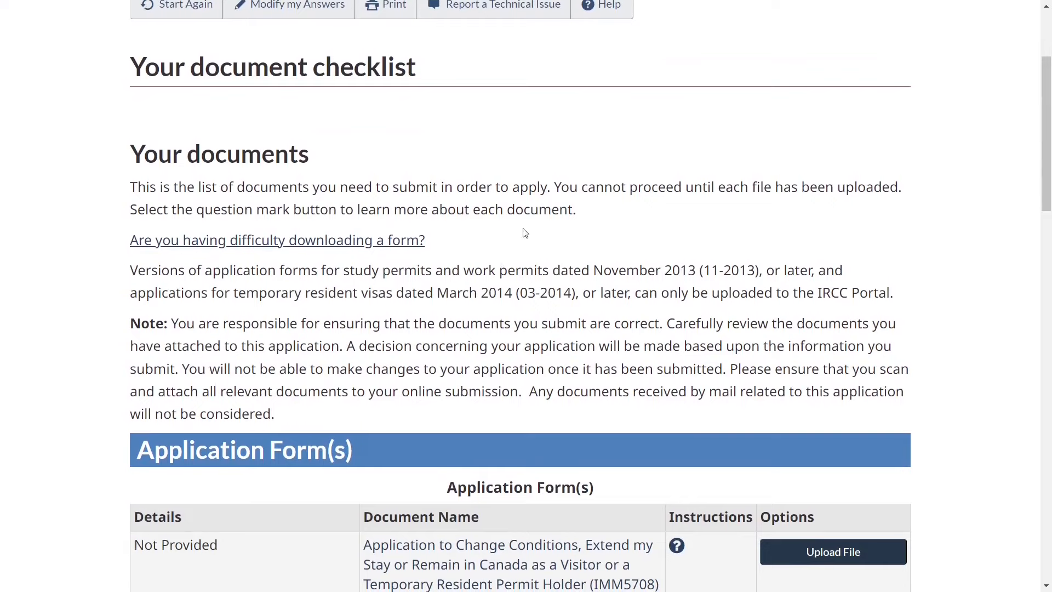
{"action": "scroll", "coordinate": [523, 230], "scroll_direction": "down", "scroll_amount": 7}
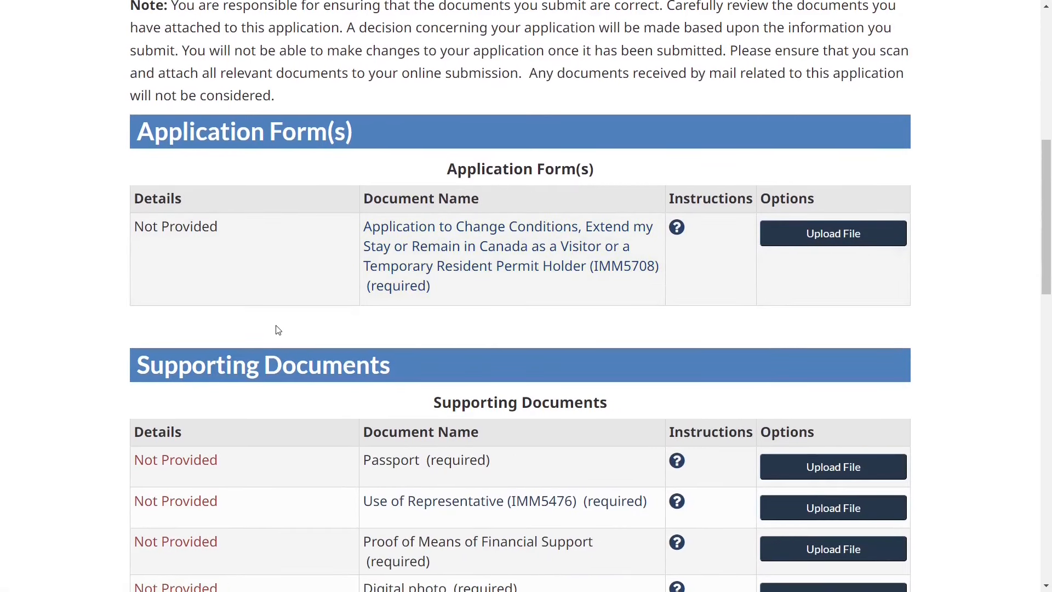
{"action": "scroll", "coordinate": [277, 329], "scroll_direction": "down", "scroll_amount": 1}
{"action": "triple_click", "coordinate": [211, 107]}
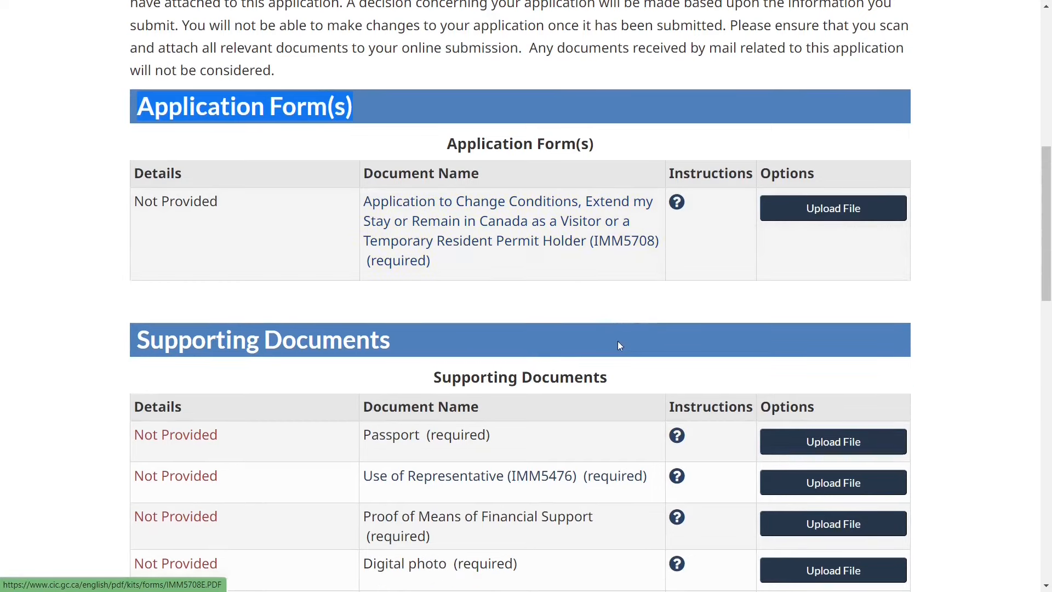
{"action": "left_click", "coordinate": [639, 303]}
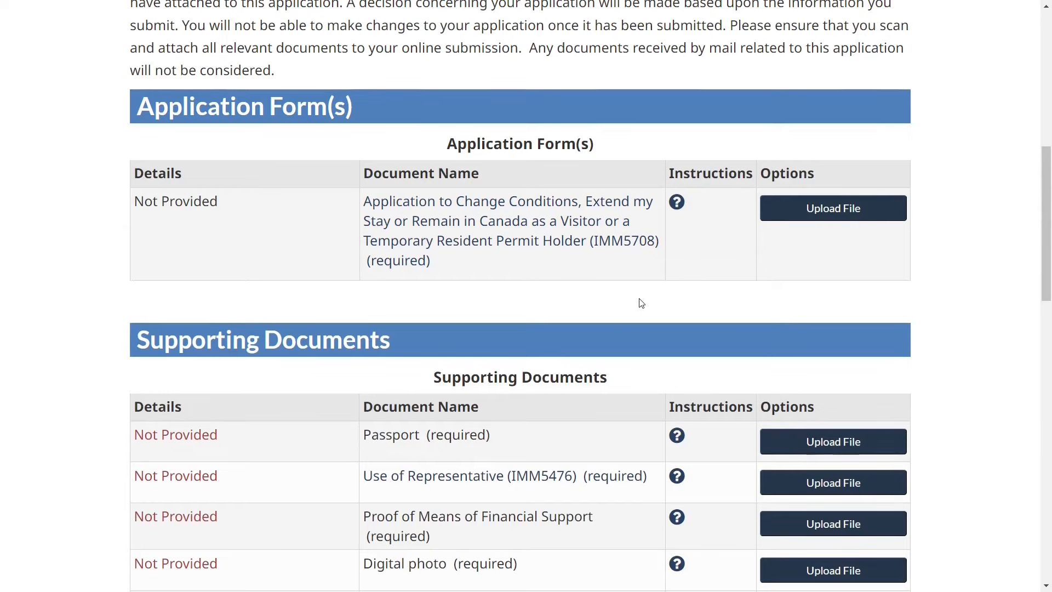
{"action": "scroll", "coordinate": [641, 303], "scroll_direction": "down", "scroll_amount": 3}
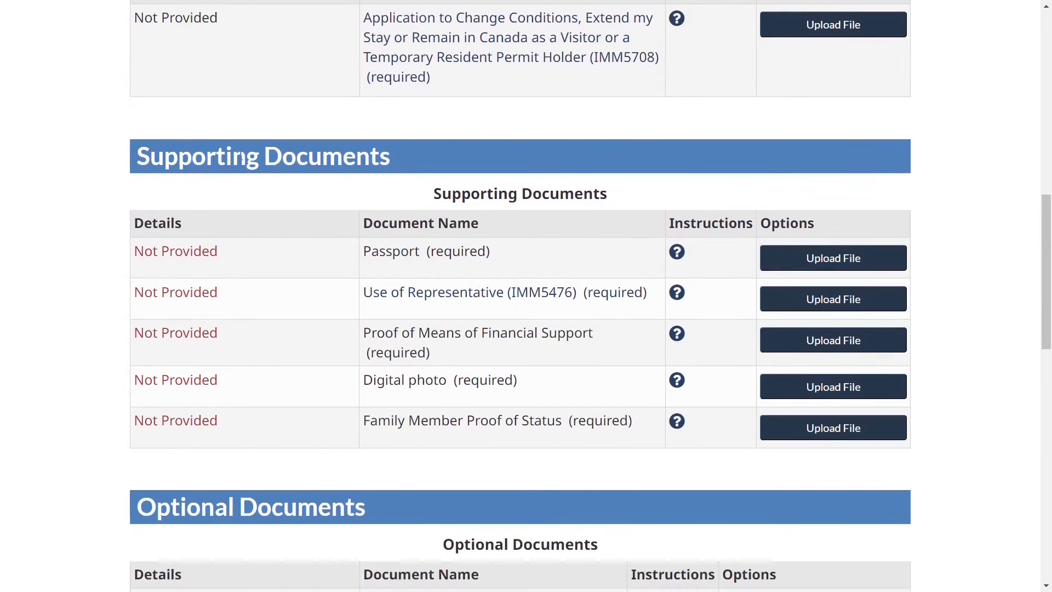
{"action": "triple_click", "coordinate": [241, 157]}
{"action": "left_click", "coordinate": [250, 207]}
{"action": "scroll", "coordinate": [491, 340], "scroll_direction": "down", "scroll_amount": 1}
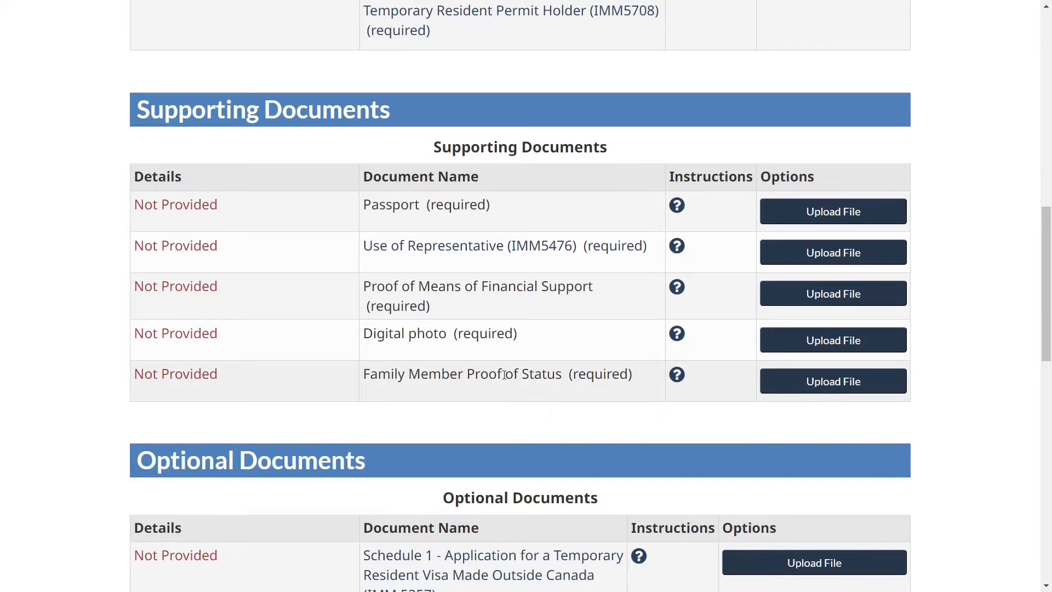
{"action": "triple_click", "coordinate": [504, 374]}
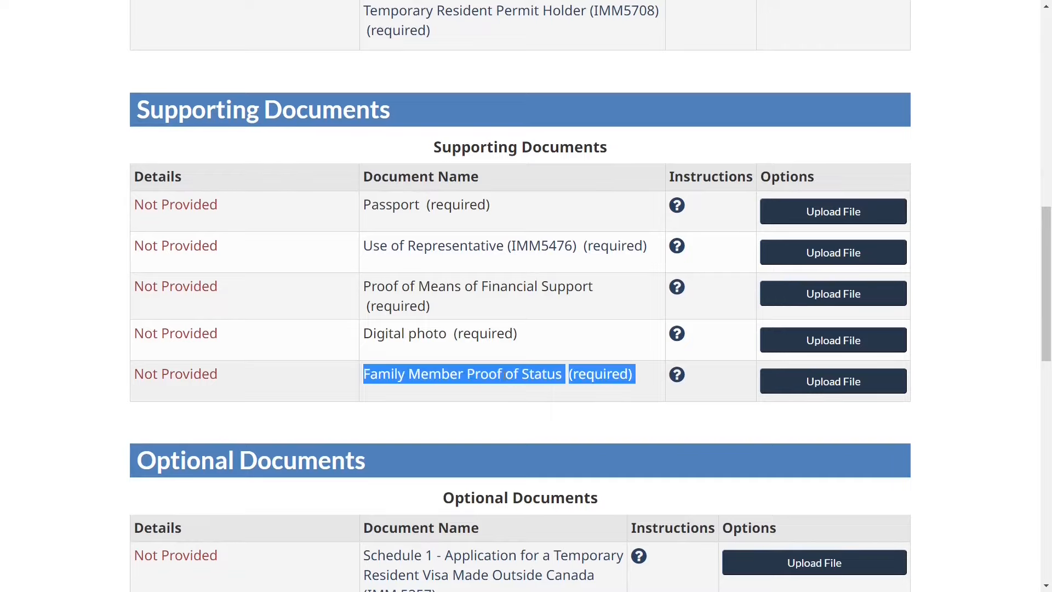
{"action": "left_click", "coordinate": [498, 423]}
{"action": "scroll", "coordinate": [496, 425], "scroll_direction": "down", "scroll_amount": 3}
{"action": "triple_click", "coordinate": [543, 353]}
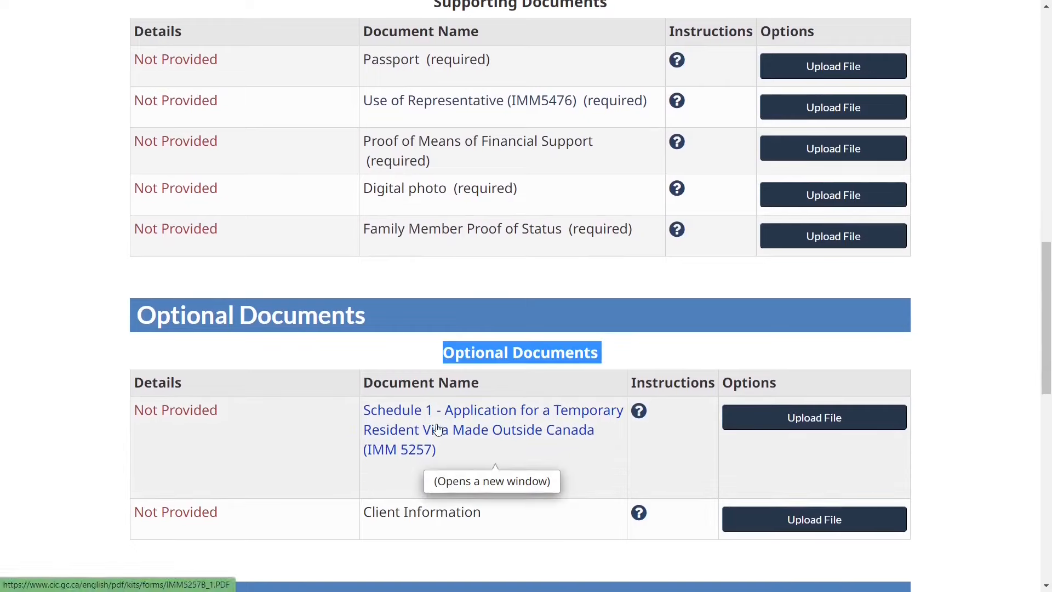
{"action": "left_click", "coordinate": [422, 353]}
{"action": "scroll", "coordinate": [422, 353], "scroll_direction": "down", "scroll_amount": 2}
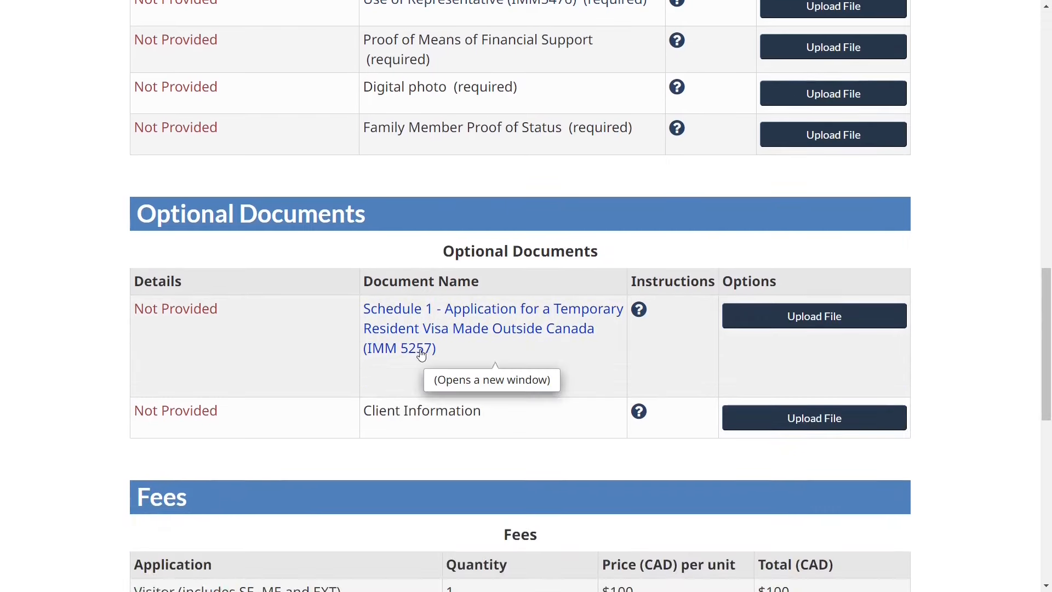
{"action": "double_click", "coordinate": [424, 385]}
{"action": "triple_click", "coordinate": [425, 385]}
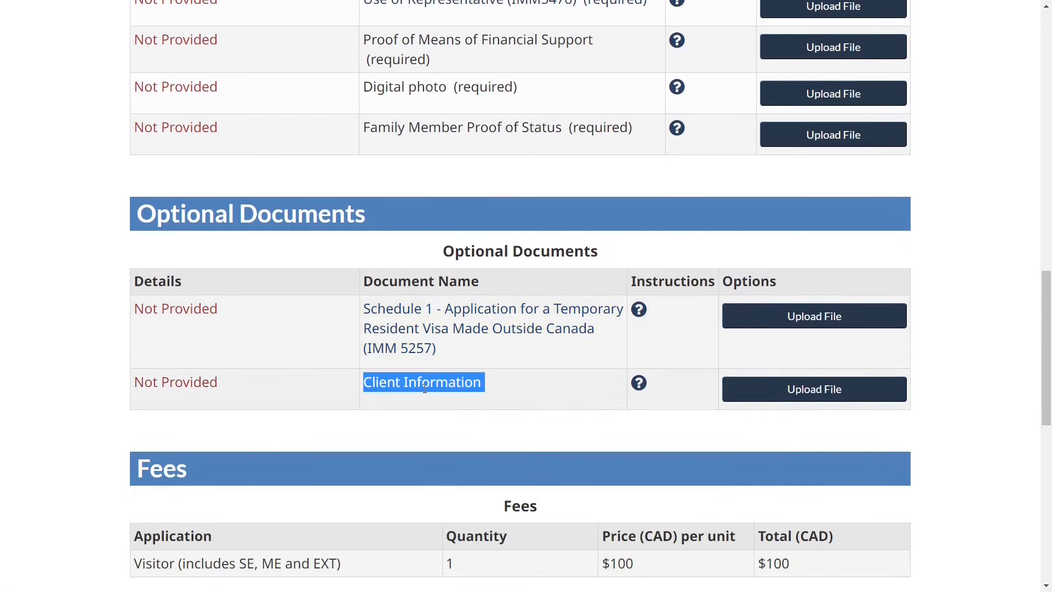
{"action": "left_click", "coordinate": [421, 440]}
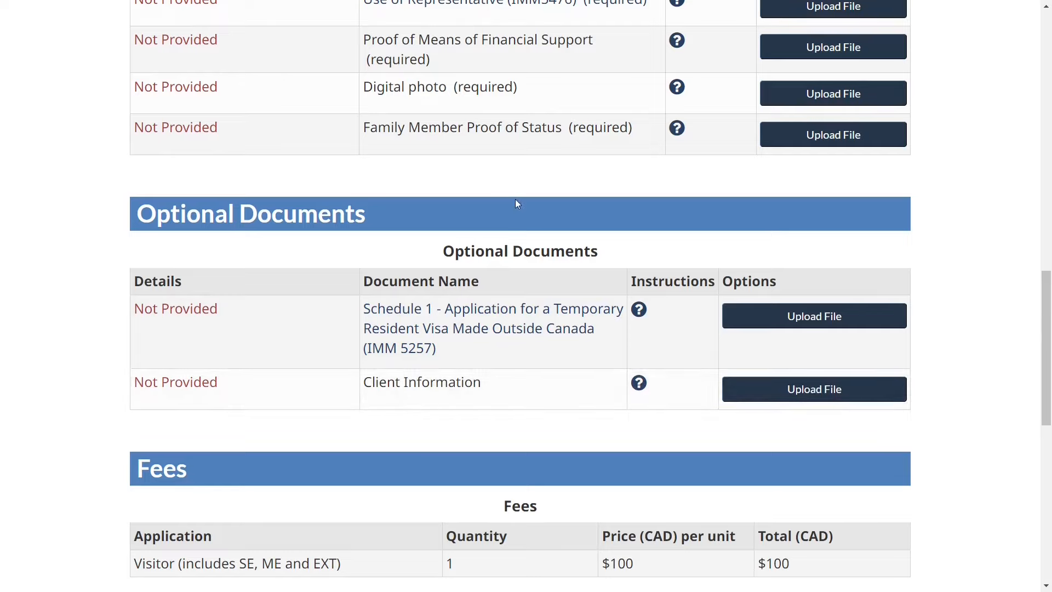
{"action": "scroll", "coordinate": [518, 200], "scroll_direction": "up", "scroll_amount": 4}
{"action": "scroll", "coordinate": [518, 200], "scroll_direction": "down", "scroll_amount": 4}
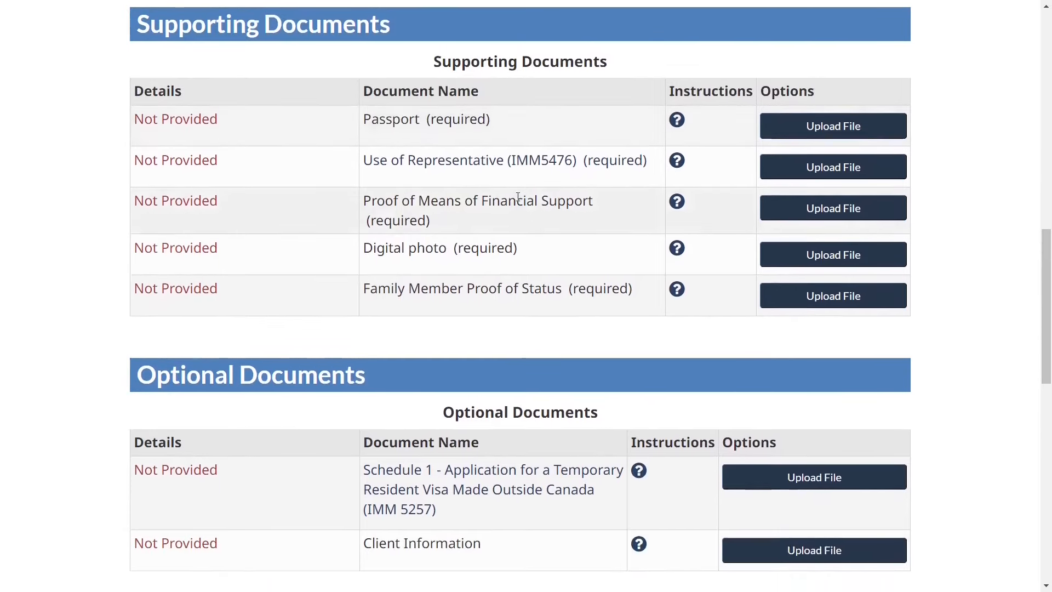
{"action": "scroll", "coordinate": [452, 185], "scroll_direction": "down", "scroll_amount": 3}
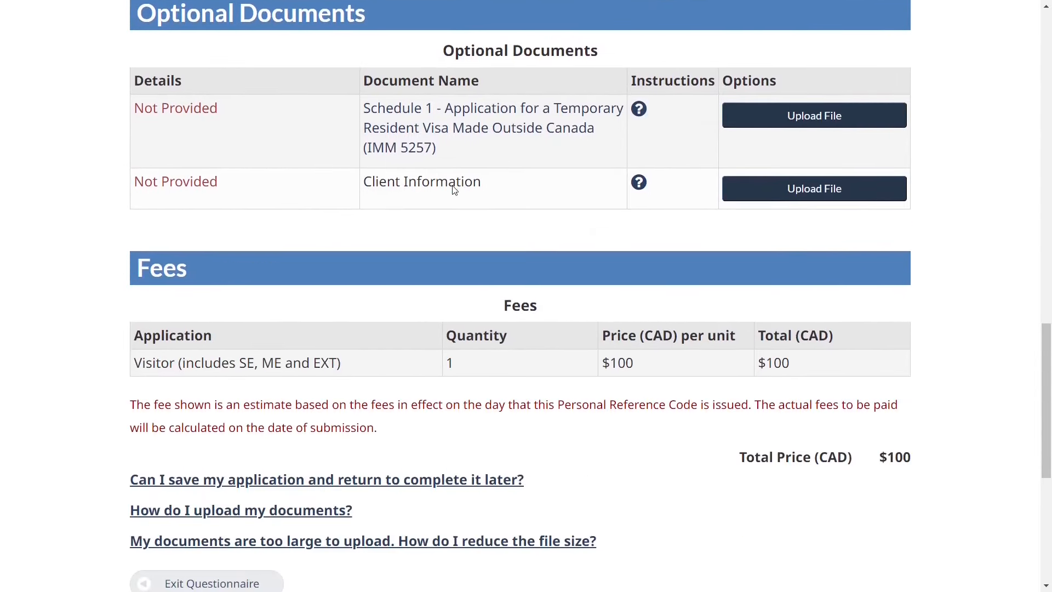
{"action": "scroll", "coordinate": [452, 185], "scroll_direction": "up", "scroll_amount": 9}
{"action": "scroll", "coordinate": [452, 189], "scroll_direction": "up", "scroll_amount": 2}
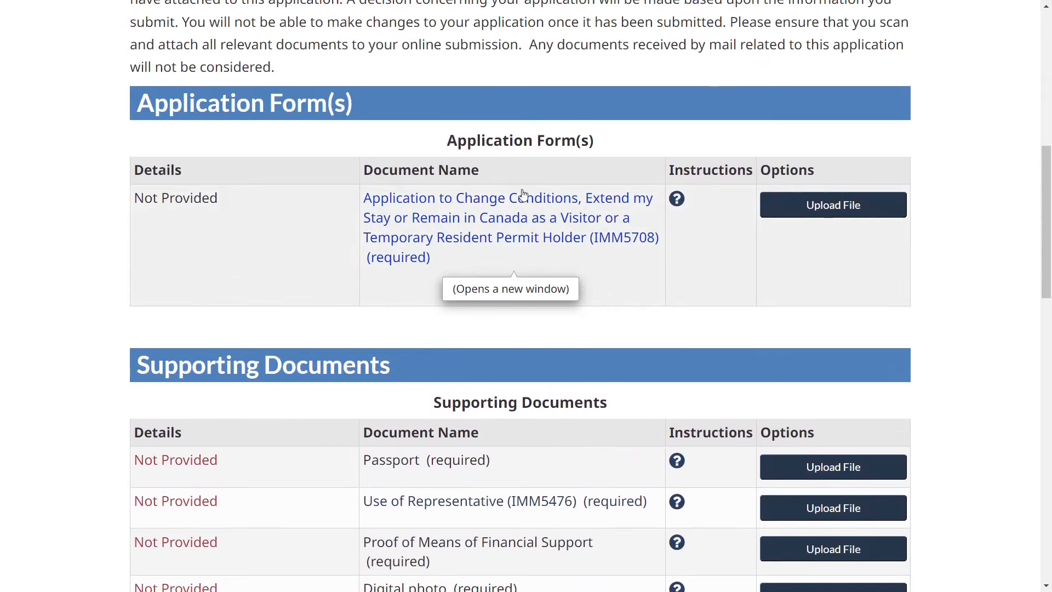
{"action": "scroll", "coordinate": [481, 305], "scroll_direction": "down", "scroll_amount": 2}
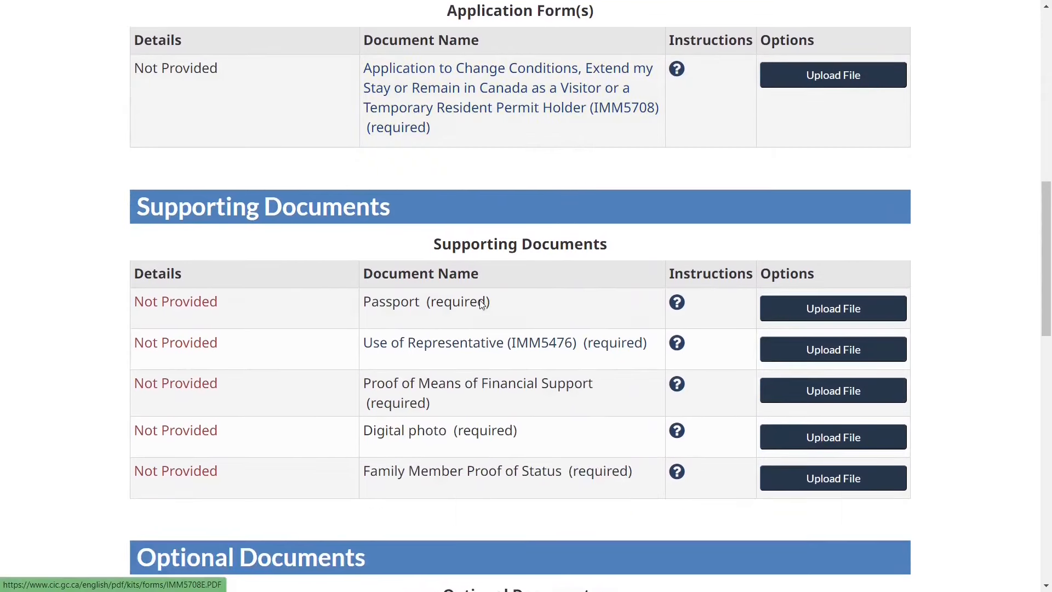
{"action": "scroll", "coordinate": [460, 402], "scroll_direction": "down", "scroll_amount": 2}
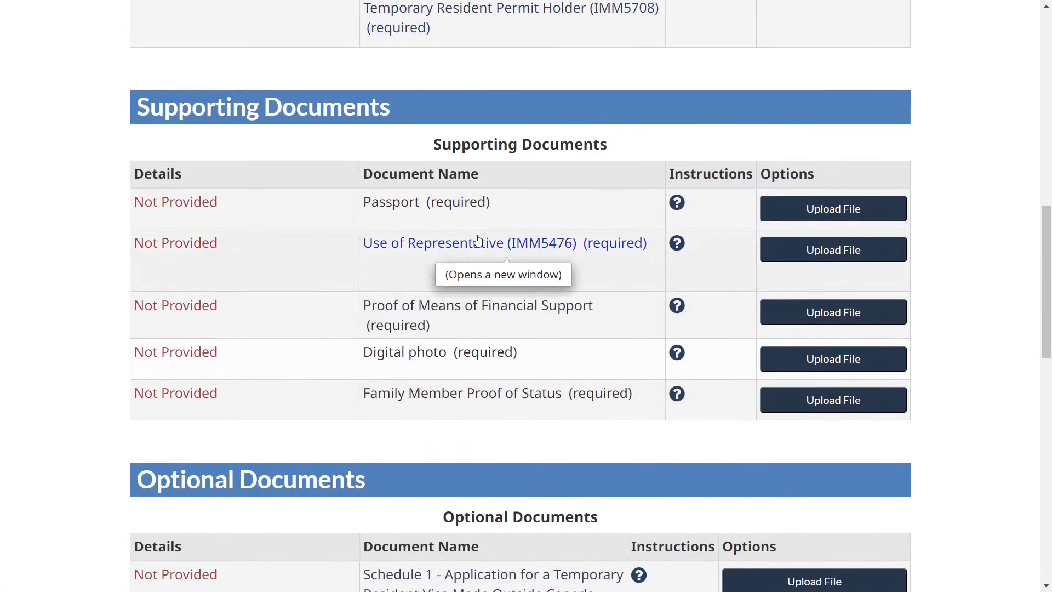
{"action": "scroll", "coordinate": [604, 133], "scroll_direction": "up", "scroll_amount": 4}
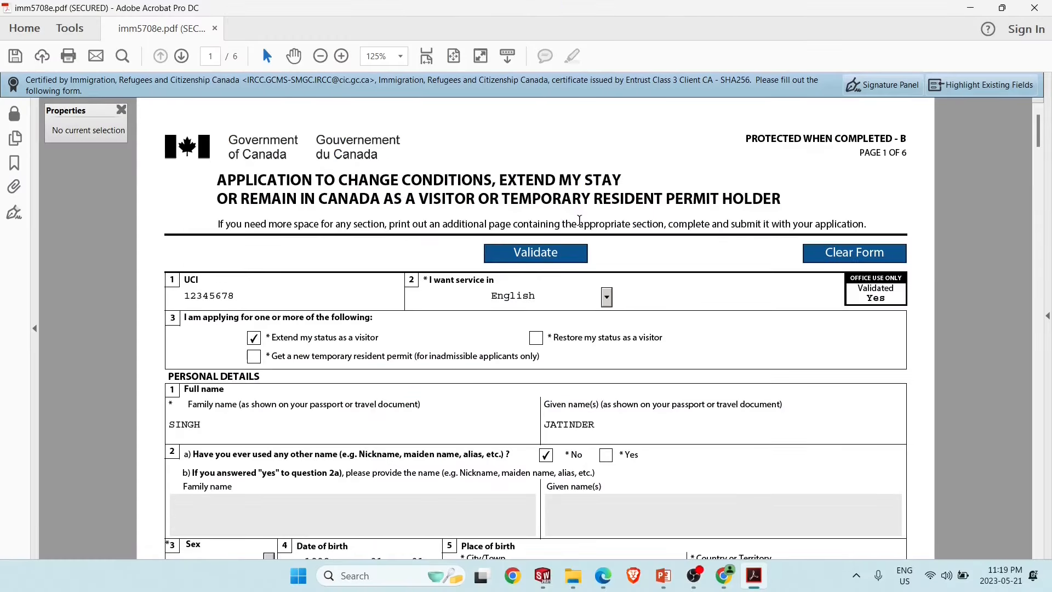
{"action": "left_click_drag", "start_coordinate": [218, 180], "coordinate": [769, 200]}
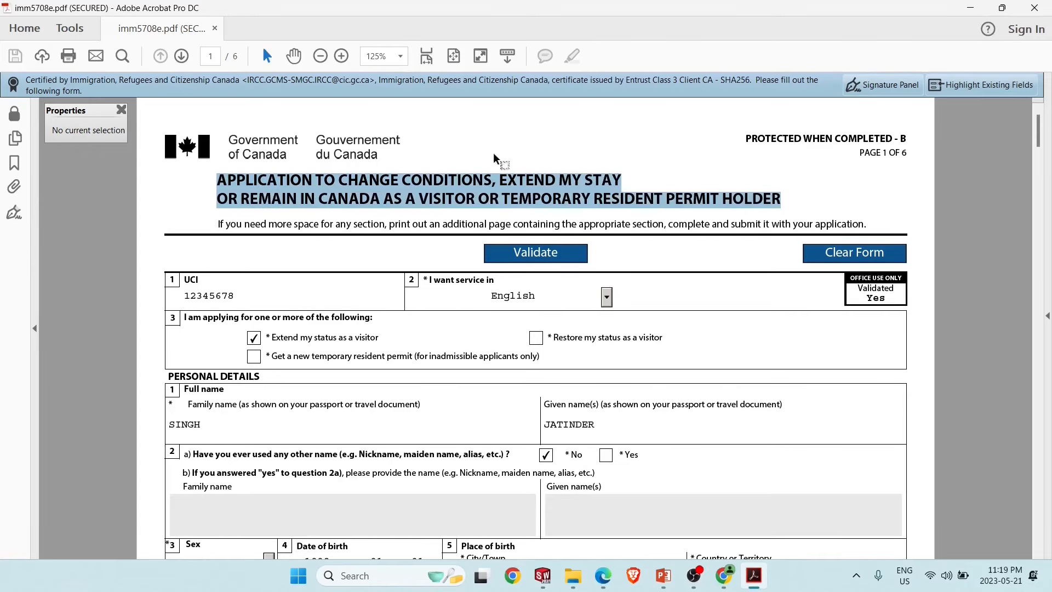
{"action": "left_click", "coordinate": [193, 203]}
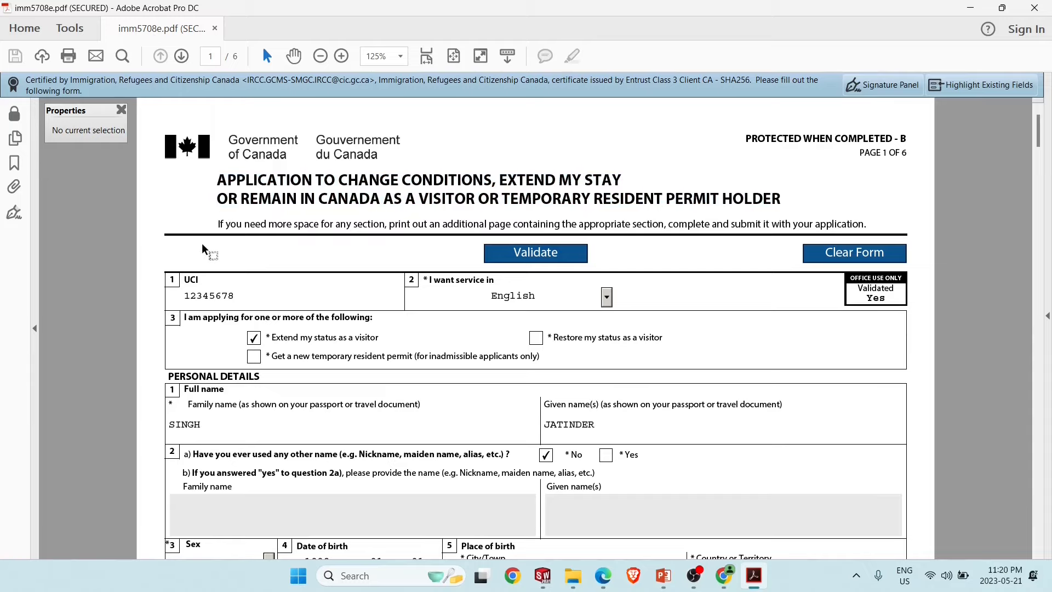
{"action": "scroll", "coordinate": [203, 249], "scroll_direction": "down", "scroll_amount": 1}
{"action": "double_click", "coordinate": [189, 254]}
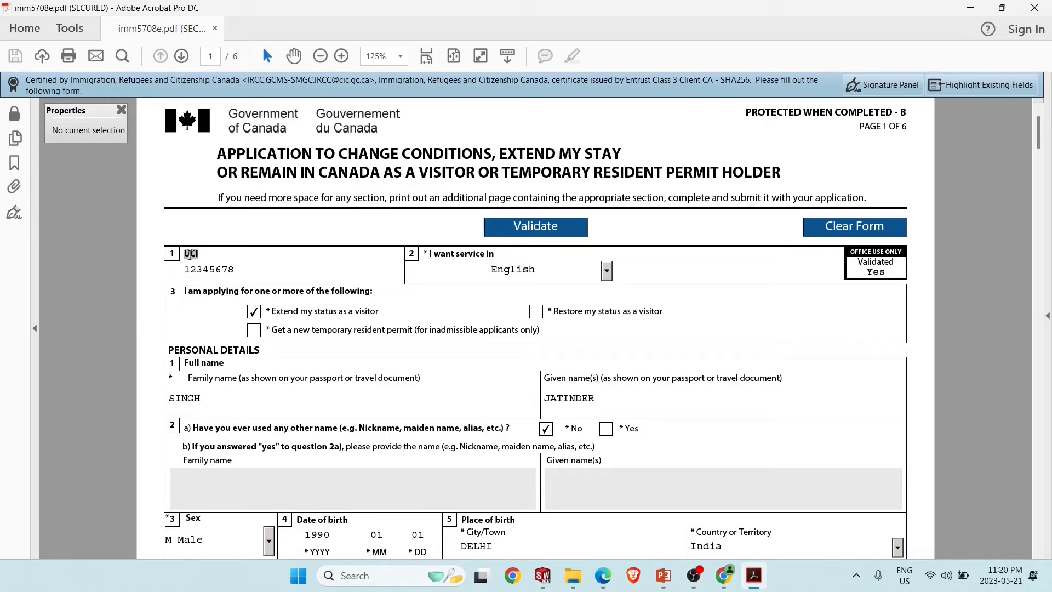
{"action": "double_click", "coordinate": [208, 269]}
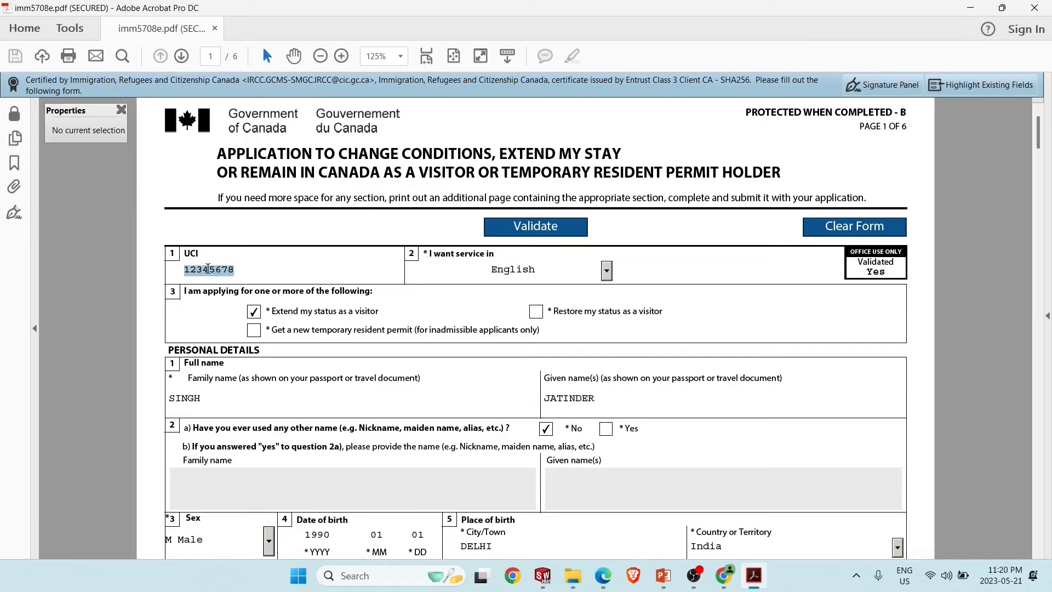
{"action": "left_click", "coordinate": [208, 268]}
{"action": "left_click_drag", "start_coordinate": [244, 269], "coordinate": [181, 270]}
{"action": "left_click", "coordinate": [299, 272]}
{"action": "double_click", "coordinate": [441, 253]}
{"action": "triple_click", "coordinate": [442, 253]}
{"action": "left_click", "coordinate": [461, 256]}
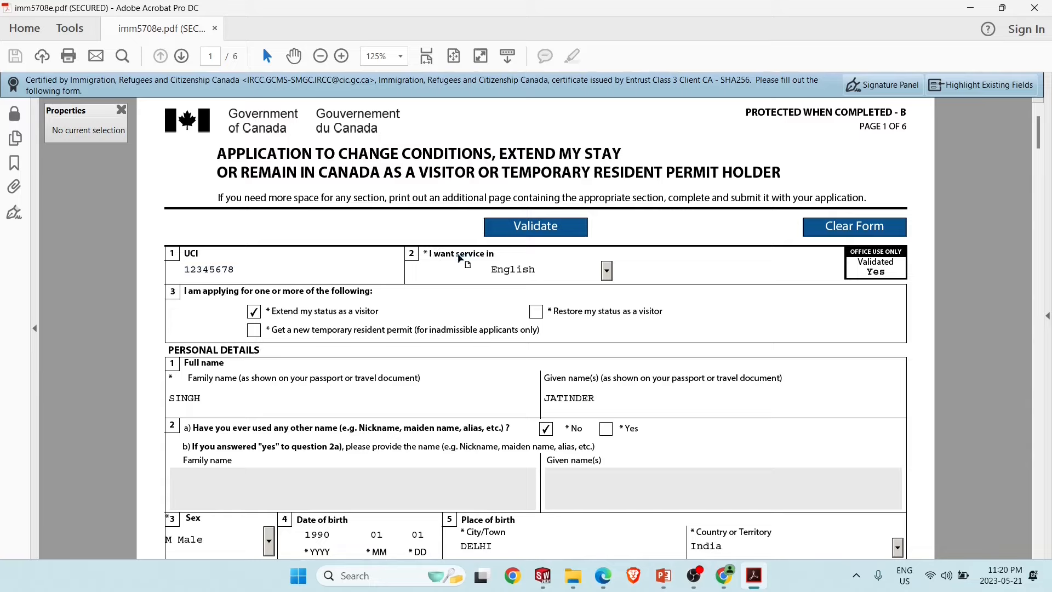
{"action": "left_click", "coordinate": [611, 275]}
{"action": "left_click", "coordinate": [611, 275]}
{"action": "left_click_drag", "start_coordinate": [187, 291], "coordinate": [377, 297]}
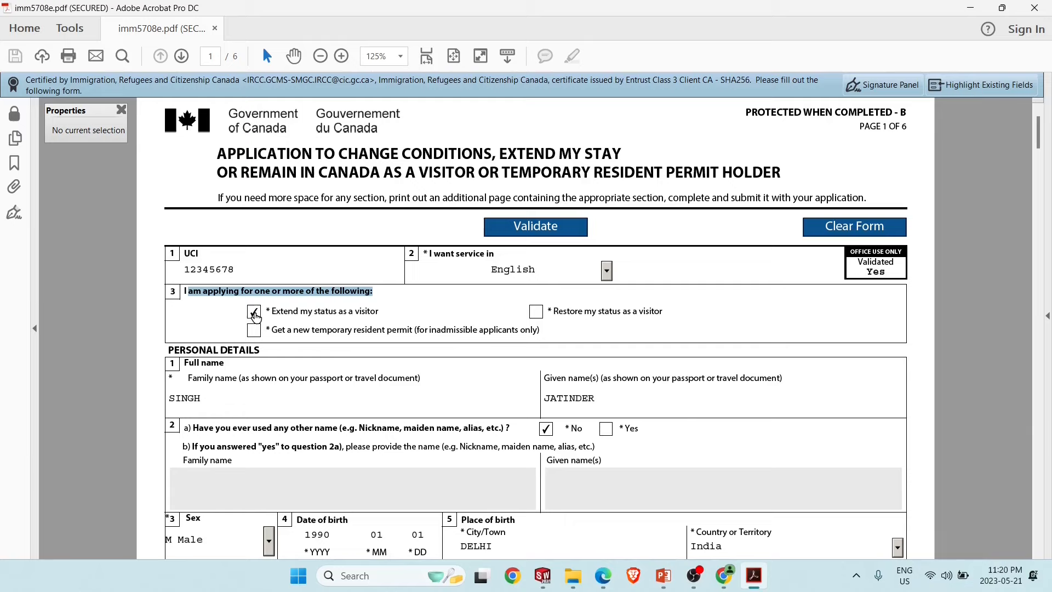
- Keep 'Extend my status as a visitor' checked and bring the Personal Details heading into view
{"action": "left_click", "coordinate": [254, 312]}
{"action": "left_click", "coordinate": [253, 311]}
{"action": "scroll", "coordinate": [184, 273], "scroll_direction": "down", "scroll_amount": 3}
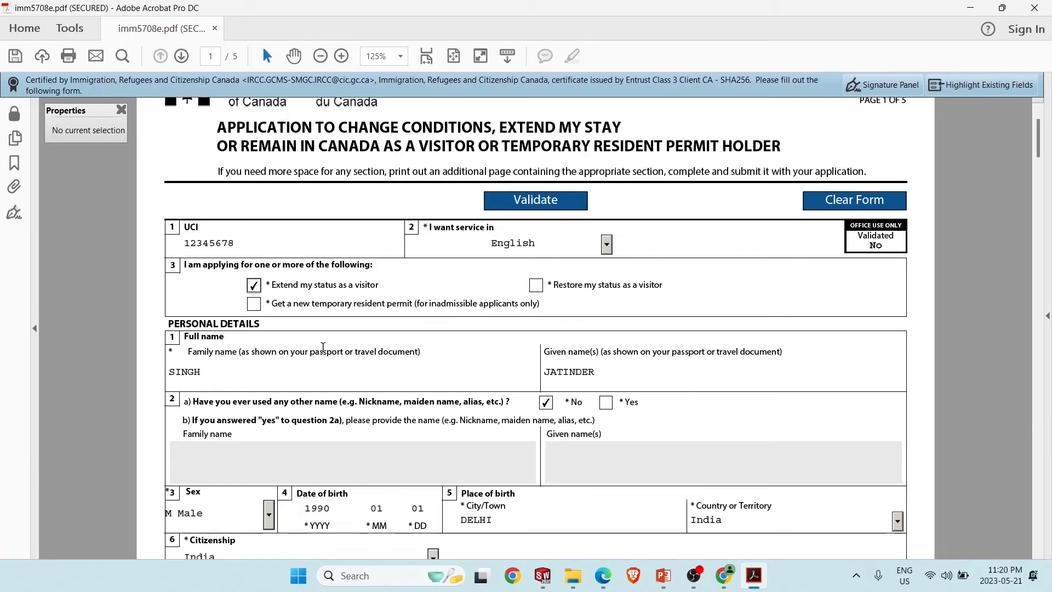
{"action": "left_click_drag", "start_coordinate": [184, 272], "coordinate": [236, 300]}
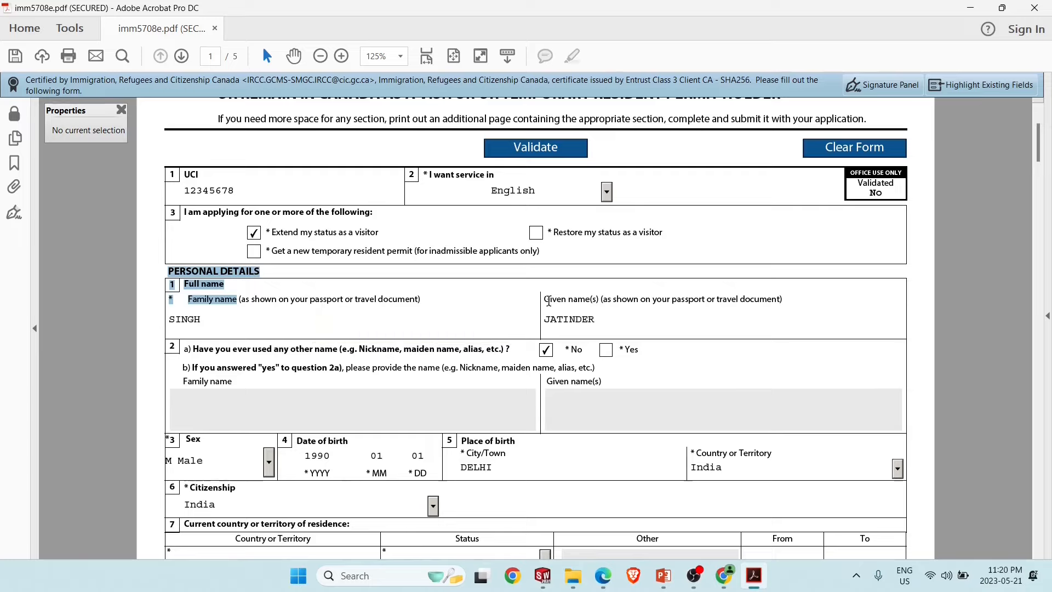
{"action": "left_click", "coordinate": [549, 302]}
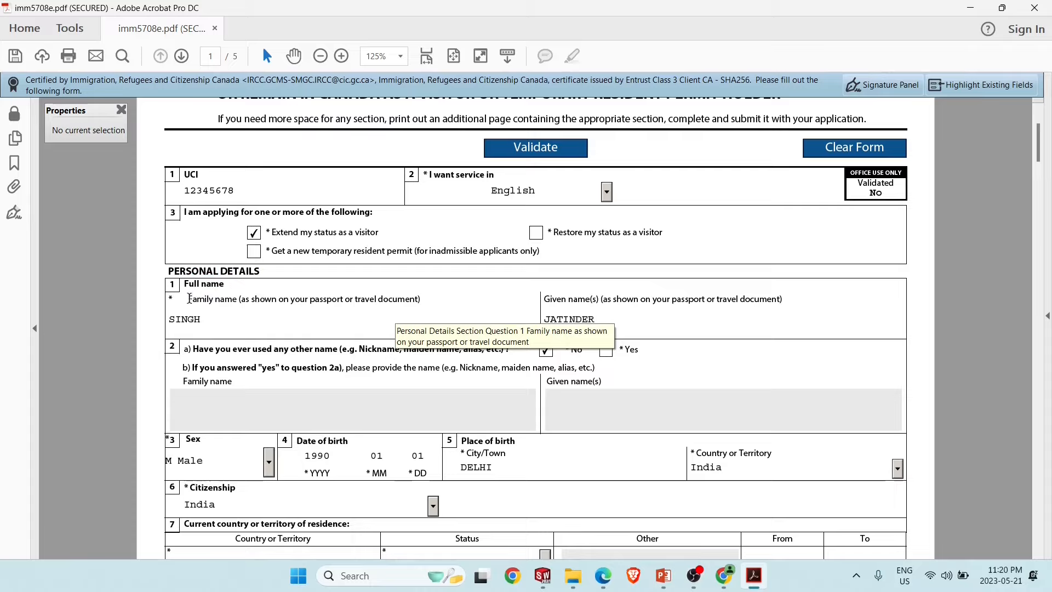
- Review the family name, given name(s), other-names question and sex (Male) fields
{"action": "left_click_drag", "start_coordinate": [189, 298], "coordinate": [251, 300]}
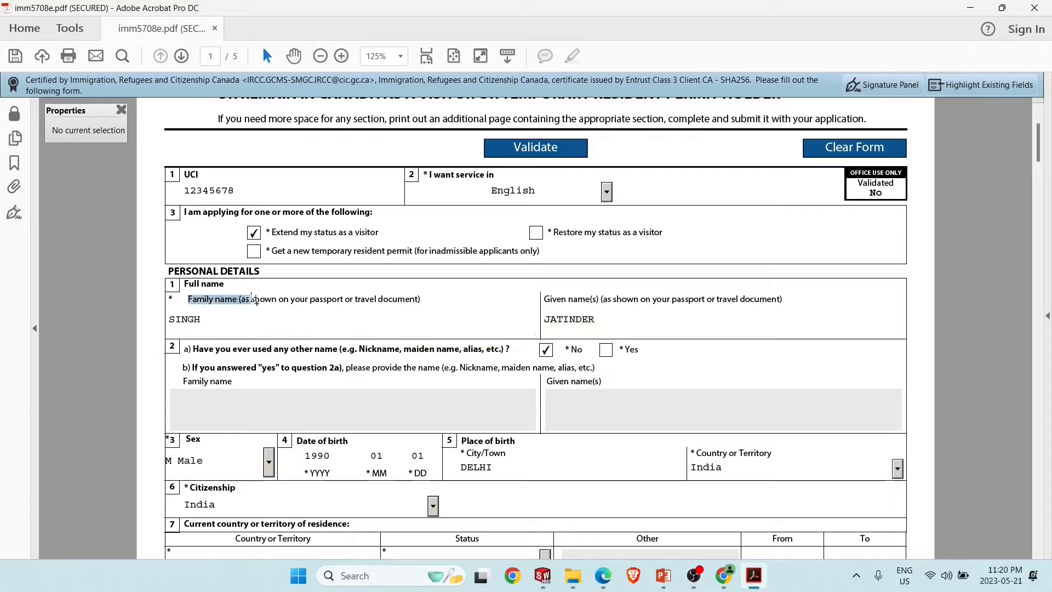
{"action": "left_click", "coordinate": [463, 300]}
{"action": "left_click_drag", "start_coordinate": [548, 300], "coordinate": [600, 301]}
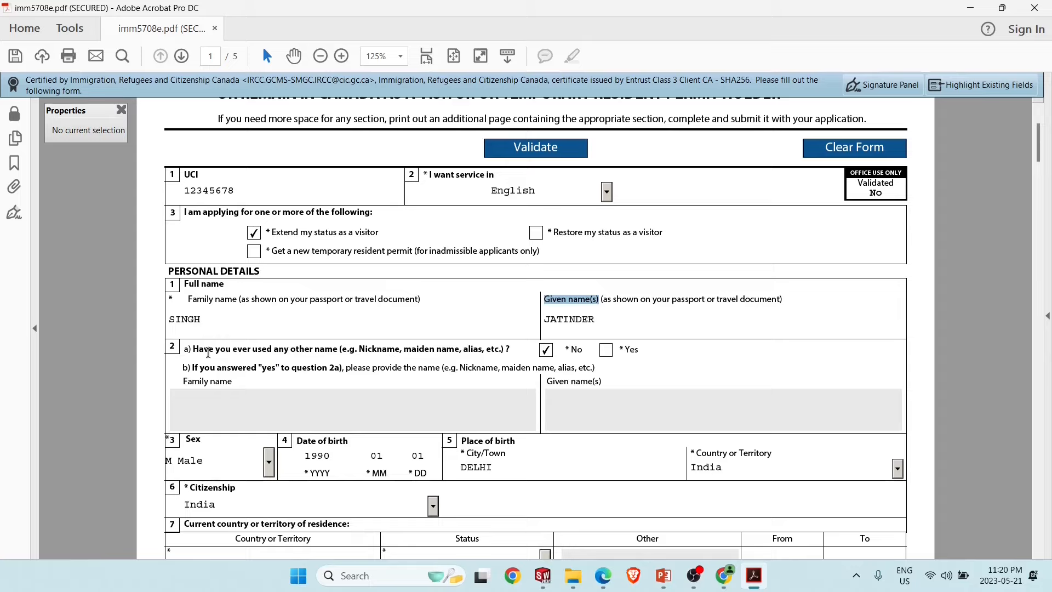
{"action": "left_click_drag", "start_coordinate": [340, 350], "coordinate": [482, 350]}
{"action": "left_click", "coordinate": [358, 355]}
{"action": "scroll", "coordinate": [307, 390], "scroll_direction": "down", "scroll_amount": 2}
{"action": "scroll", "coordinate": [306, 390], "scroll_direction": "down", "scroll_amount": 1}
{"action": "left_click", "coordinate": [269, 382]}
{"action": "left_click", "coordinate": [268, 382]}
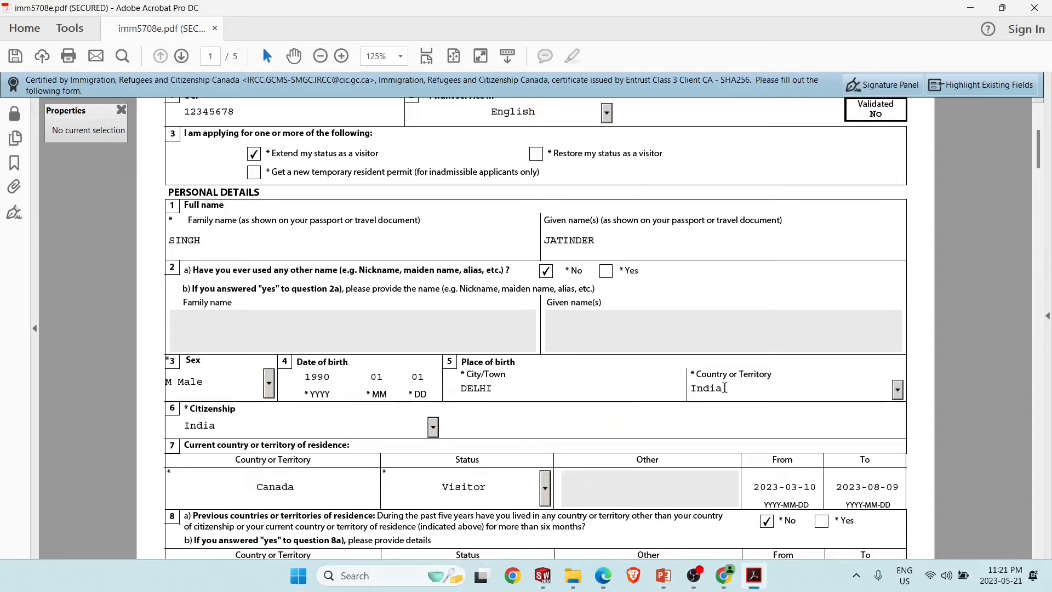
{"action": "left_click", "coordinate": [898, 390]}
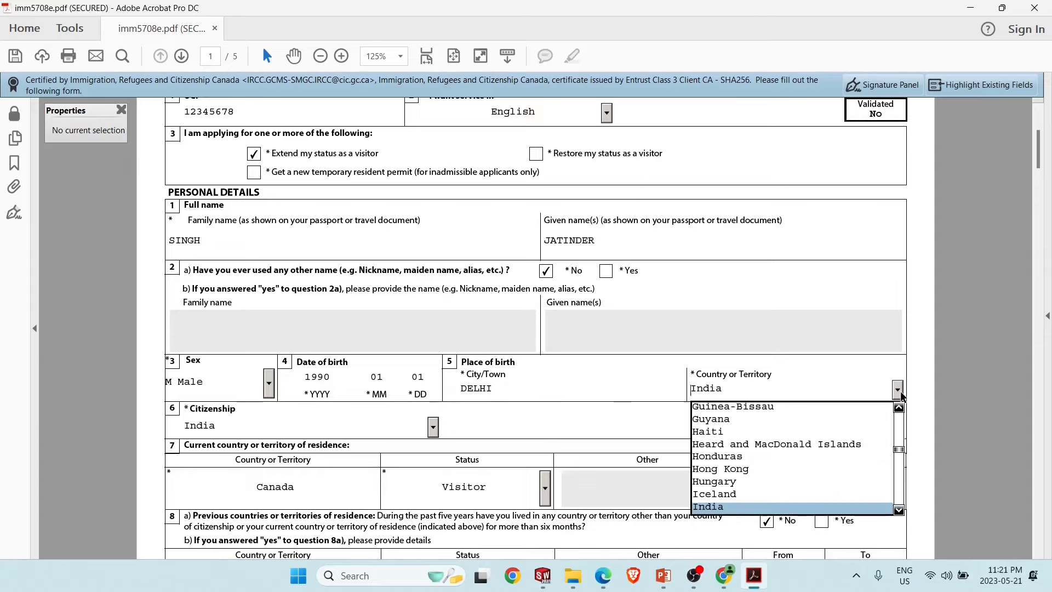
{"action": "left_click", "coordinate": [898, 389]}
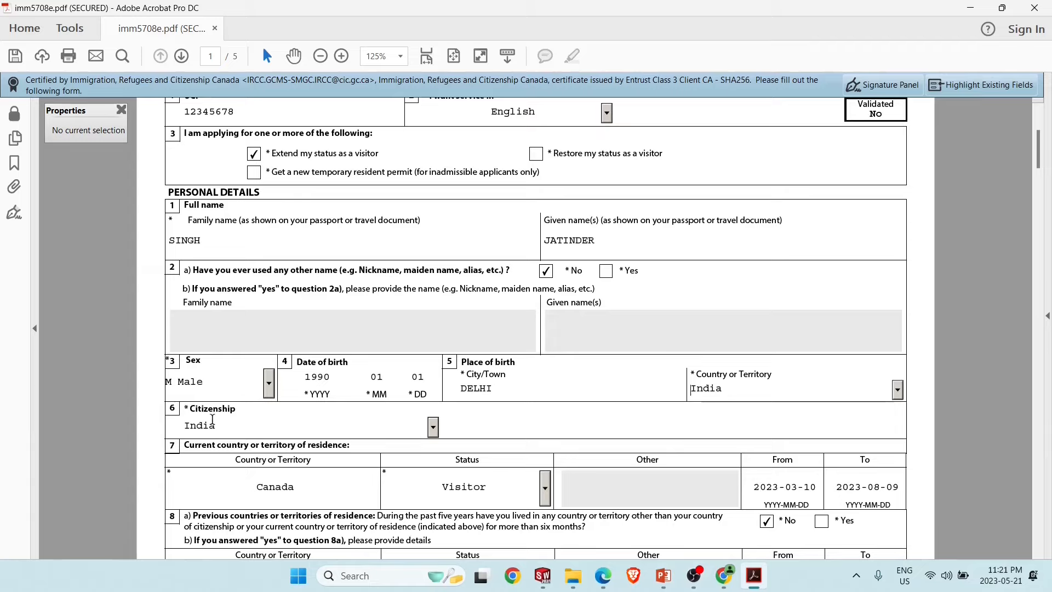
{"action": "left_click", "coordinate": [433, 434]}
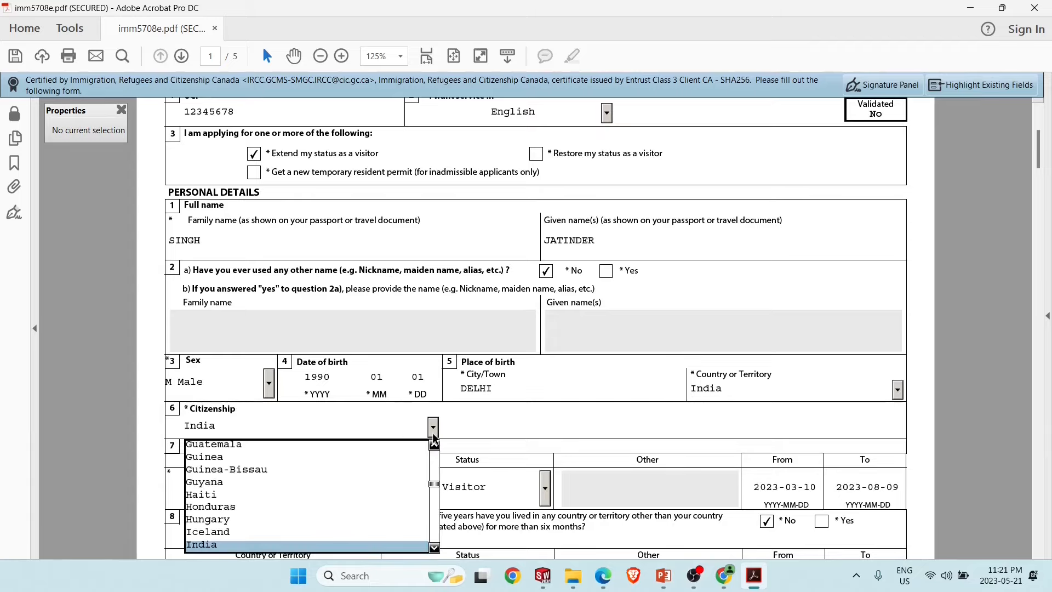
{"action": "left_click", "coordinate": [433, 434]}
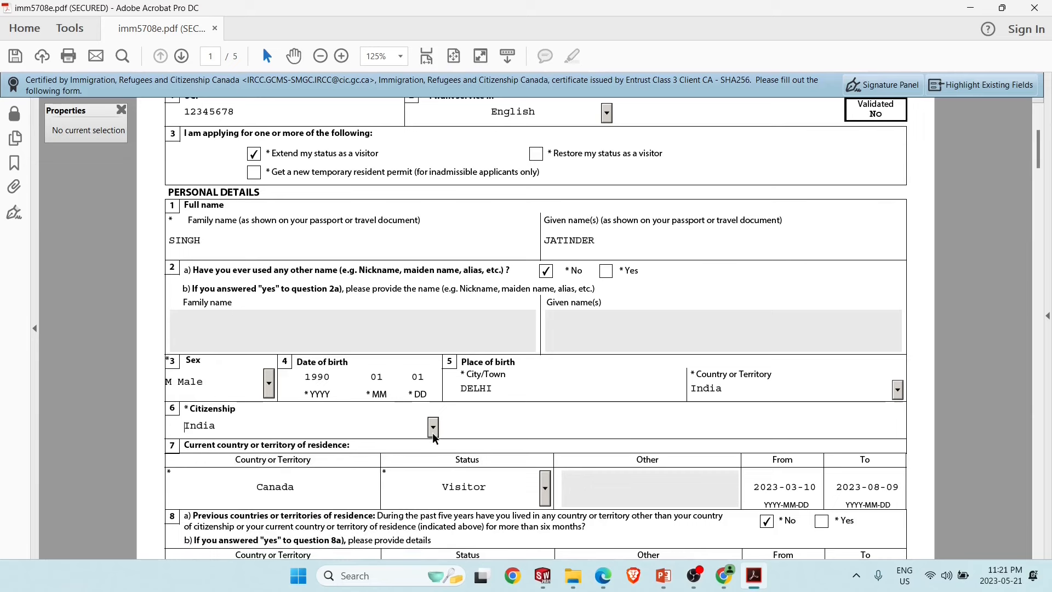
{"action": "scroll", "coordinate": [494, 422], "scroll_direction": "down", "scroll_amount": 5}
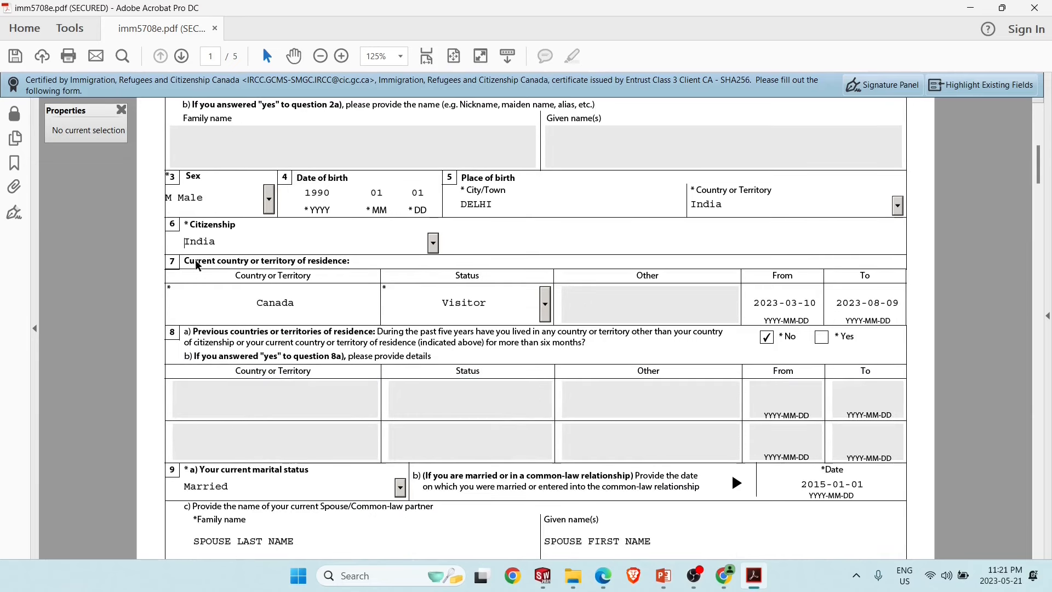
{"action": "left_click_drag", "start_coordinate": [185, 260], "coordinate": [343, 260]}
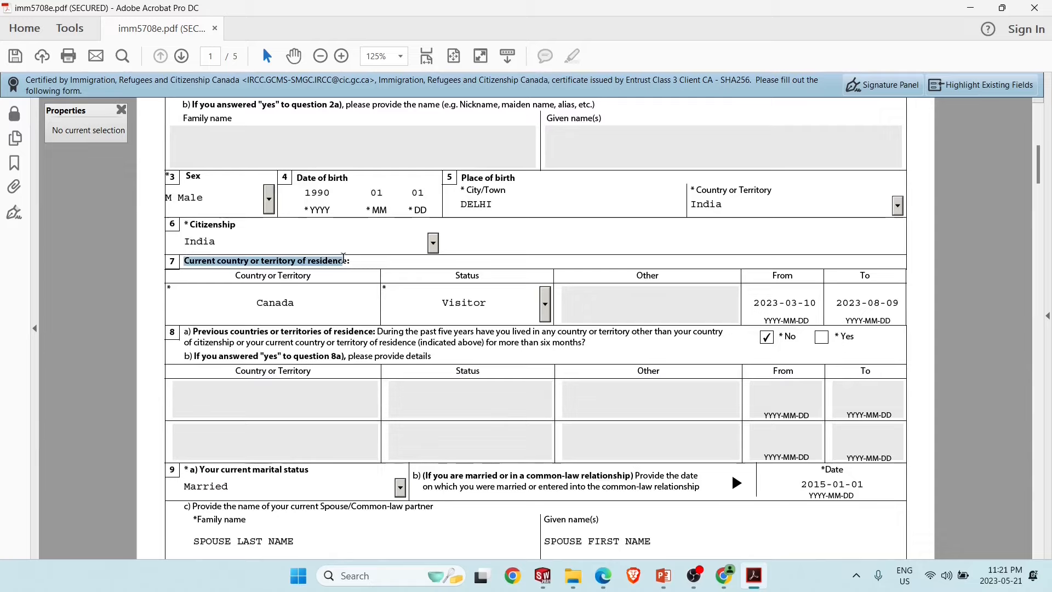
{"action": "double_click", "coordinate": [294, 305]}
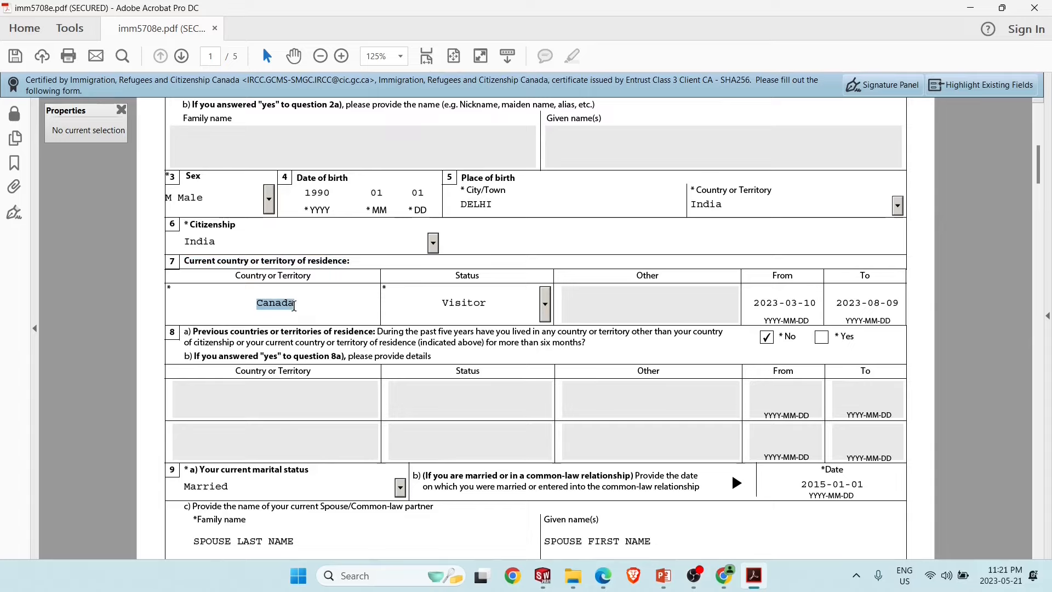
{"action": "left_click", "coordinate": [294, 305]}
{"action": "left_click", "coordinate": [545, 305]}
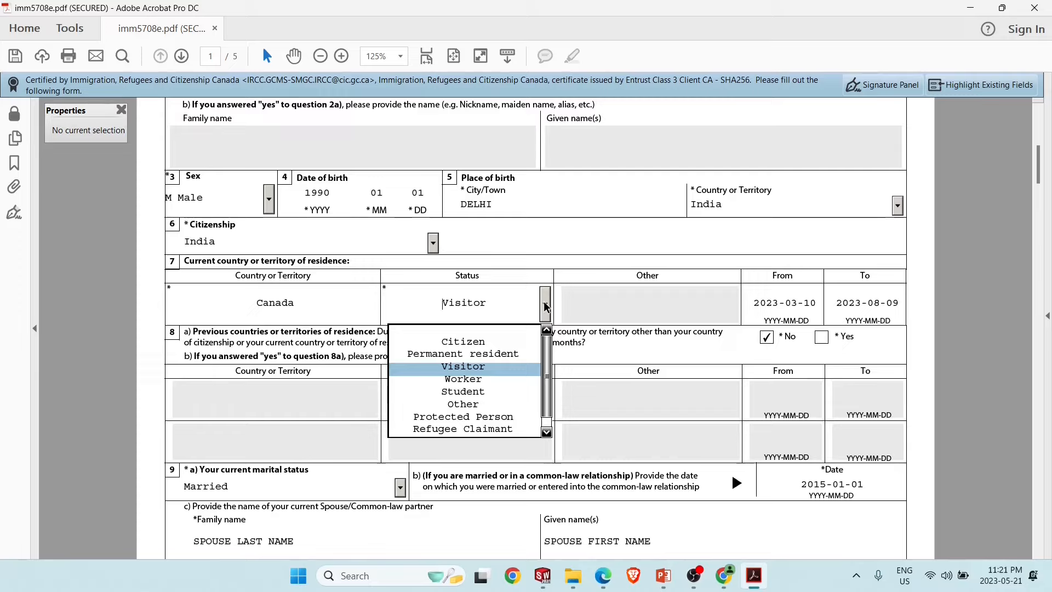
{"action": "left_click", "coordinate": [544, 301]}
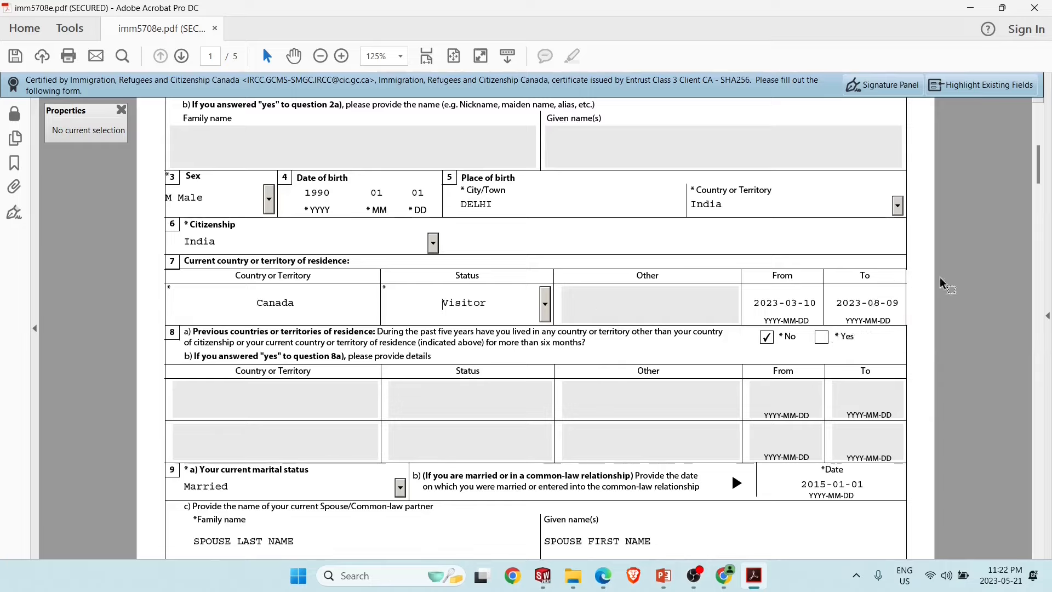
- Review question 8a on residing in a country for more than six months
{"action": "left_click_drag", "start_coordinate": [193, 343], "coordinate": [231, 333]}
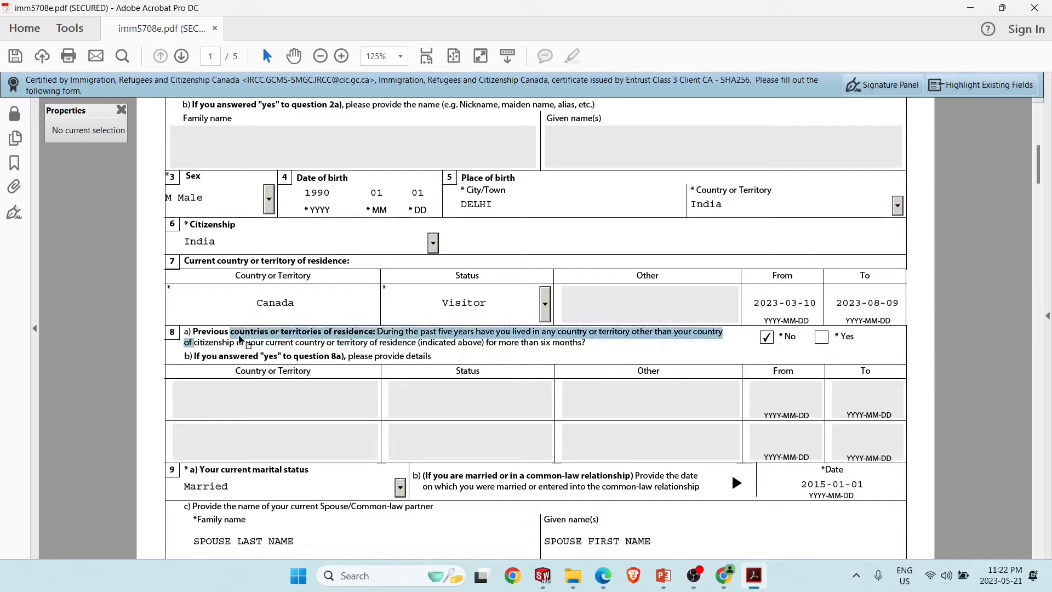
{"action": "left_click", "coordinate": [275, 342]}
{"action": "left_click_drag", "start_coordinate": [377, 331], "coordinate": [582, 342]}
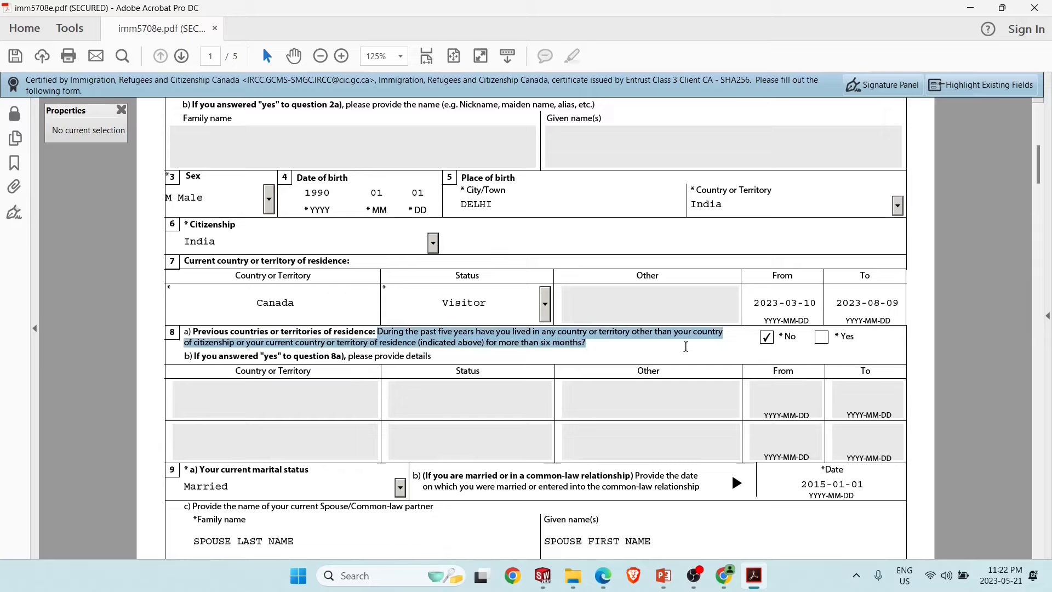
{"action": "left_click", "coordinate": [522, 349]}
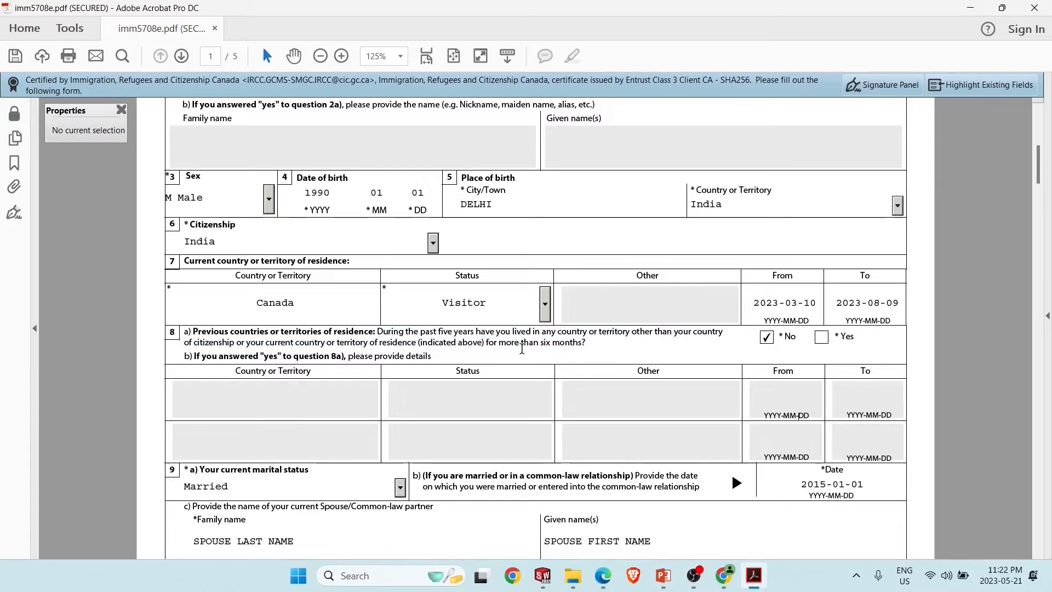
{"action": "left_click_drag", "start_coordinate": [498, 342], "coordinate": [582, 344]}
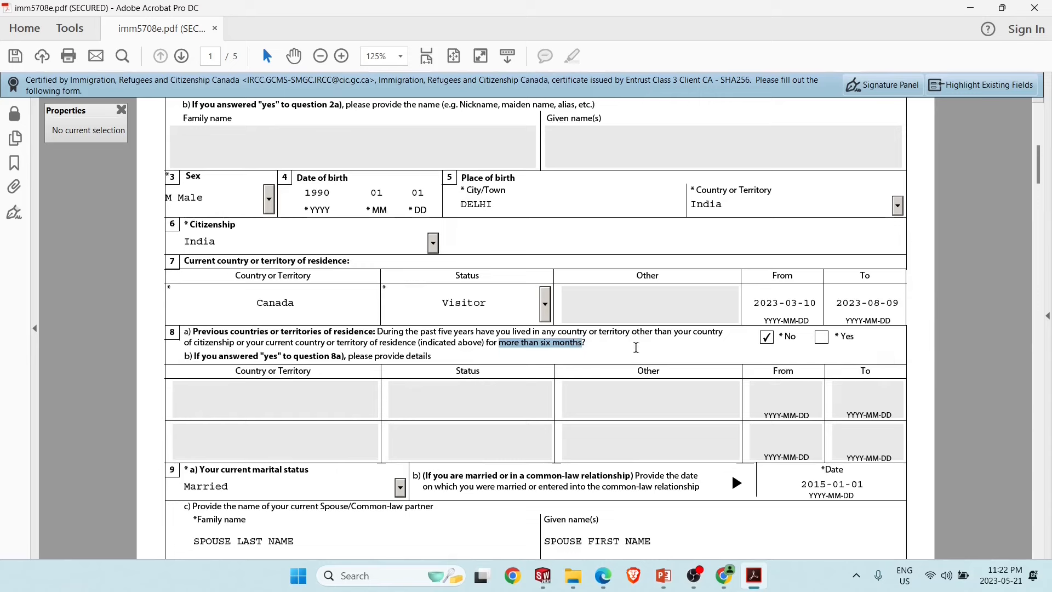
{"action": "scroll", "coordinate": [520, 357], "scroll_direction": "down", "scroll_amount": 4}
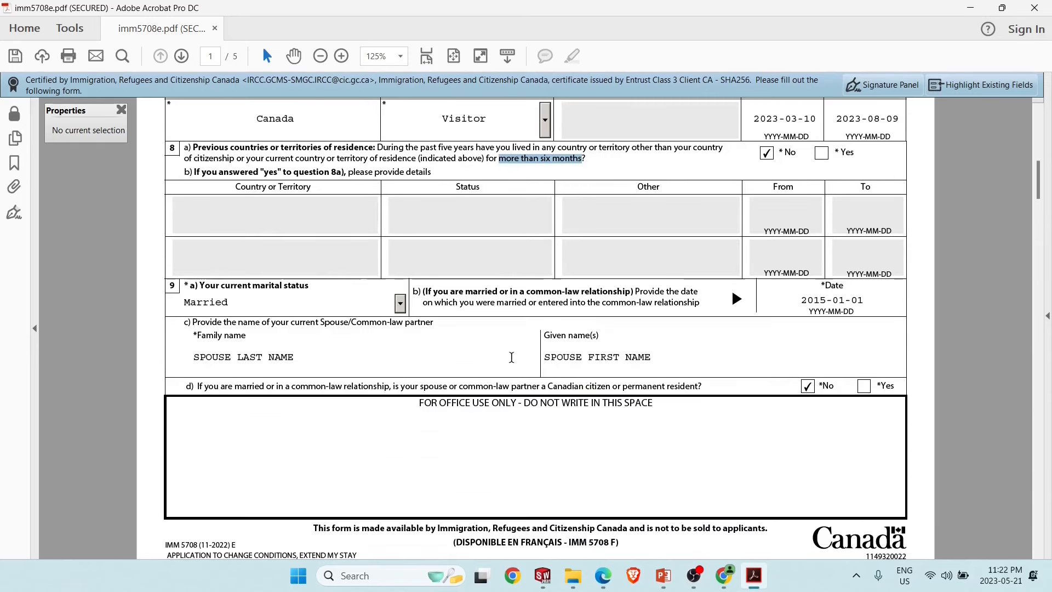
- Check the Marital status dropdown choices, leaving it set to Married
{"action": "left_click_drag", "start_coordinate": [201, 286], "coordinate": [309, 286]}
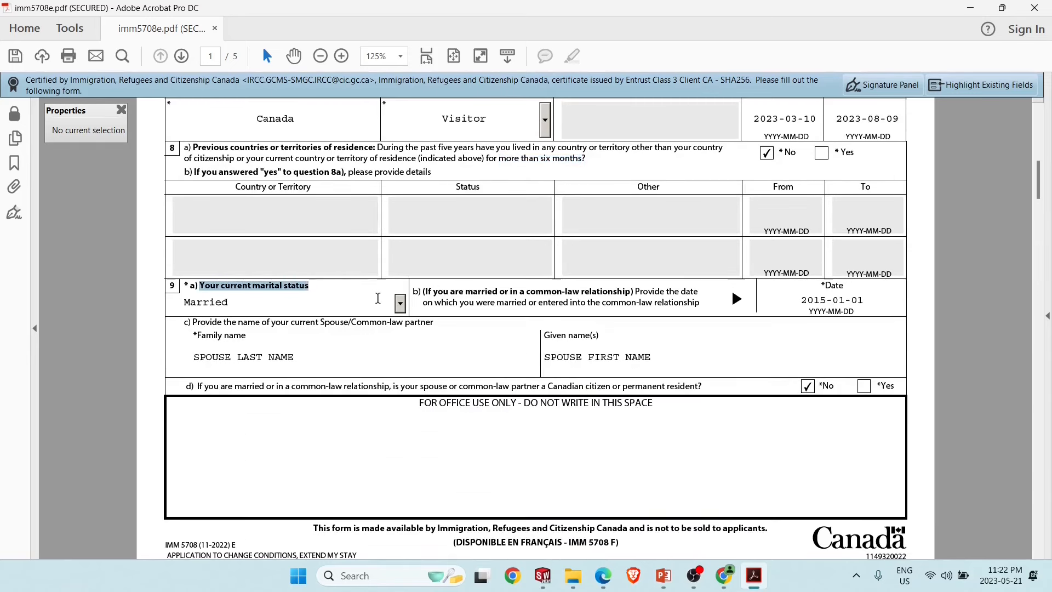
{"action": "left_click", "coordinate": [401, 302]}
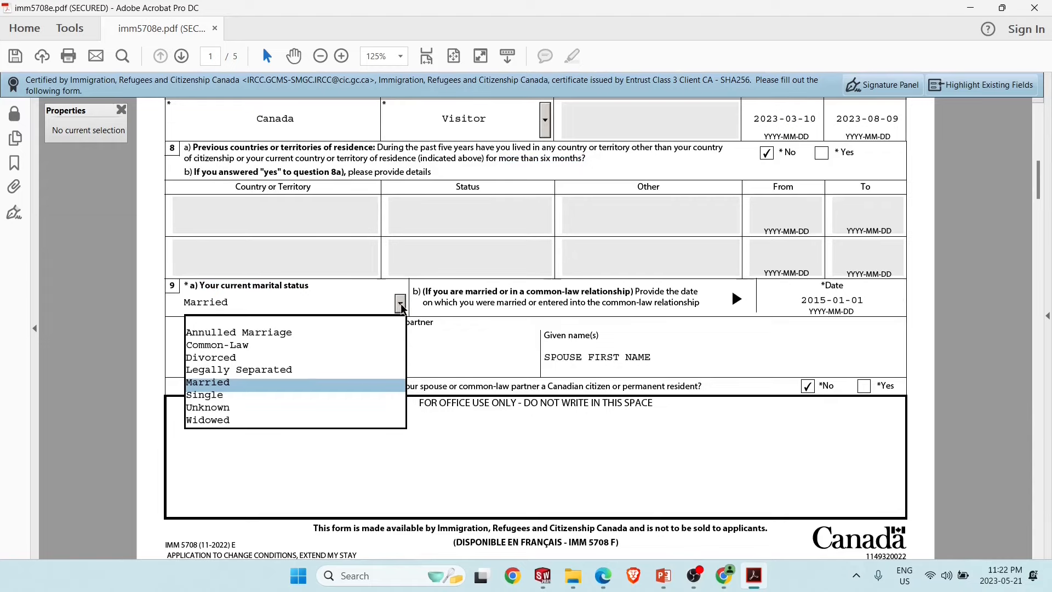
{"action": "left_click", "coordinate": [401, 305]}
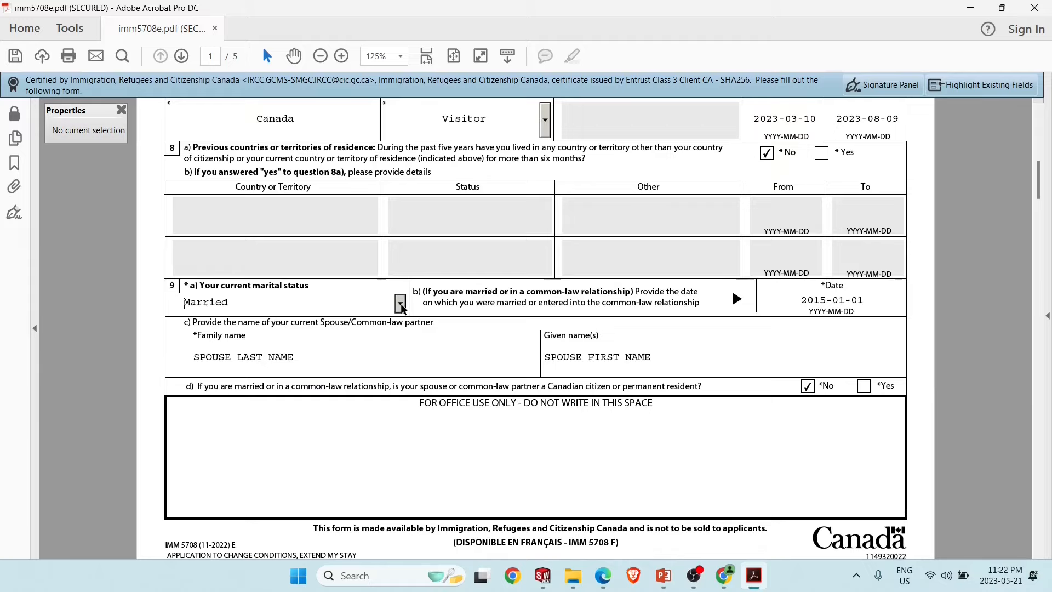
{"action": "left_click", "coordinate": [400, 305]}
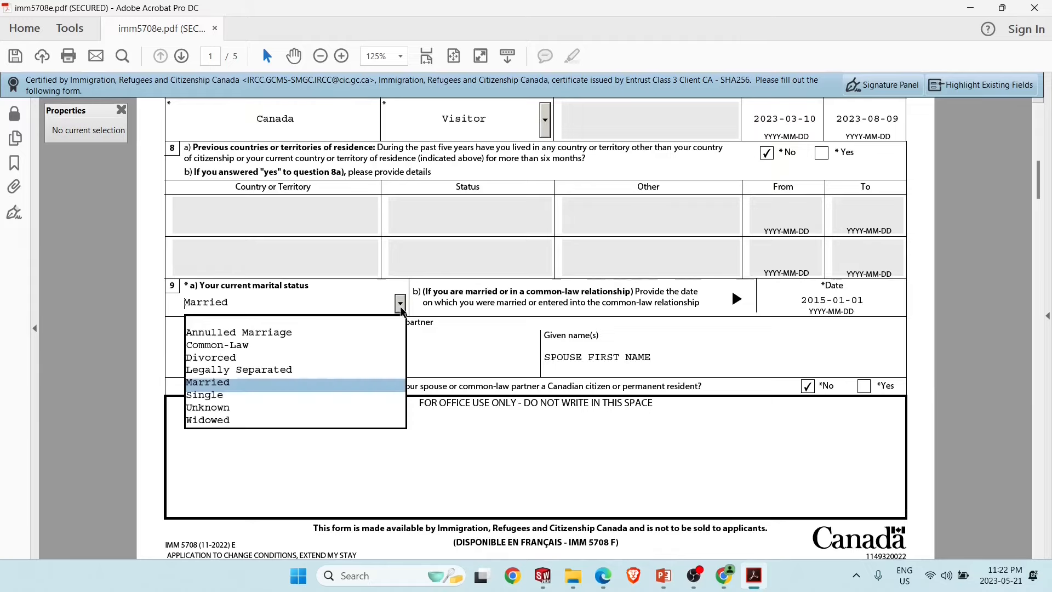
{"action": "left_click", "coordinate": [400, 305]}
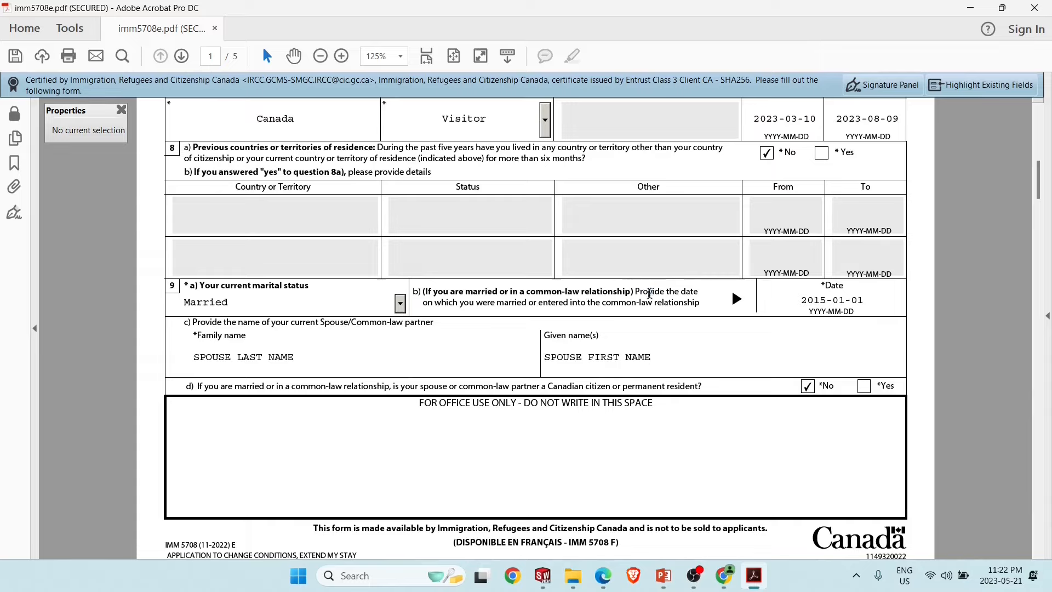
- Review the 9b marriage date instruction and the spouse's family and given name entries
{"action": "left_click_drag", "start_coordinate": [647, 295], "coordinate": [686, 306]}
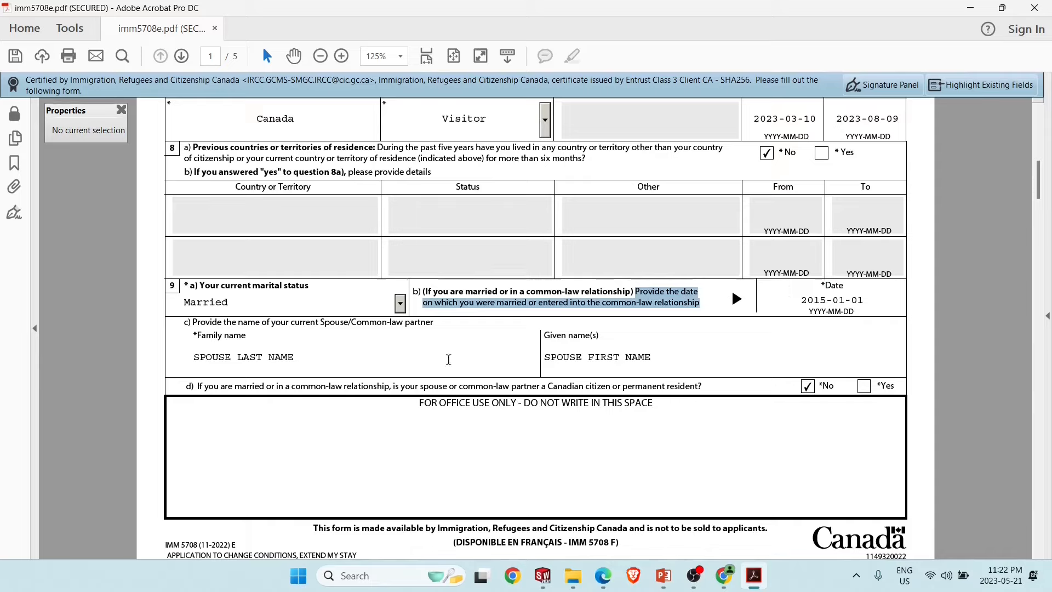
{"action": "left_click", "coordinate": [501, 359]}
{"action": "left_click_drag", "start_coordinate": [201, 357], "coordinate": [263, 357]}
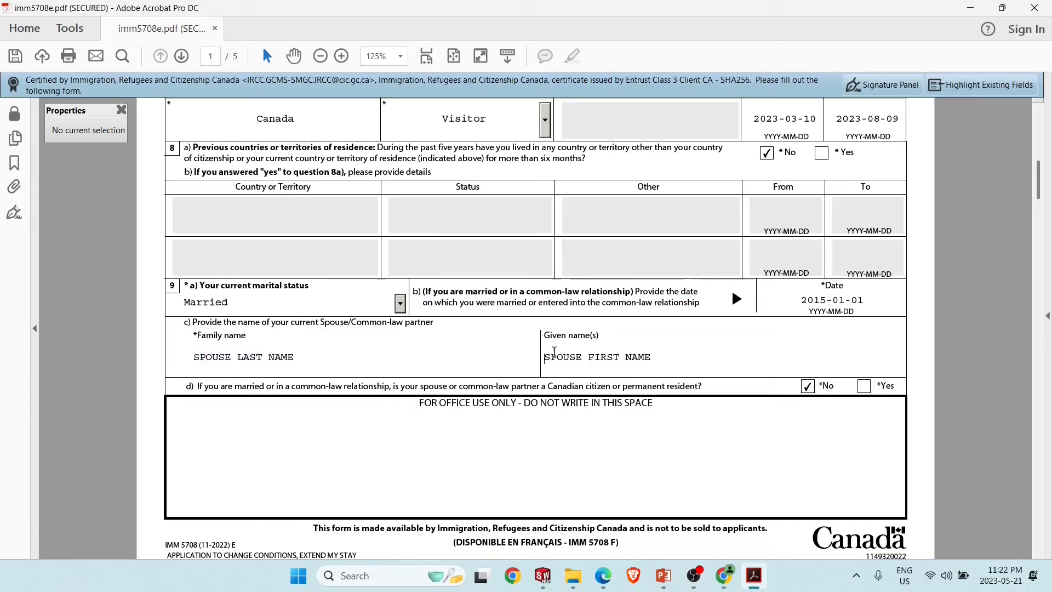
{"action": "left_click_drag", "start_coordinate": [576, 357], "coordinate": [639, 357]}
{"action": "scroll", "coordinate": [557, 398], "scroll_direction": "down", "scroll_amount": 6}
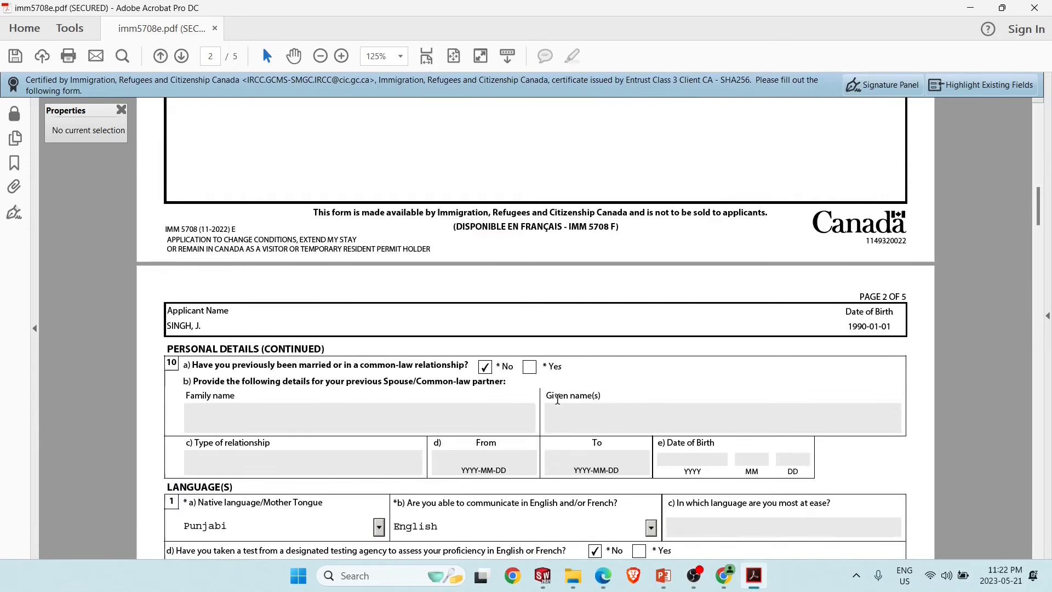
{"action": "left_click_drag", "start_coordinate": [192, 260], "coordinate": [381, 268]}
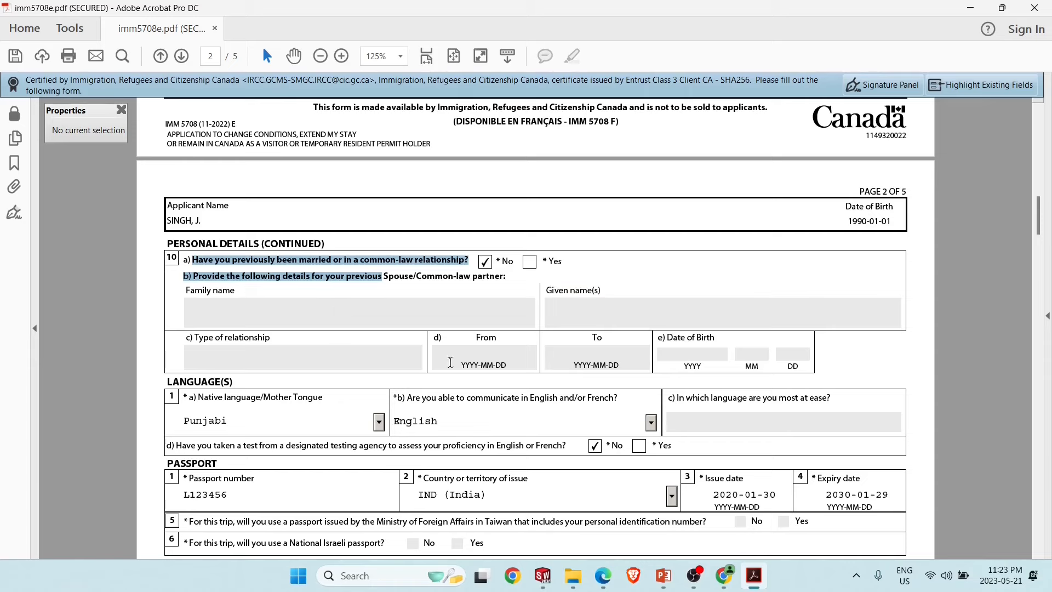
{"action": "left_click", "coordinate": [514, 302]}
{"action": "scroll", "coordinate": [406, 317], "scroll_direction": "down", "scroll_amount": 5}
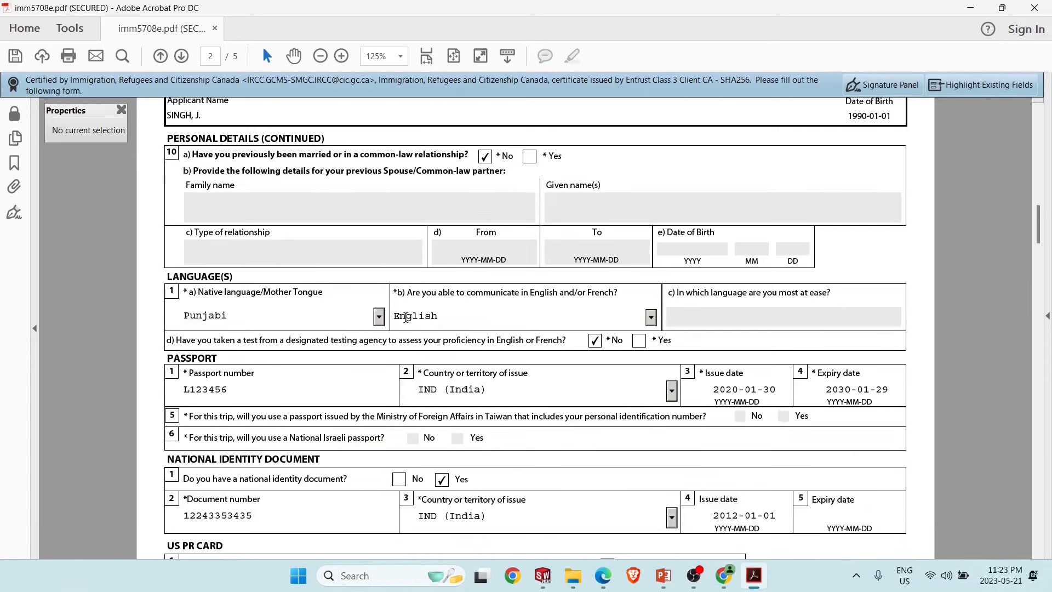
{"action": "left_click_drag", "start_coordinate": [198, 239], "coordinate": [318, 248]}
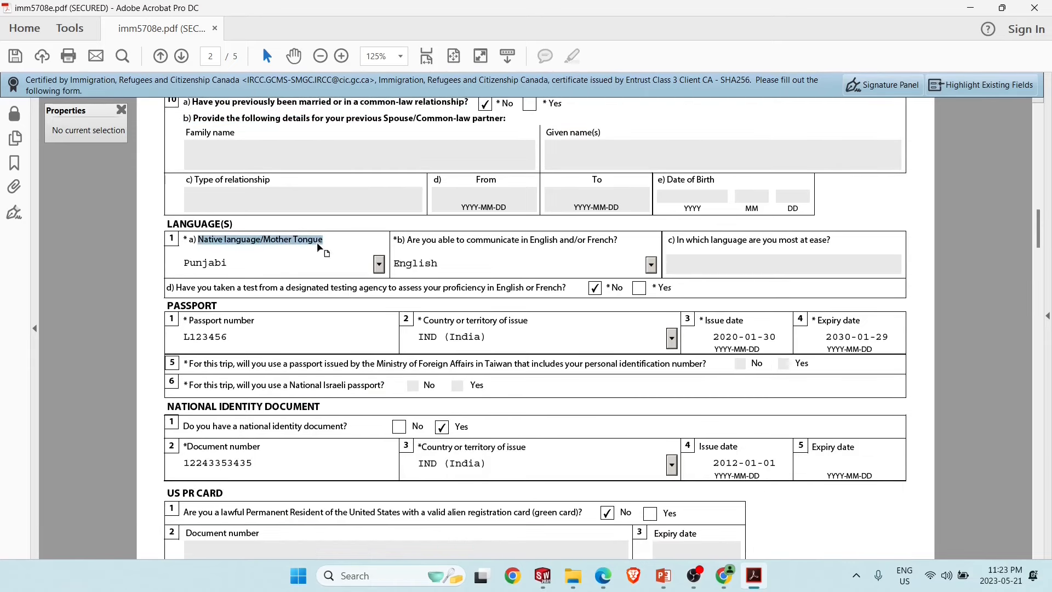
{"action": "left_click", "coordinate": [382, 265]}
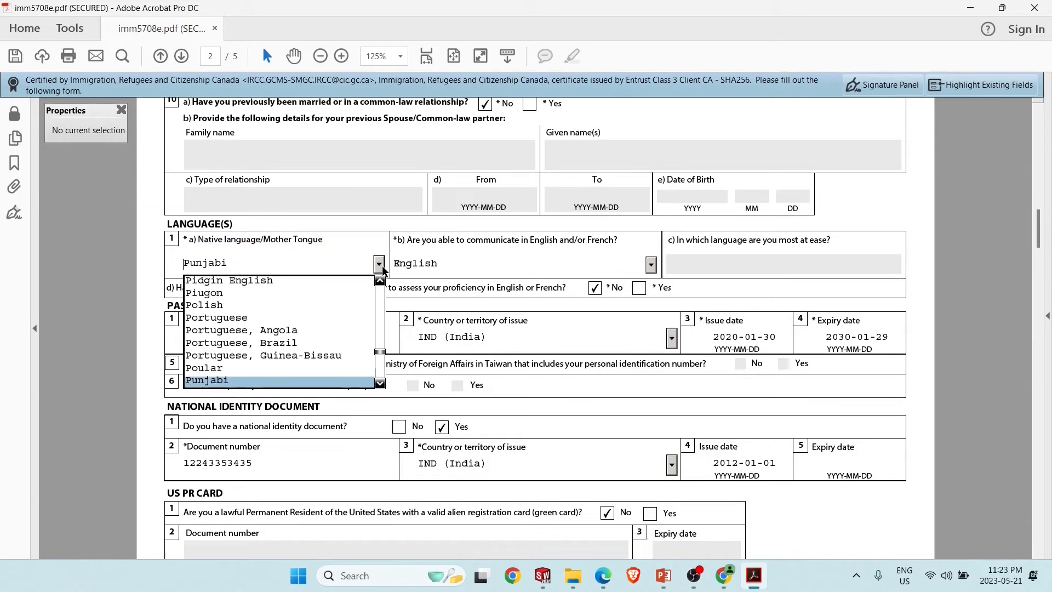
{"action": "left_click", "coordinate": [382, 265]}
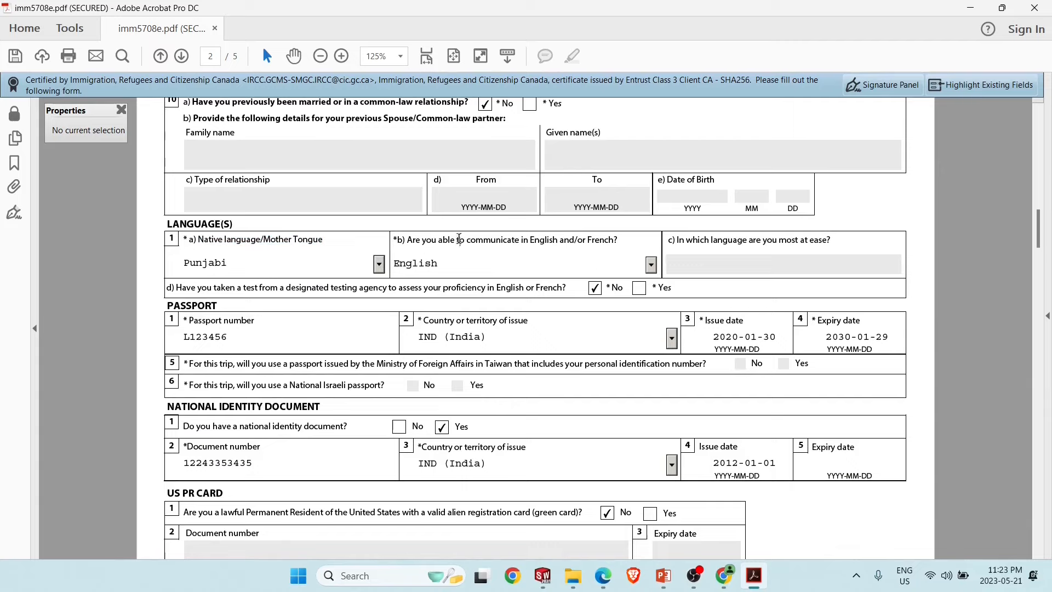
{"action": "left_click_drag", "start_coordinate": [457, 241], "coordinate": [586, 241]}
{"action": "left_click", "coordinate": [652, 265]}
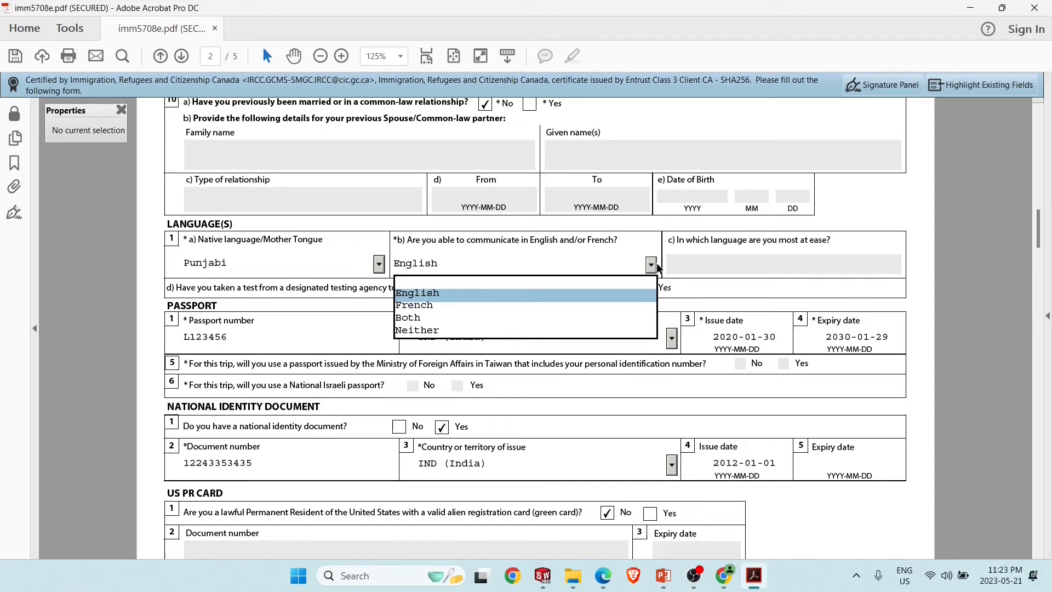
{"action": "left_click", "coordinate": [656, 262]}
{"action": "scroll", "coordinate": [284, 224], "scroll_direction": "down", "scroll_amount": 4}
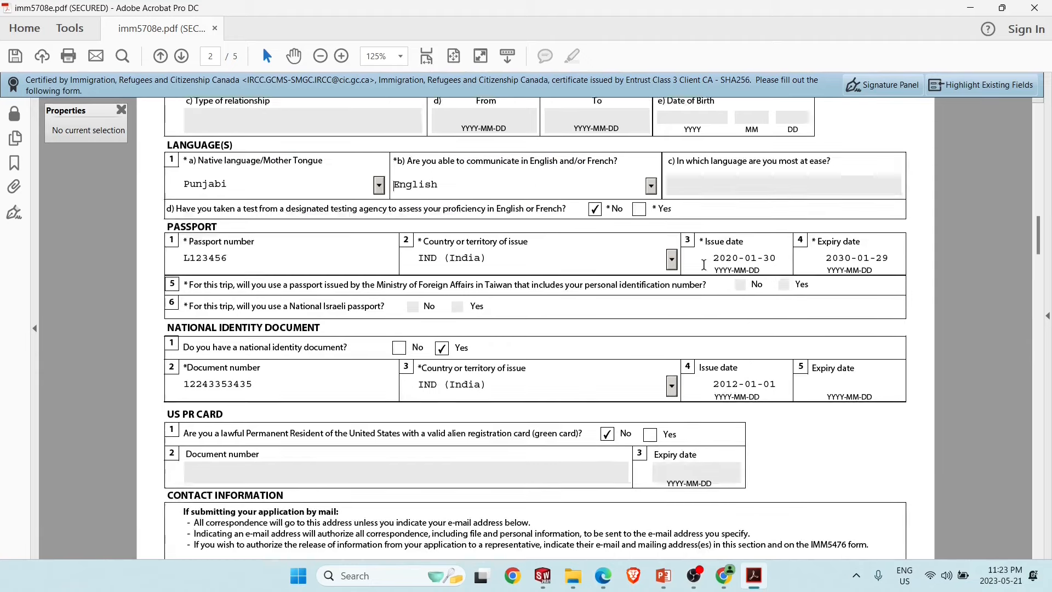
{"action": "left_click_drag", "start_coordinate": [176, 182], "coordinate": [515, 175]}
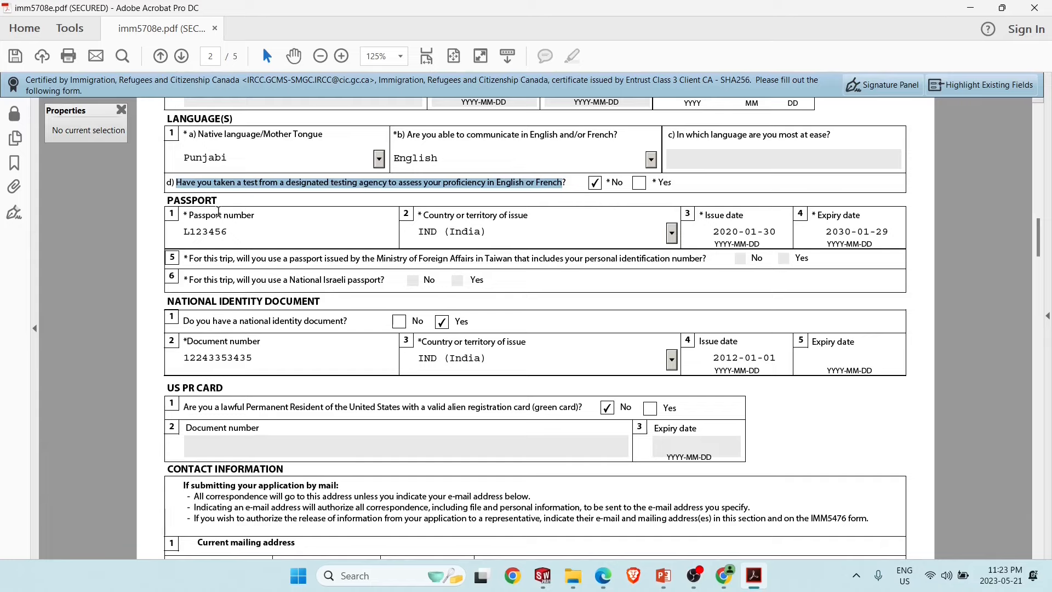
{"action": "left_click_drag", "start_coordinate": [204, 215], "coordinate": [265, 217]}
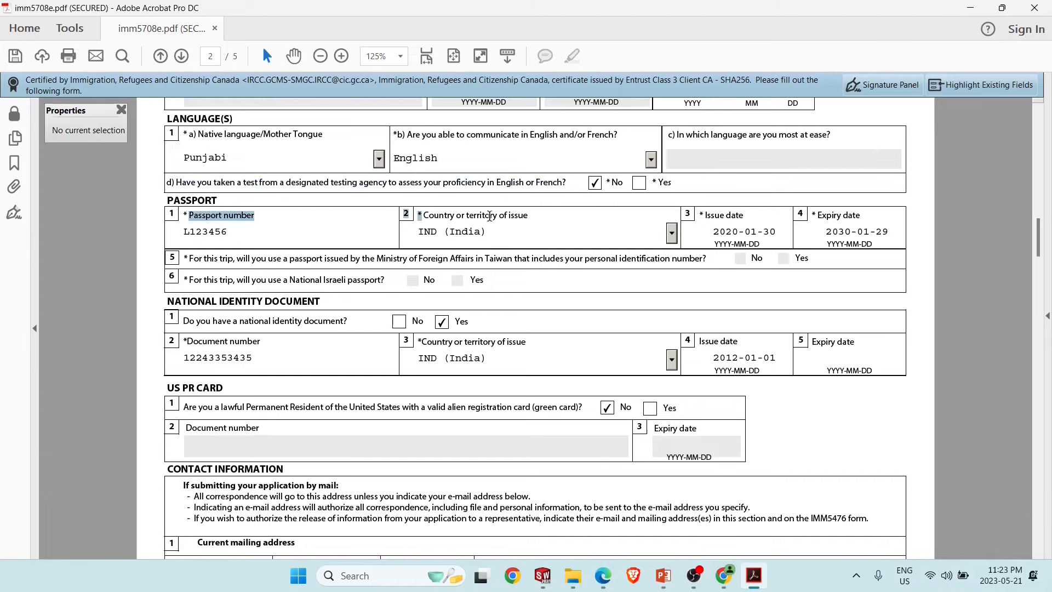
{"action": "left_click_drag", "start_coordinate": [490, 215], "coordinate": [513, 218]}
{"action": "double_click", "coordinate": [735, 216]}
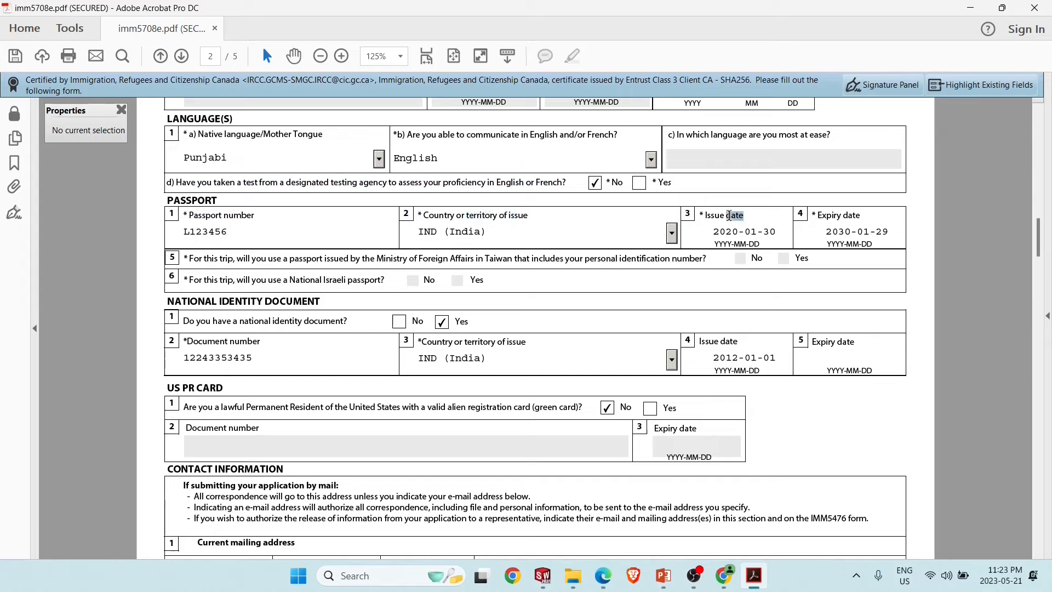
{"action": "left_click_drag", "start_coordinate": [818, 216], "coordinate": [856, 217]}
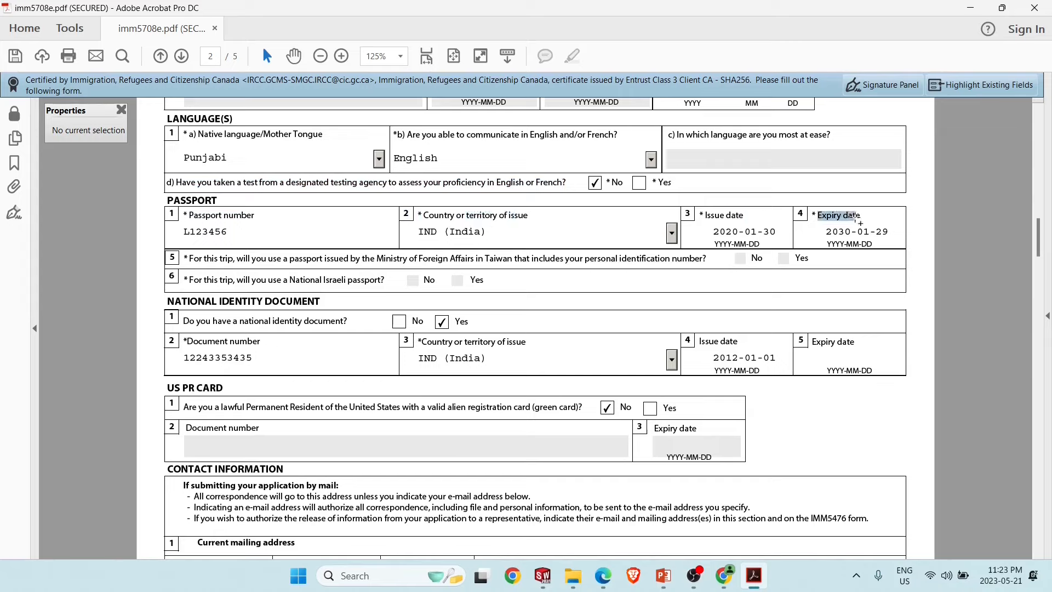
{"action": "left_click_drag", "start_coordinate": [185, 301], "coordinate": [304, 301]}
{"action": "scroll", "coordinate": [326, 324], "scroll_direction": "down", "scroll_amount": 3}
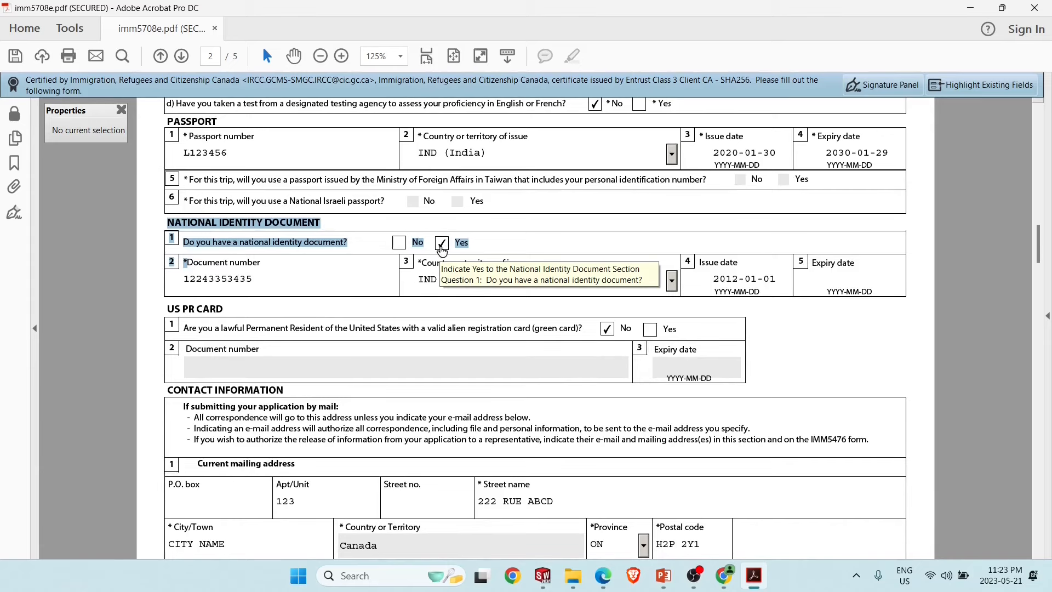
{"action": "double_click", "coordinate": [217, 272]}
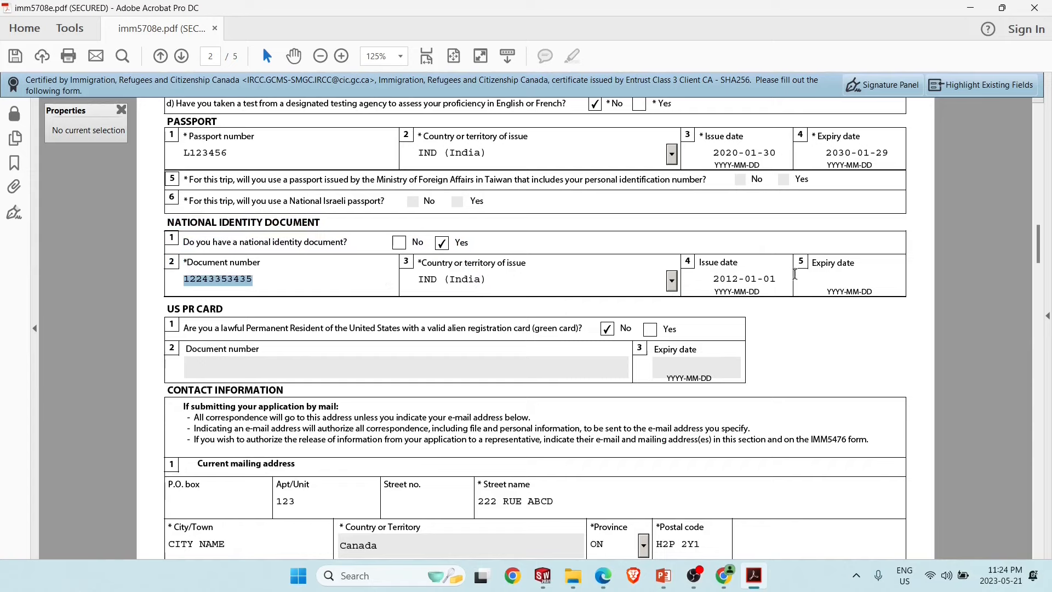
{"action": "left_click", "coordinate": [776, 234]}
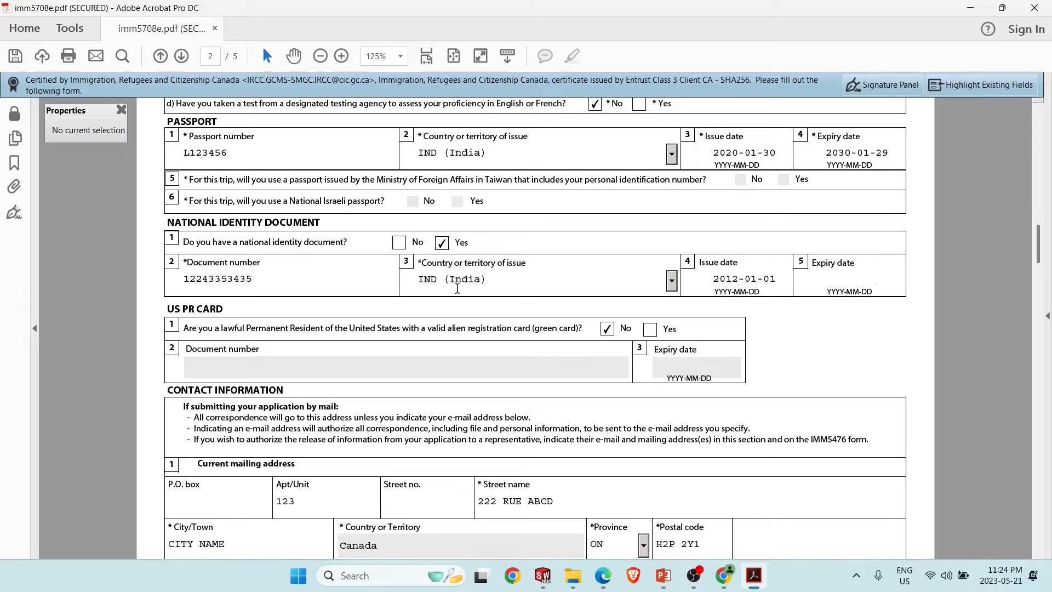
{"action": "double_click", "coordinate": [234, 275]}
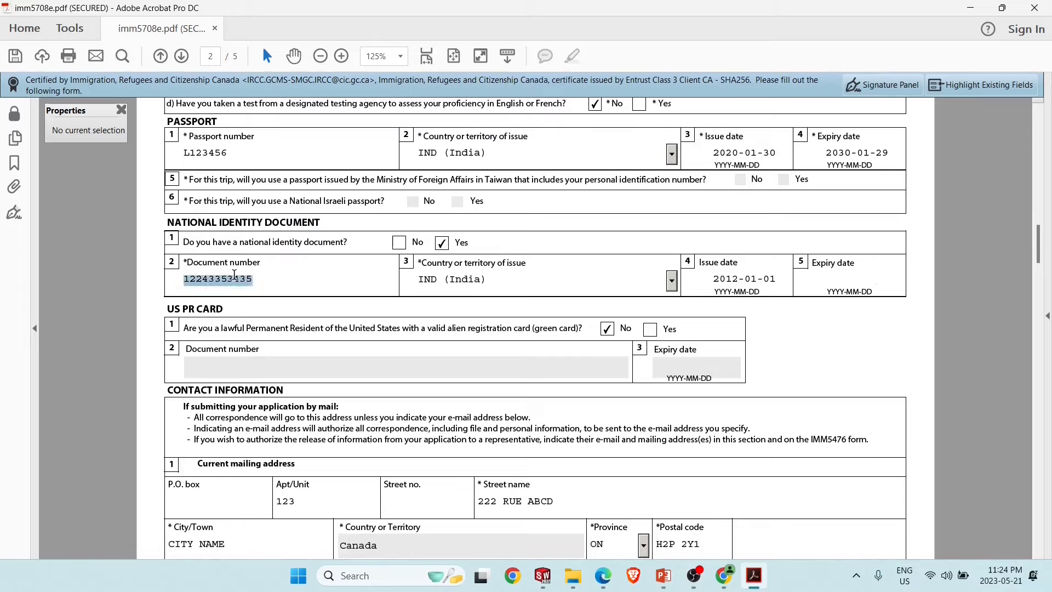
{"action": "left_click", "coordinate": [234, 275]}
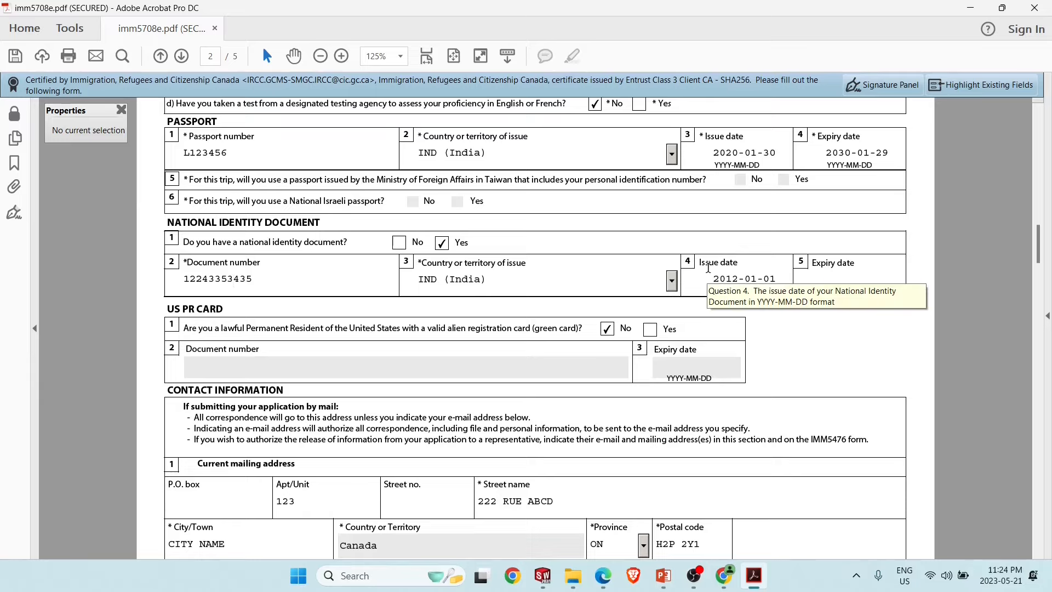
{"action": "scroll", "coordinate": [708, 267], "scroll_direction": "down", "scroll_amount": 3}
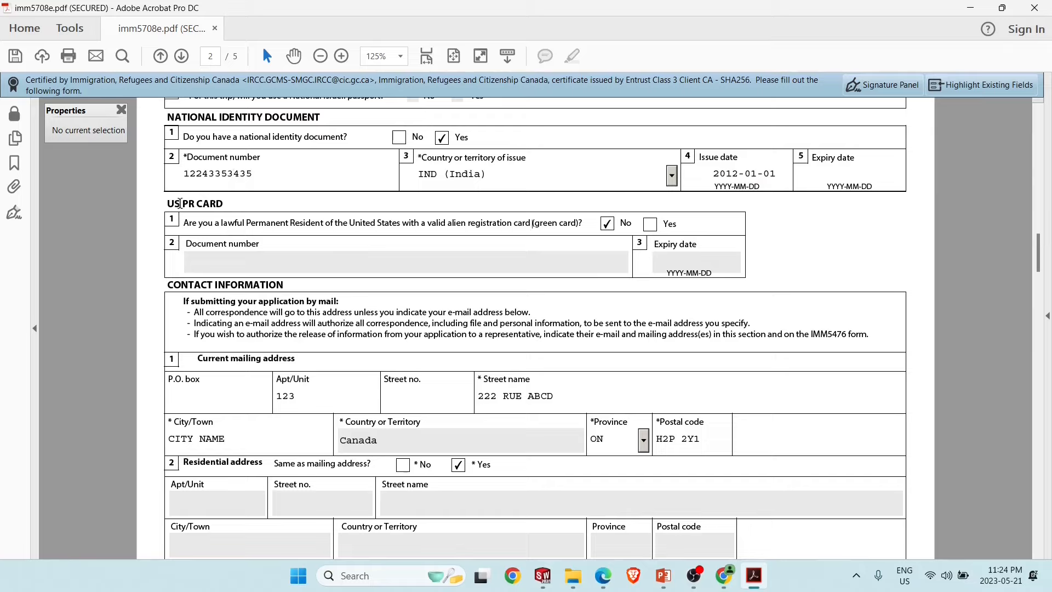
- Review the US PR card question and the current mailing address section
{"action": "left_click_drag", "start_coordinate": [169, 203], "coordinate": [228, 203]}
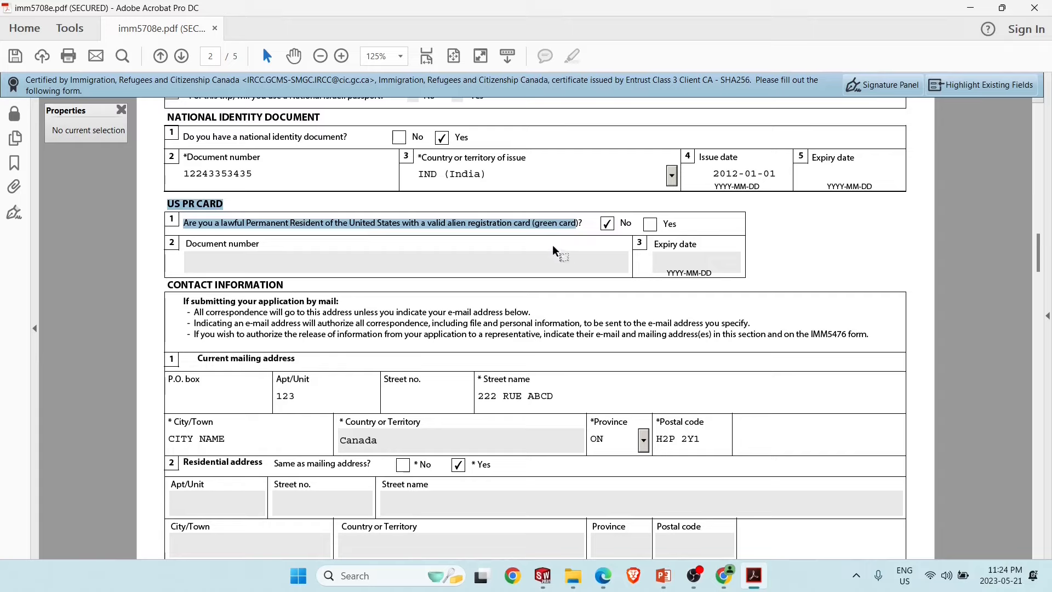
{"action": "left_click", "coordinate": [437, 310]}
{"action": "scroll", "coordinate": [435, 309], "scroll_direction": "down", "scroll_amount": 2}
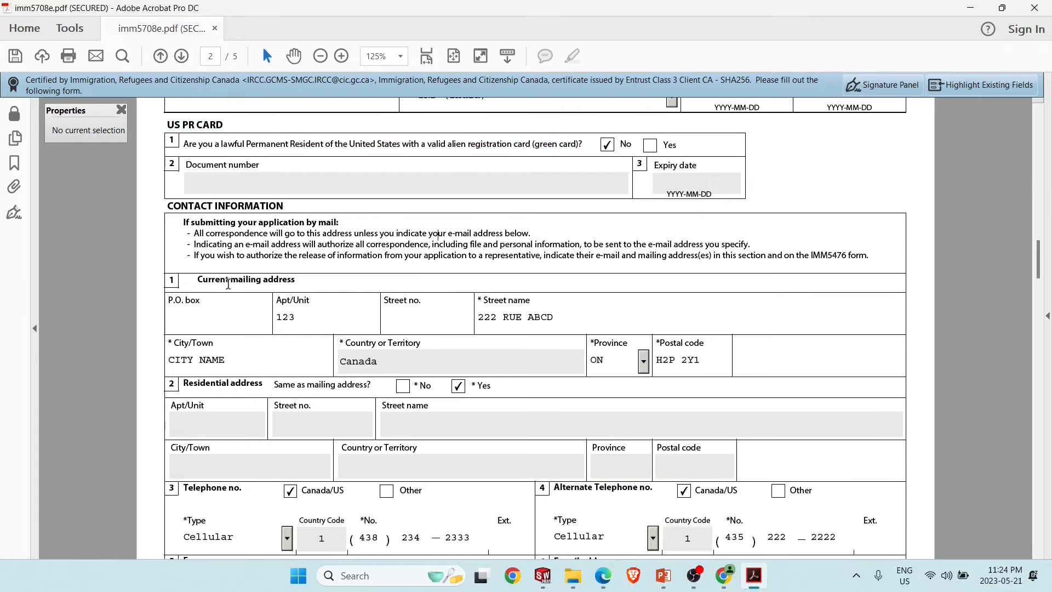
{"action": "left_click_drag", "start_coordinate": [388, 344], "coordinate": [208, 281]}
{"action": "left_click", "coordinate": [248, 281]}
{"action": "scroll", "coordinate": [304, 274], "scroll_direction": "down", "scroll_amount": 3}
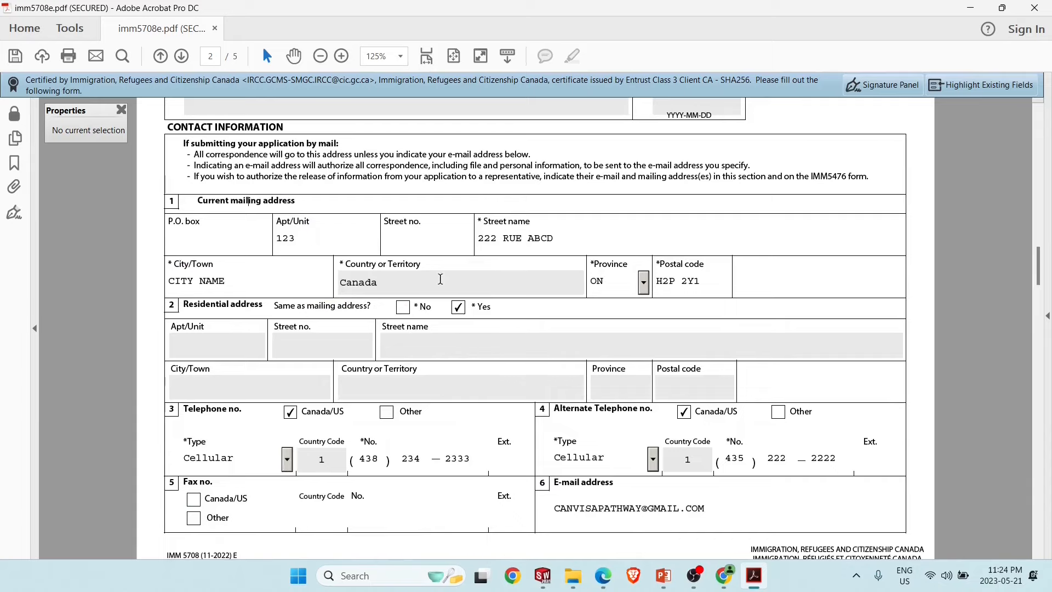
{"action": "scroll", "coordinate": [440, 280], "scroll_direction": "down", "scroll_amount": 2}
- Mark the residential address as Yes, same as the mailing address
{"action": "left_click_drag", "start_coordinate": [185, 251], "coordinate": [365, 253]}
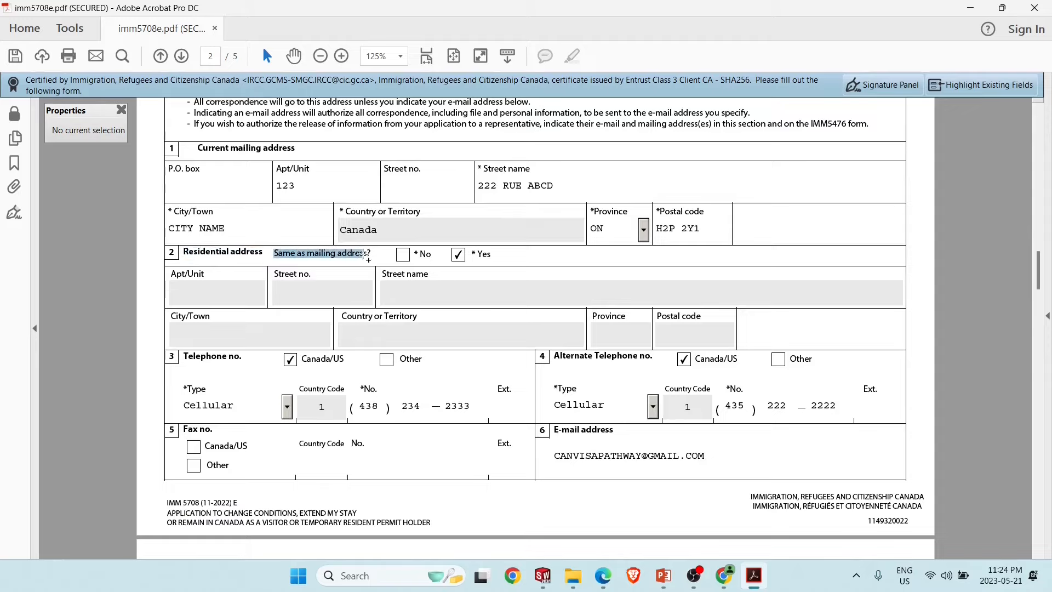
{"action": "left_click", "coordinate": [458, 255]}
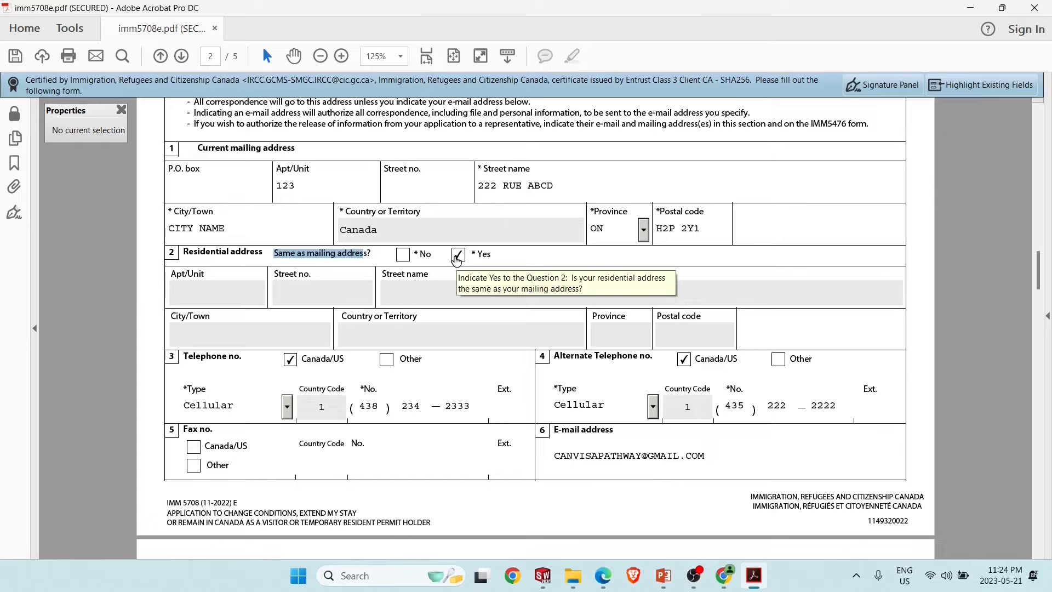
{"action": "scroll", "coordinate": [354, 313], "scroll_direction": "down", "scroll_amount": 3}
- Review the telephone numbers and the entered e-mail address in the contact section
{"action": "left_click_drag", "start_coordinate": [186, 277], "coordinate": [270, 283]}
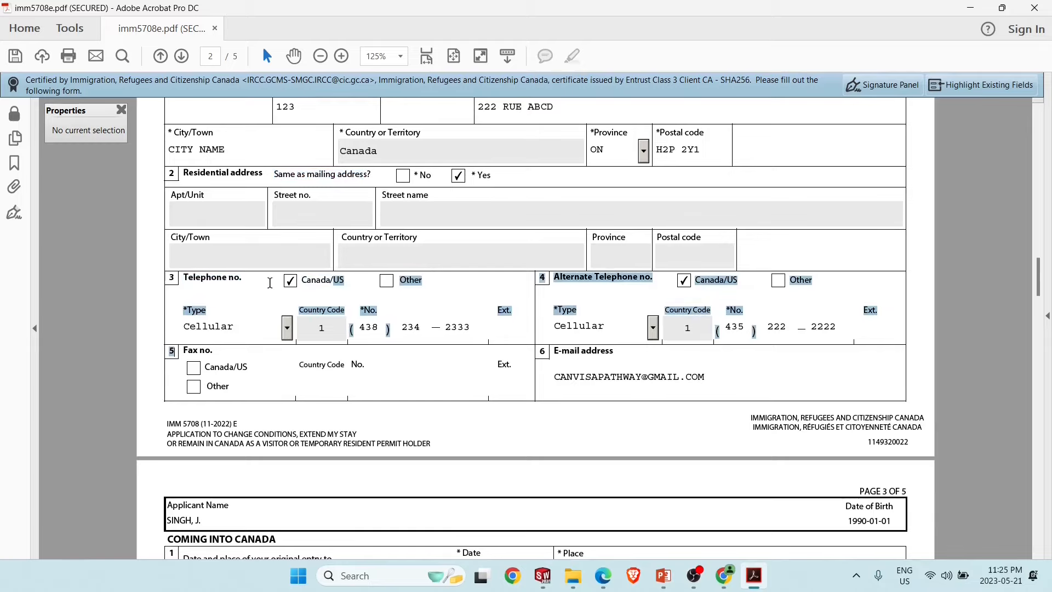
{"action": "left_click", "coordinate": [627, 282]}
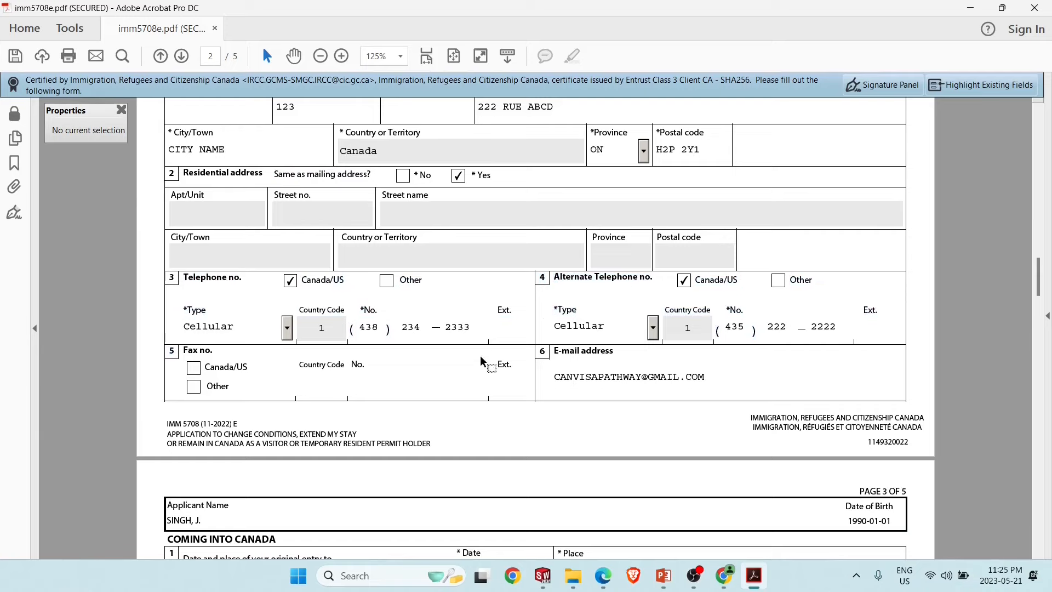
{"action": "scroll", "coordinate": [472, 360], "scroll_direction": "down", "scroll_amount": 5}
{"action": "scroll", "coordinate": [474, 360], "scroll_direction": "down", "scroll_amount": 1}
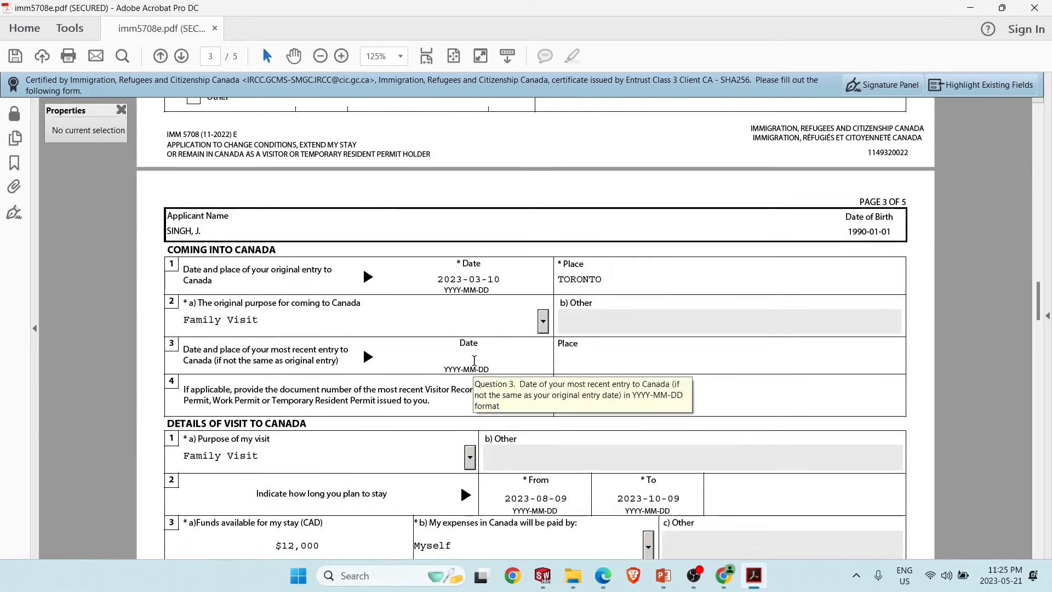
{"action": "scroll", "coordinate": [297, 310], "scroll_direction": "up", "scroll_amount": 1}
{"action": "scroll", "coordinate": [298, 310], "scroll_direction": "up", "scroll_amount": 3}
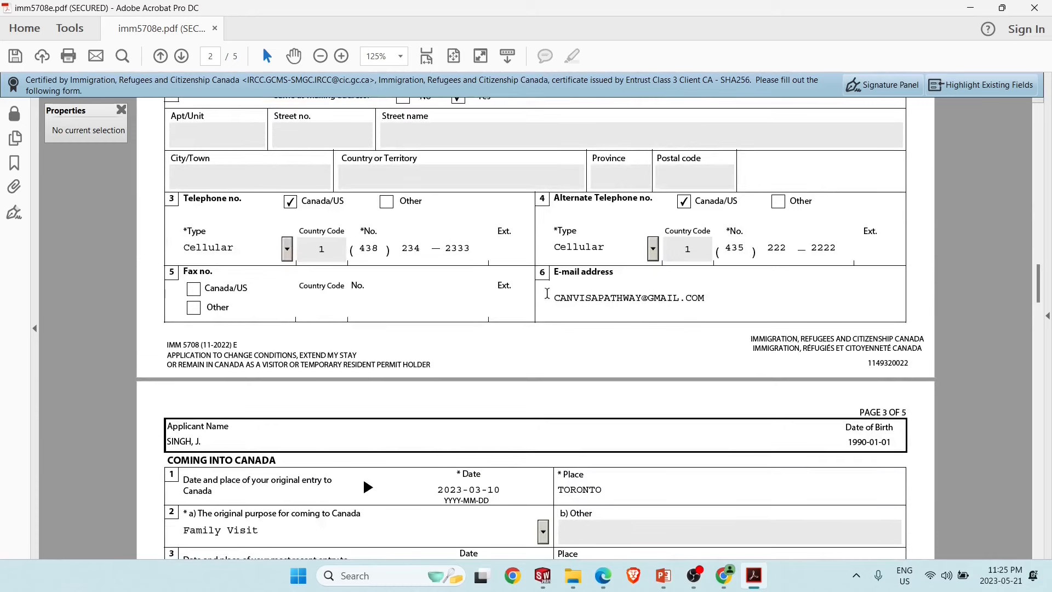
{"action": "left_click_drag", "start_coordinate": [590, 297], "coordinate": [735, 298]}
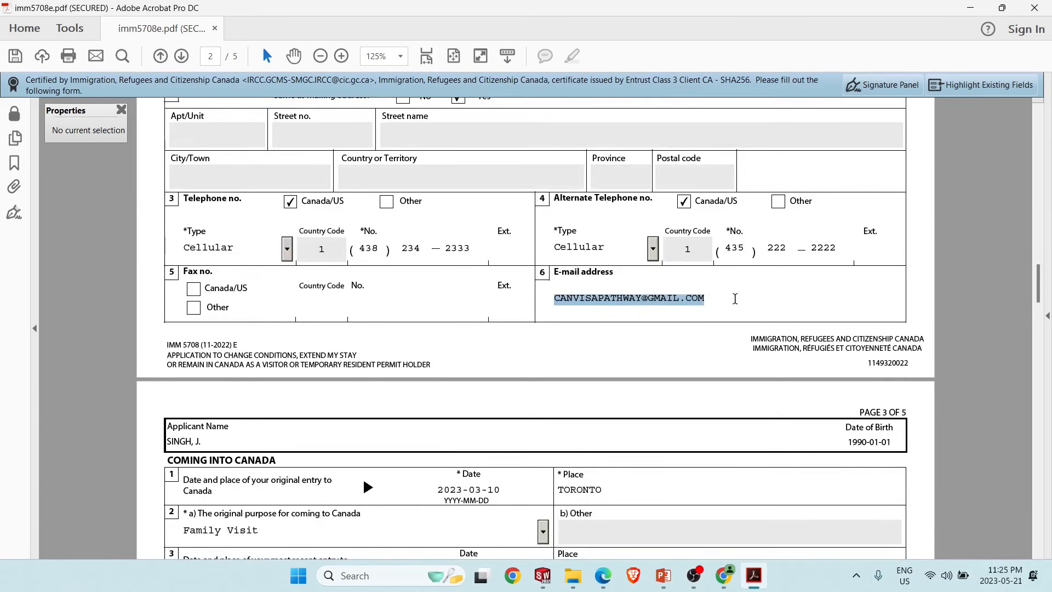
{"action": "scroll", "coordinate": [734, 298], "scroll_direction": "down", "scroll_amount": 3}
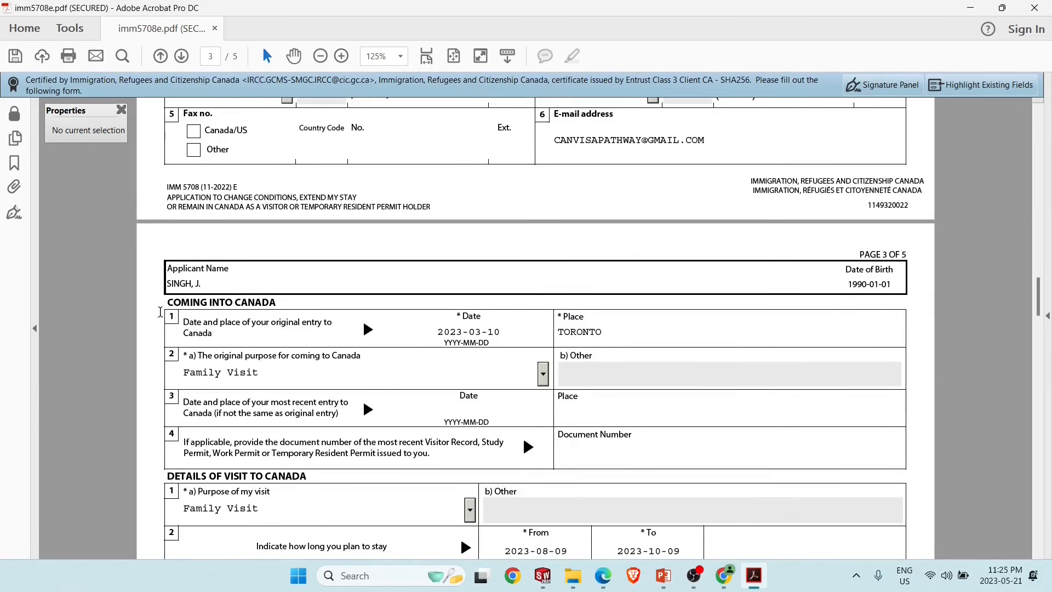
{"action": "left_click_drag", "start_coordinate": [157, 304], "coordinate": [280, 306]}
{"action": "scroll", "coordinate": [277, 307], "scroll_direction": "down", "scroll_amount": 3}
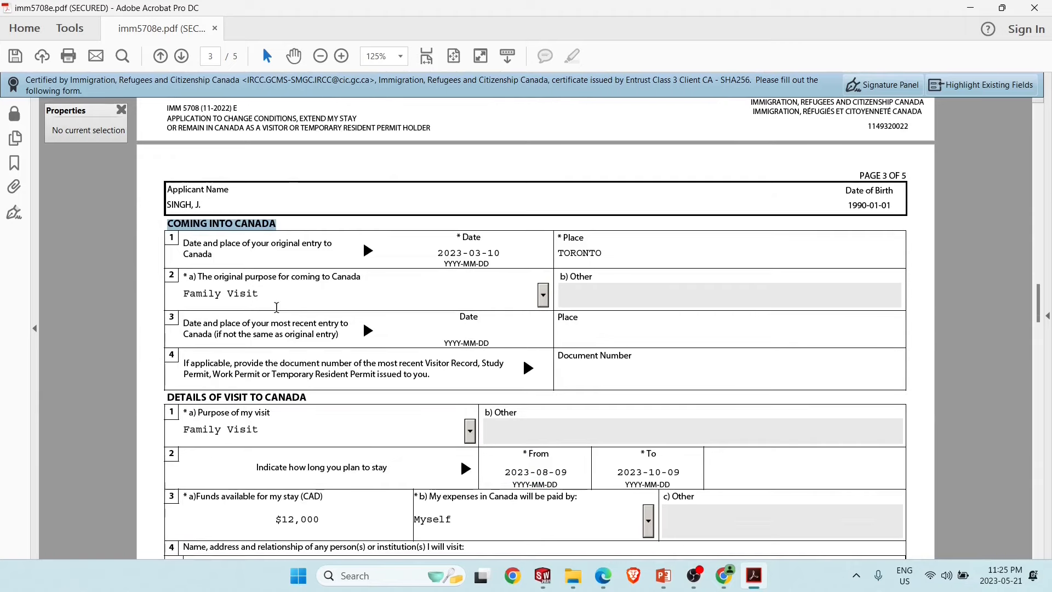
{"action": "left_click_drag", "start_coordinate": [184, 244], "coordinate": [224, 262]}
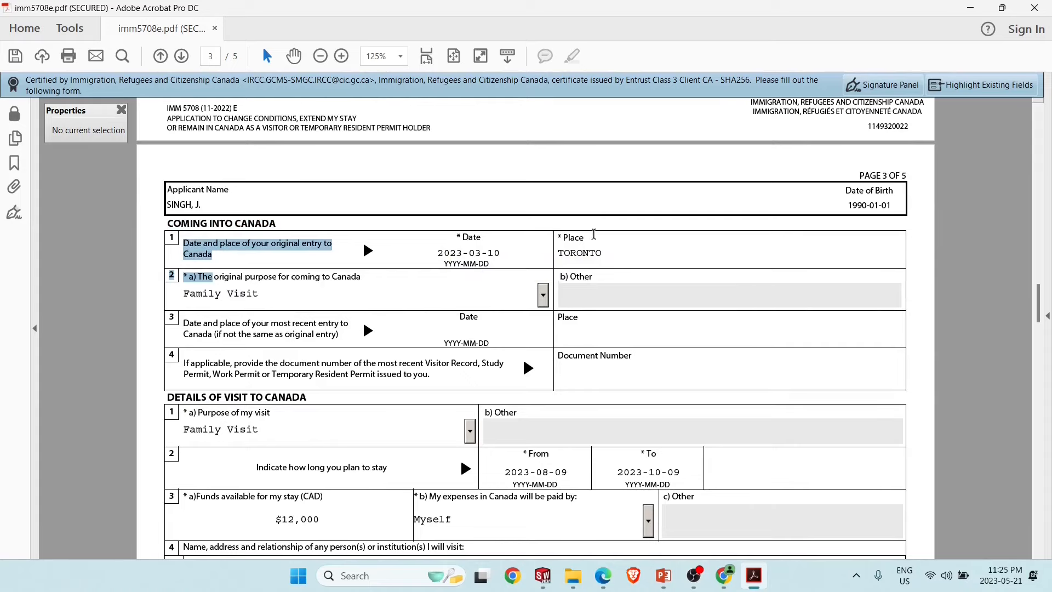
{"action": "left_click", "coordinate": [569, 238]}
{"action": "triple_click", "coordinate": [569, 238]}
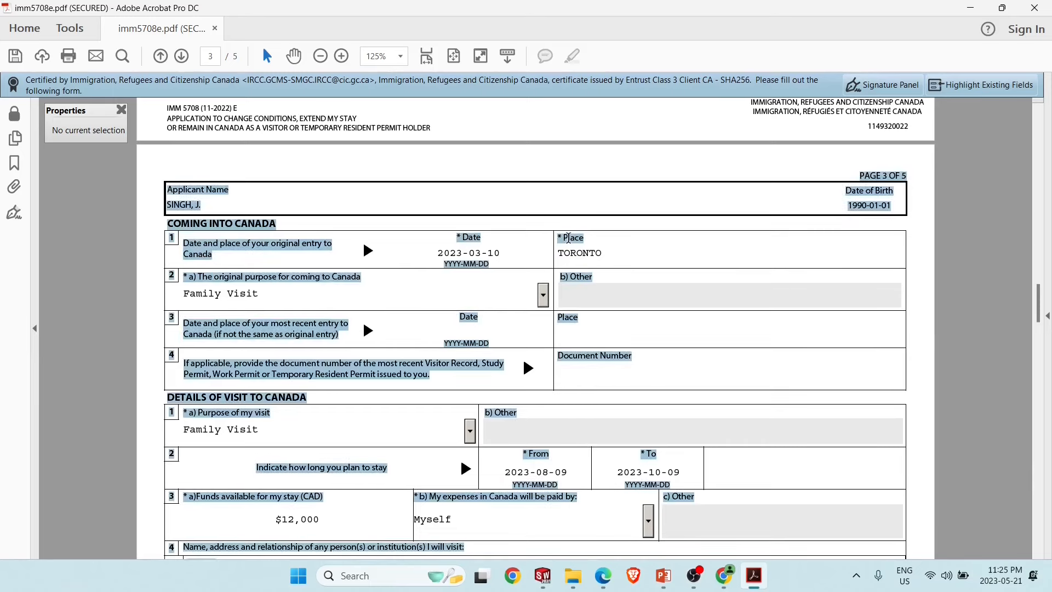
{"action": "left_click", "coordinate": [567, 238]}
{"action": "left_click_drag", "start_coordinate": [566, 238], "coordinate": [585, 240]}
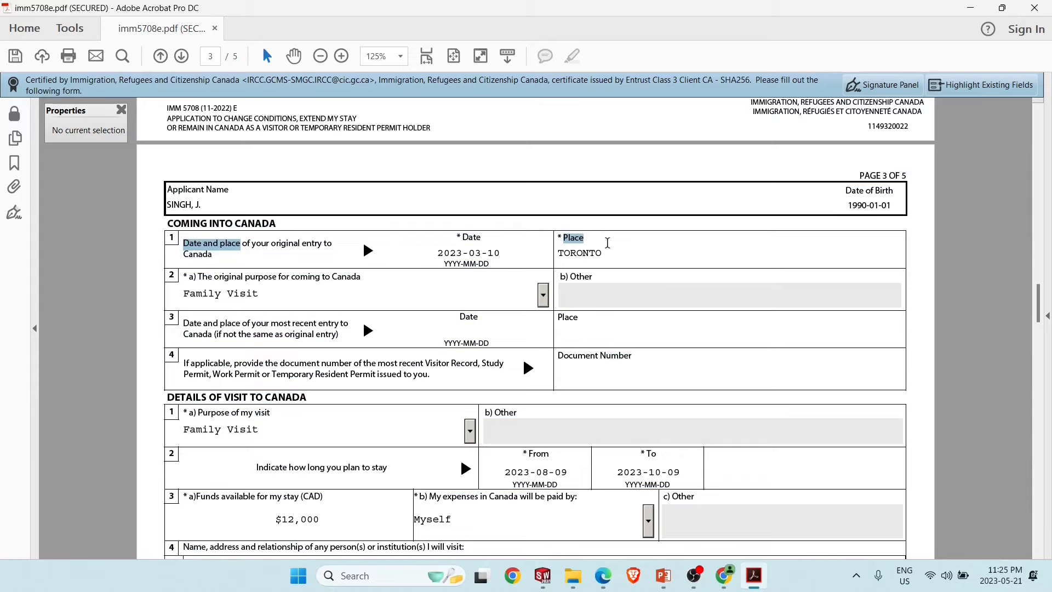
{"action": "left_click", "coordinate": [607, 243]}
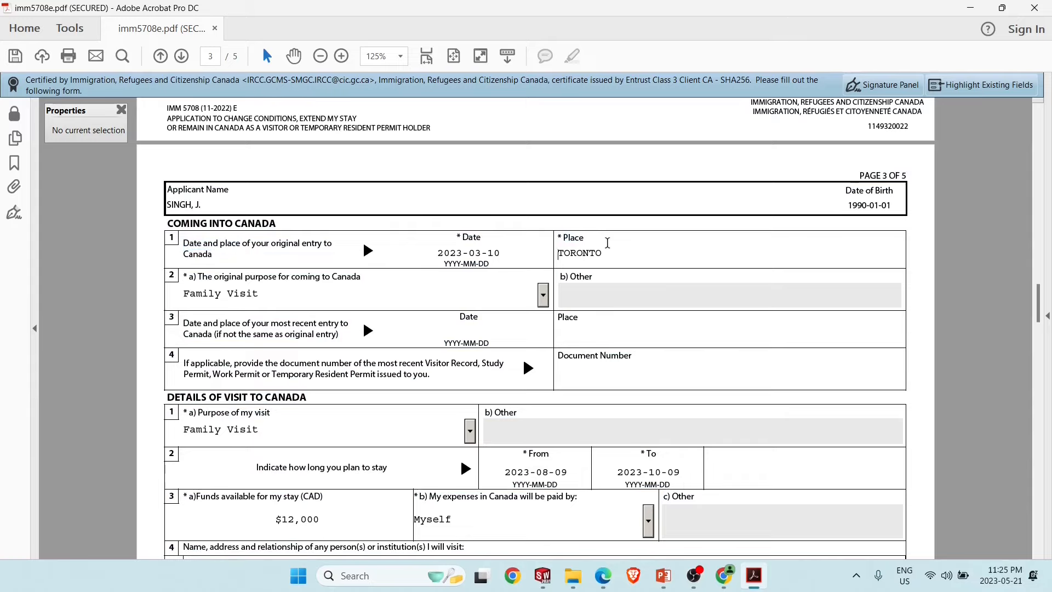
{"action": "left_click_drag", "start_coordinate": [198, 277], "coordinate": [357, 281]}
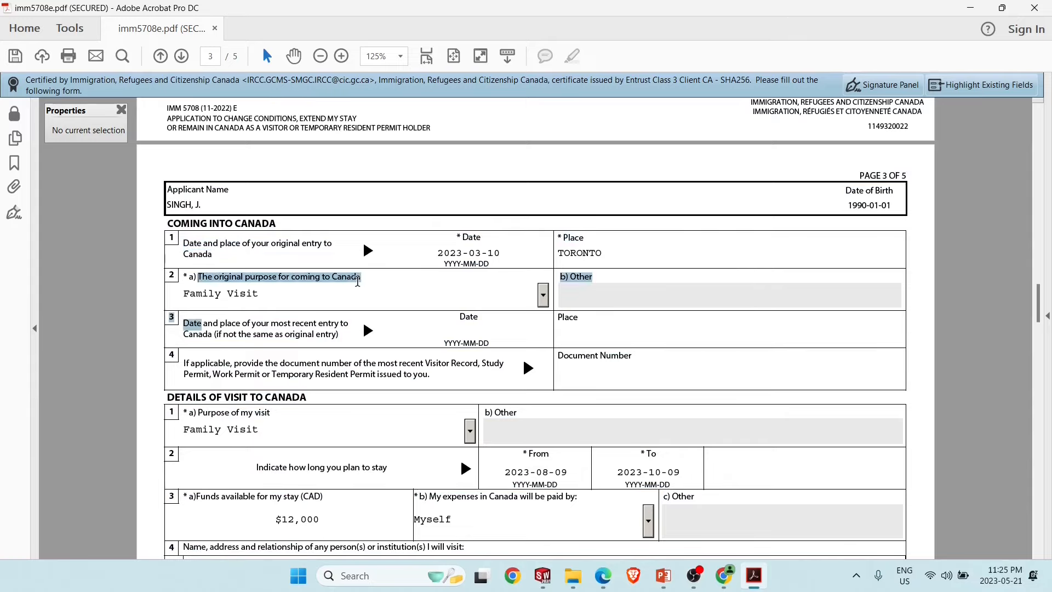
{"action": "left_click", "coordinate": [543, 296]}
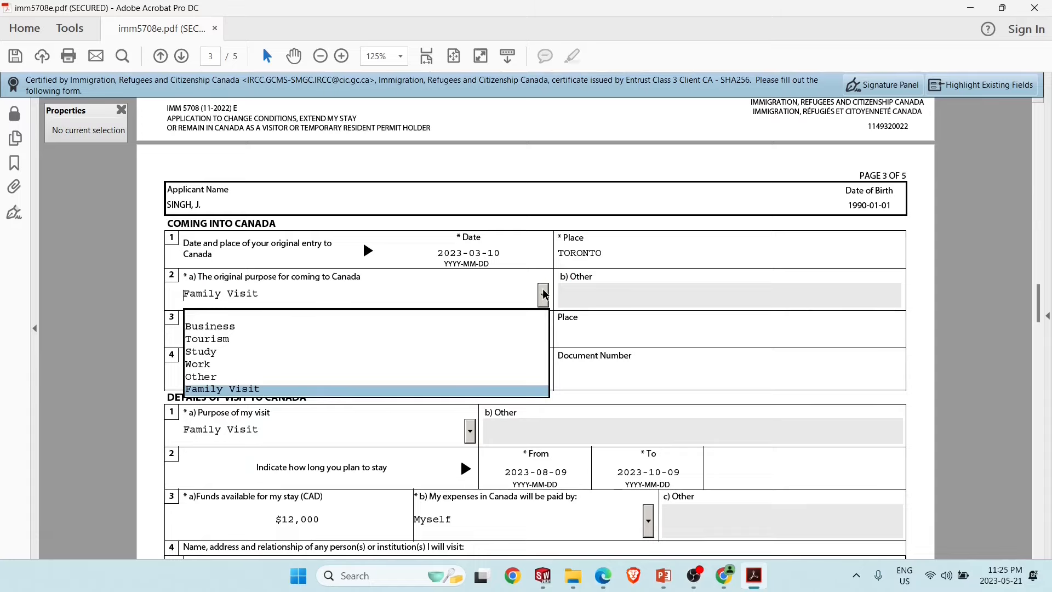
{"action": "left_click", "coordinate": [543, 295]}
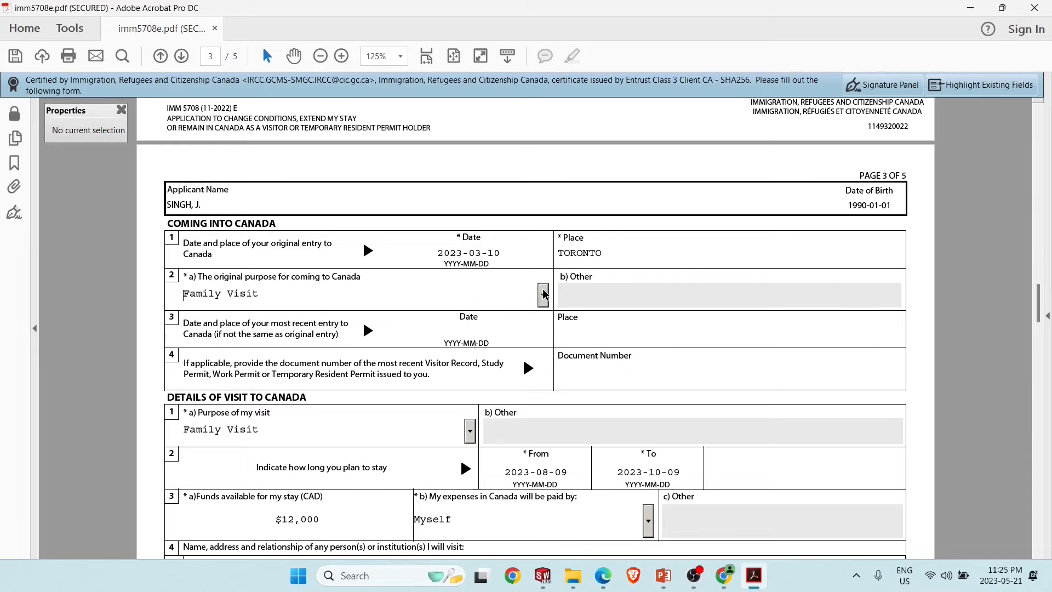
{"action": "scroll", "coordinate": [495, 371], "scroll_direction": "down", "scroll_amount": 1}
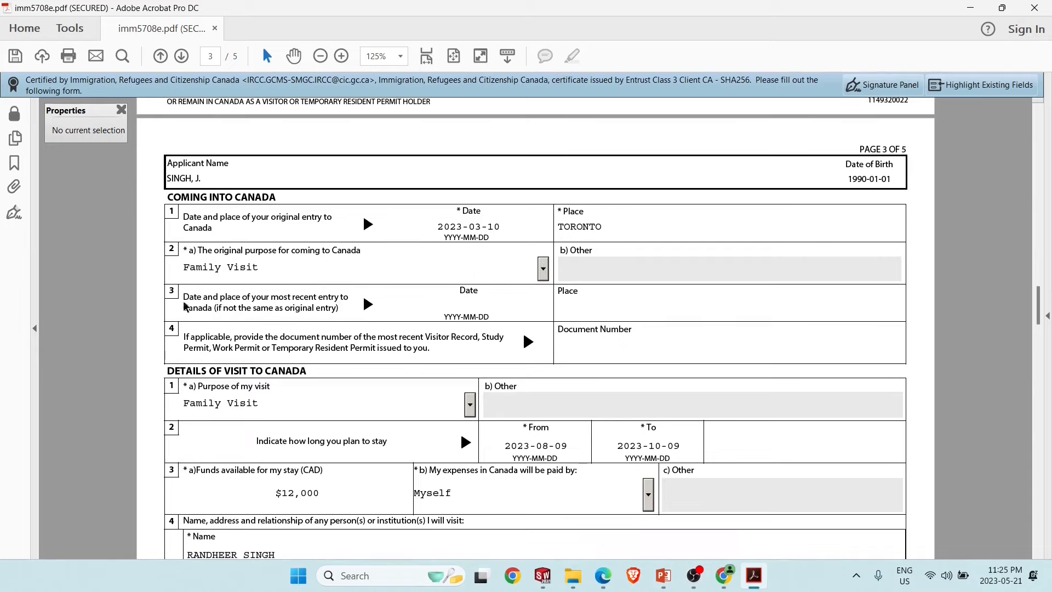
{"action": "left_click_drag", "start_coordinate": [184, 298], "coordinate": [339, 311]}
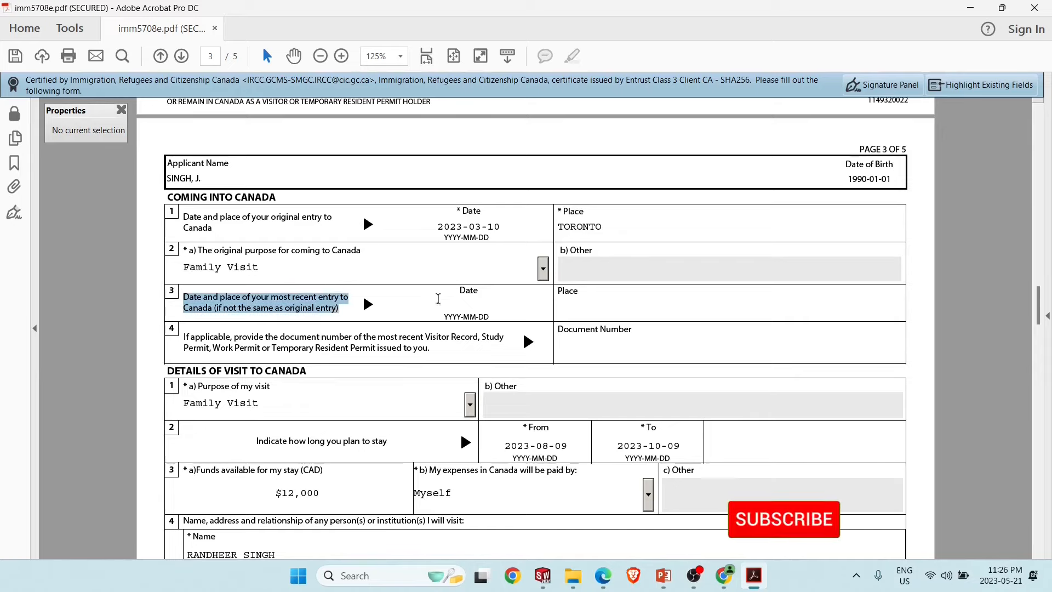
{"action": "left_click_drag", "start_coordinate": [252, 217], "coordinate": [209, 227]}
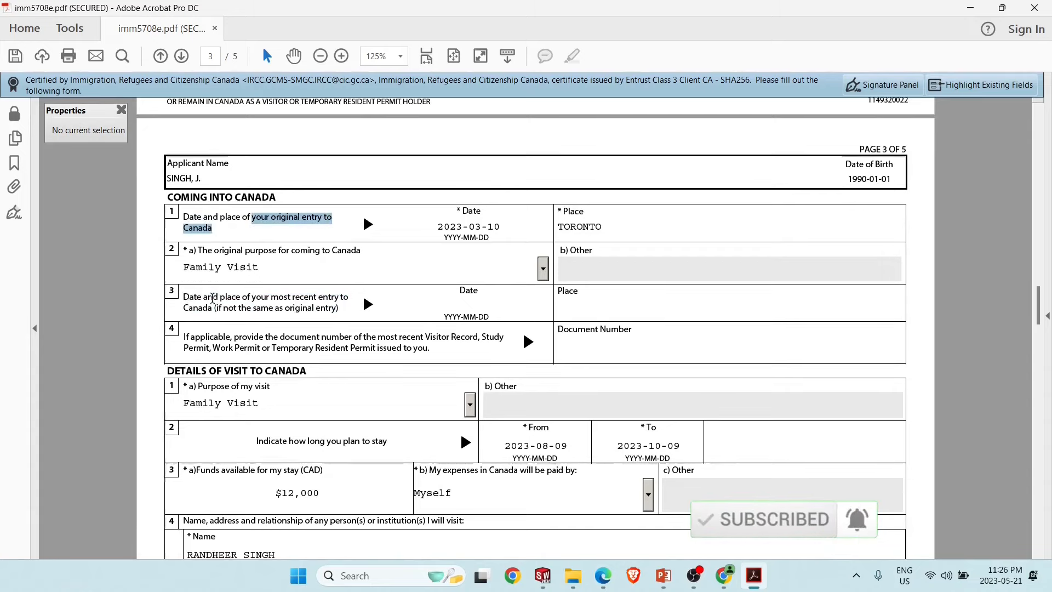
{"action": "double_click", "coordinate": [212, 299]}
{"action": "left_click", "coordinate": [223, 307]}
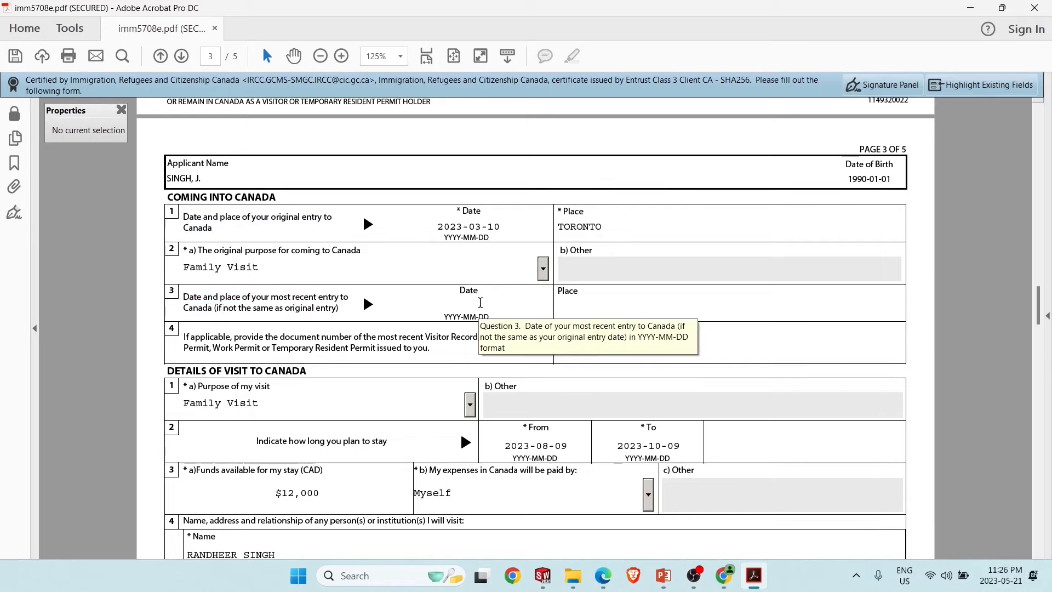
{"action": "left_click_drag", "start_coordinate": [183, 297], "coordinate": [316, 308]}
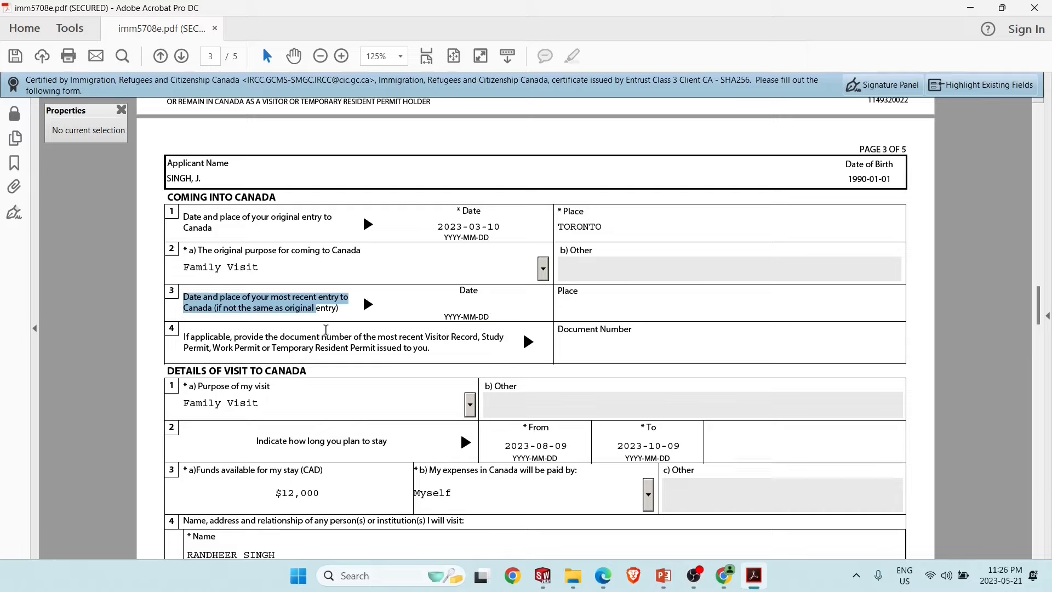
{"action": "left_click", "coordinate": [324, 330]}
{"action": "left_click_drag", "start_coordinate": [354, 336], "coordinate": [185, 338]}
{"action": "left_click_drag", "start_coordinate": [424, 336], "coordinate": [453, 348]}
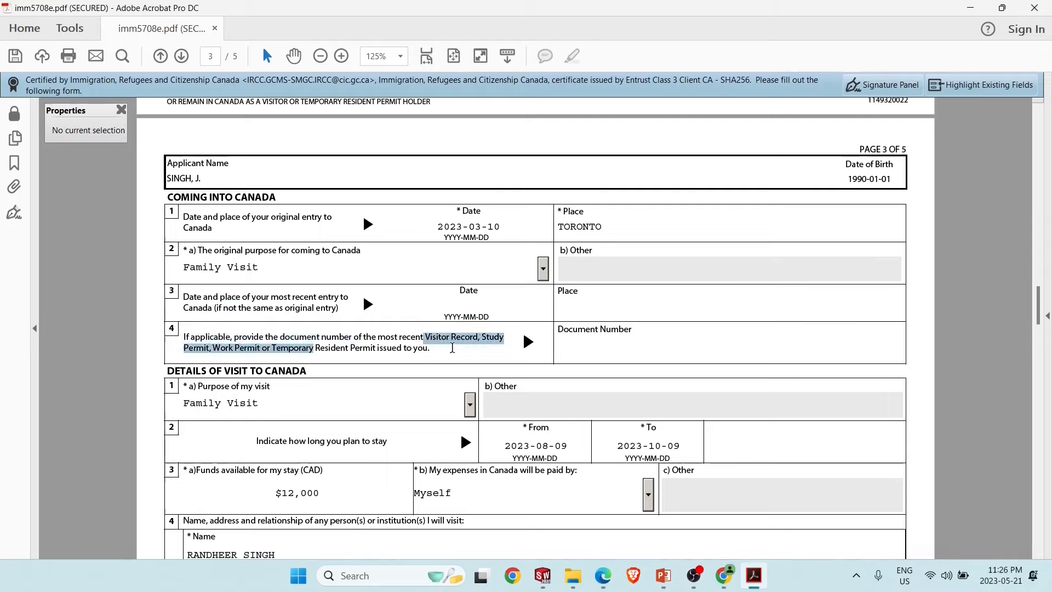
{"action": "left_click", "coordinate": [463, 349]}
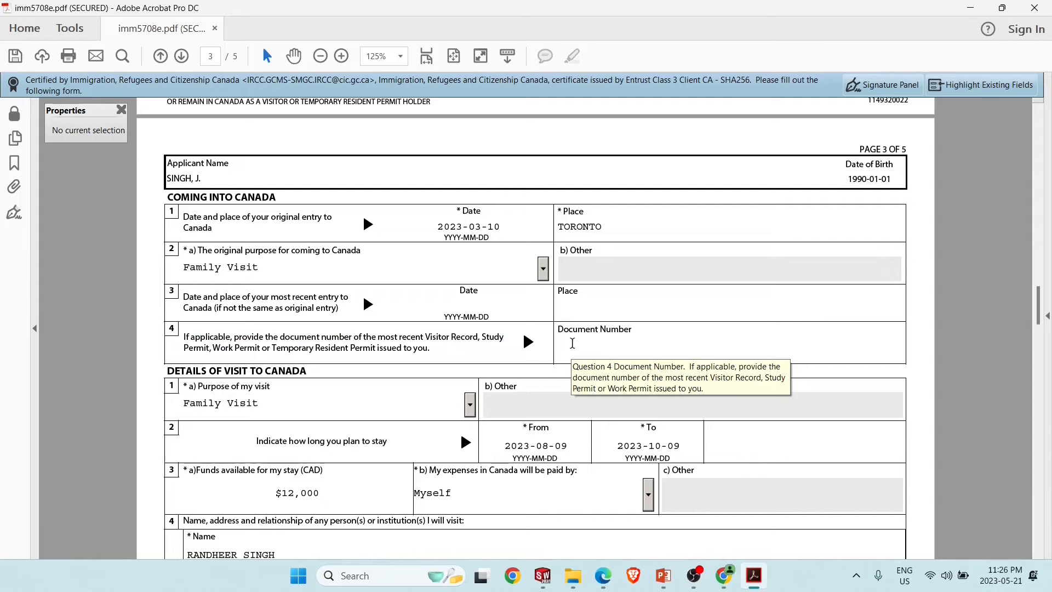
{"action": "scroll", "coordinate": [572, 343], "scroll_direction": "down", "scroll_amount": 3}
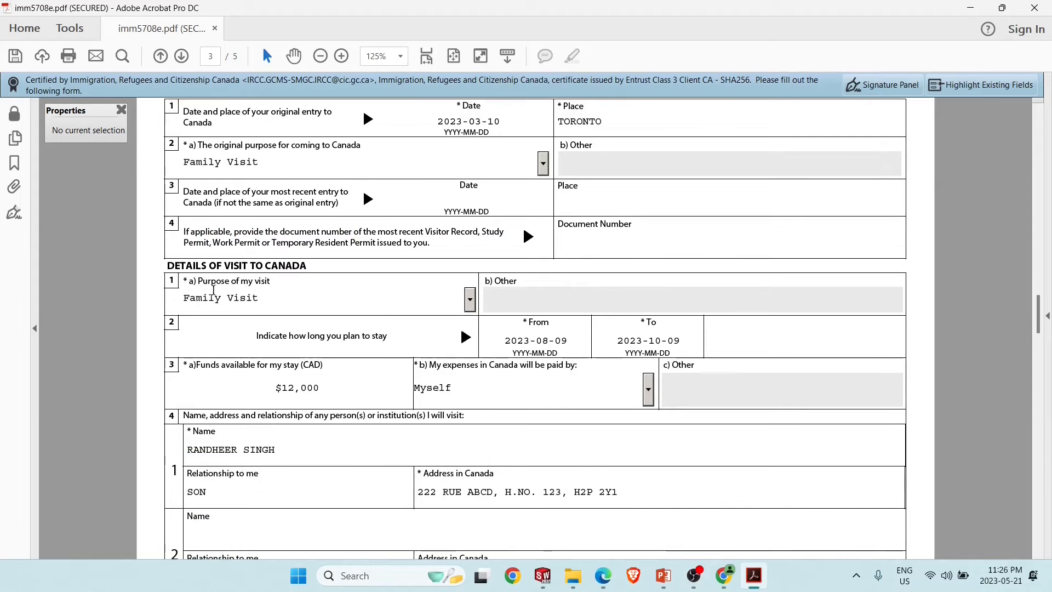
{"action": "left_click_drag", "start_coordinate": [174, 266], "coordinate": [303, 265]}
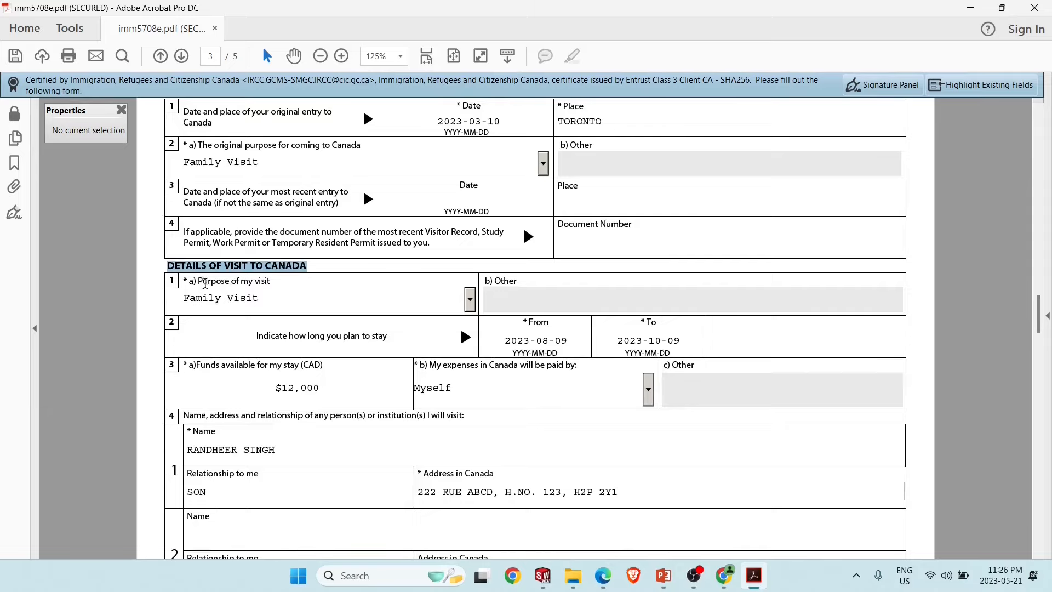
{"action": "left_click_drag", "start_coordinate": [198, 281], "coordinate": [252, 281]}
{"action": "left_click", "coordinate": [470, 304]}
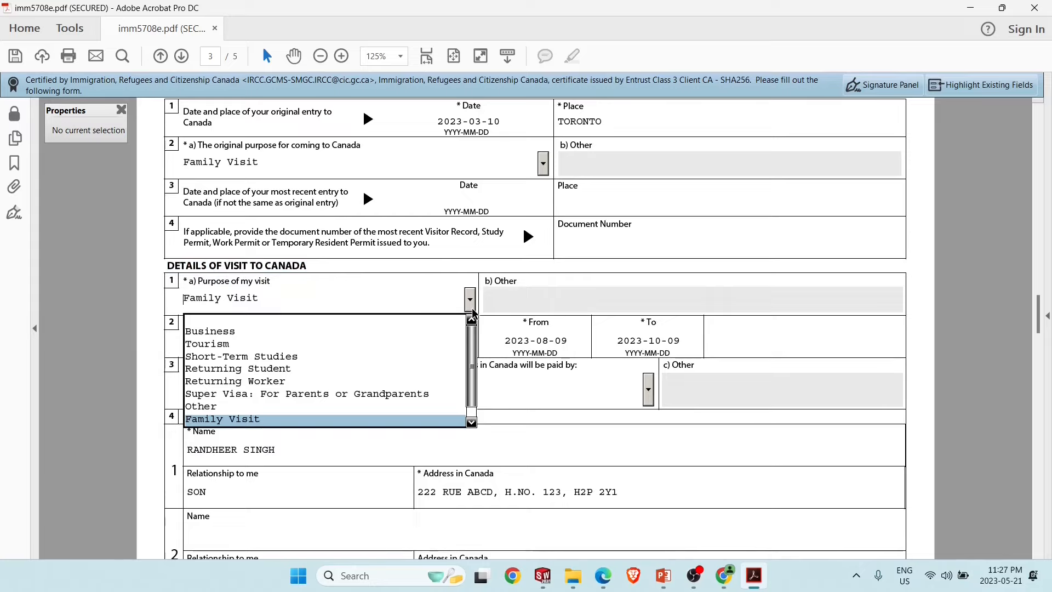
{"action": "left_click", "coordinate": [473, 312]}
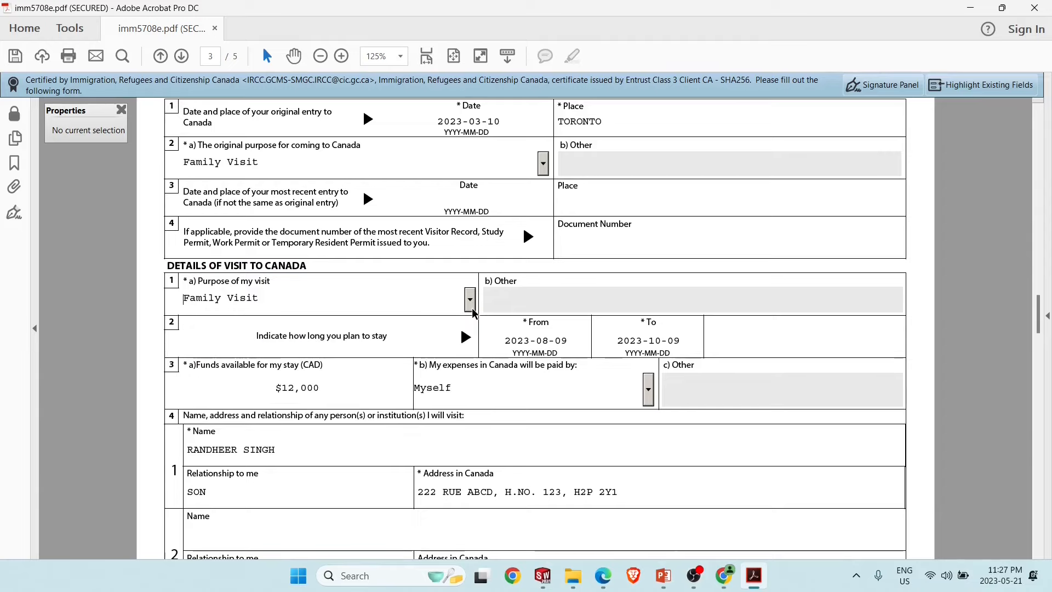
{"action": "left_click", "coordinate": [472, 310]}
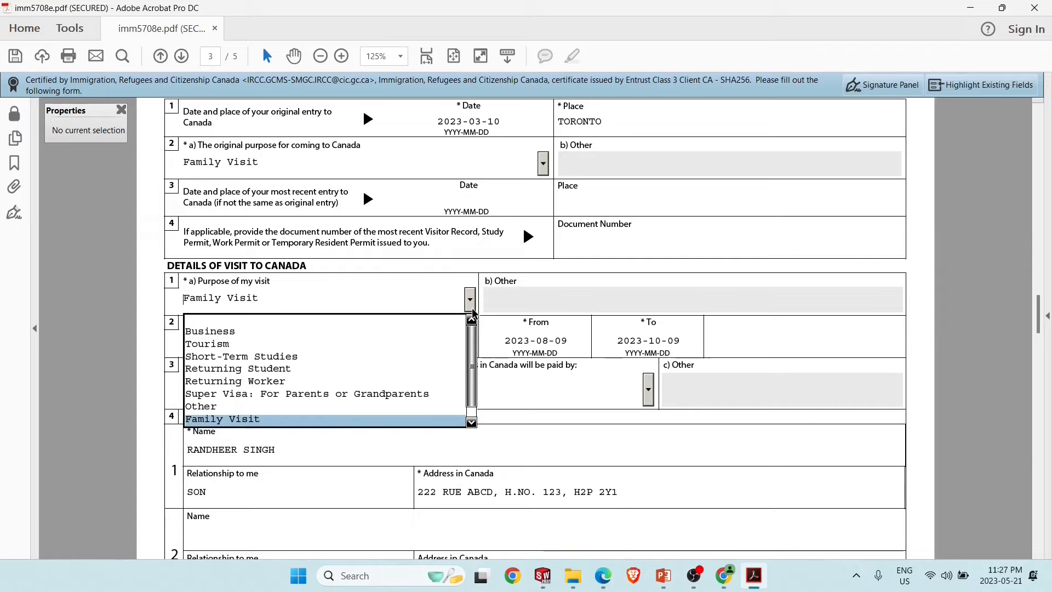
{"action": "left_click", "coordinate": [472, 310]}
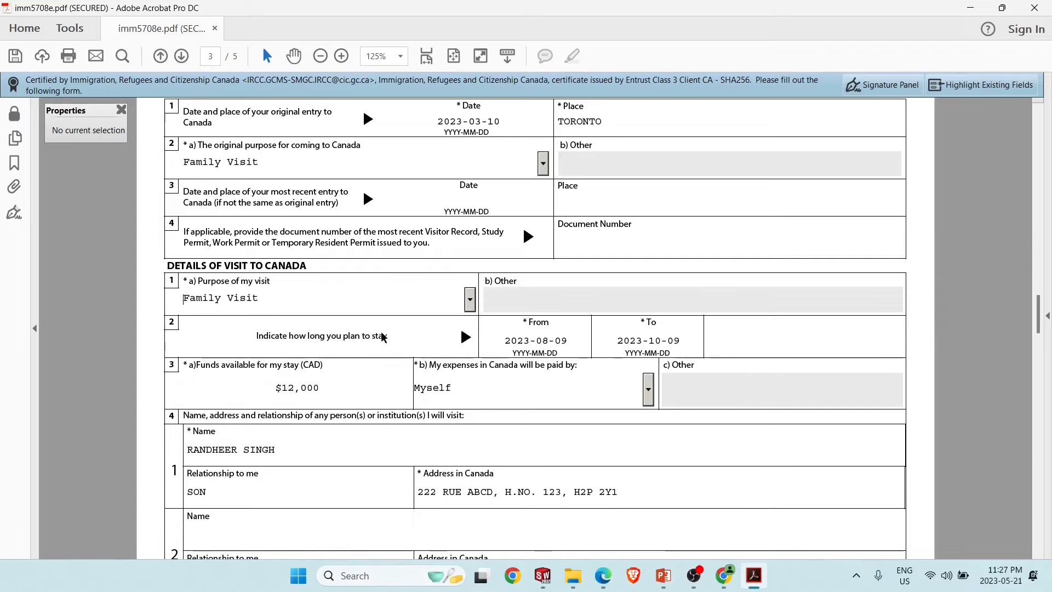
{"action": "mouse_move", "coordinate": [263, 328]}
{"action": "left_mouse_down"}
{"action": "mouse_move", "coordinate": [383, 335]}
{"action": "mouse_move", "coordinate": [257, 337]}
{"action": "mouse_move", "coordinate": [281, 337]}
{"action": "left_mouse_up"}
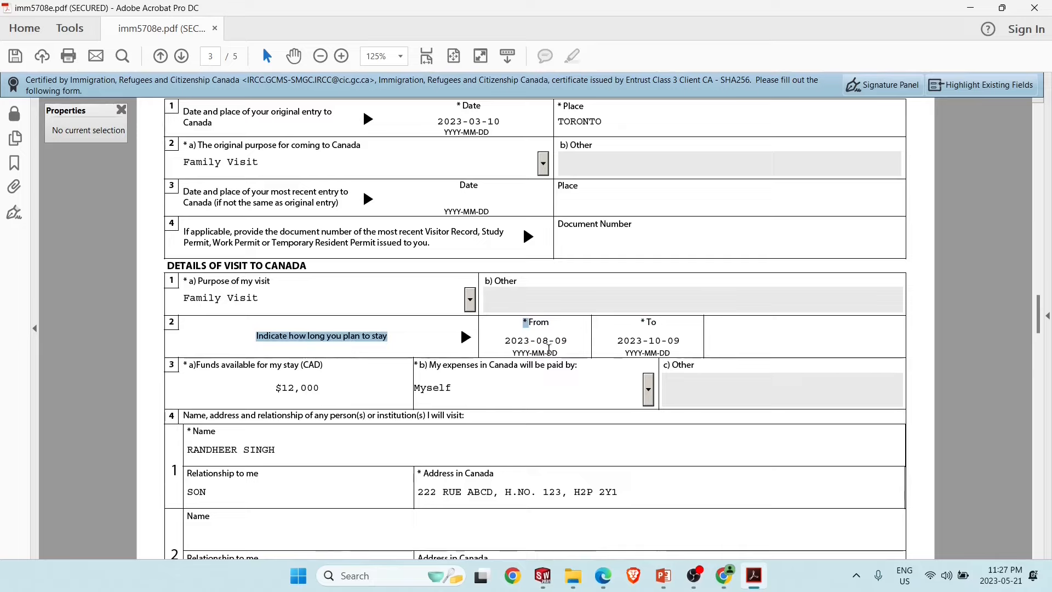
{"action": "left_click", "coordinate": [545, 344]}
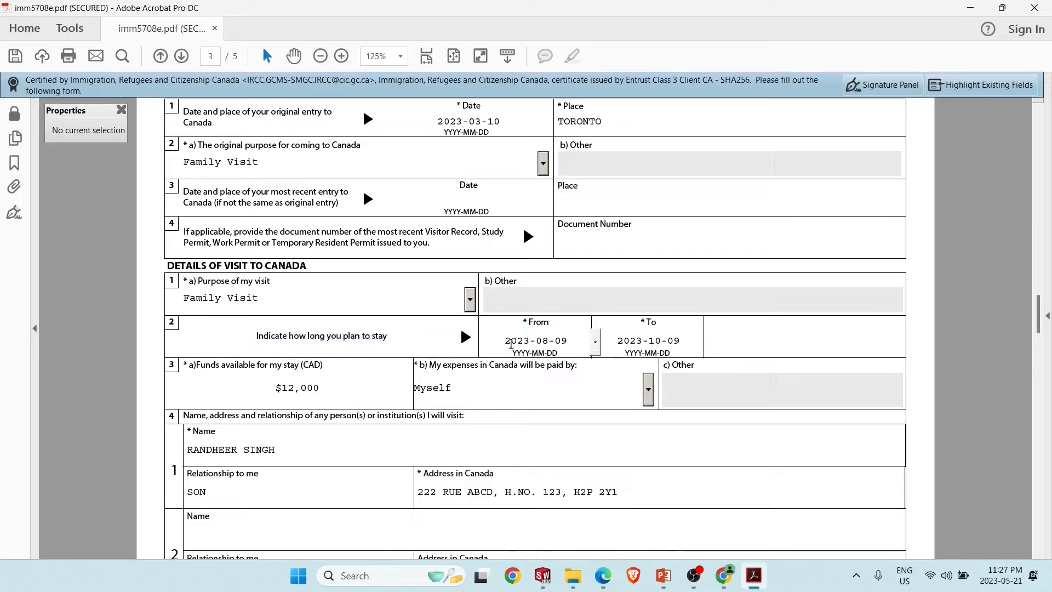
{"action": "left_click_drag", "start_coordinate": [504, 340], "coordinate": [575, 336]}
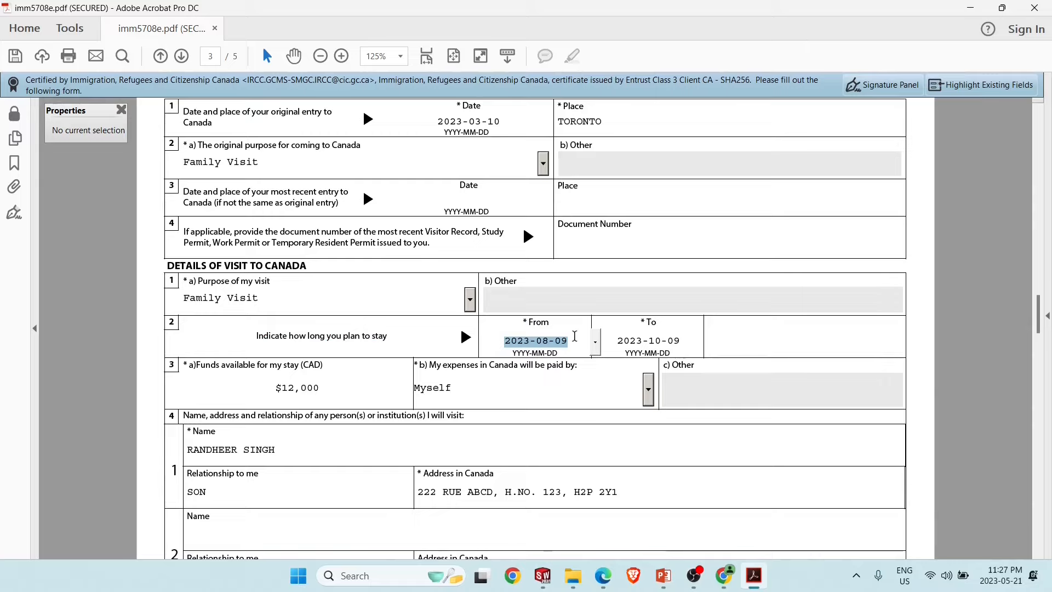
{"action": "left_click", "coordinate": [683, 305]}
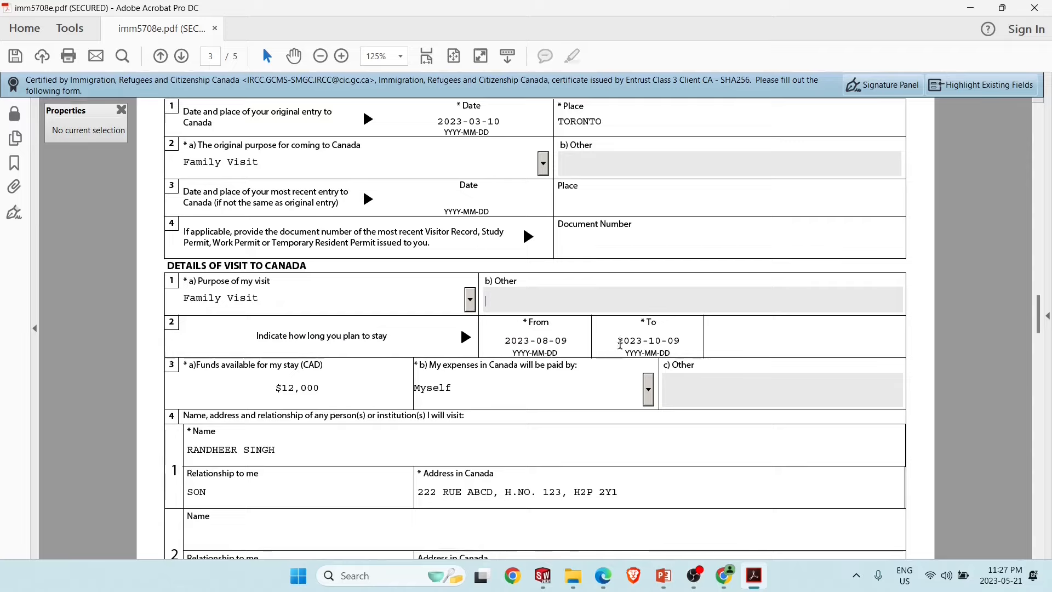
{"action": "left_click", "coordinate": [619, 342]}
{"action": "left_click_drag", "start_coordinate": [619, 342], "coordinate": [681, 341]}
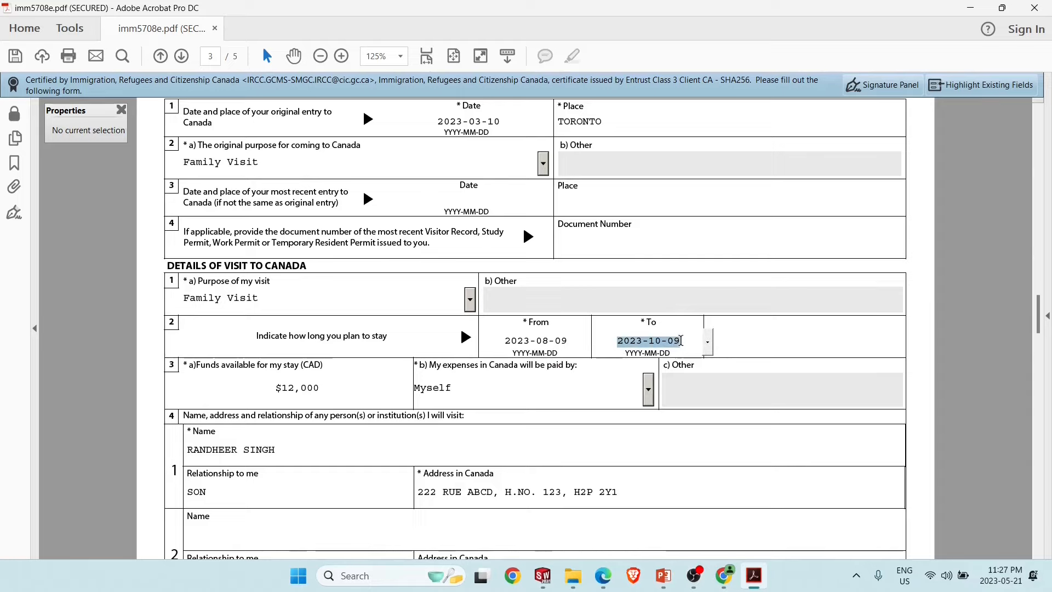
{"action": "left_click", "coordinate": [695, 290]}
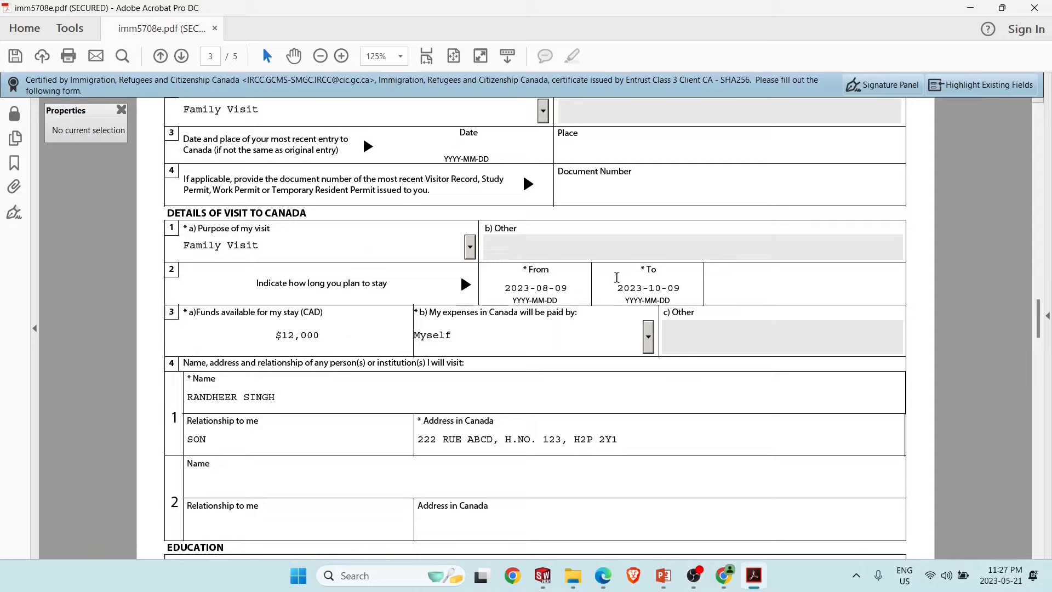
{"action": "left_click_drag", "start_coordinate": [618, 287], "coordinate": [688, 290]}
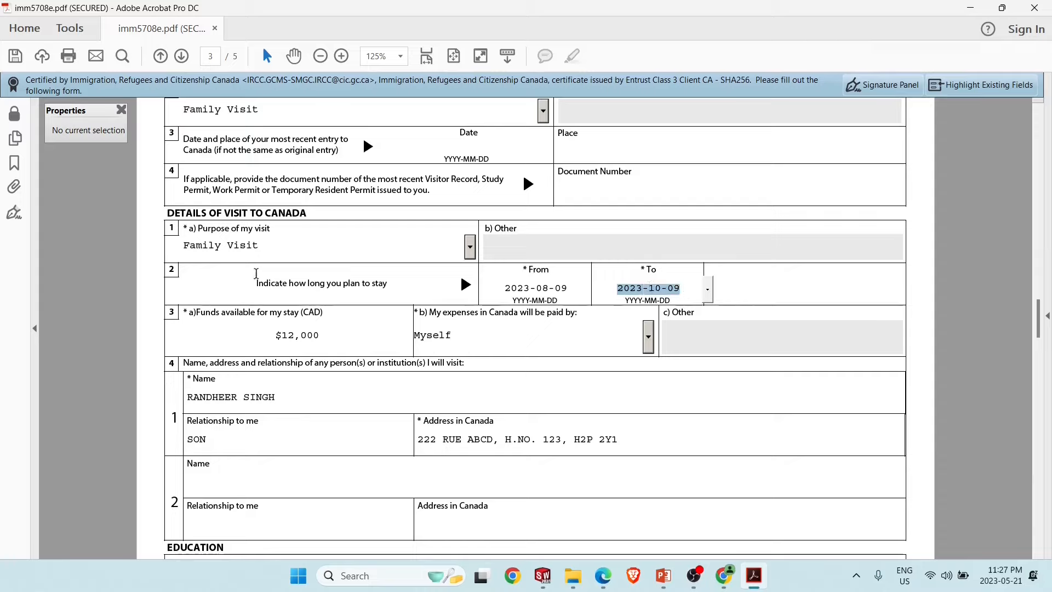
{"action": "left_click", "coordinate": [257, 275]}
{"action": "left_click_drag", "start_coordinate": [197, 312], "coordinate": [321, 316]}
{"action": "left_click", "coordinate": [284, 335]}
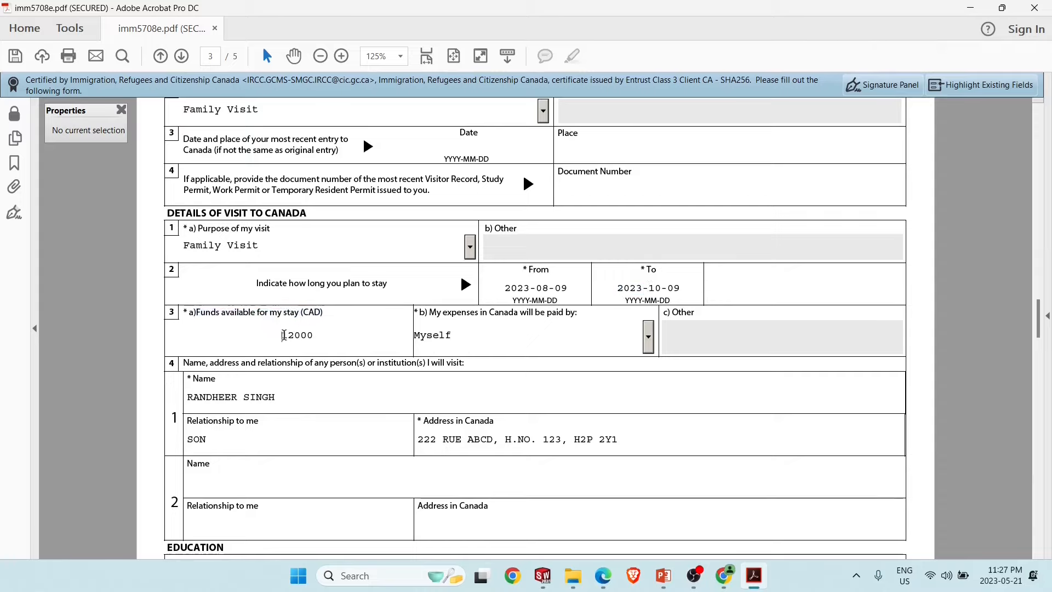
{"action": "left_click", "coordinate": [477, 375]}
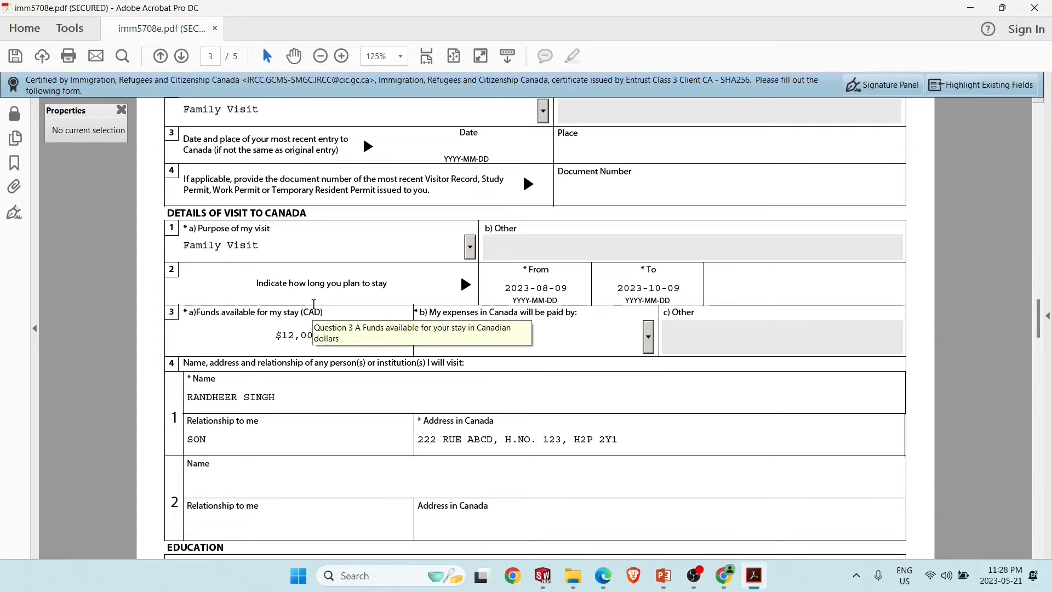
{"action": "left_click_drag", "start_coordinate": [430, 312], "coordinate": [574, 316]}
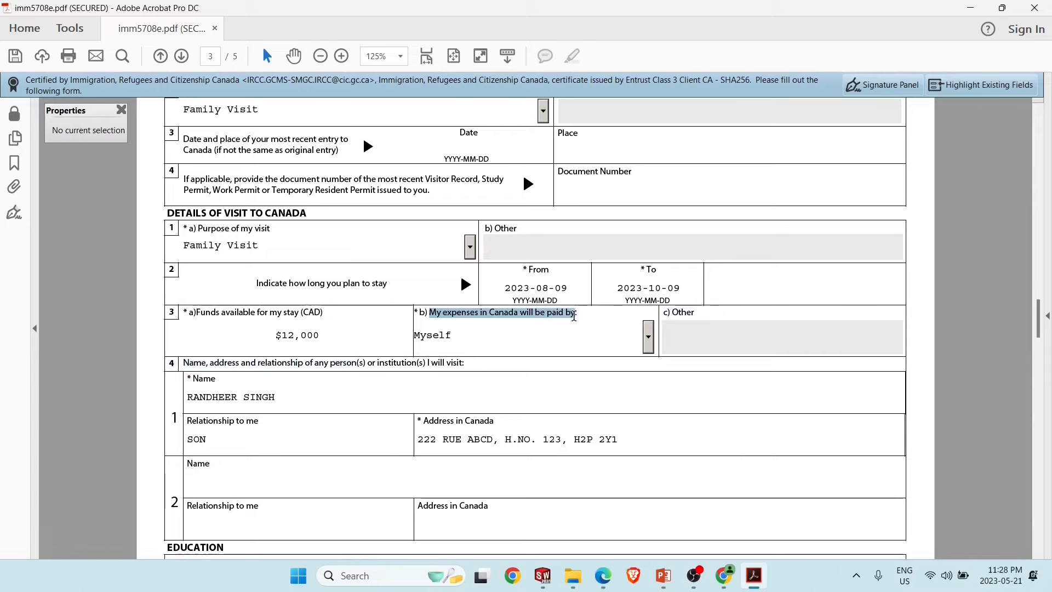
{"action": "left_click", "coordinate": [653, 343]}
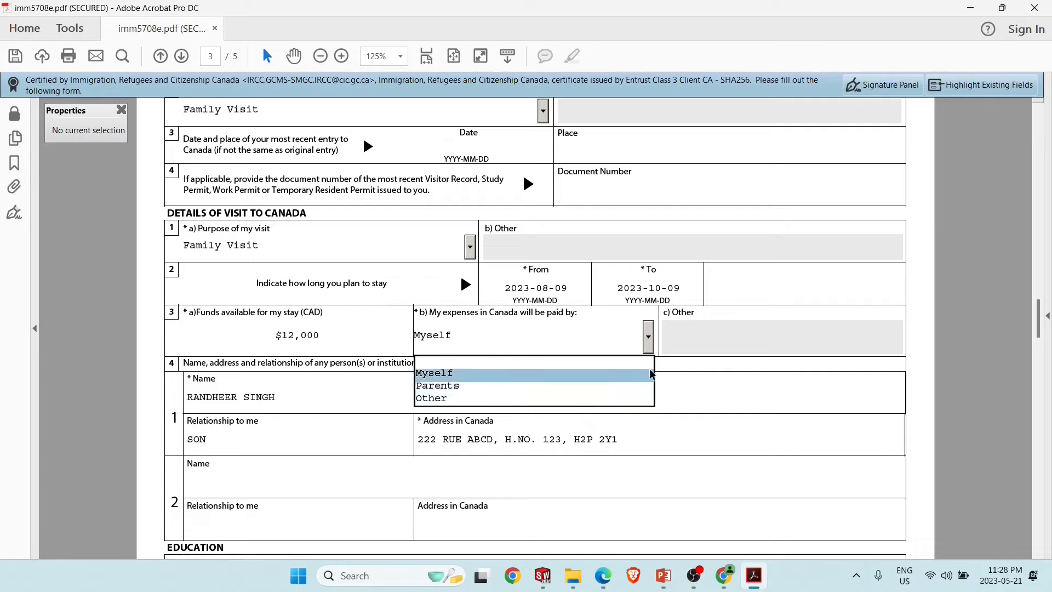
{"action": "left_click", "coordinate": [679, 345]}
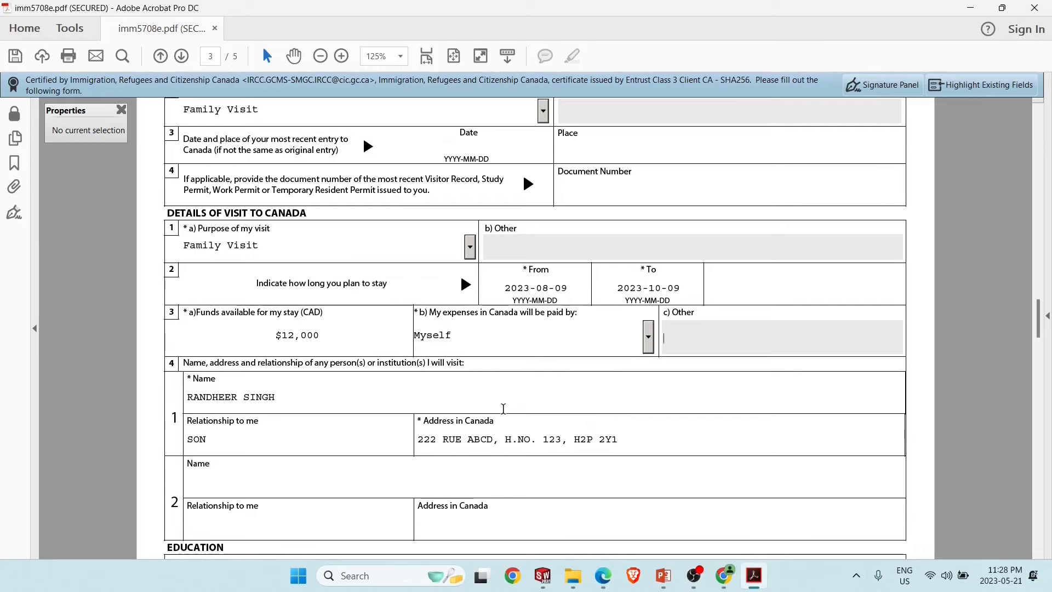
{"action": "scroll", "coordinate": [503, 411], "scroll_direction": "down", "scroll_amount": 2}
{"action": "scroll", "coordinate": [504, 411], "scroll_direction": "down", "scroll_amount": 2}
{"action": "double_click", "coordinate": [435, 230]}
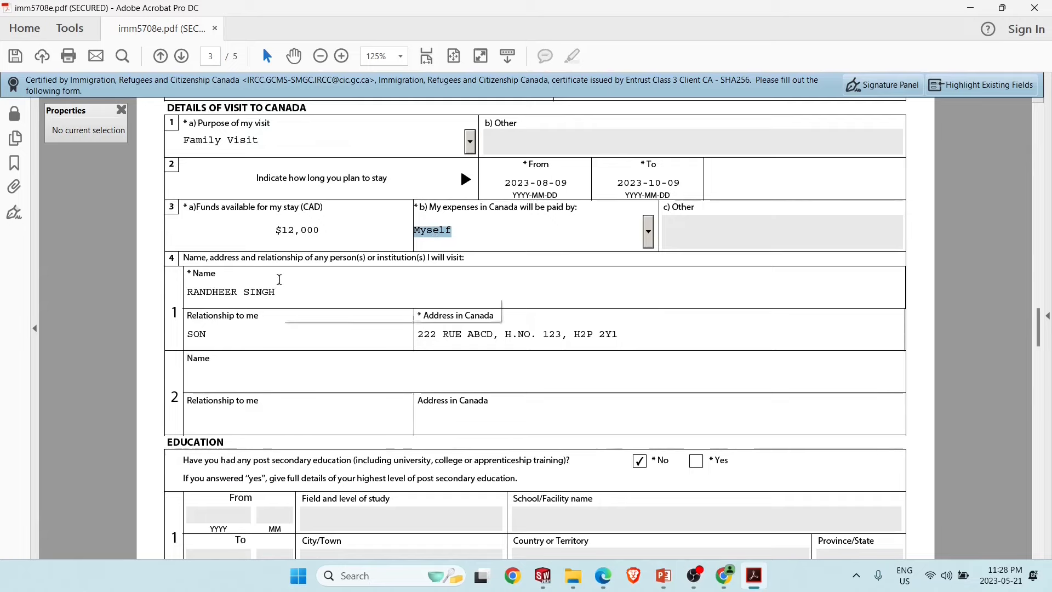
{"action": "left_click_drag", "start_coordinate": [184, 258], "coordinate": [463, 256]}
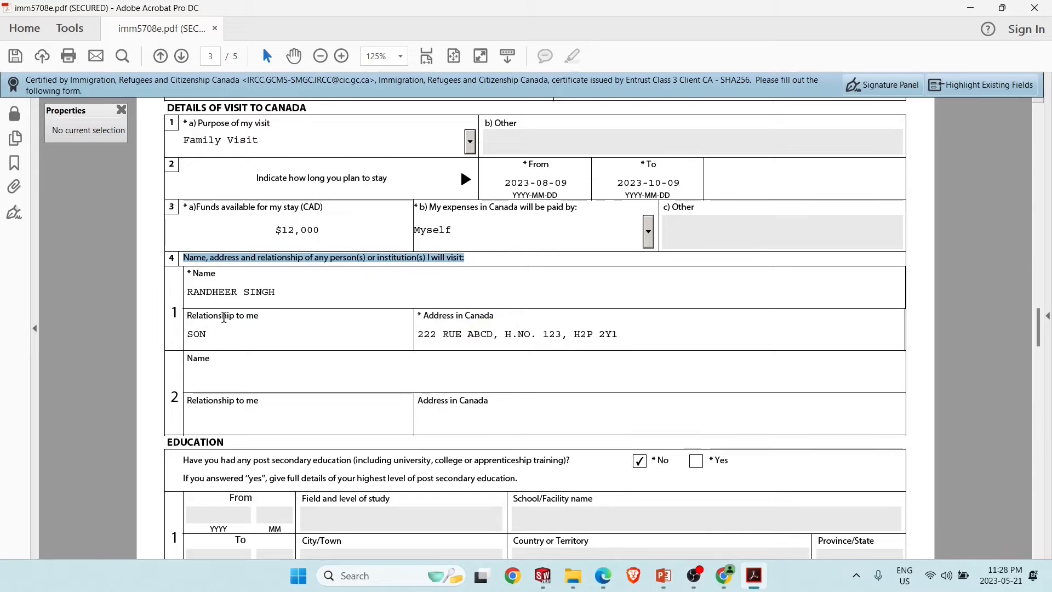
{"action": "double_click", "coordinate": [217, 331]}
{"action": "double_click", "coordinate": [433, 335]}
{"action": "triple_click", "coordinate": [600, 332]}
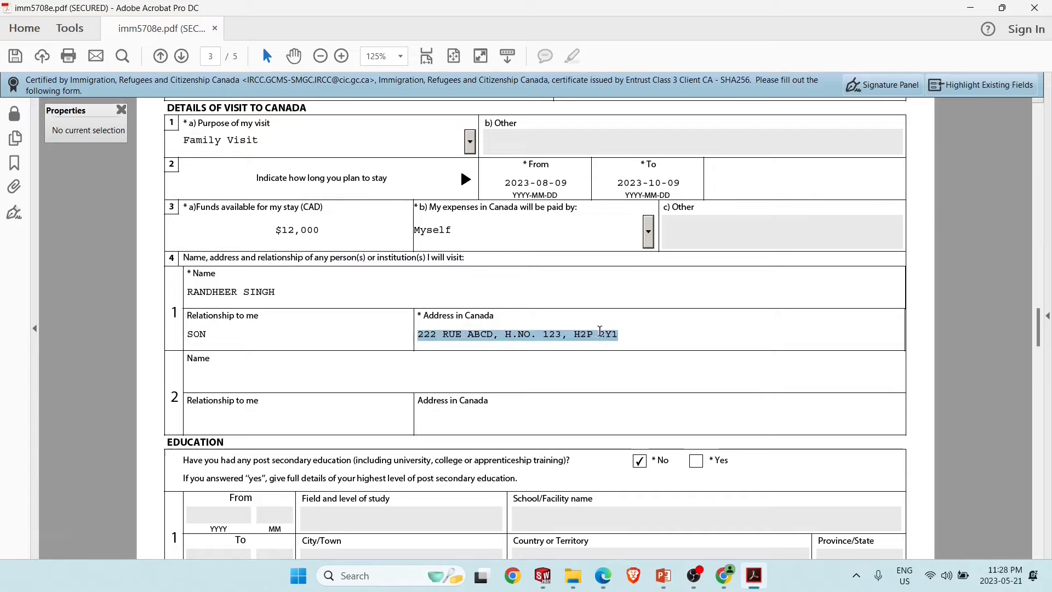
{"action": "left_click", "coordinate": [331, 374]}
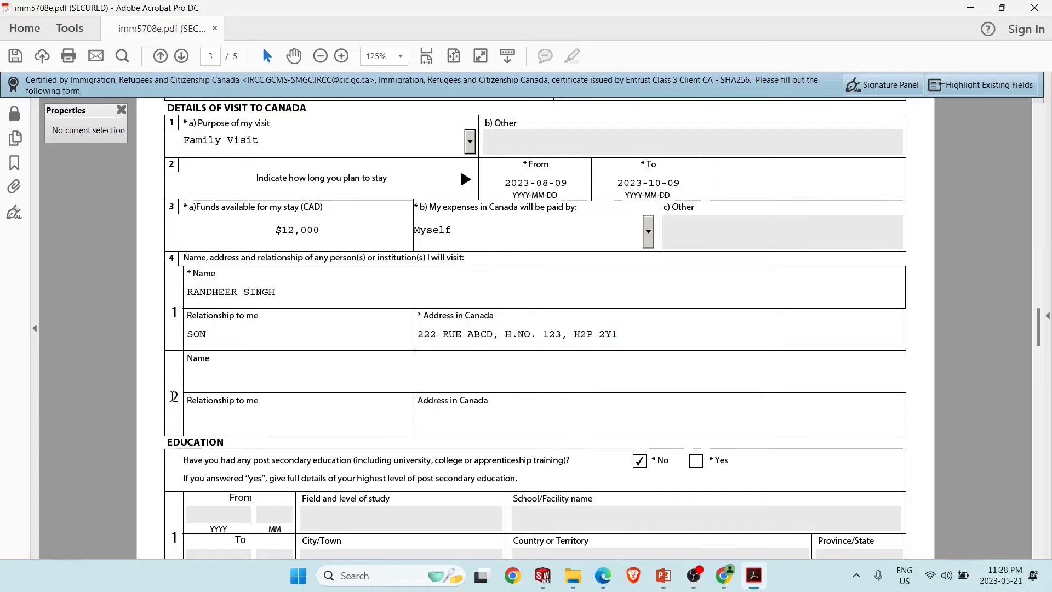
{"action": "left_click_drag", "start_coordinate": [174, 395], "coordinate": [180, 393]}
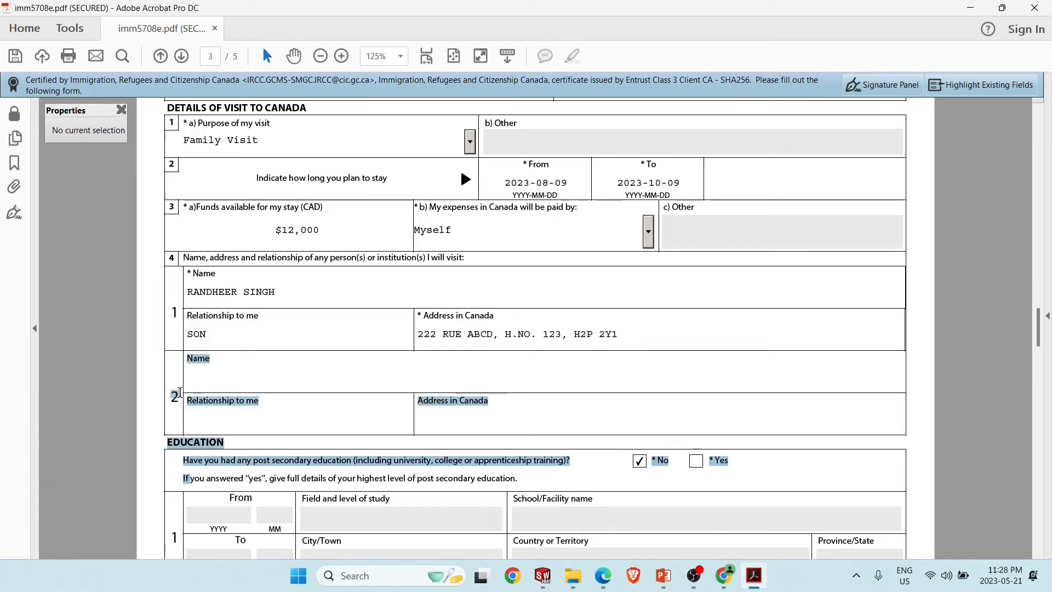
{"action": "left_click", "coordinate": [148, 412]}
{"action": "scroll", "coordinate": [147, 411], "scroll_direction": "down", "scroll_amount": 5}
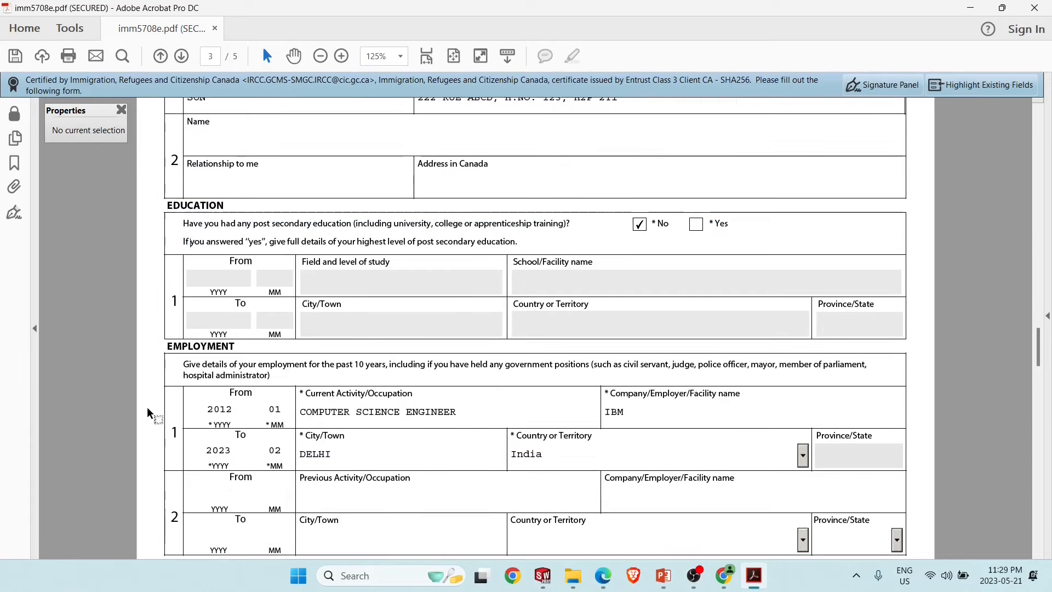
{"action": "left_click_drag", "start_coordinate": [187, 227], "coordinate": [491, 229]}
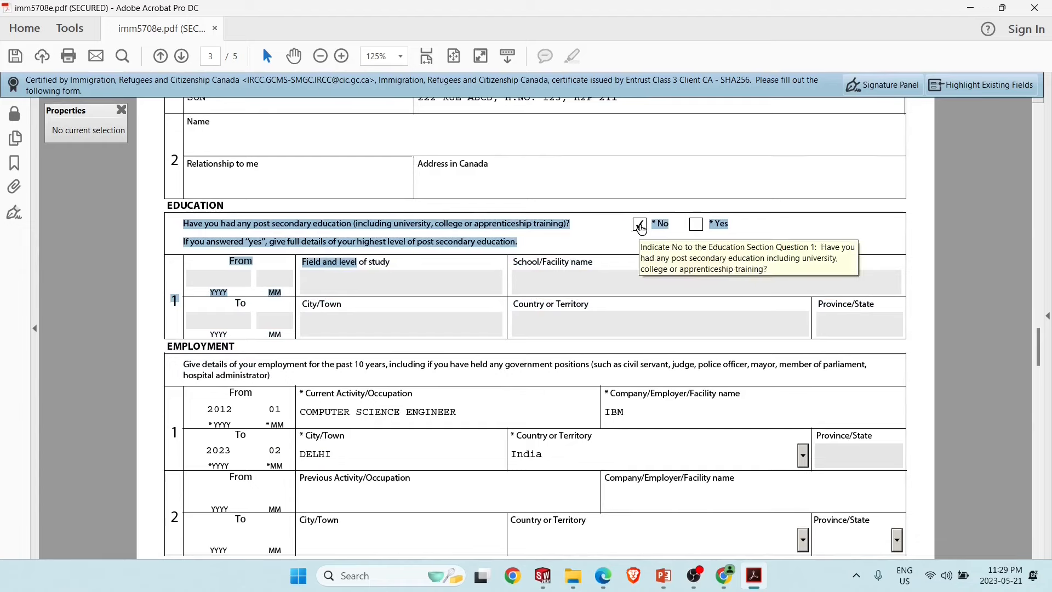
{"action": "left_click", "coordinate": [697, 228]}
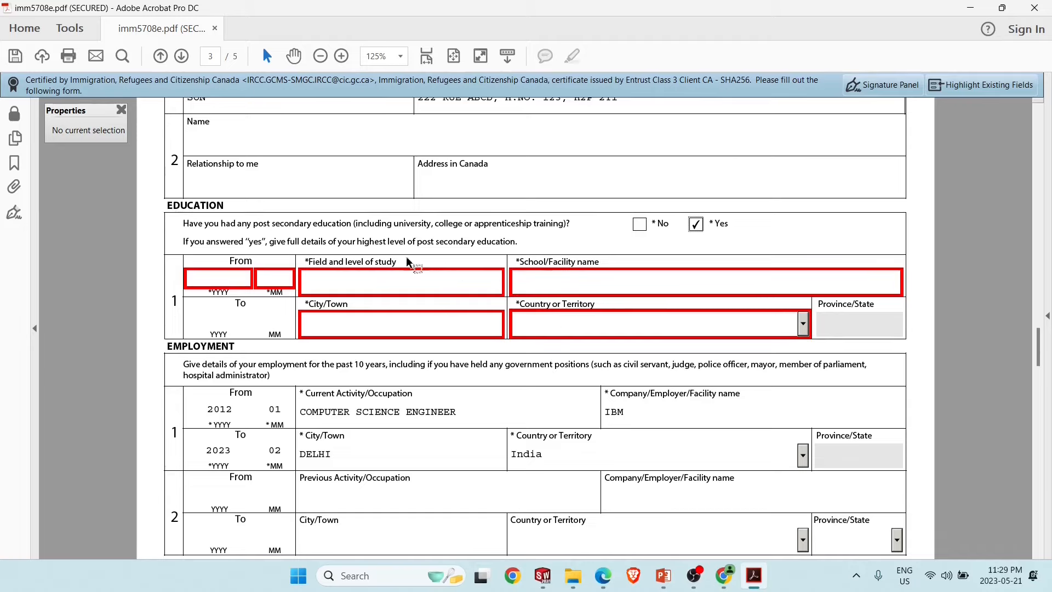
{"action": "left_click", "coordinate": [640, 225]}
{"action": "scroll", "coordinate": [510, 355], "scroll_direction": "down", "scroll_amount": 3}
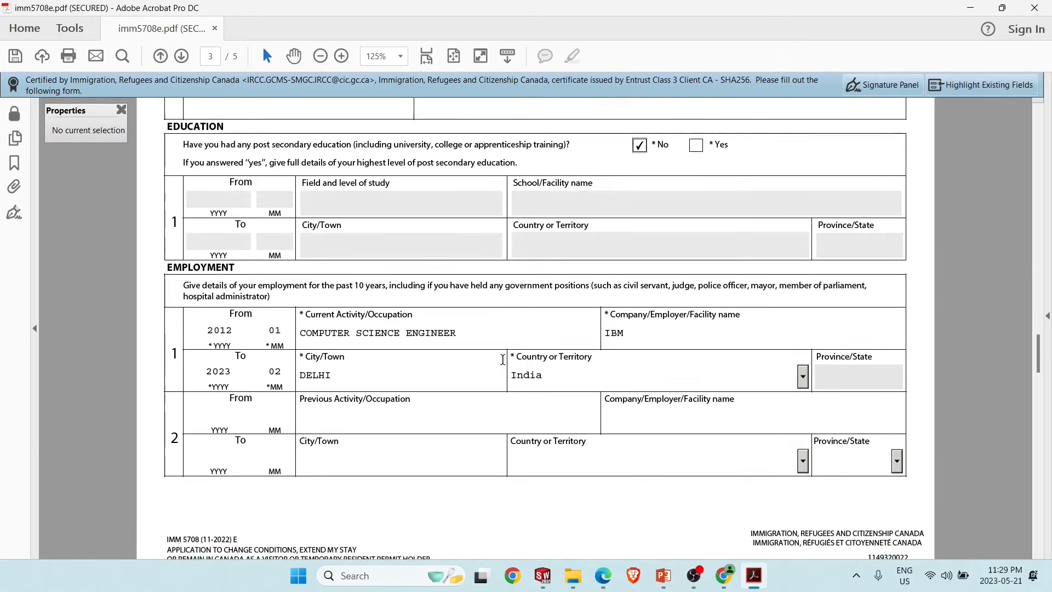
{"action": "left_click_drag", "start_coordinate": [184, 232], "coordinate": [213, 236]}
{"action": "left_click", "coordinate": [289, 245]}
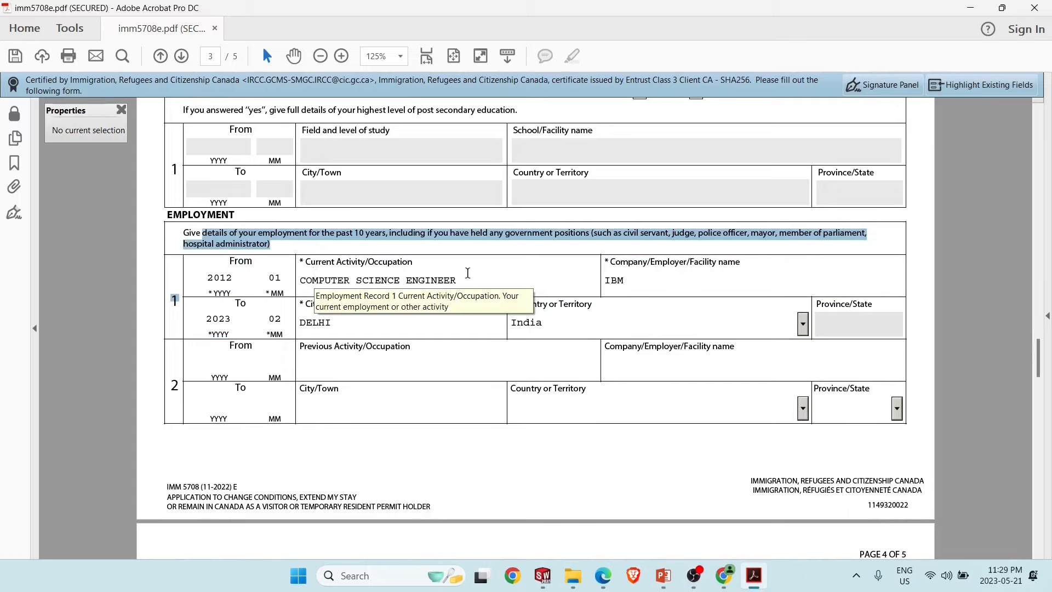
{"action": "left_click", "coordinate": [261, 250]}
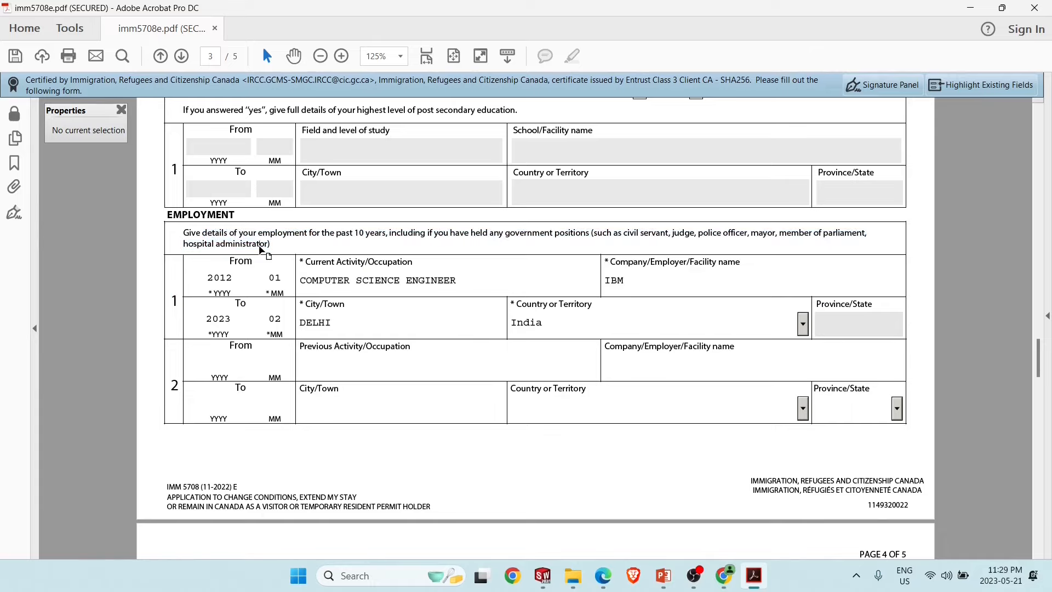
{"action": "left_click", "coordinate": [212, 278]}
{"action": "triple_click", "coordinate": [336, 281]}
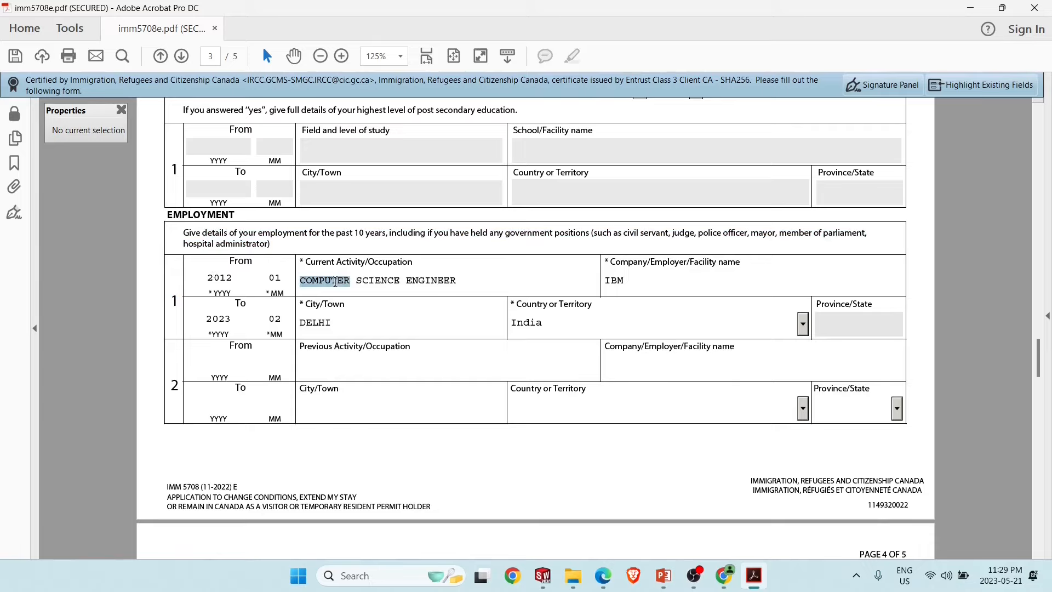
{"action": "double_click", "coordinate": [620, 283]}
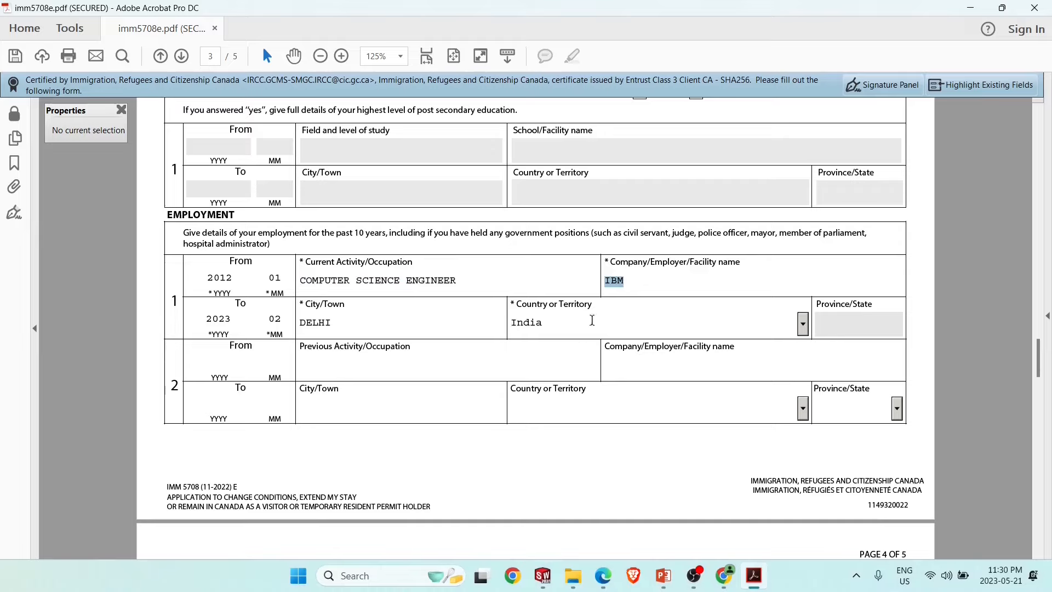
{"action": "left_click", "coordinate": [144, 262]}
{"action": "scroll", "coordinate": [226, 406], "scroll_direction": "down", "scroll_amount": 3}
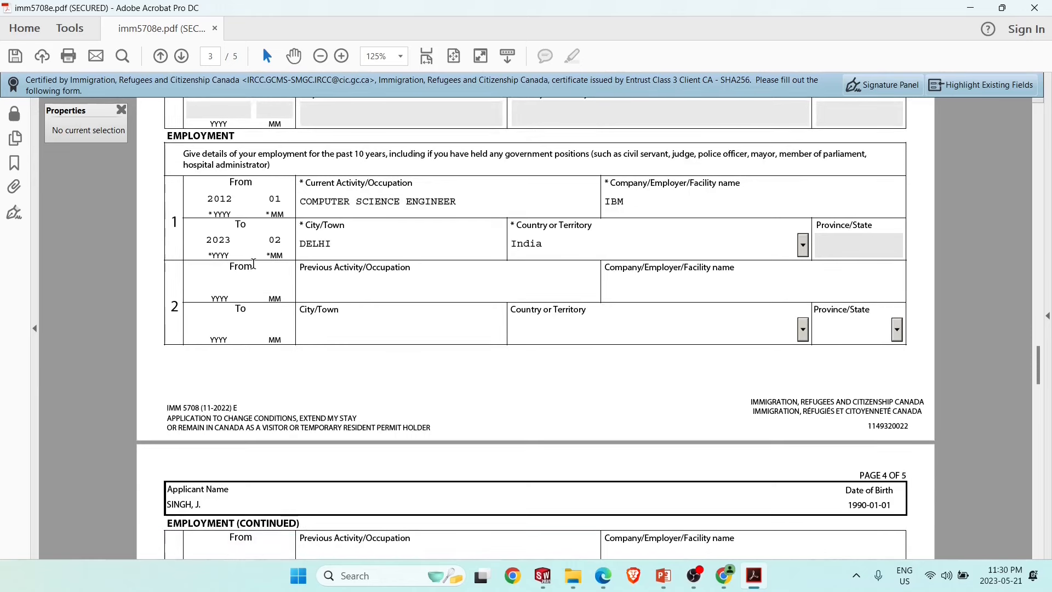
{"action": "scroll", "coordinate": [253, 264], "scroll_direction": "down", "scroll_amount": 15}
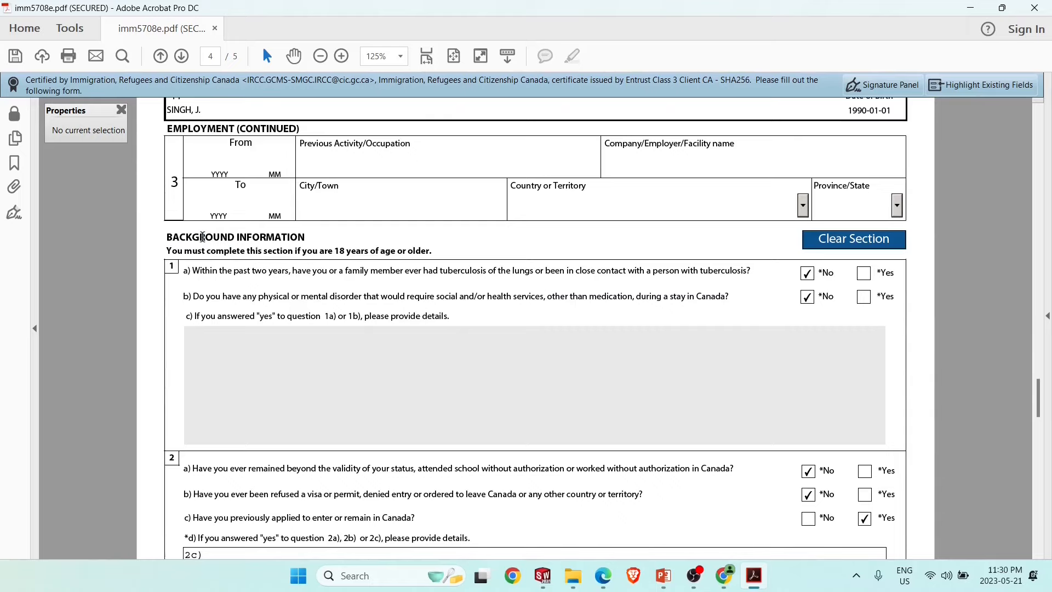
{"action": "left_click_drag", "start_coordinate": [166, 237], "coordinate": [306, 237]}
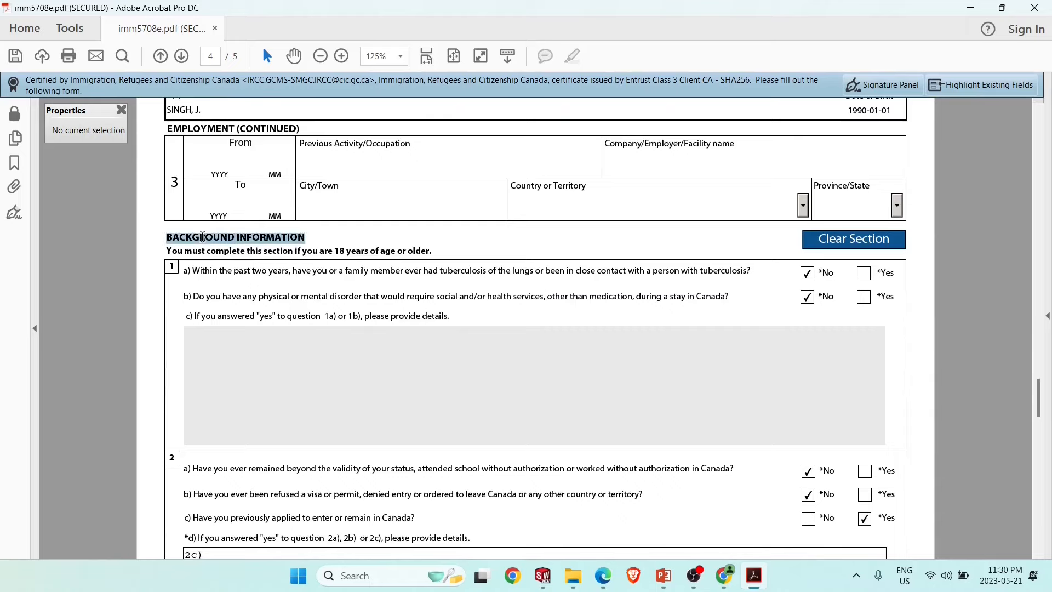
{"action": "triple_click", "coordinate": [242, 268]}
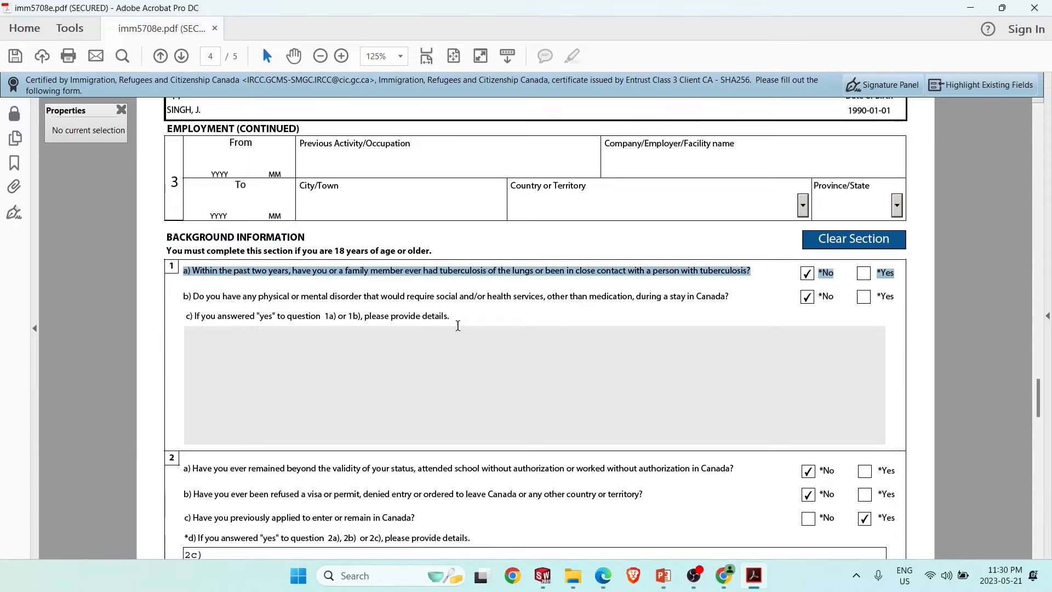
{"action": "double_click", "coordinate": [208, 299]}
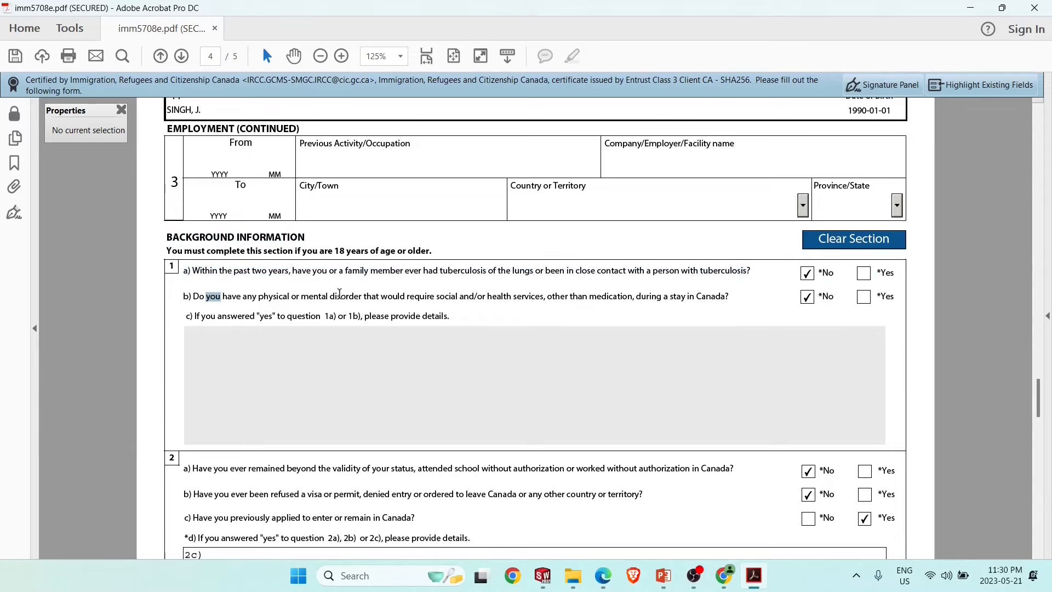
{"action": "double_click", "coordinate": [406, 296]}
{"action": "triple_click", "coordinate": [406, 296]}
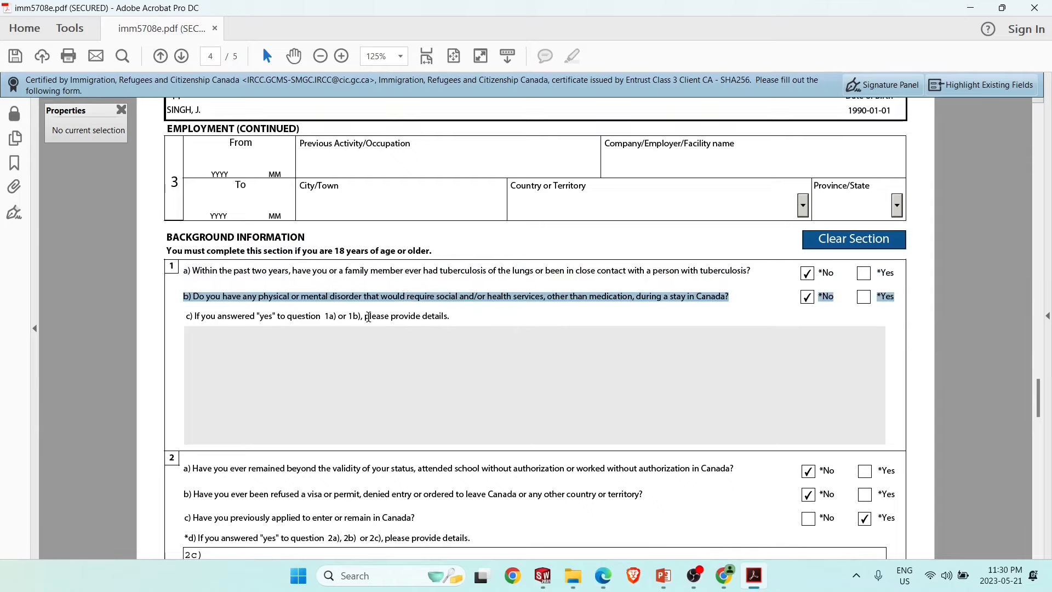
{"action": "scroll", "coordinate": [301, 306], "scroll_direction": "down", "scroll_amount": 5}
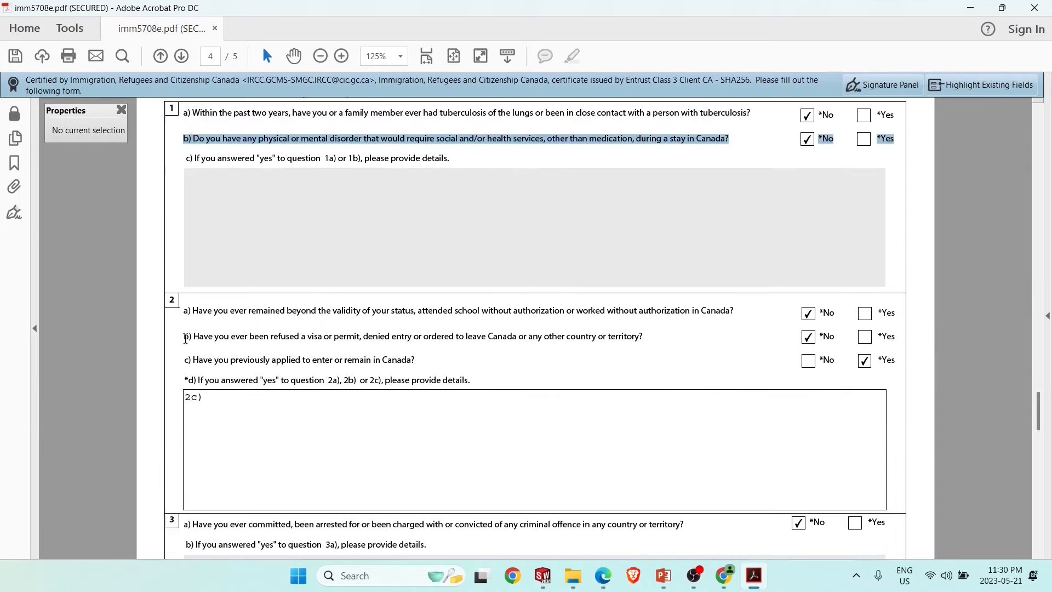
{"action": "double_click", "coordinate": [231, 316]}
{"action": "triple_click", "coordinate": [231, 316]}
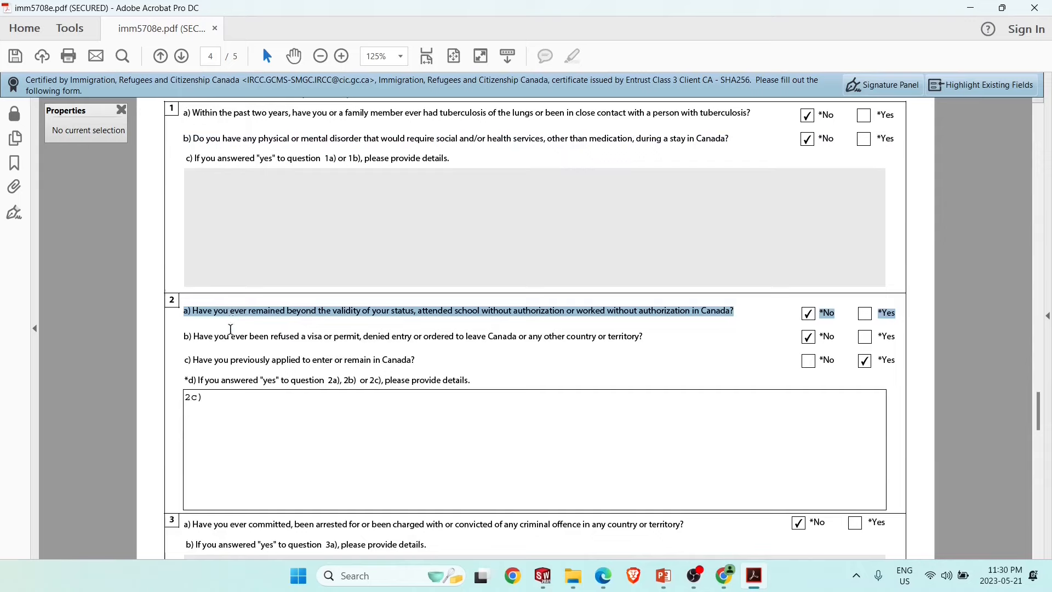
{"action": "triple_click", "coordinate": [230, 338]}
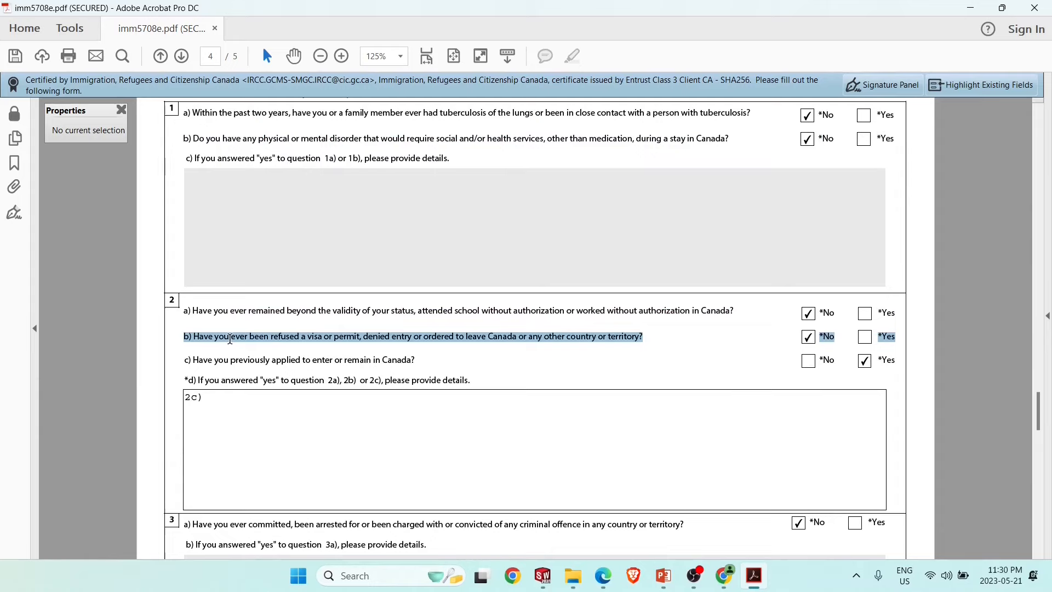
{"action": "scroll", "coordinate": [230, 339], "scroll_direction": "down", "scroll_amount": 1}
{"action": "triple_click", "coordinate": [225, 309]}
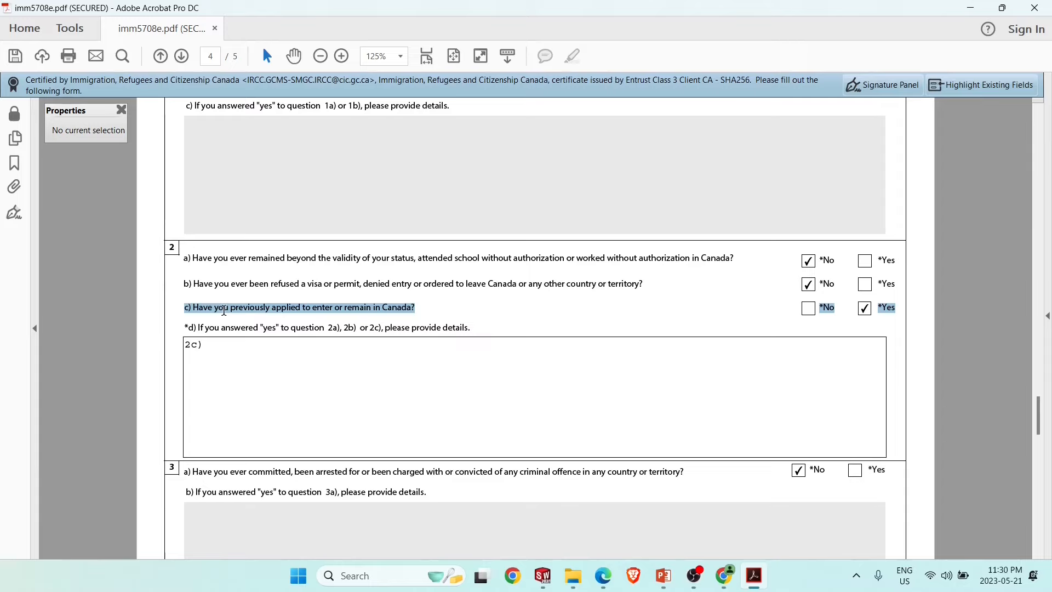
{"action": "left_click", "coordinate": [228, 352]}
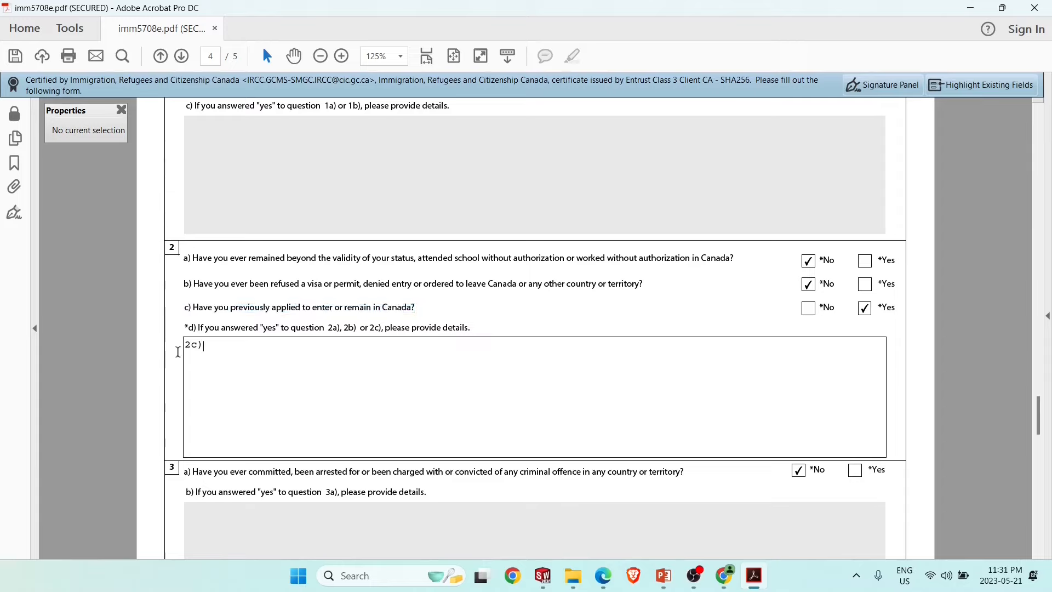
{"action": "left_click_drag", "start_coordinate": [204, 344], "coordinate": [185, 345]}
{"action": "scroll", "coordinate": [350, 428], "scroll_direction": "down", "scroll_amount": 2}
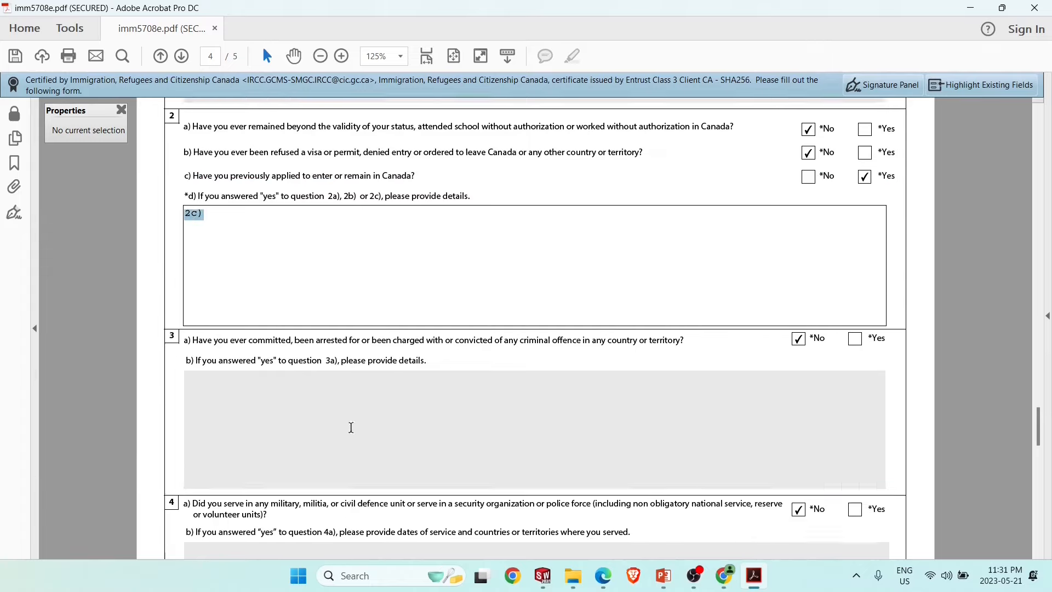
{"action": "left_click", "coordinate": [222, 263]}
{"action": "left_click_drag", "start_coordinate": [194, 263], "coordinate": [453, 261]}
{"action": "left_click_drag", "start_coordinate": [495, 257], "coordinate": [687, 258]}
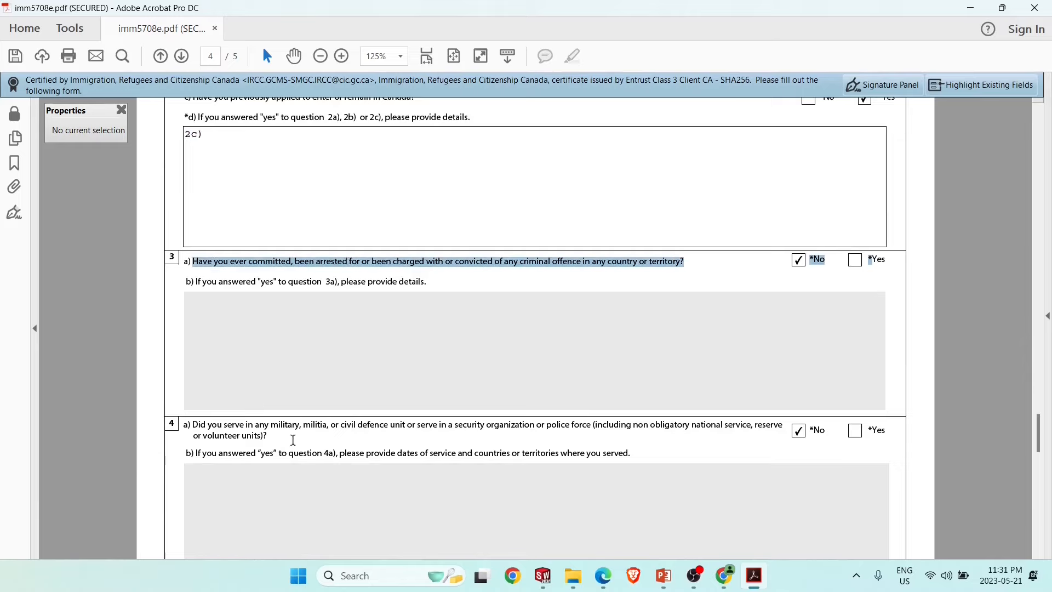
{"action": "scroll", "coordinate": [292, 437], "scroll_direction": "down", "scroll_amount": 2}
{"action": "left_click", "coordinate": [214, 336]}
{"action": "left_click_drag", "start_coordinate": [193, 323], "coordinate": [607, 325]}
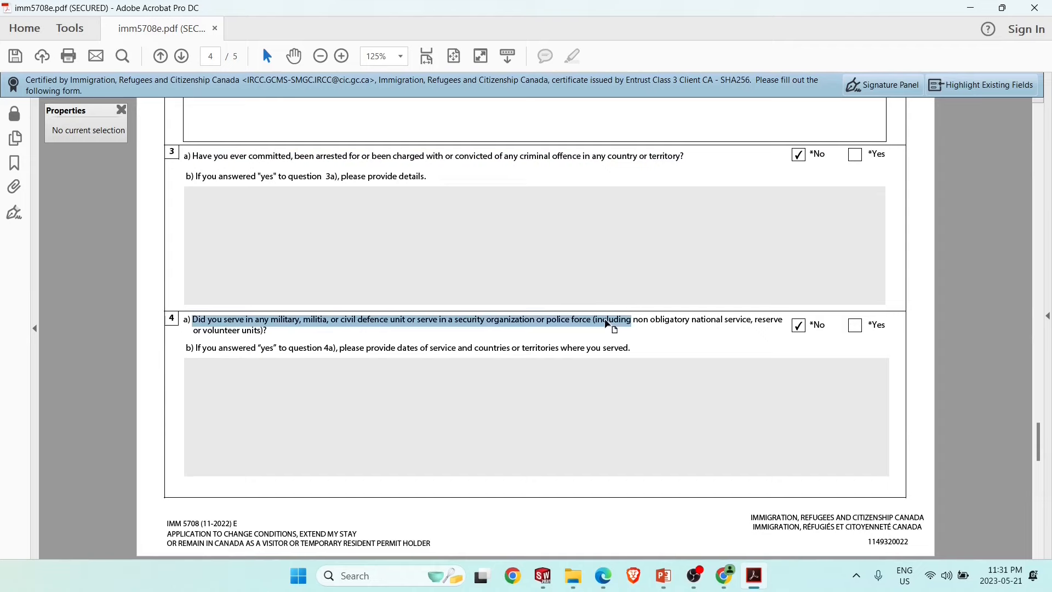
{"action": "scroll", "coordinate": [498, 450], "scroll_direction": "down", "scroll_amount": 2}
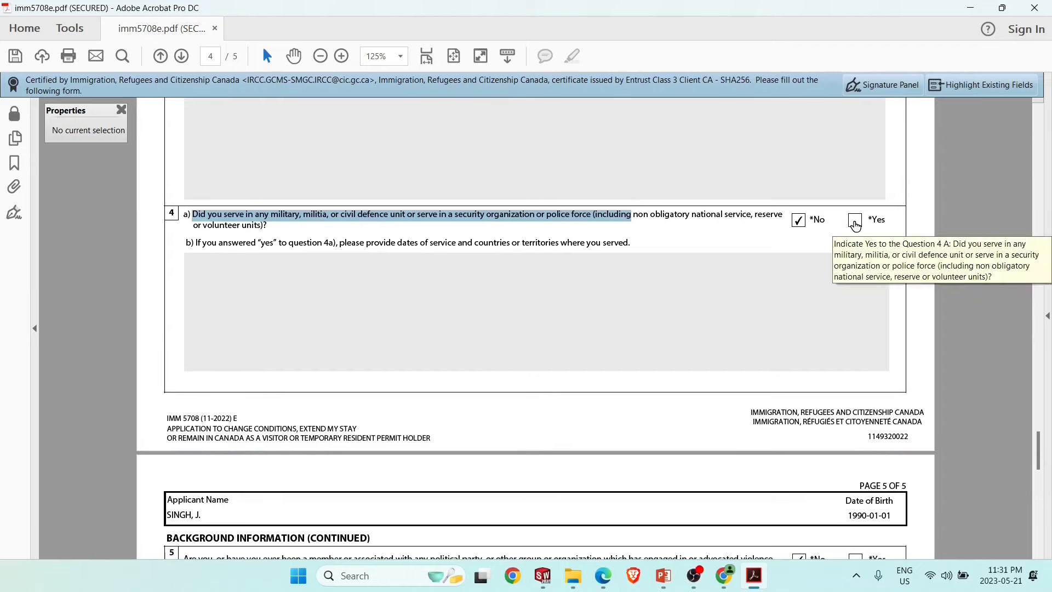
{"action": "left_click", "coordinate": [856, 221]}
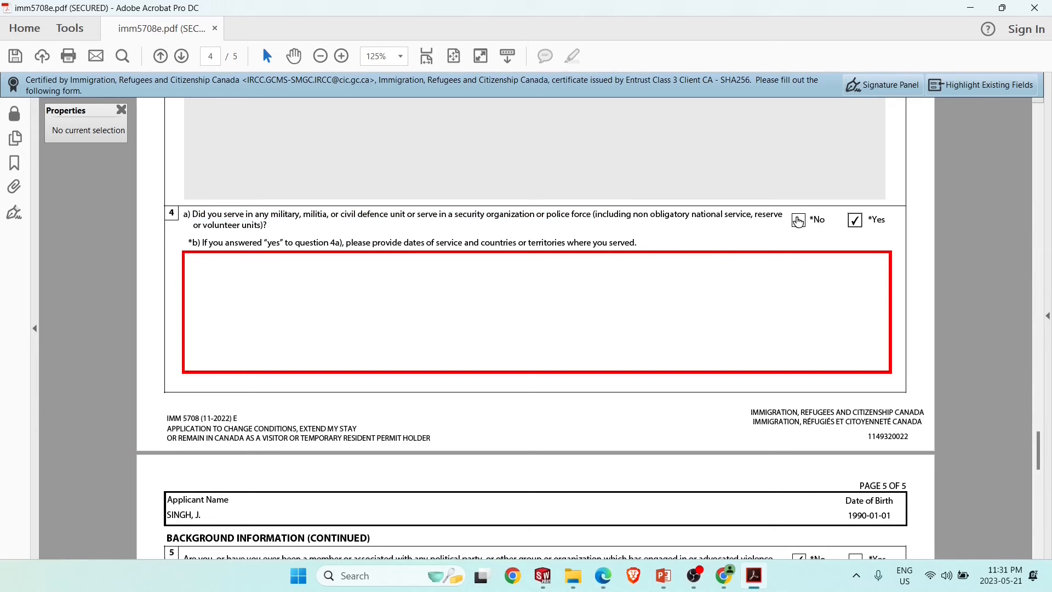
{"action": "left_click", "coordinate": [799, 221]}
{"action": "scroll", "coordinate": [595, 351], "scroll_direction": "down", "scroll_amount": 5}
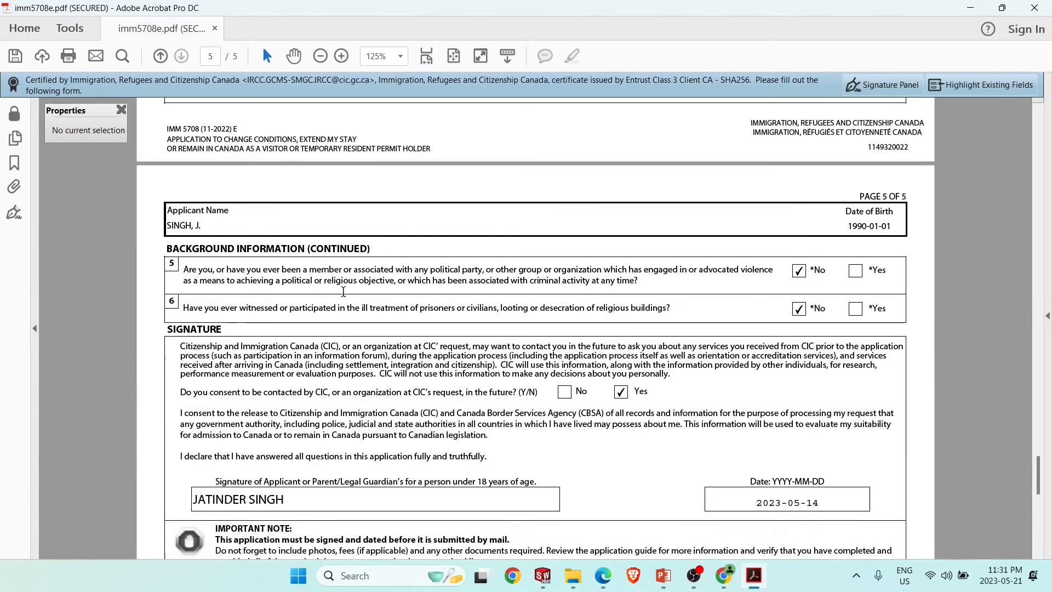
{"action": "left_click_drag", "start_coordinate": [164, 245], "coordinate": [370, 252]}
{"action": "scroll", "coordinate": [396, 305], "scroll_direction": "down", "scroll_amount": 1}
{"action": "left_click_drag", "start_coordinate": [184, 244], "coordinate": [610, 245]}
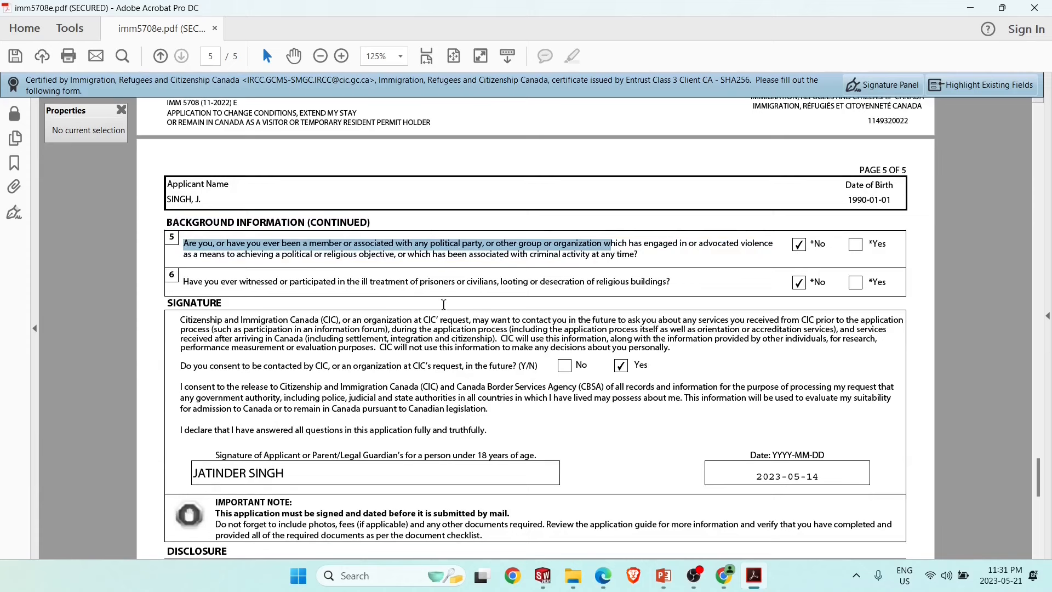
{"action": "double_click", "coordinate": [270, 282]}
{"action": "left_click_drag", "start_coordinate": [270, 284], "coordinate": [816, 291]}
{"action": "scroll", "coordinate": [817, 290], "scroll_direction": "down", "scroll_amount": 3}
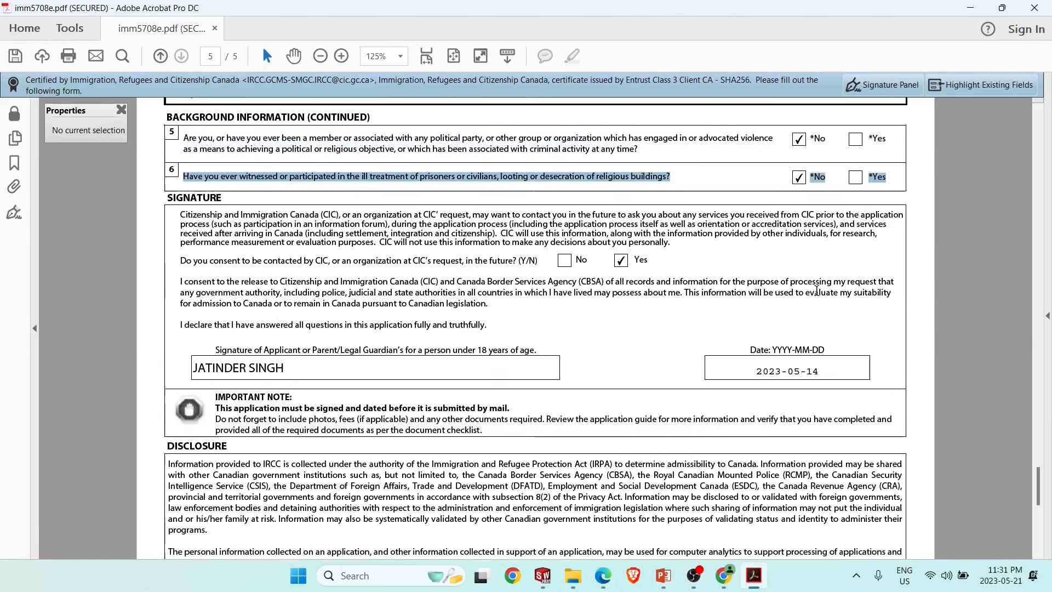
{"action": "double_click", "coordinate": [212, 145]}
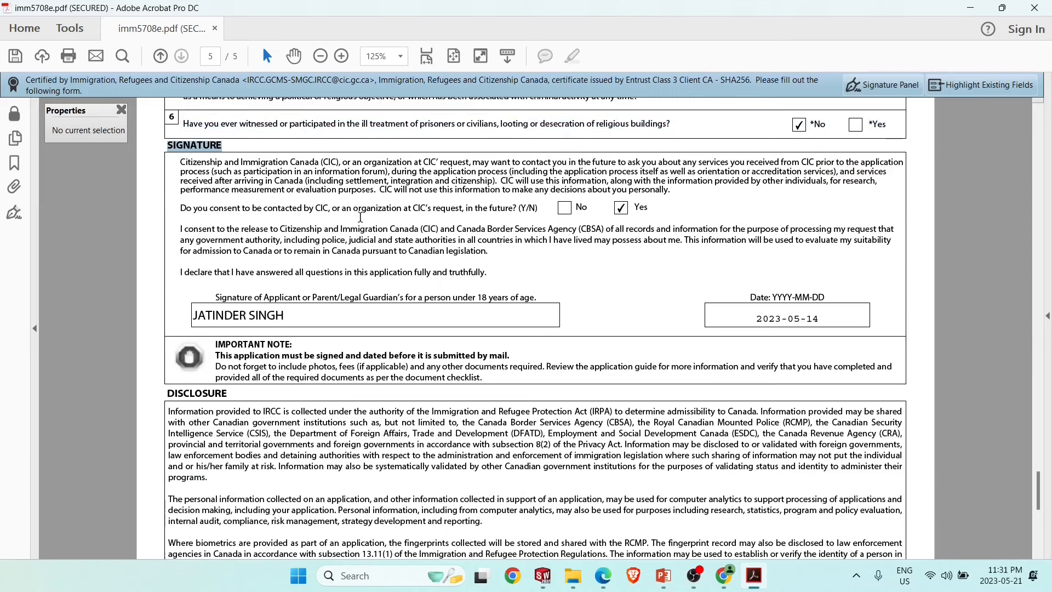
{"action": "left_click", "coordinate": [291, 329]}
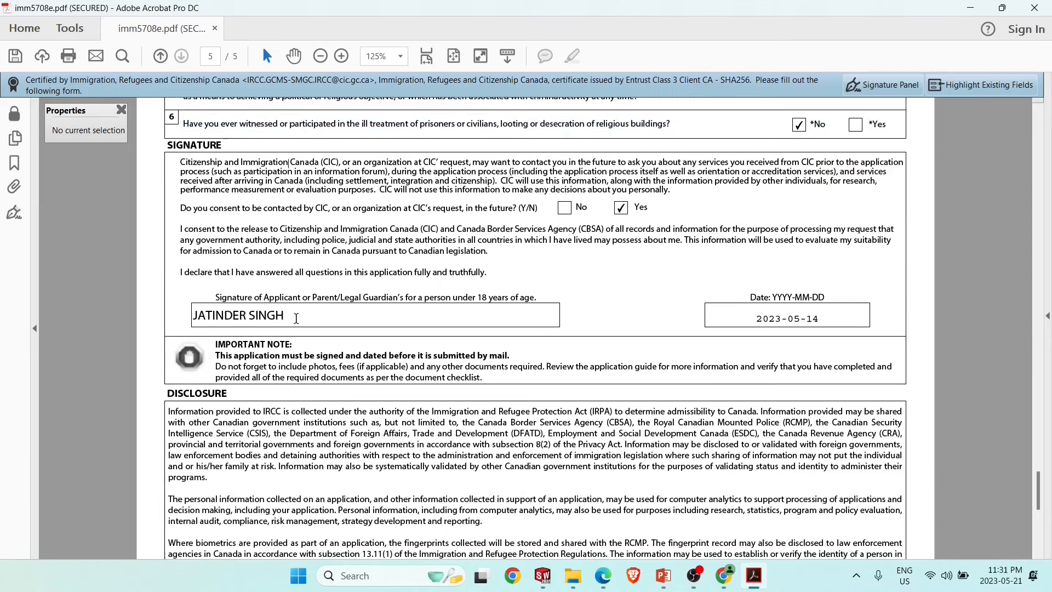
{"action": "left_click", "coordinate": [296, 318]}
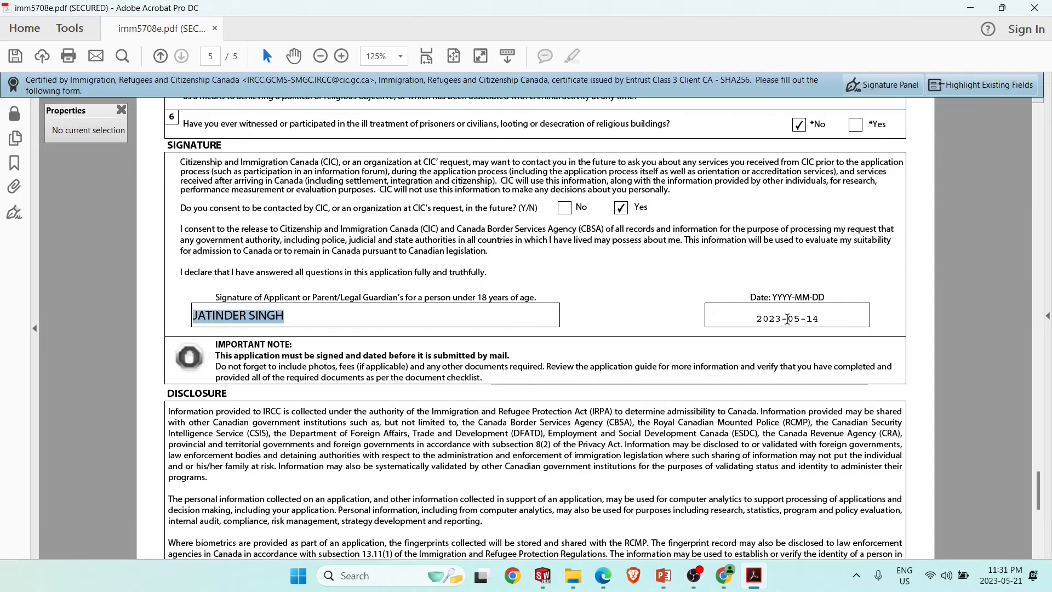
{"action": "left_click", "coordinate": [788, 321]}
{"action": "left_click", "coordinate": [618, 355]}
{"action": "scroll", "coordinate": [618, 355], "scroll_direction": "down", "scroll_amount": 4}
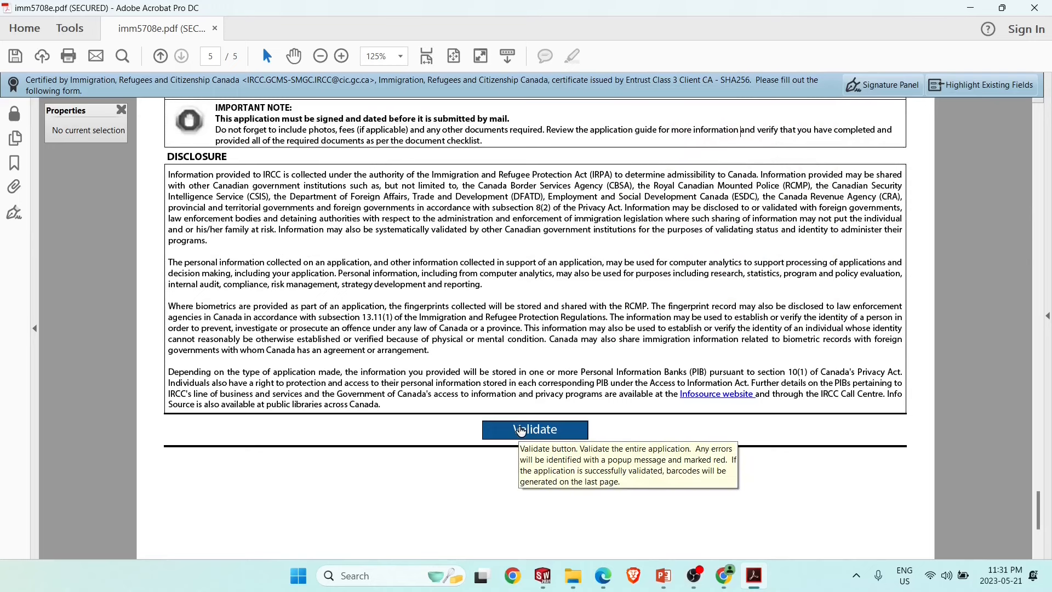
- Validate the application, accept the success message, and inspect the new barcode page 6
{"action": "left_click", "coordinate": [542, 437]}
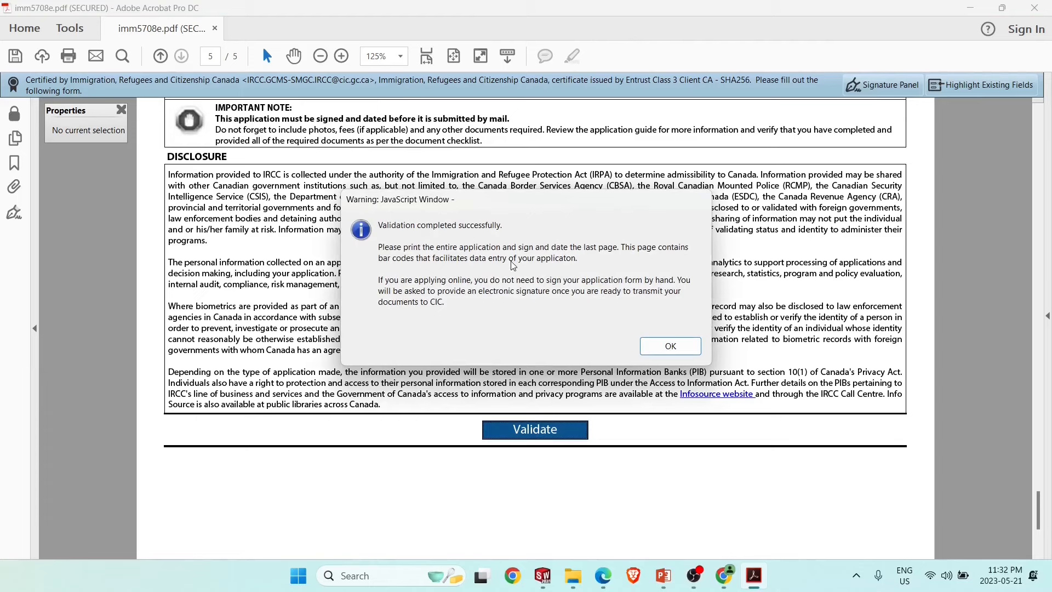
{"action": "left_click", "coordinate": [693, 348]}
{"action": "scroll", "coordinate": [668, 363], "scroll_direction": "up", "scroll_amount": 10}
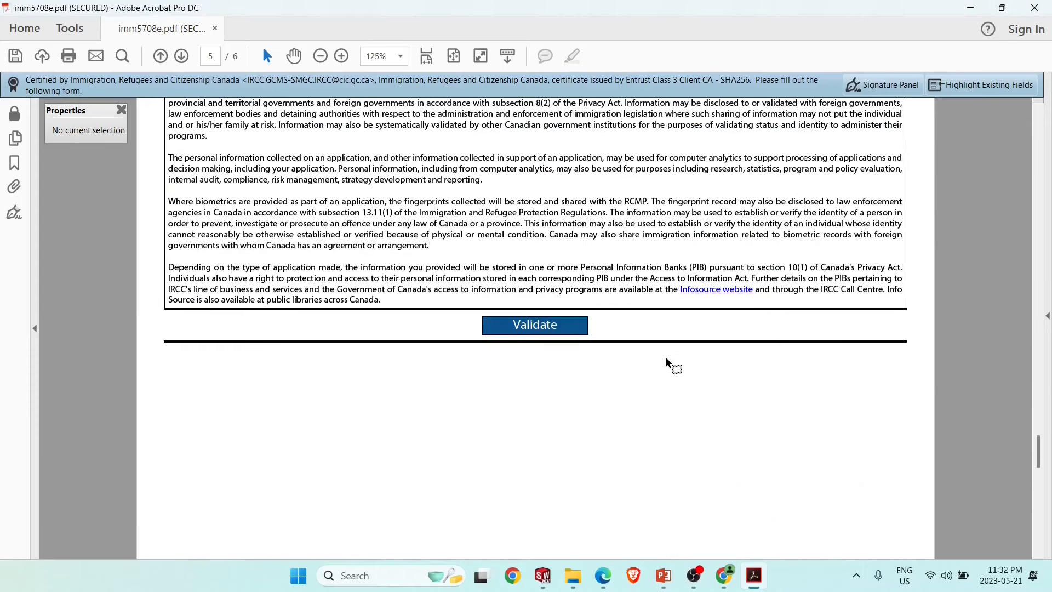
{"action": "scroll", "coordinate": [667, 363], "scroll_direction": "down", "scroll_amount": 3}
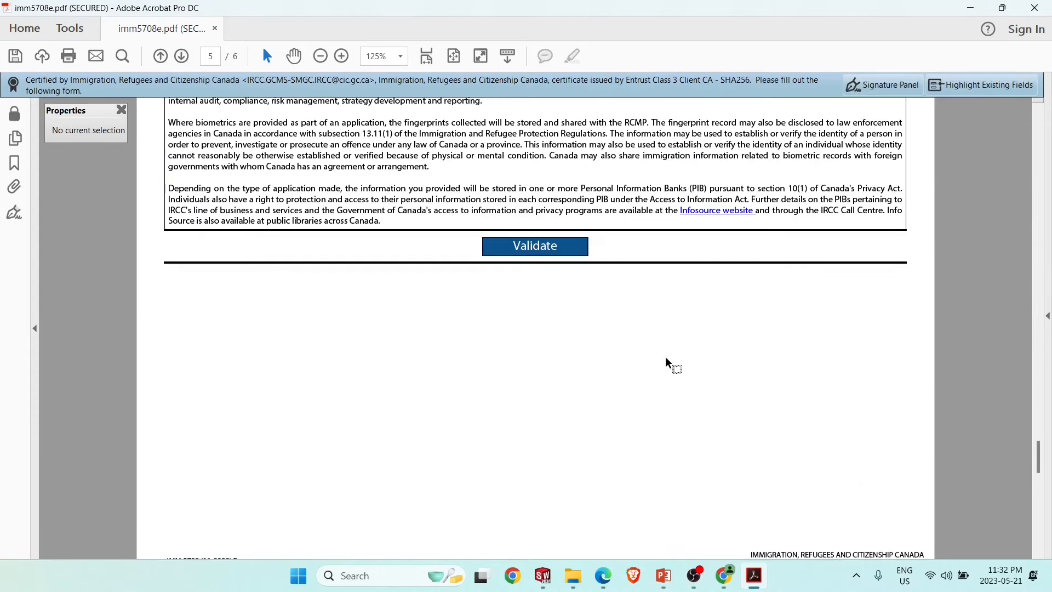
{"action": "scroll", "coordinate": [668, 363], "scroll_direction": "up", "scroll_amount": 3}
{"action": "scroll", "coordinate": [668, 364], "scroll_direction": "up", "scroll_amount": 15}
{"action": "scroll", "coordinate": [668, 363], "scroll_direction": "down", "scroll_amount": 10}
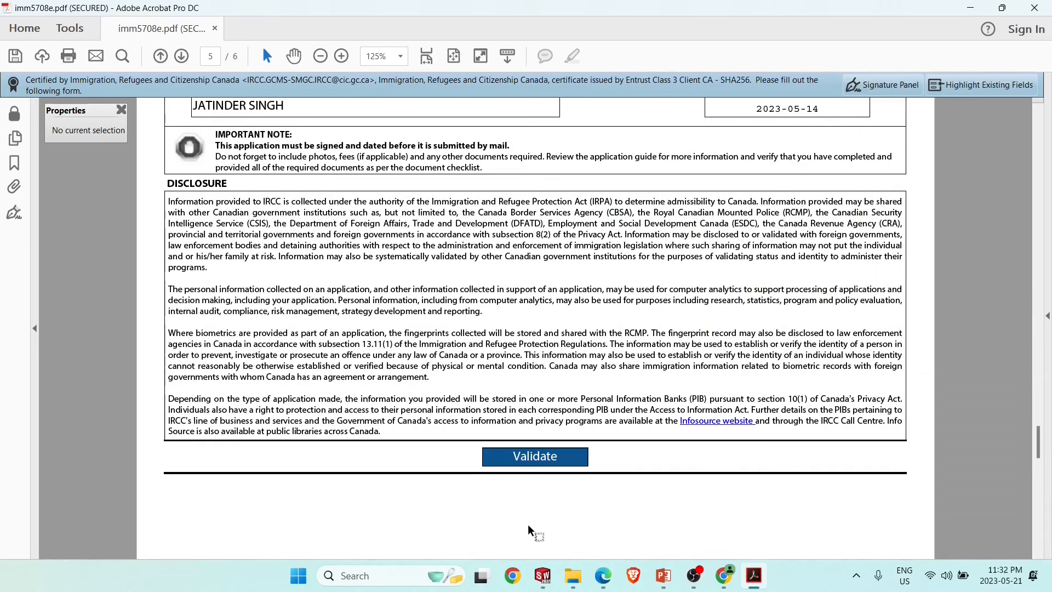
{"action": "scroll", "coordinate": [529, 529], "scroll_direction": "down", "scroll_amount": 15}
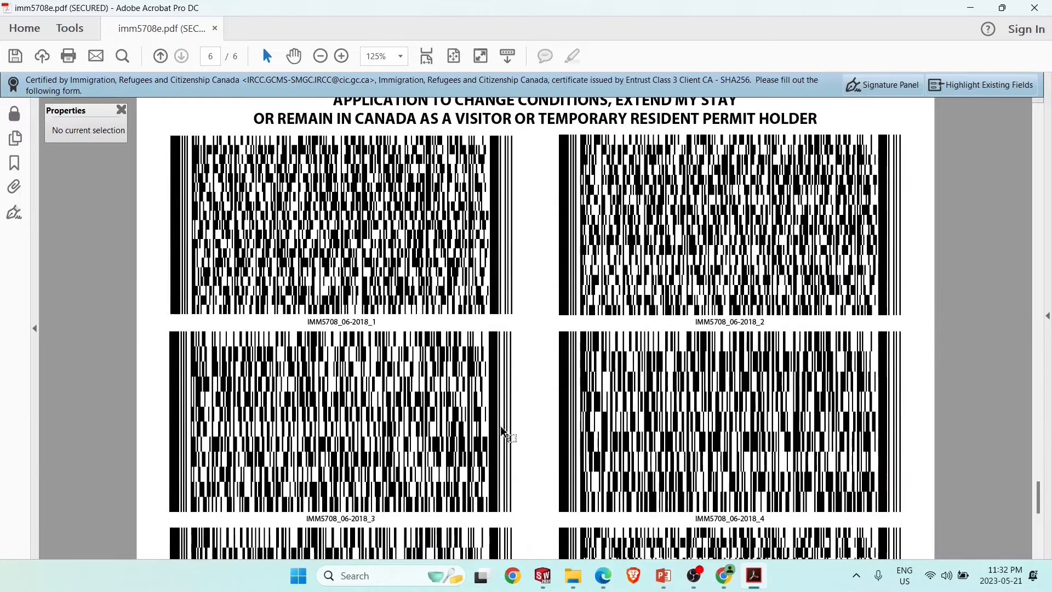
{"action": "scroll", "coordinate": [507, 479], "scroll_direction": "up", "scroll_amount": 1}
{"action": "scroll", "coordinate": [516, 352], "scroll_direction": "down", "scroll_amount": 5}
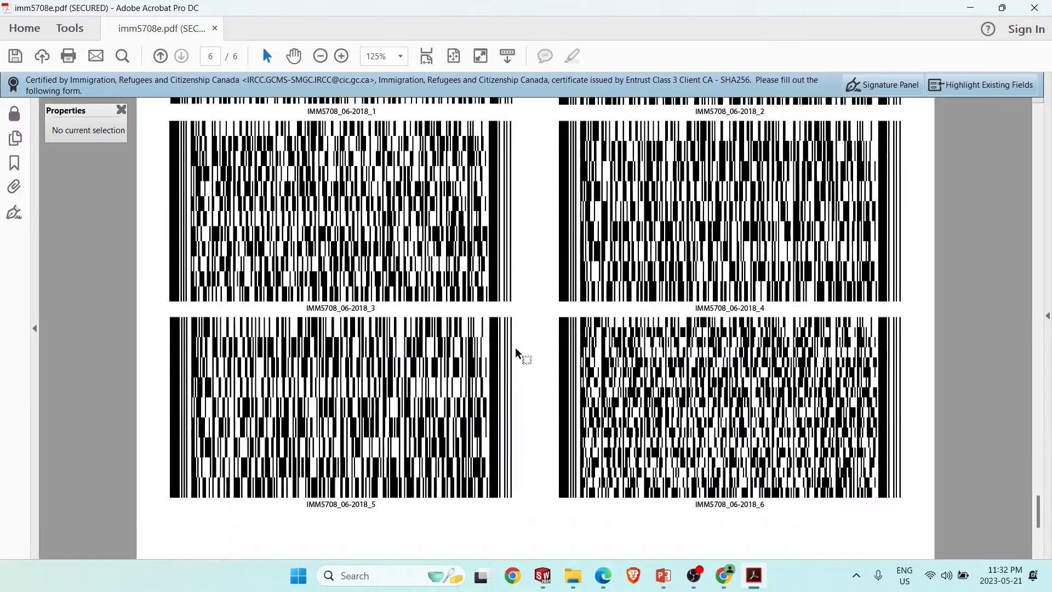
{"action": "scroll", "coordinate": [516, 352], "scroll_direction": "up", "scroll_amount": 14}
{"action": "scroll", "coordinate": [516, 352], "scroll_direction": "up", "scroll_amount": 10}
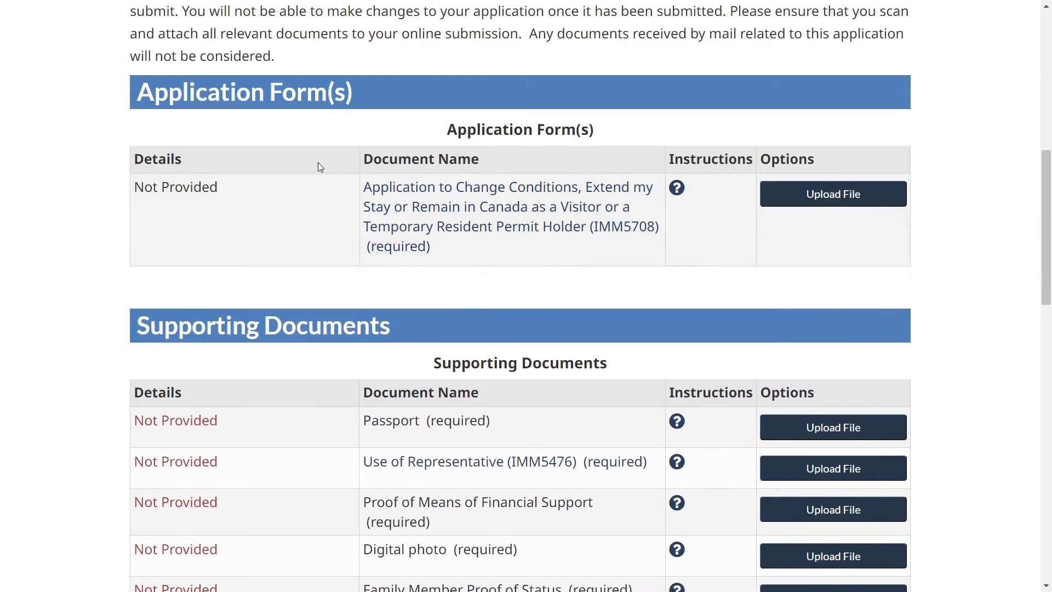
- Review the Application Form(s) and Supporting Documents lists and read the Passport upload instructions
{"action": "double_click", "coordinate": [274, 94]}
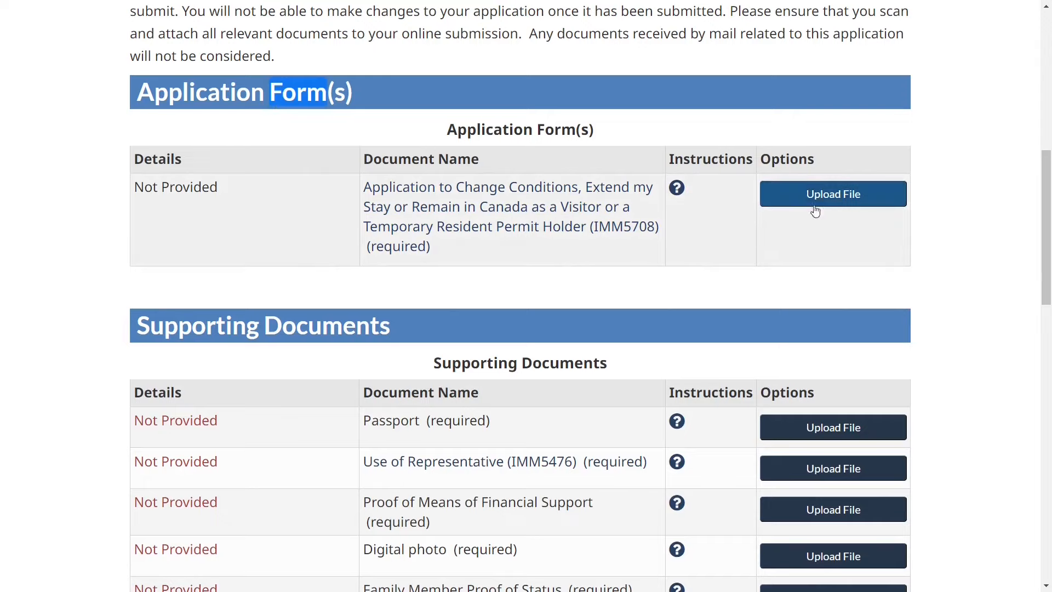
{"action": "triple_click", "coordinate": [243, 324]}
{"action": "scroll", "coordinate": [243, 324], "scroll_direction": "down", "scroll_amount": 4}
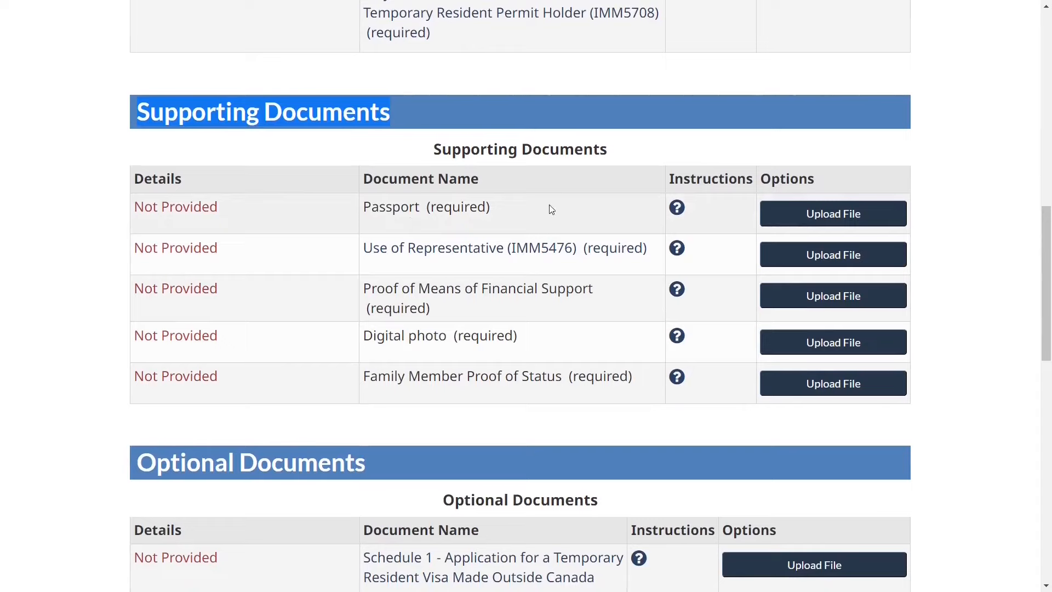
{"action": "left_click", "coordinate": [677, 209]}
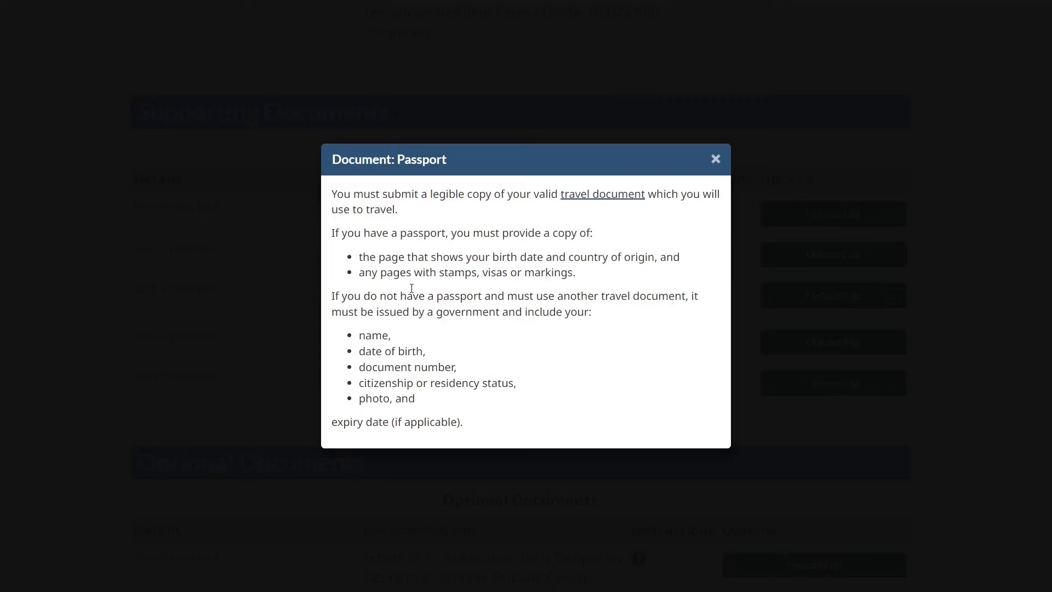
{"action": "left_click", "coordinate": [716, 159]}
{"action": "left_click", "coordinate": [551, 186]}
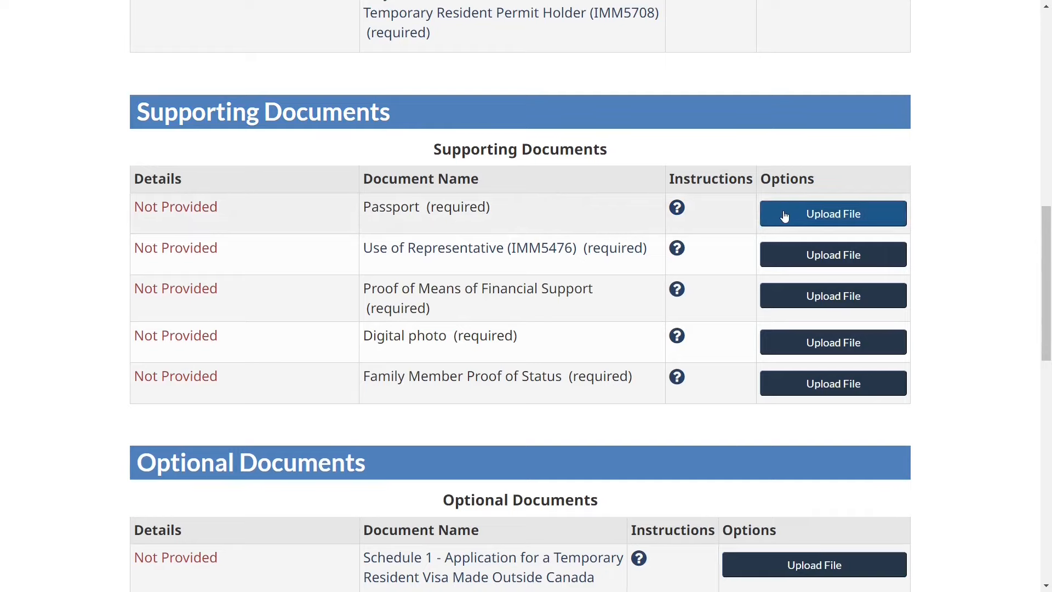
- Open the Use of Representative form and review its title and Section A header
{"action": "left_click", "coordinate": [610, 257]}
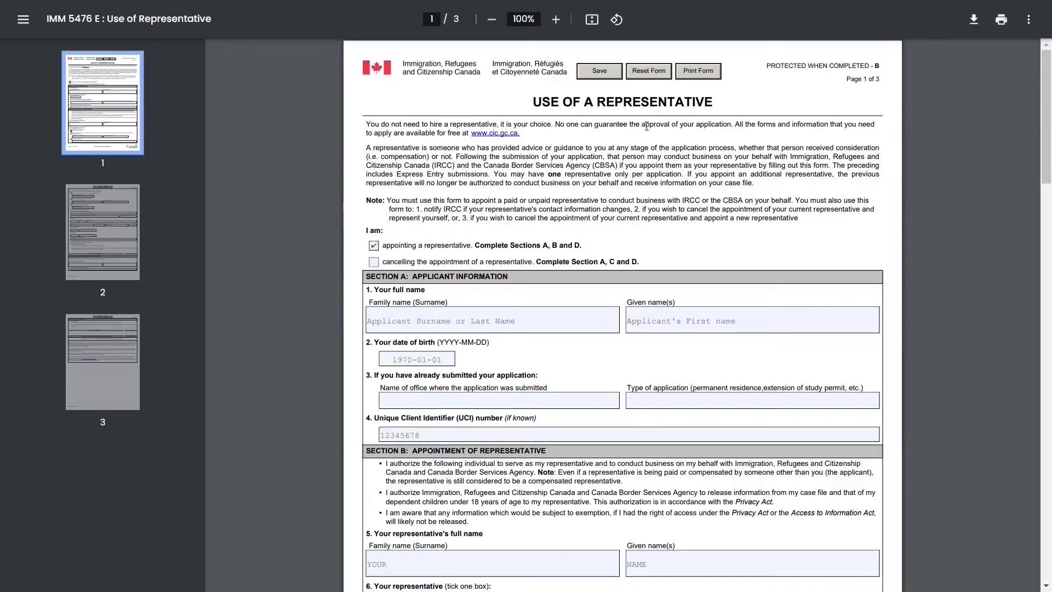
{"action": "left_click_drag", "start_coordinate": [545, 102], "coordinate": [711, 110]}
{"action": "left_click", "coordinate": [637, 163]}
{"action": "scroll", "coordinate": [542, 157], "scroll_direction": "down", "scroll_amount": 2}
{"action": "left_click_drag", "start_coordinate": [397, 203], "coordinate": [507, 196]}
{"action": "scroll", "coordinate": [507, 196], "scroll_direction": "down", "scroll_amount": 1}
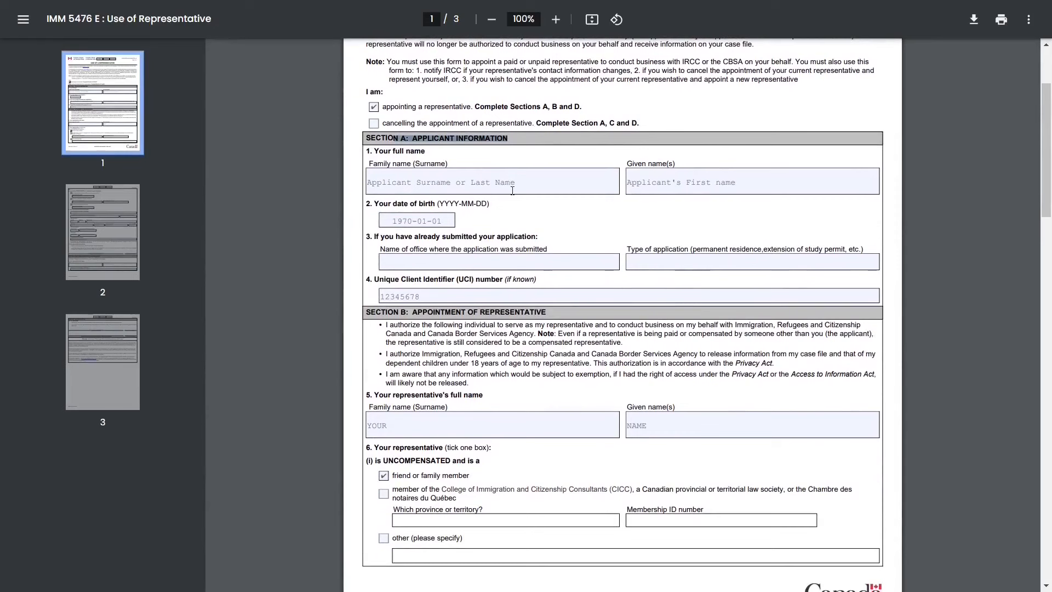
- Check the applicant's family name, given name and UCI number fields
{"action": "left_click", "coordinate": [512, 190]}
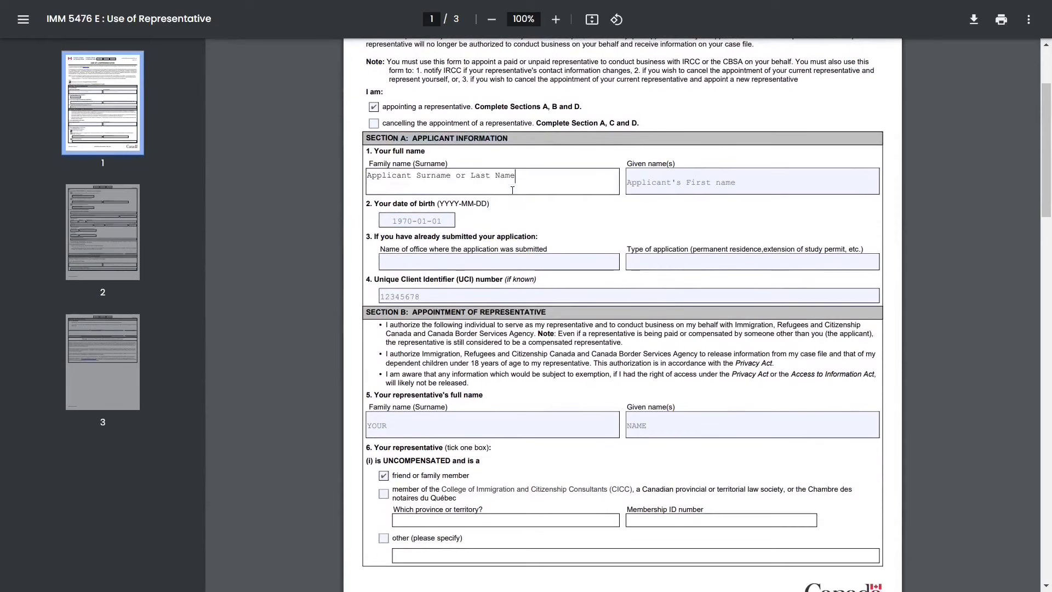
{"action": "left_click", "coordinate": [682, 174]}
{"action": "left_click", "coordinate": [598, 226]}
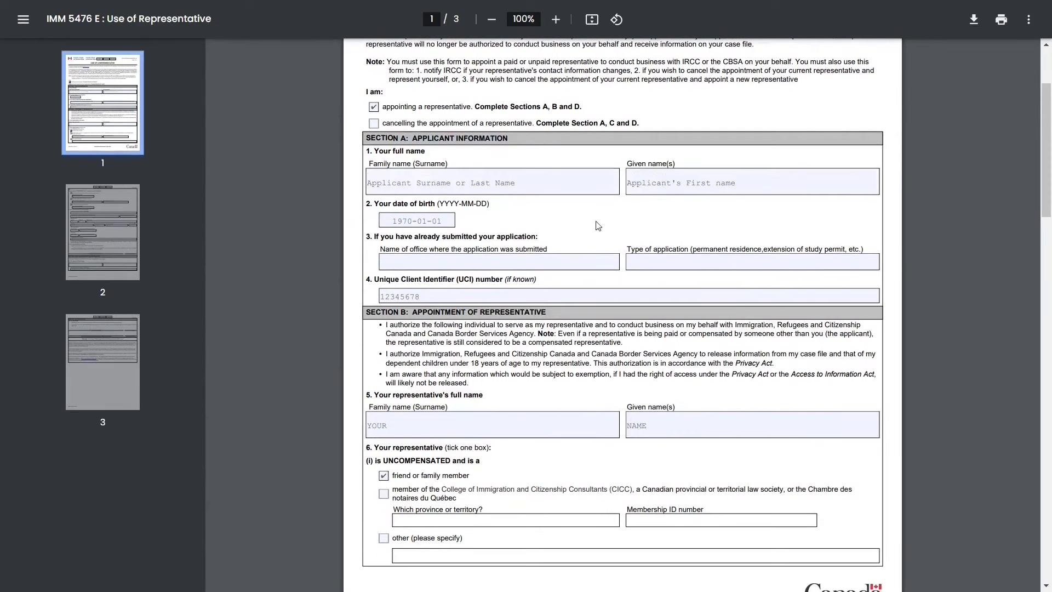
{"action": "scroll", "coordinate": [579, 225], "scroll_direction": "down", "scroll_amount": 1}
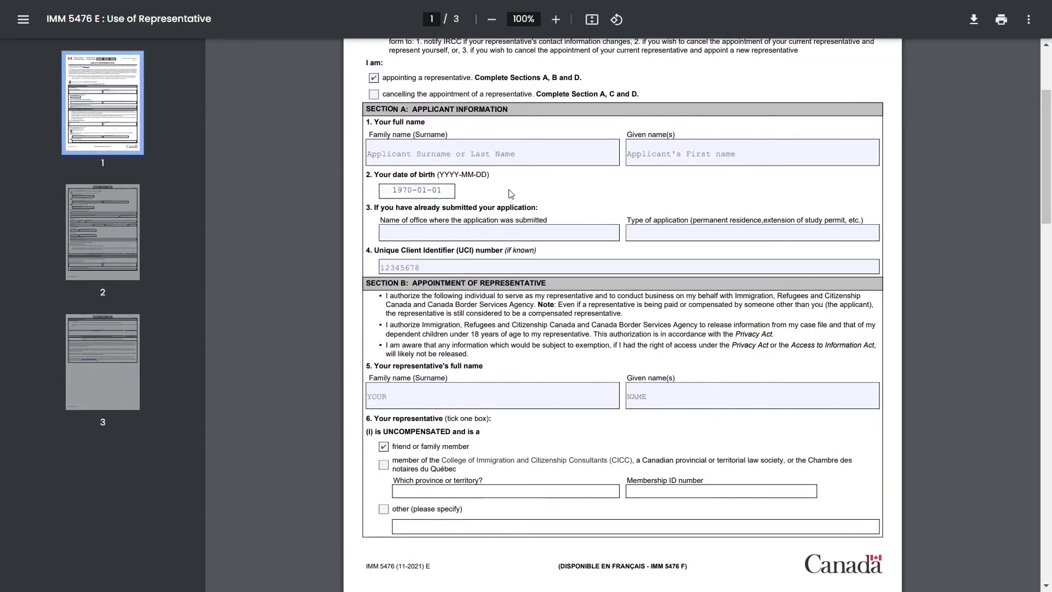
{"action": "scroll", "coordinate": [466, 204], "scroll_direction": "down", "scroll_amount": 2}
{"action": "left_click", "coordinate": [431, 207]}
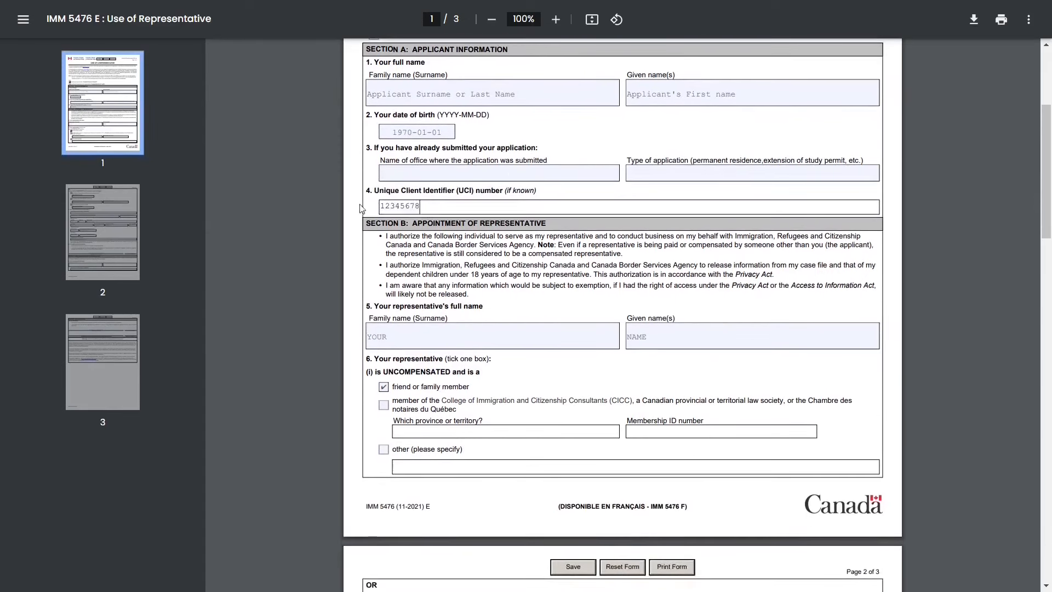
{"action": "double_click", "coordinate": [398, 205]}
{"action": "scroll", "coordinate": [402, 203], "scroll_direction": "down", "scroll_amount": 3}
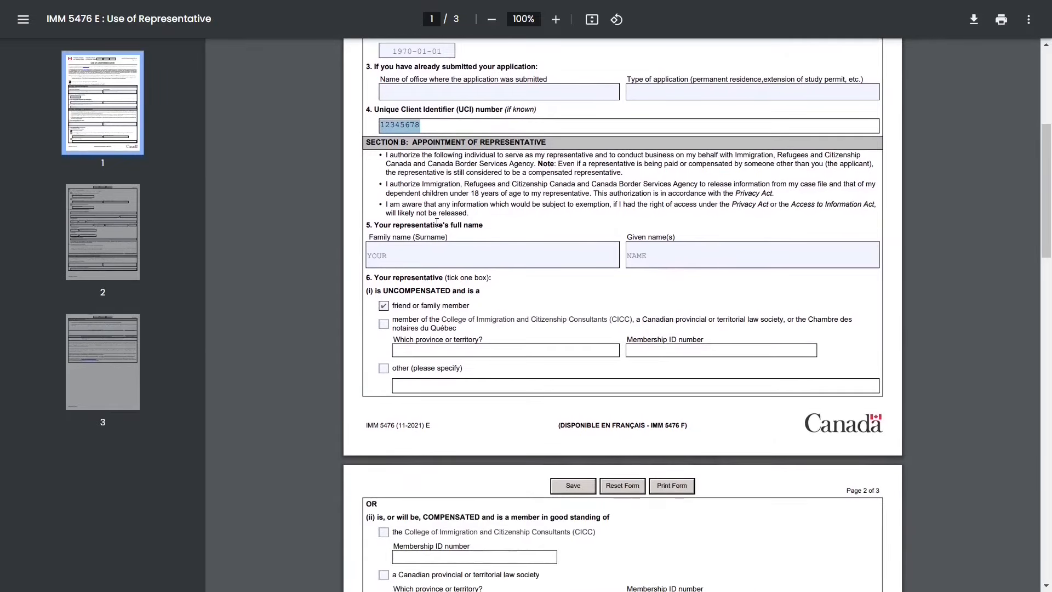
{"action": "left_click", "coordinate": [375, 222]}
- Review the representative's family and given names, representative type and contact information heading
{"action": "left_click_drag", "start_coordinate": [380, 222], "coordinate": [480, 229]}
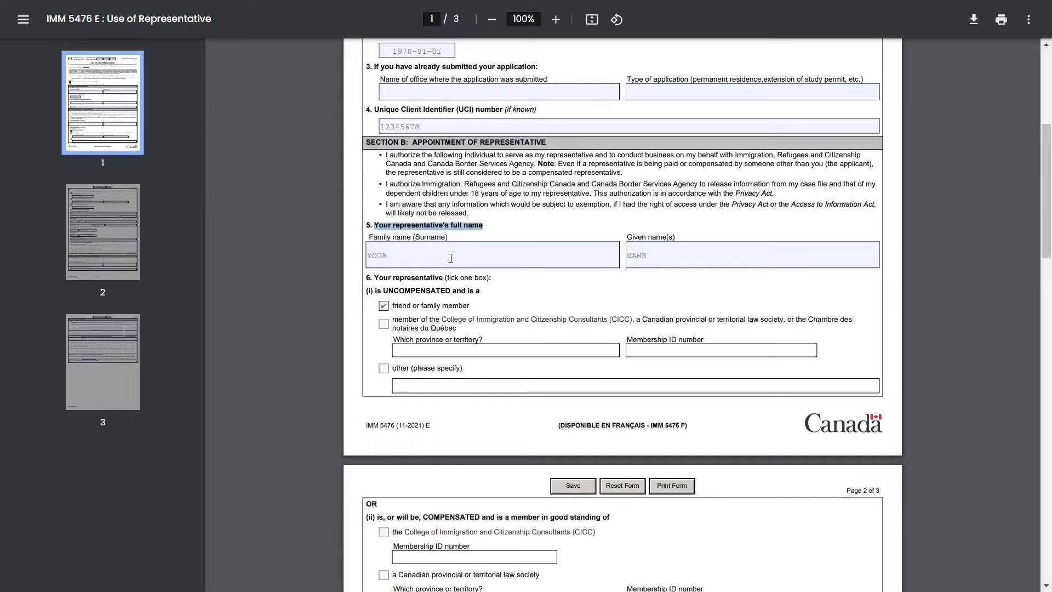
{"action": "left_click", "coordinate": [451, 258]}
{"action": "left_click", "coordinate": [686, 251]}
{"action": "scroll", "coordinate": [685, 251], "scroll_direction": "down", "scroll_amount": 1}
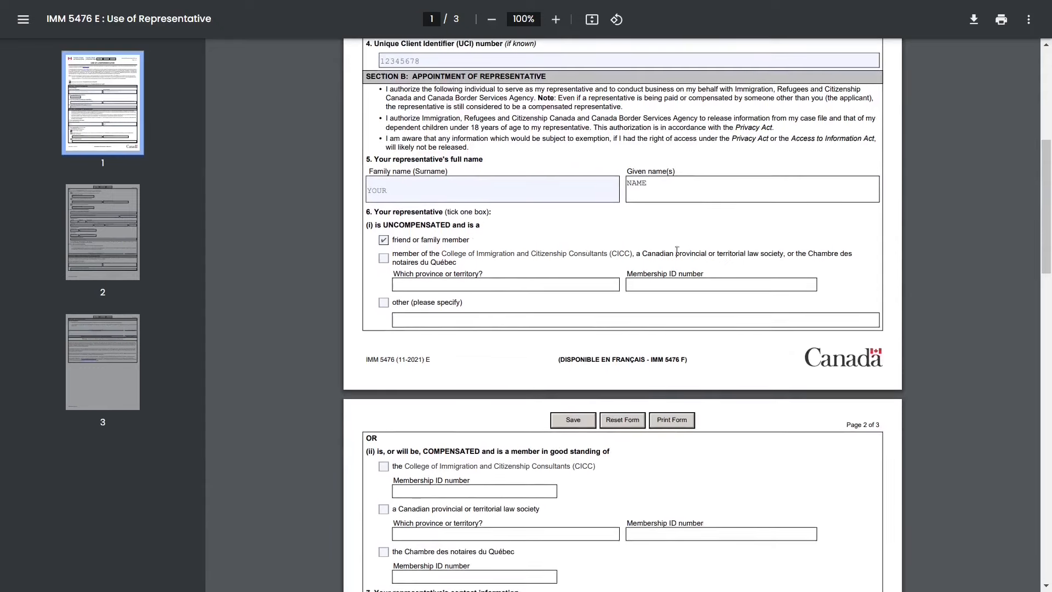
{"action": "triple_click", "coordinate": [416, 213]}
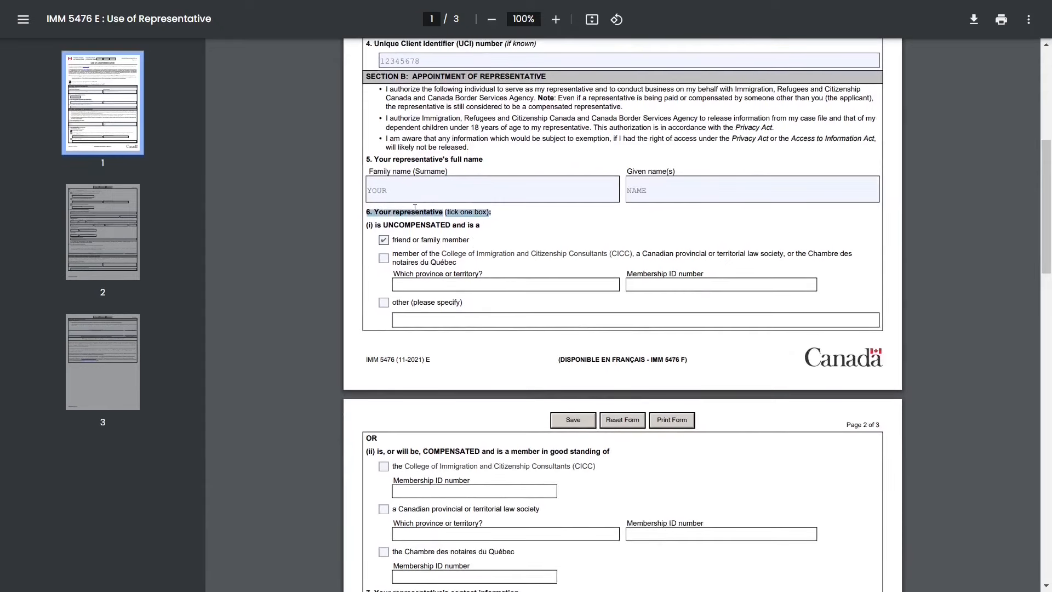
{"action": "scroll", "coordinate": [415, 208], "scroll_direction": "down", "scroll_amount": 1}
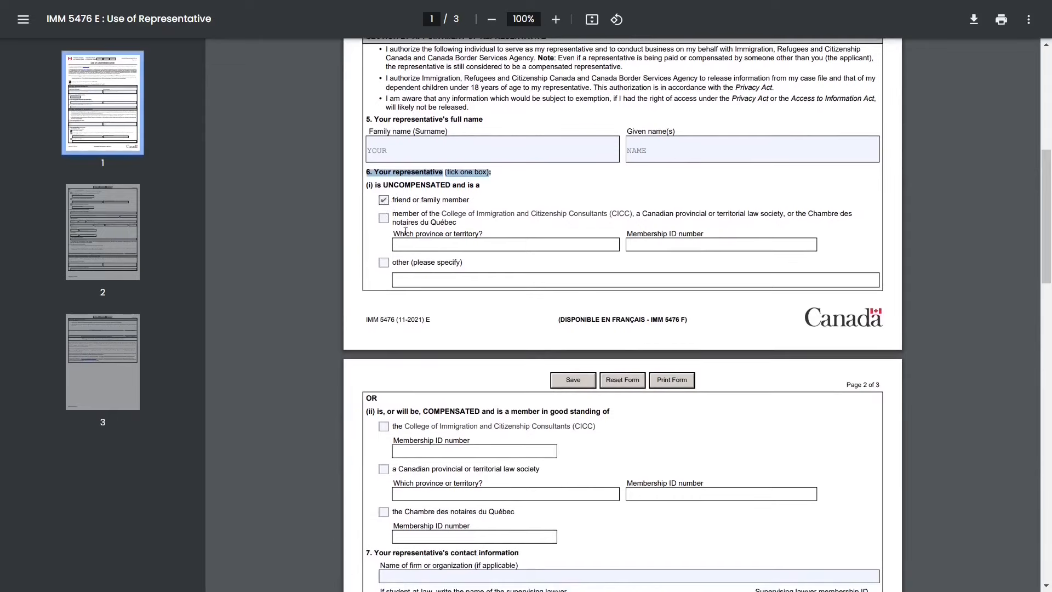
{"action": "scroll", "coordinate": [456, 326], "scroll_direction": "down", "scroll_amount": 4}
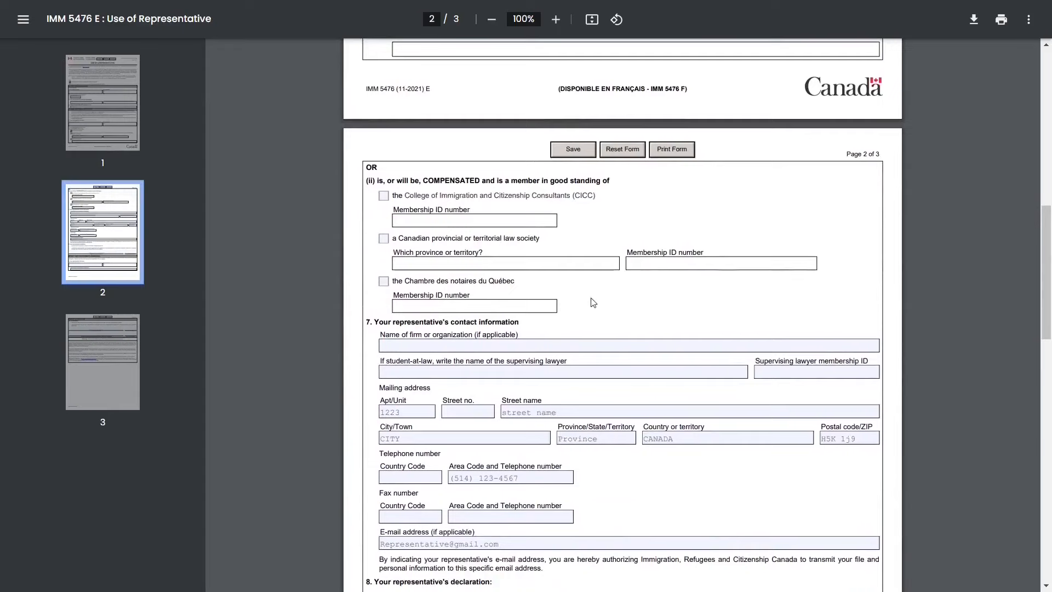
{"action": "left_click_drag", "start_coordinate": [371, 319], "coordinate": [523, 321]}
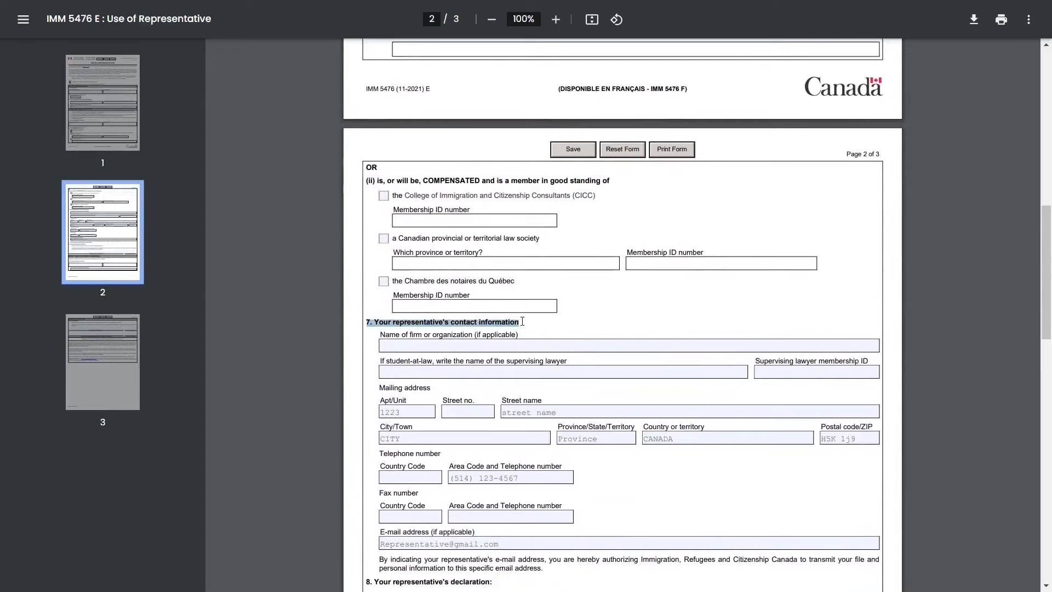
{"action": "scroll", "coordinate": [523, 321], "scroll_direction": "down", "scroll_amount": 3}
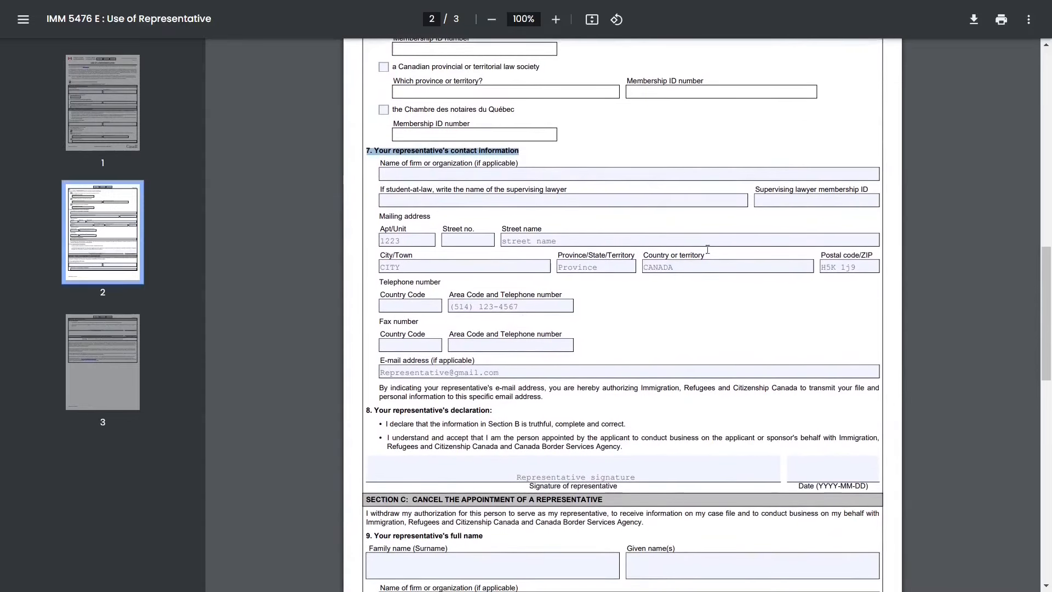
{"action": "left_click", "coordinate": [647, 319]}
- Check the representative's telephone number and e-mail address fields
{"action": "left_click", "coordinate": [524, 301]}
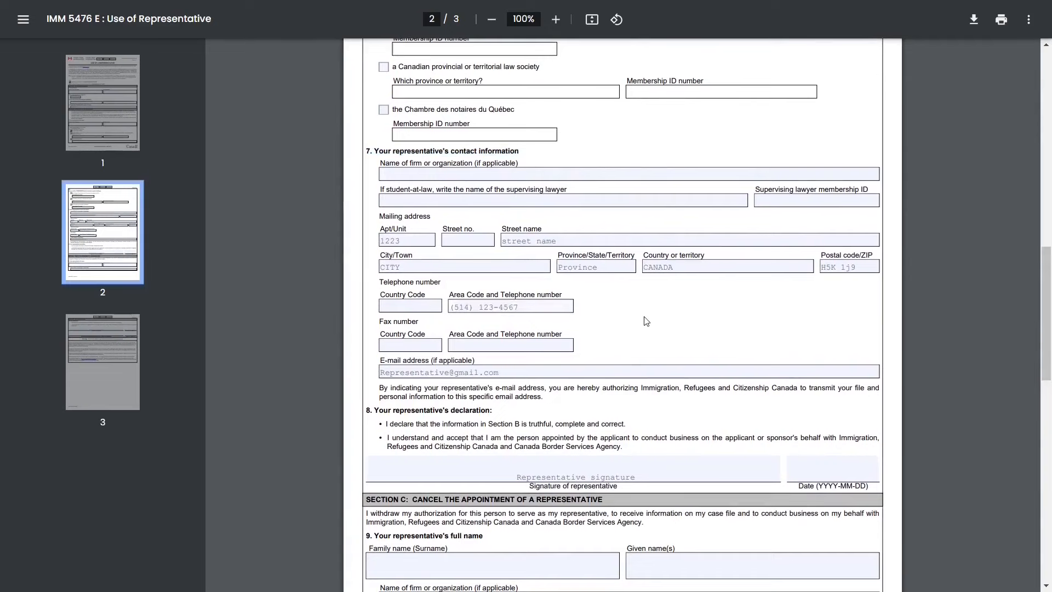
{"action": "scroll", "coordinate": [523, 309], "scroll_direction": "down", "scroll_amount": 1}
{"action": "left_click", "coordinate": [521, 311]}
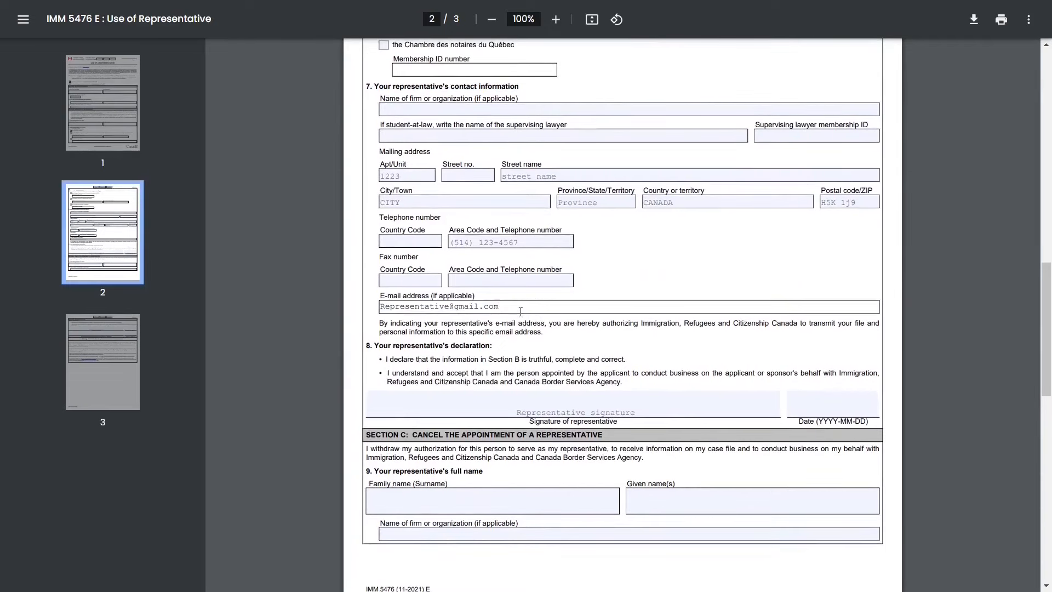
{"action": "left_click", "coordinate": [563, 349]}
- Check the representative and applicant signature and date fields in the declaration sections
{"action": "scroll", "coordinate": [563, 349], "scroll_direction": "down", "scroll_amount": 1}
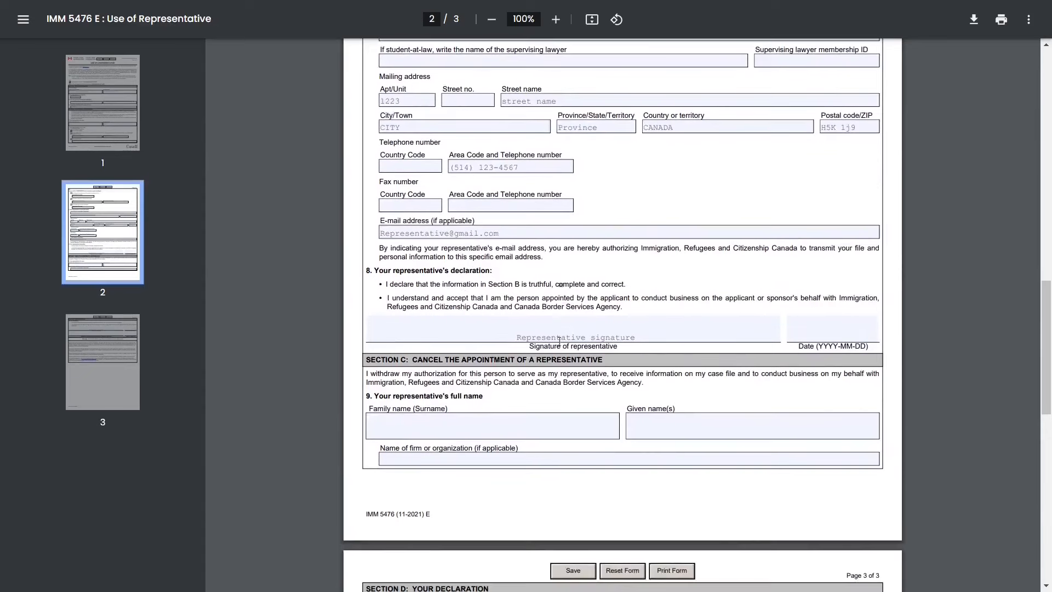
{"action": "left_click_drag", "start_coordinate": [374, 268], "coordinate": [498, 271]}
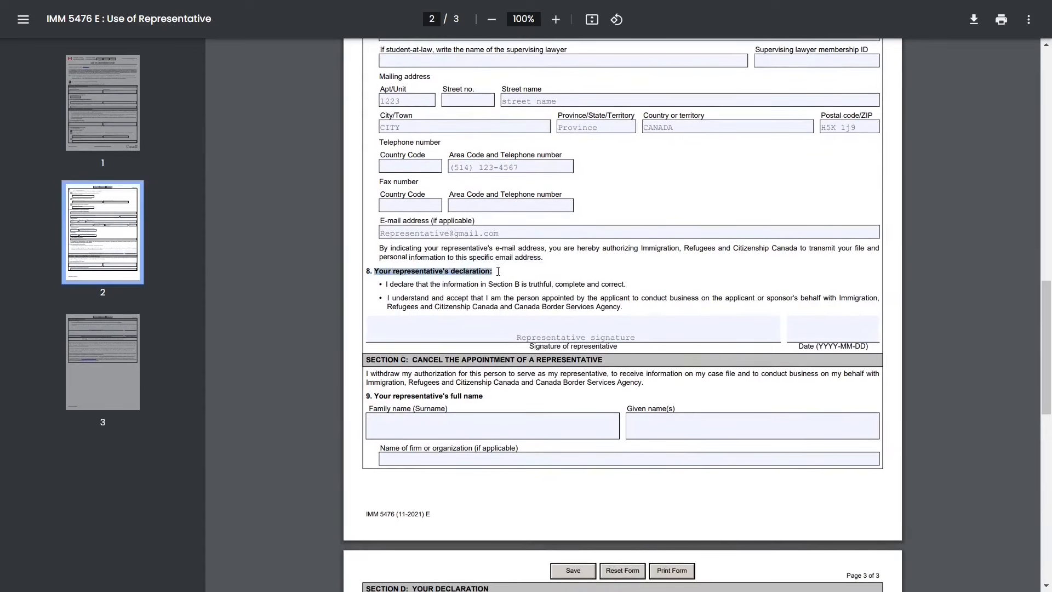
{"action": "scroll", "coordinate": [498, 272], "scroll_direction": "down", "scroll_amount": 1}
{"action": "left_click", "coordinate": [498, 272]}
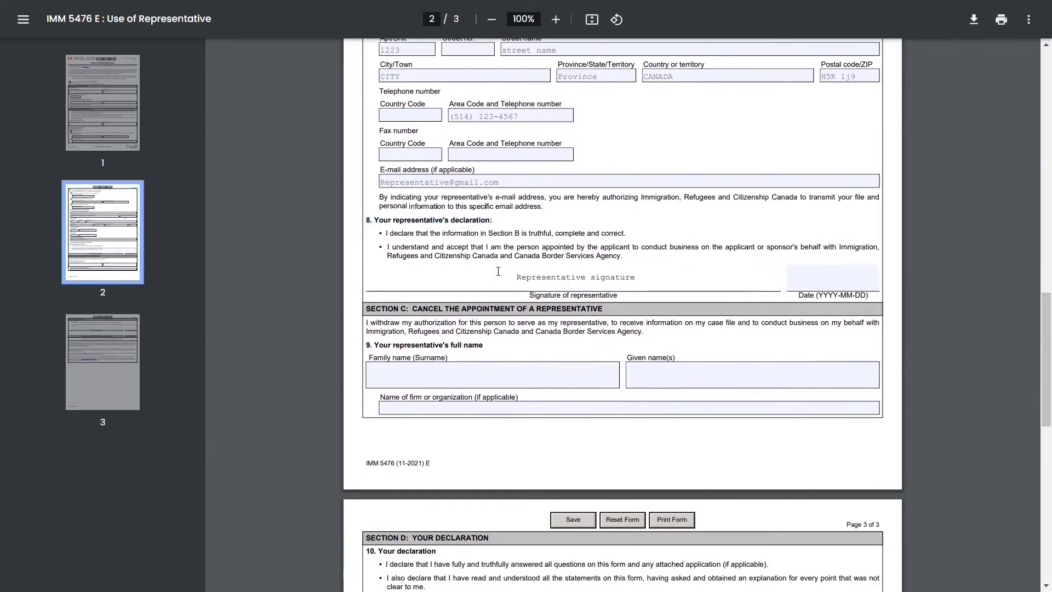
{"action": "left_click_drag", "start_coordinate": [507, 276], "coordinate": [638, 278]}
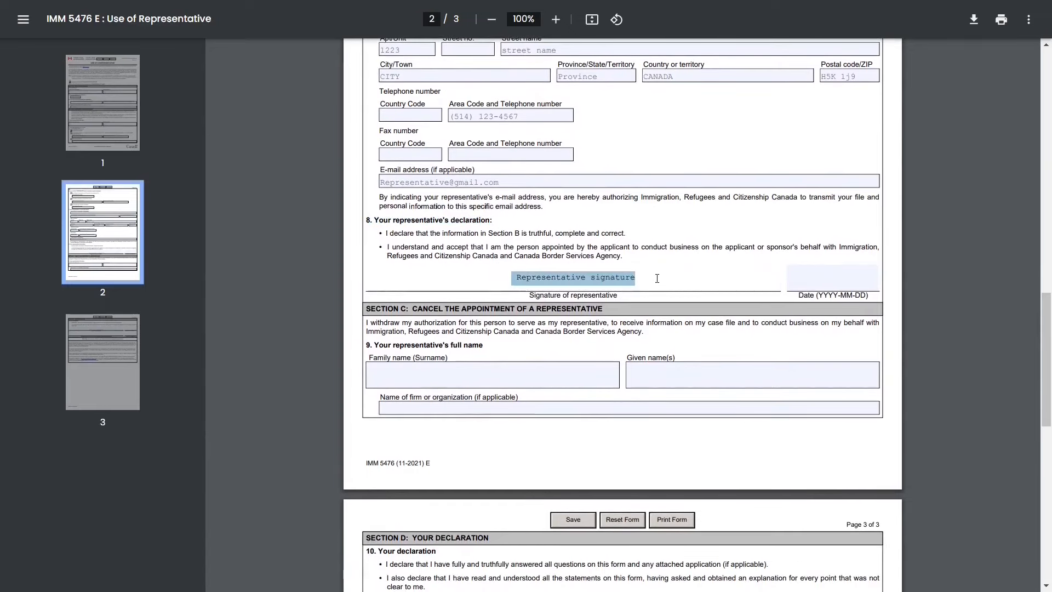
{"action": "left_click", "coordinate": [832, 276]}
{"action": "scroll", "coordinate": [684, 322], "scroll_direction": "down", "scroll_amount": 5}
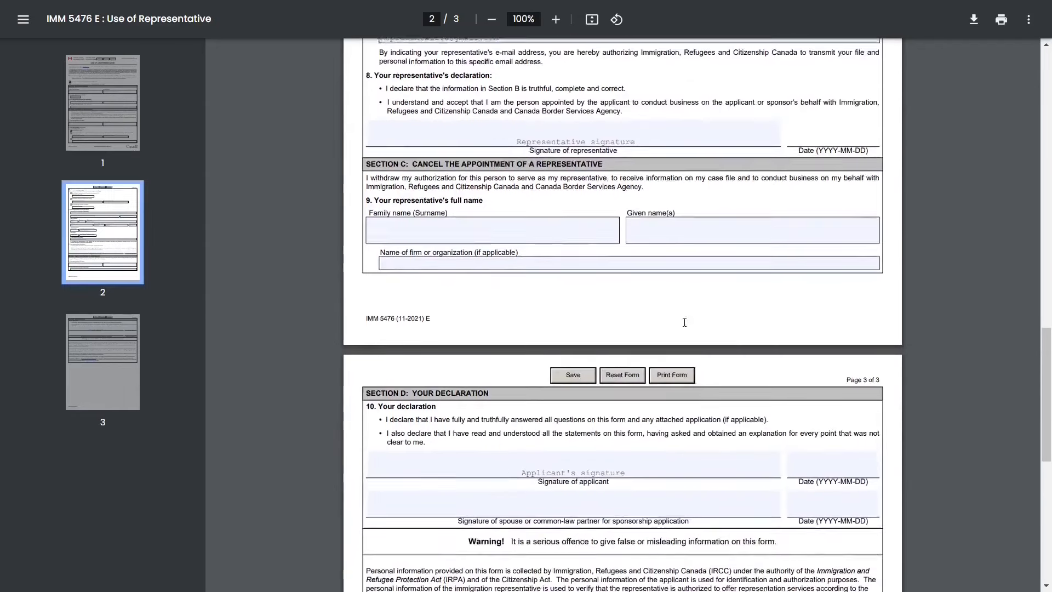
{"action": "left_click_drag", "start_coordinate": [489, 269], "coordinate": [442, 271]}
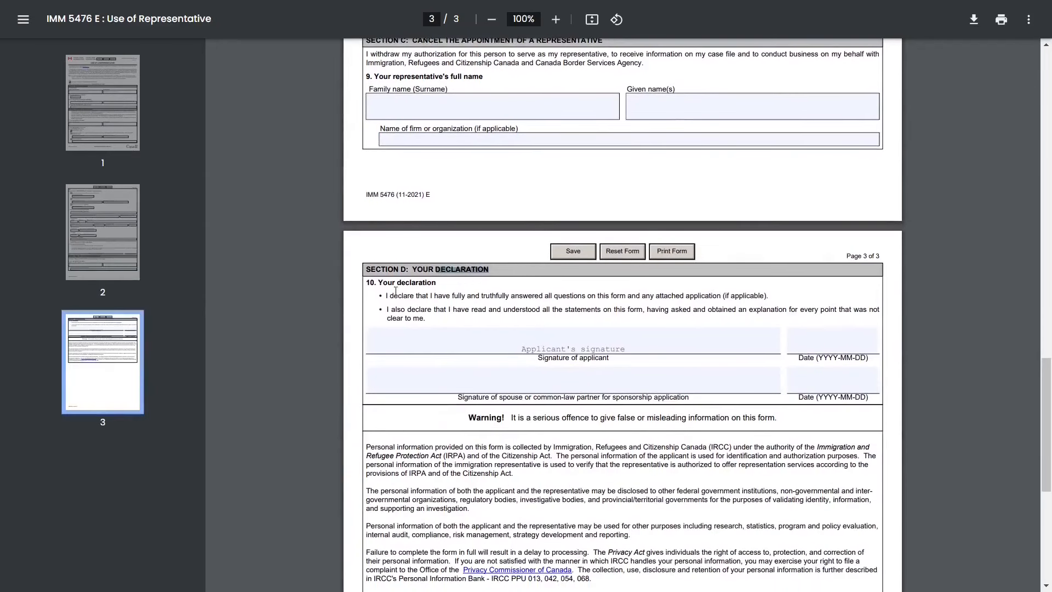
{"action": "left_click", "coordinate": [553, 344]}
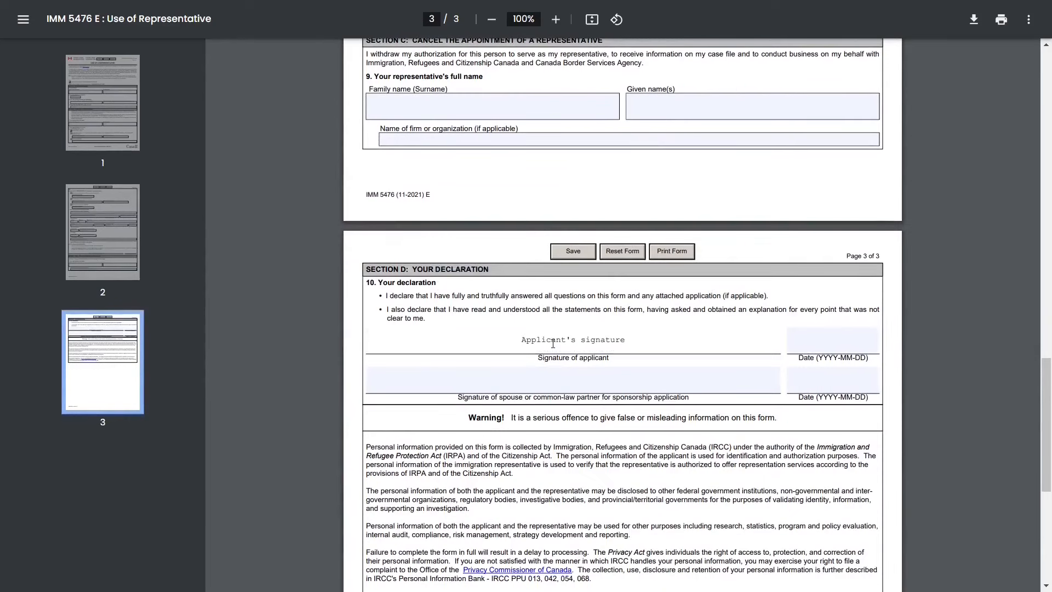
{"action": "left_click", "coordinate": [799, 341]}
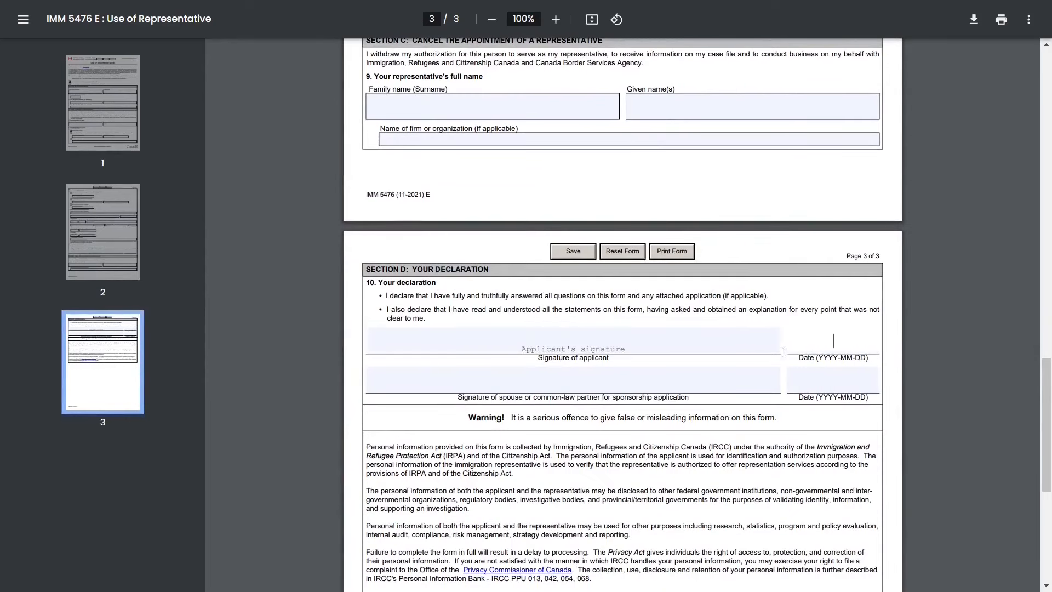
{"action": "scroll", "coordinate": [663, 405], "scroll_direction": "down", "scroll_amount": 5}
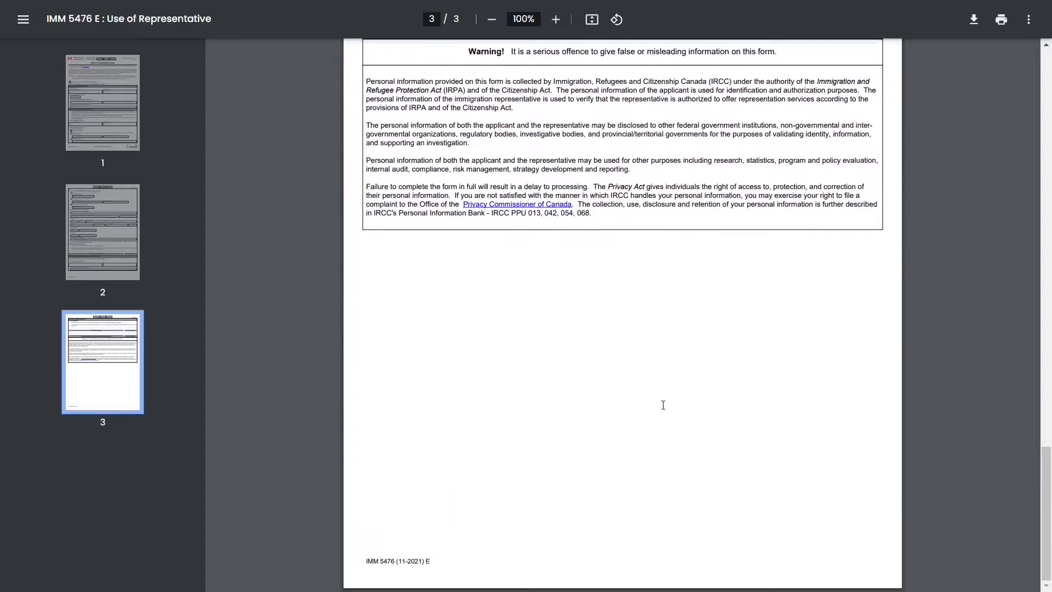
- Scroll back through the form and return to the IRCC Supporting Documents page
{"action": "scroll", "coordinate": [663, 405], "scroll_direction": "up", "scroll_amount": 7}
{"action": "scroll", "coordinate": [663, 405], "scroll_direction": "up", "scroll_amount": 10}
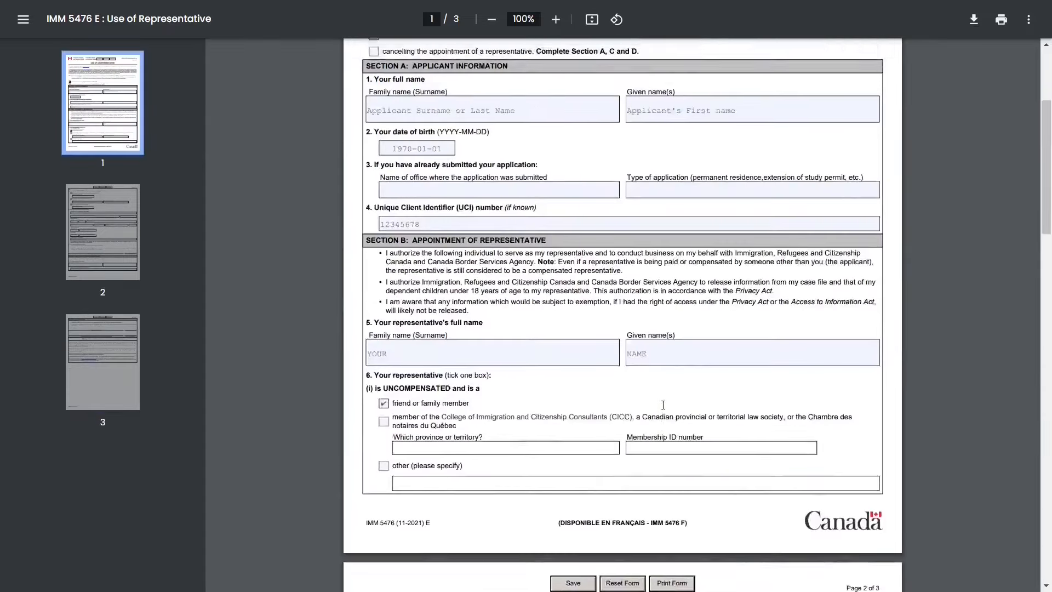
{"action": "scroll", "coordinate": [660, 438], "scroll_direction": "down", "scroll_amount": 1}
{"action": "scroll", "coordinate": [660, 439], "scroll_direction": "up", "scroll_amount": 1}
{"action": "key", "text": "ctrl+Tab"}
{"action": "scroll", "coordinate": [696, 271], "scroll_direction": "down", "scroll_amount": 1}
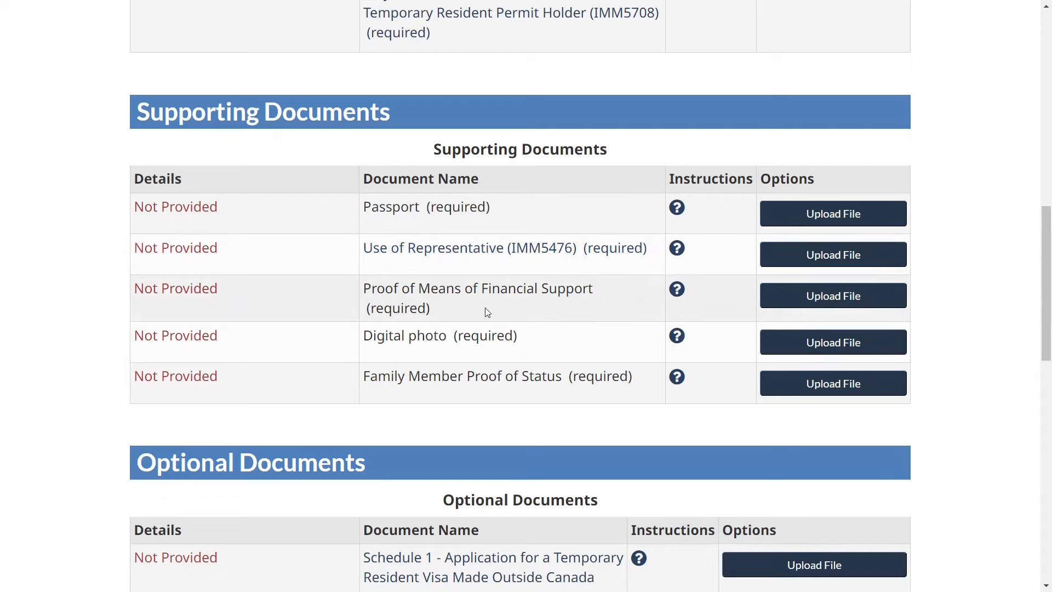
- Read the Proof of Means of Financial Support instructions on acceptable documents, then close them
{"action": "left_click", "coordinate": [678, 290]}
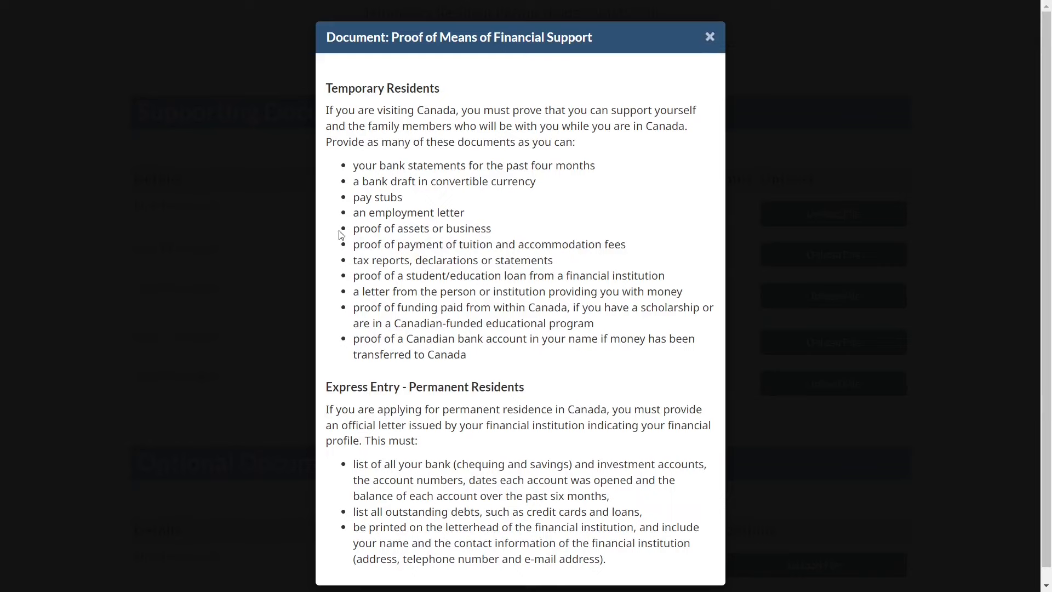
{"action": "left_click_drag", "start_coordinate": [355, 165], "coordinate": [491, 358]}
{"action": "left_click", "coordinate": [415, 145]}
{"action": "left_click_drag", "start_coordinate": [330, 143], "coordinate": [574, 141]}
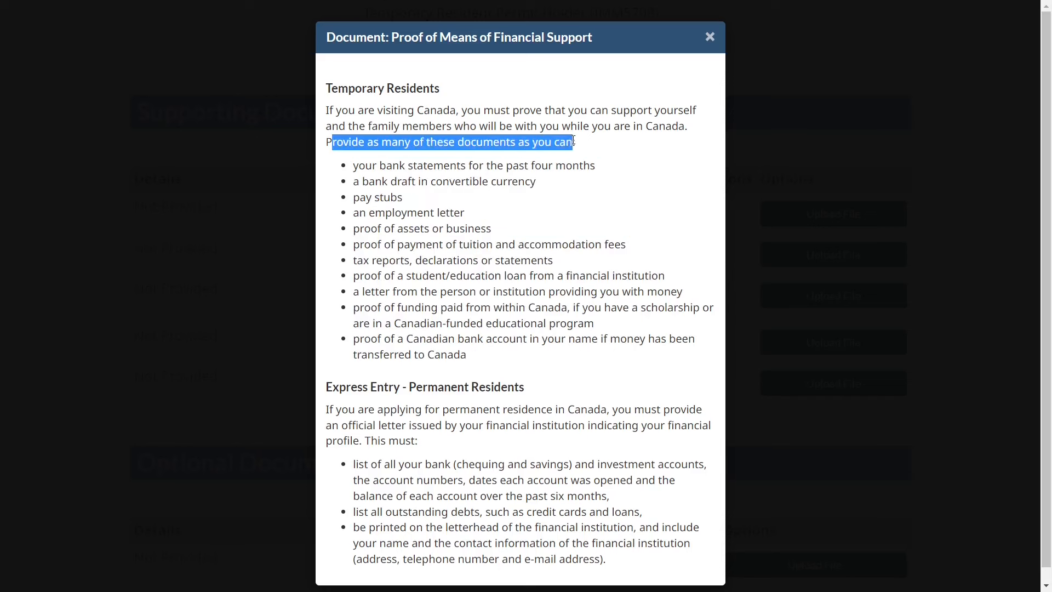
{"action": "left_click", "coordinate": [710, 38]}
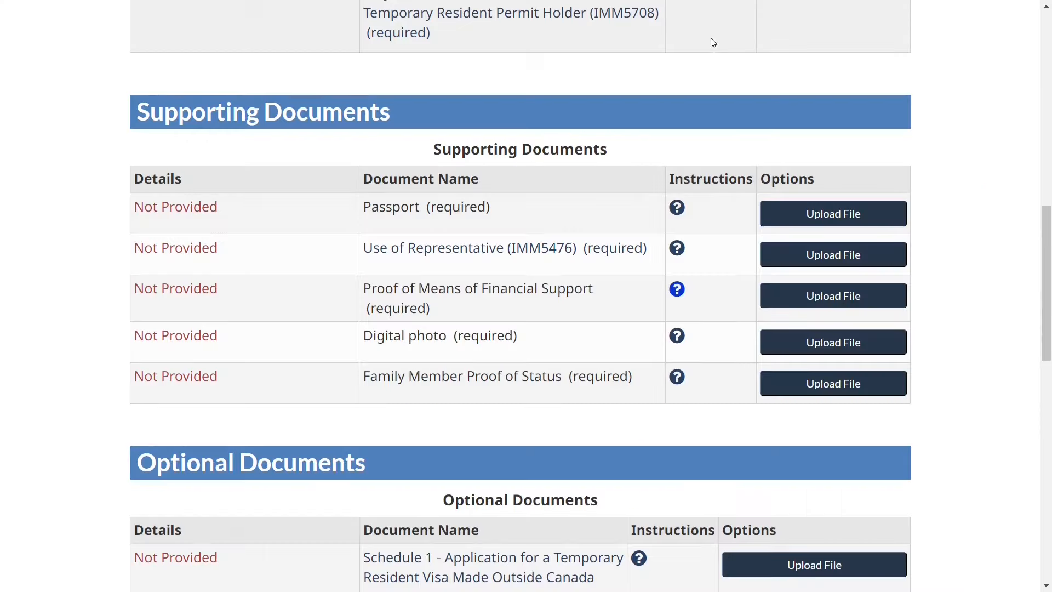
- Read the Digital photo requirements and close them
{"action": "scroll", "coordinate": [554, 282], "scroll_direction": "down", "scroll_amount": 2}
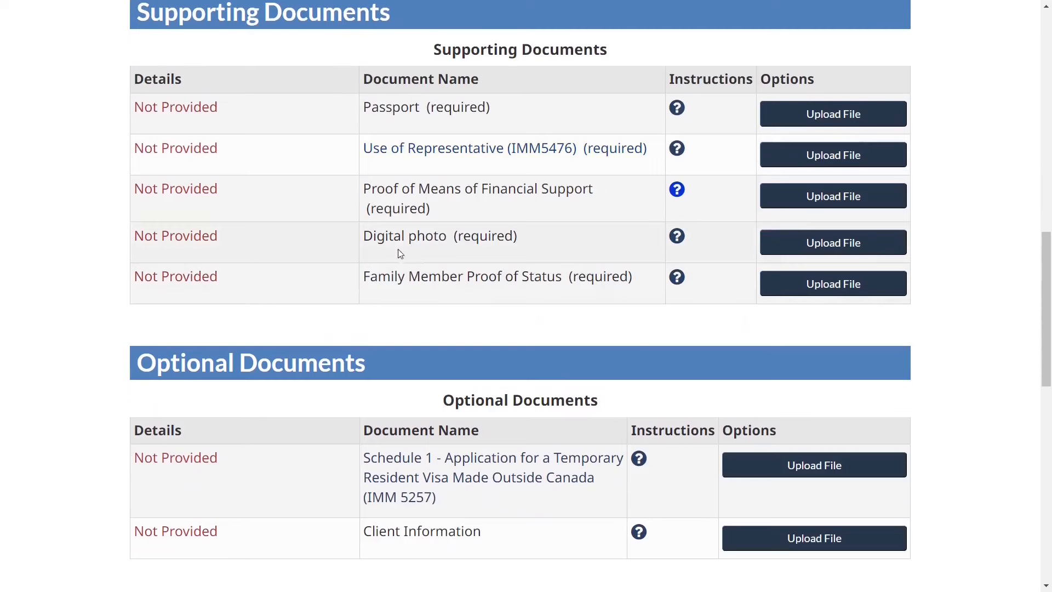
{"action": "left_click", "coordinate": [678, 236]}
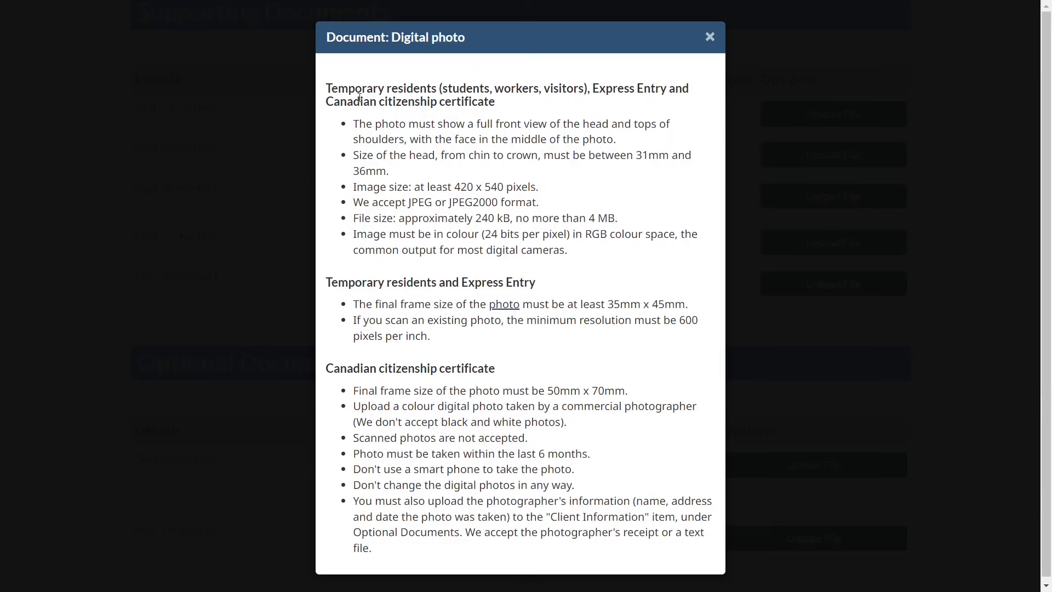
{"action": "left_click_drag", "start_coordinate": [331, 88], "coordinate": [585, 257]}
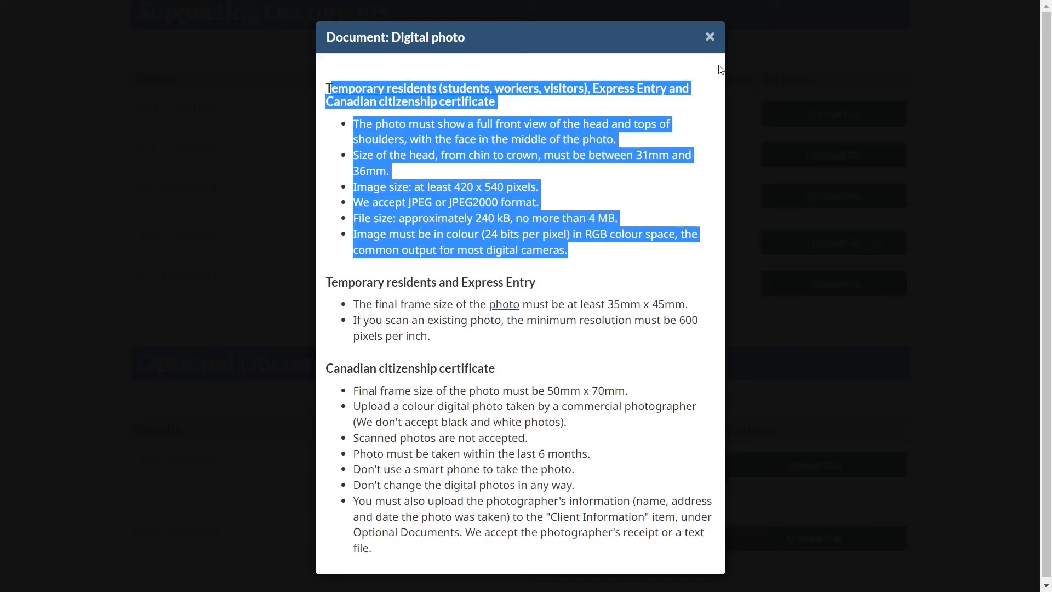
{"action": "left_click", "coordinate": [710, 38]}
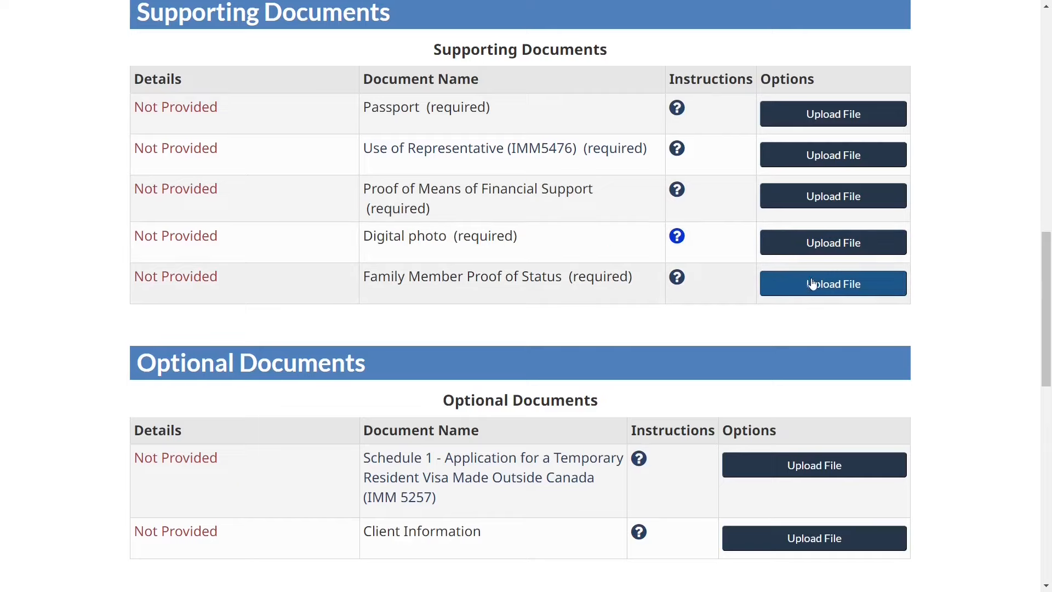
- Review the Family Member Proof of Status row and the Optional Documents table
{"action": "triple_click", "coordinate": [511, 277]}
{"action": "left_click", "coordinate": [513, 311]}
{"action": "scroll", "coordinate": [590, 336], "scroll_direction": "down", "scroll_amount": 1}
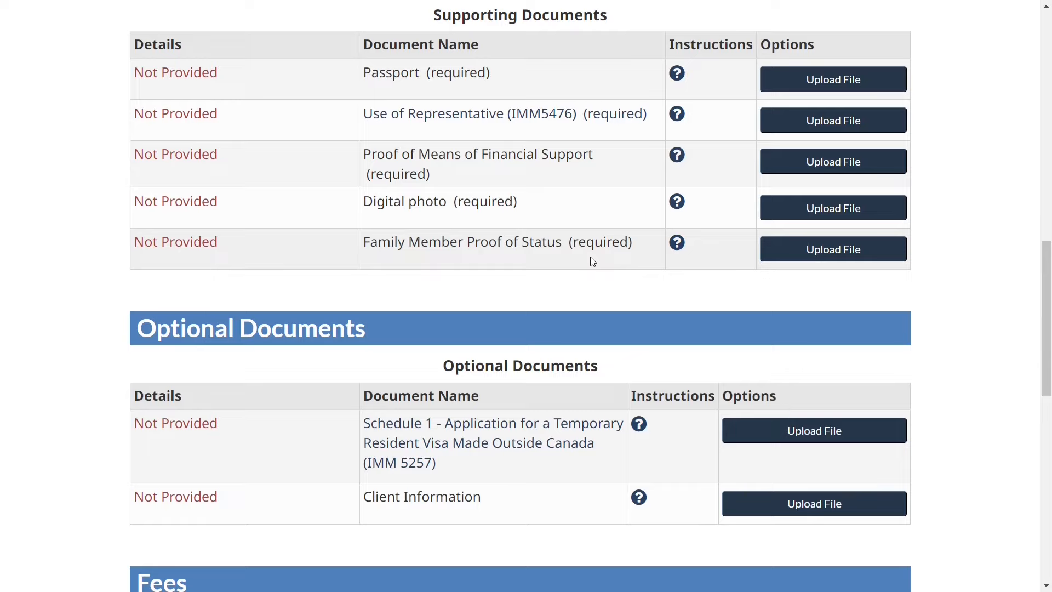
{"action": "scroll", "coordinate": [591, 257], "scroll_direction": "down", "scroll_amount": 2}
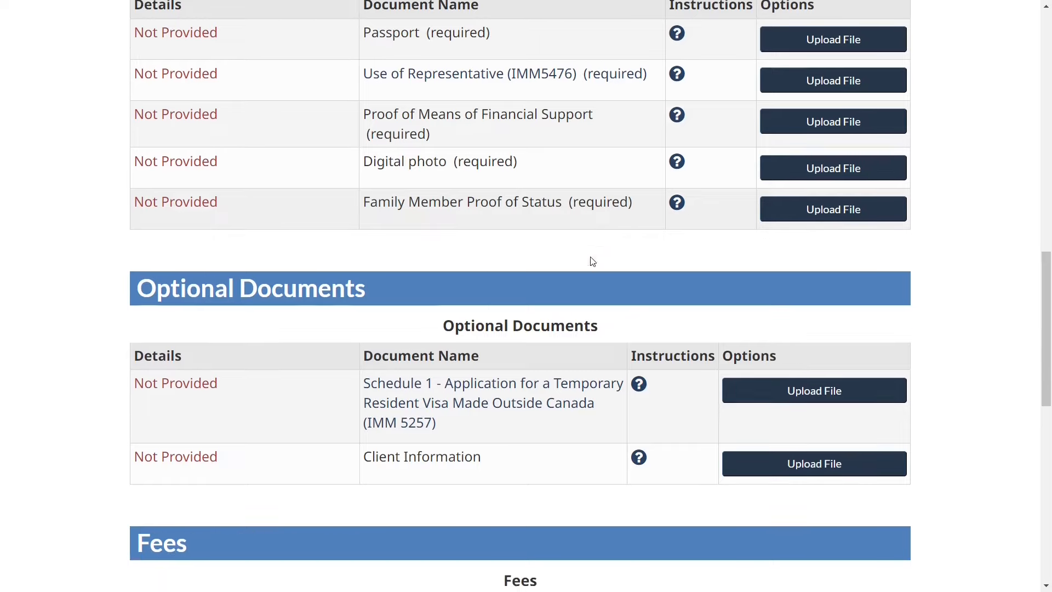
{"action": "triple_click", "coordinate": [474, 285]}
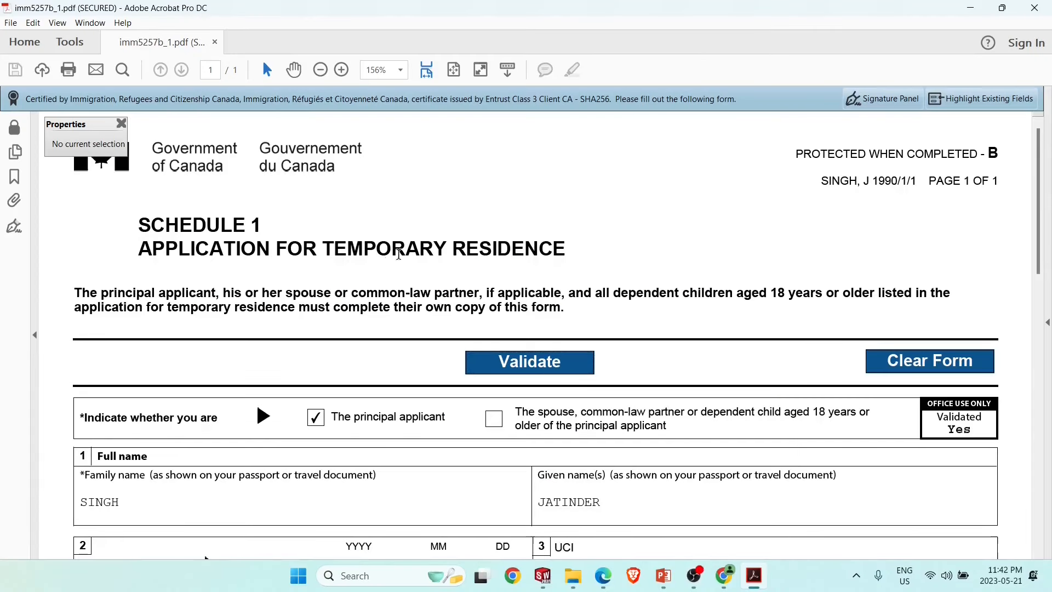
- Read the Schedule 1 instructions and applicant options down to the military service question
{"action": "left_click_drag", "start_coordinate": [300, 307], "coordinate": [548, 305]}
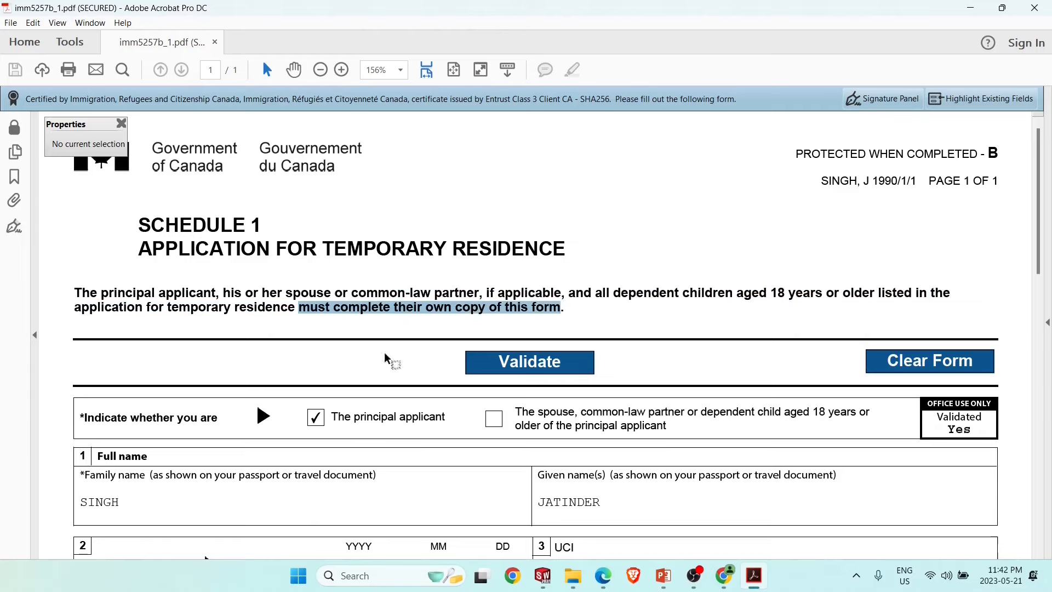
{"action": "left_click", "coordinate": [242, 363]}
{"action": "triple_click", "coordinate": [139, 416]}
{"action": "left_click", "coordinate": [139, 416]}
{"action": "left_click", "coordinate": [139, 415]}
{"action": "left_click_drag", "start_coordinate": [332, 418], "coordinate": [475, 423]}
{"action": "left_click", "coordinate": [571, 415]}
{"action": "double_click", "coordinate": [572, 415]}
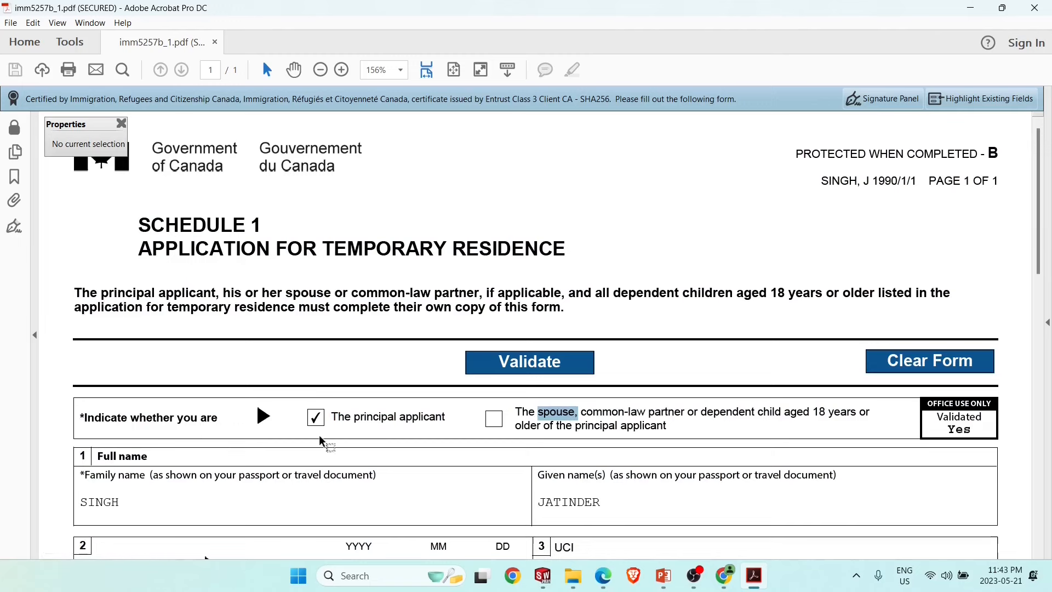
{"action": "scroll", "coordinate": [322, 429], "scroll_direction": "down", "scroll_amount": 2}
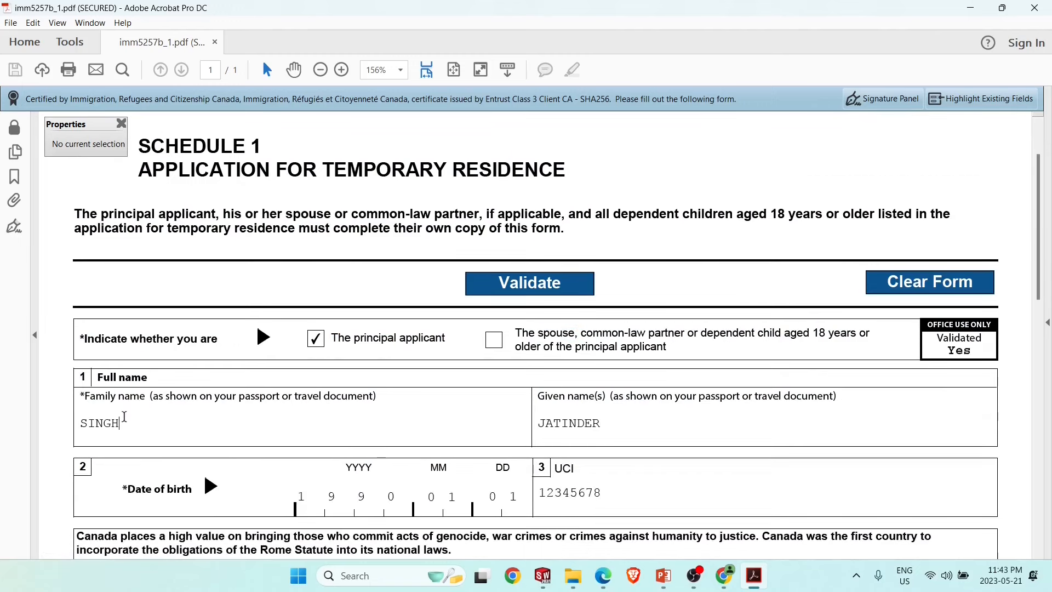
{"action": "scroll", "coordinate": [361, 427], "scroll_direction": "down", "scroll_amount": 2}
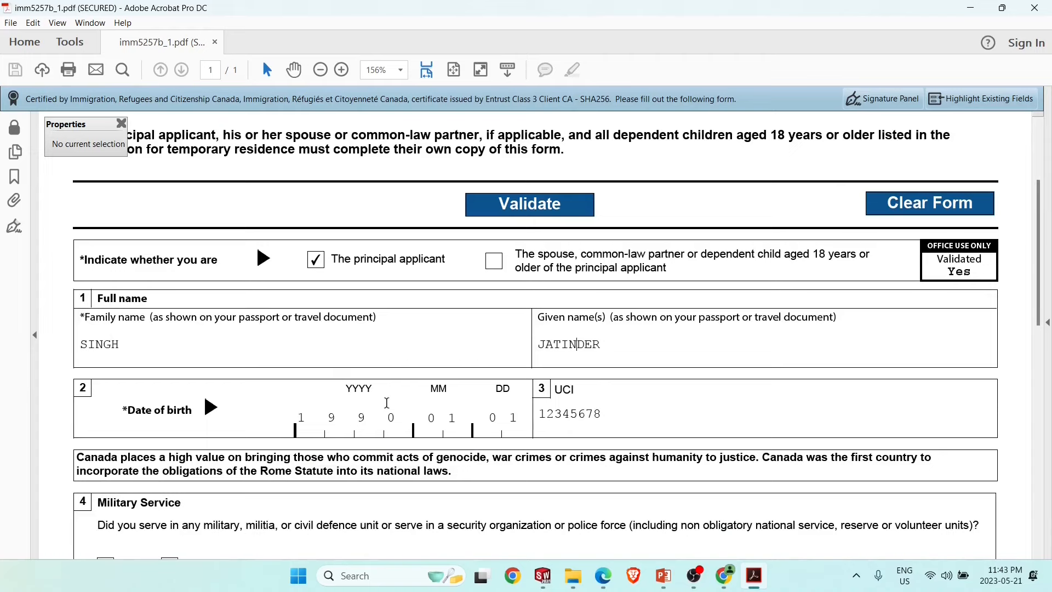
{"action": "scroll", "coordinate": [566, 410], "scroll_direction": "down", "scroll_amount": 2}
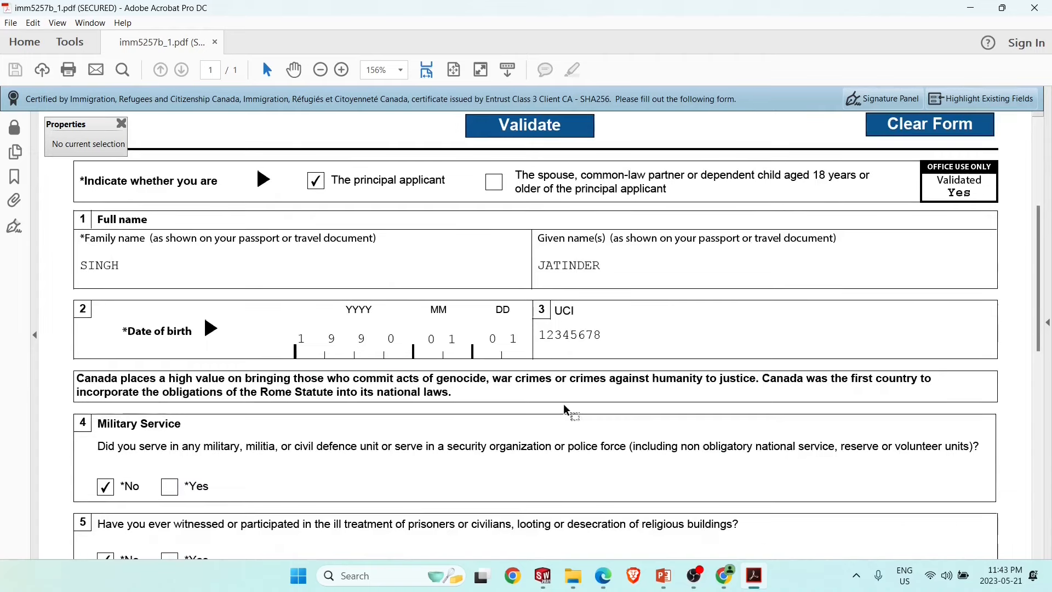
{"action": "scroll", "coordinate": [566, 410], "scroll_direction": "down", "scroll_amount": 4}
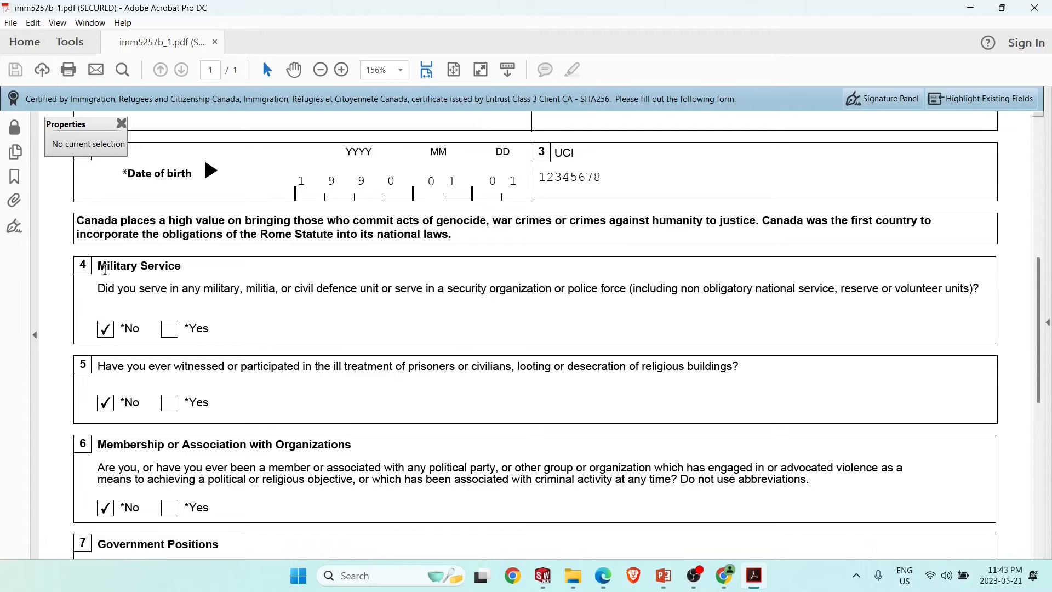
{"action": "left_click_drag", "start_coordinate": [158, 290], "coordinate": [286, 290]}
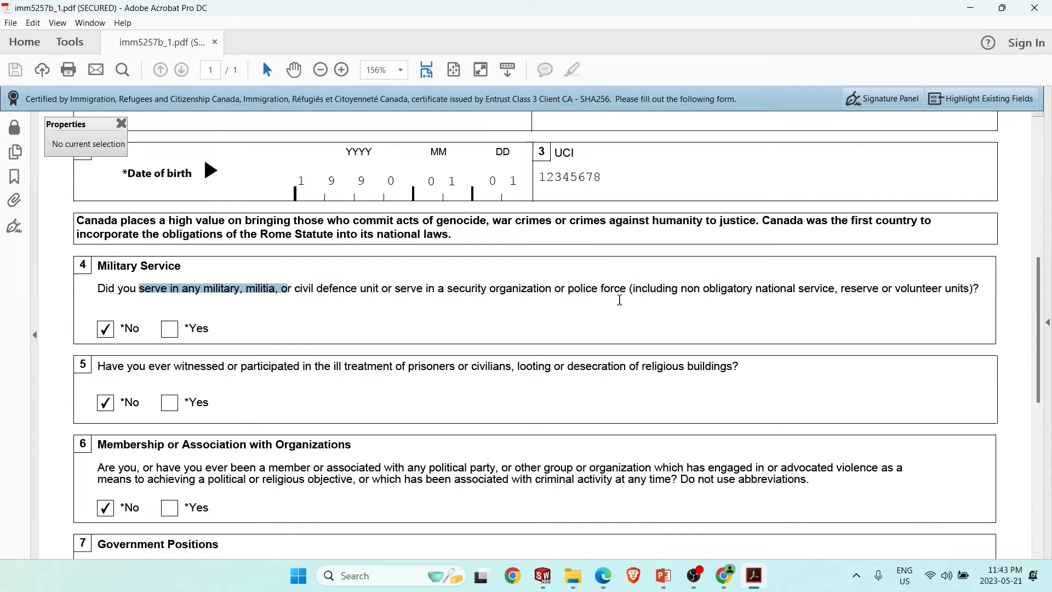
- Answer Yes to question 4 on military service, then switch it back to No
{"action": "left_click", "coordinate": [164, 335]}
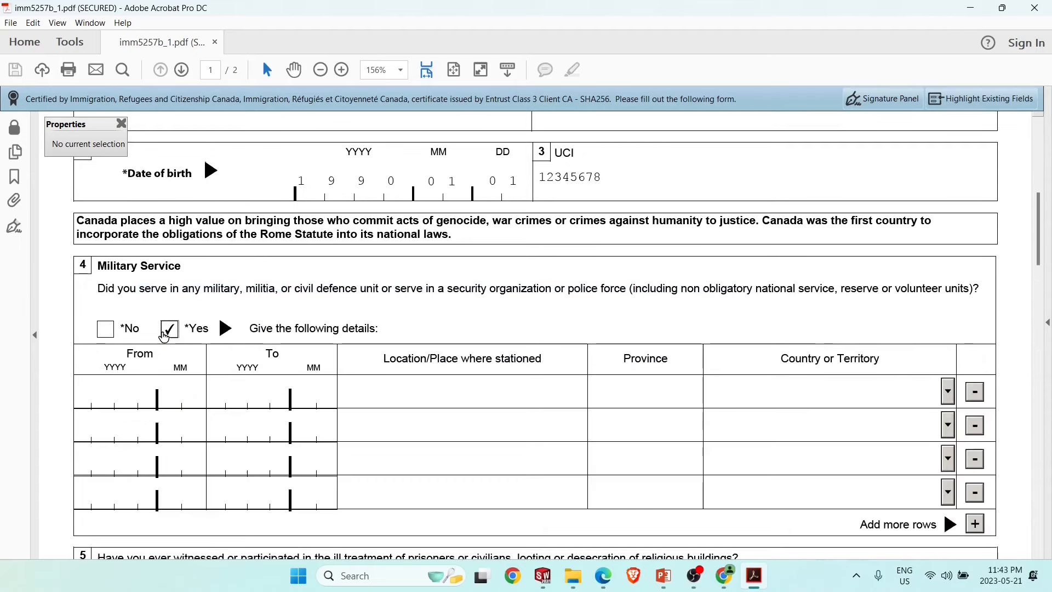
{"action": "scroll", "coordinate": [329, 394], "scroll_direction": "down", "scroll_amount": 3}
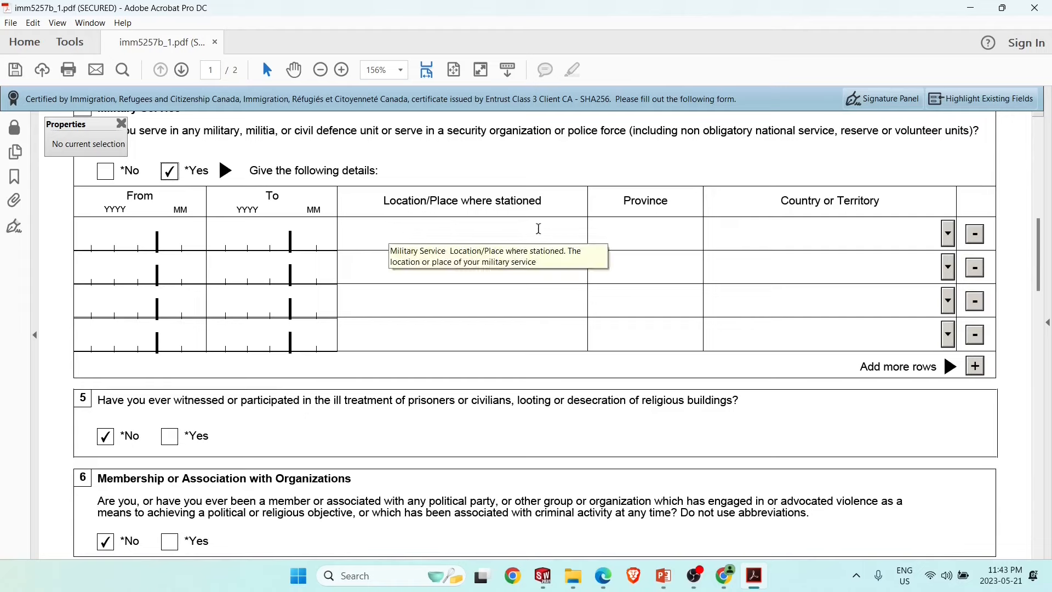
{"action": "left_click", "coordinate": [771, 245]}
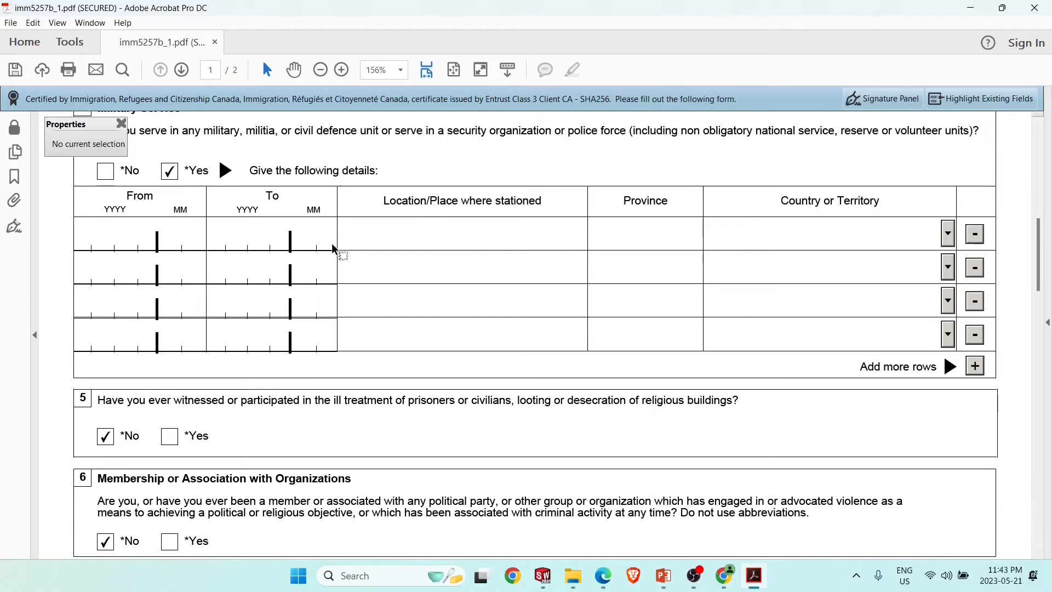
{"action": "scroll", "coordinate": [336, 252], "scroll_direction": "up", "scroll_amount": 1}
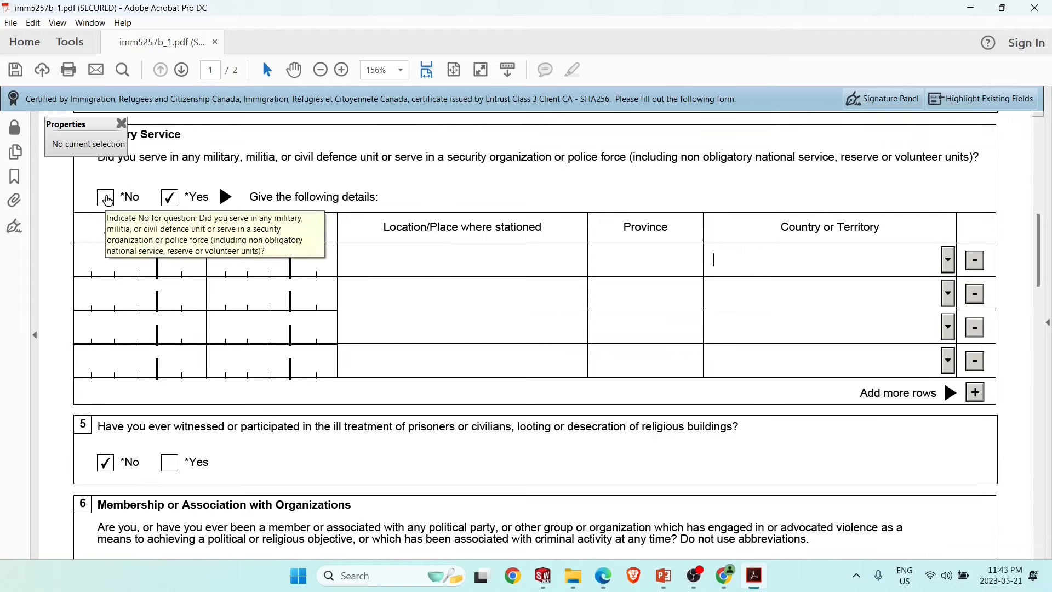
{"action": "left_click", "coordinate": [108, 201]}
{"action": "scroll", "coordinate": [209, 271], "scroll_direction": "down", "scroll_amount": 1}
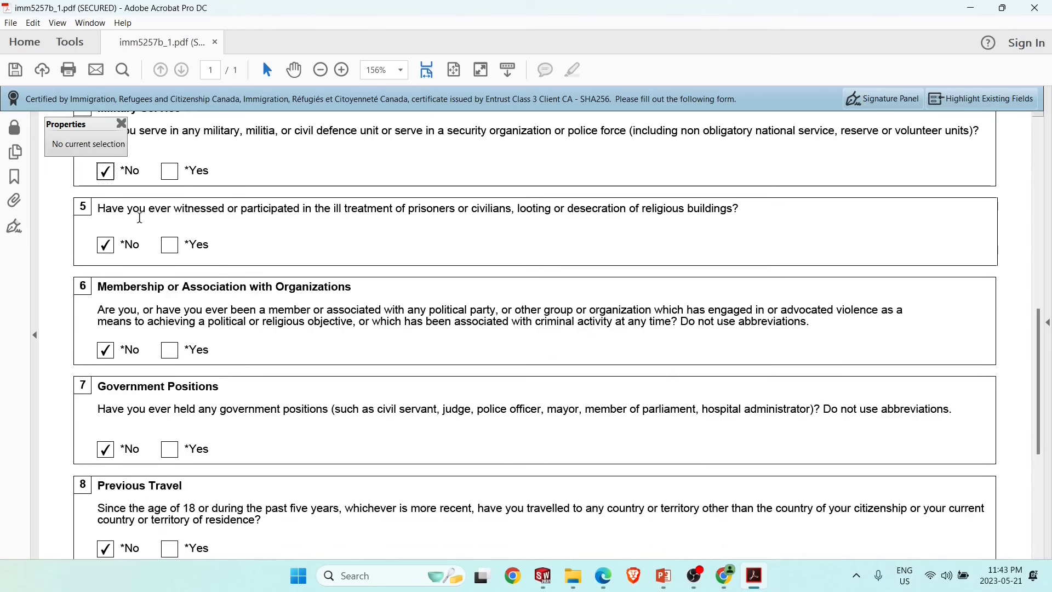
- Review questions 5 to 8, then validate the form and dismiss the success message
{"action": "left_click_drag", "start_coordinate": [129, 212], "coordinate": [251, 207]}
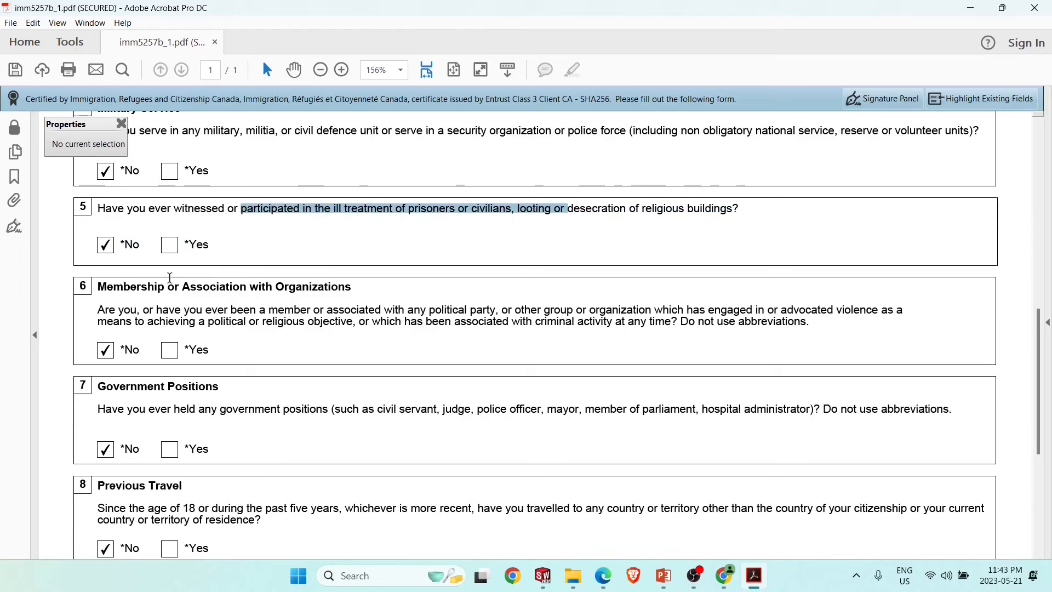
{"action": "scroll", "coordinate": [169, 278], "scroll_direction": "down", "scroll_amount": 1}
{"action": "left_click_drag", "start_coordinate": [99, 262], "coordinate": [491, 285]}
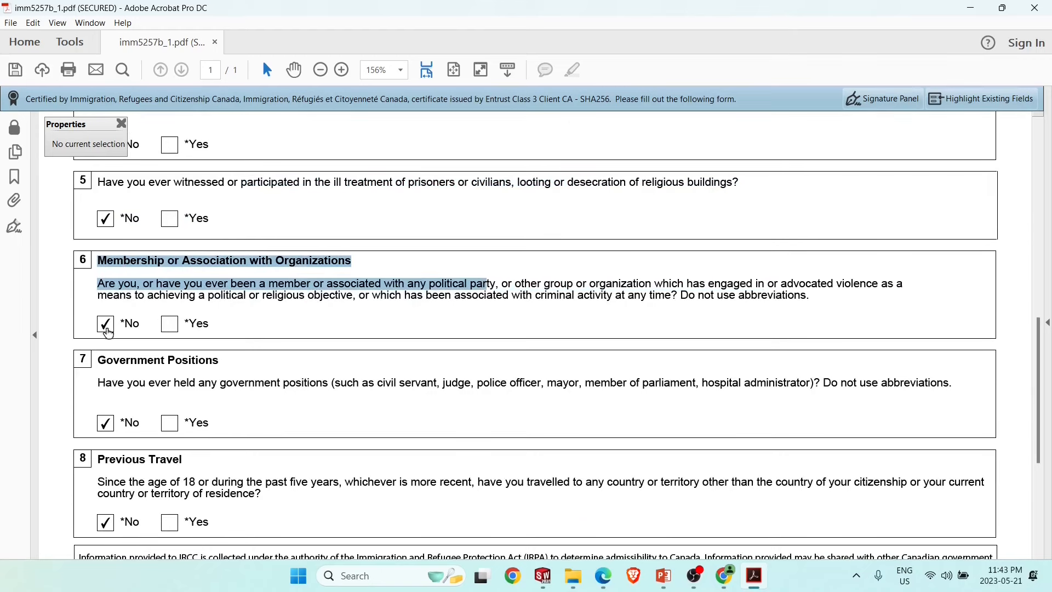
{"action": "scroll", "coordinate": [181, 329], "scroll_direction": "down", "scroll_amount": 3}
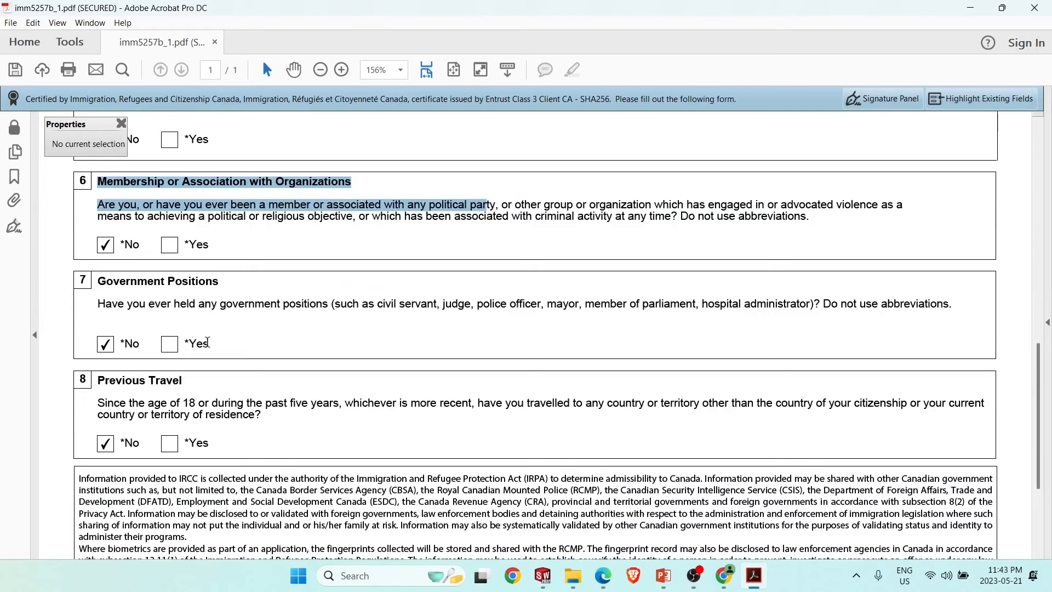
{"action": "left_click", "coordinate": [183, 332]}
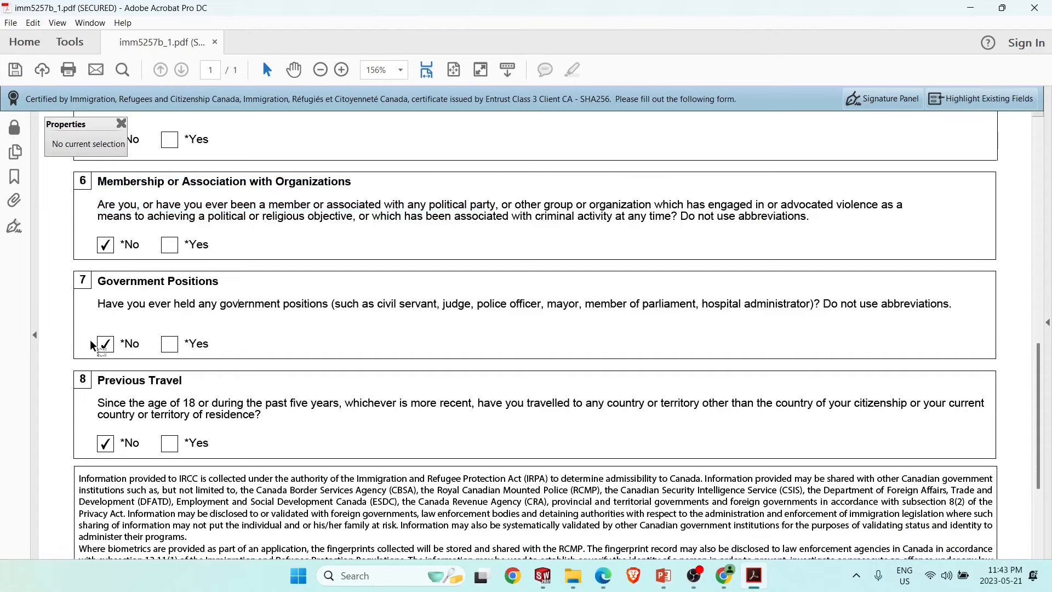
{"action": "scroll", "coordinate": [105, 343], "scroll_direction": "down", "scroll_amount": 3}
{"action": "left_click_drag", "start_coordinate": [101, 303], "coordinate": [223, 317]}
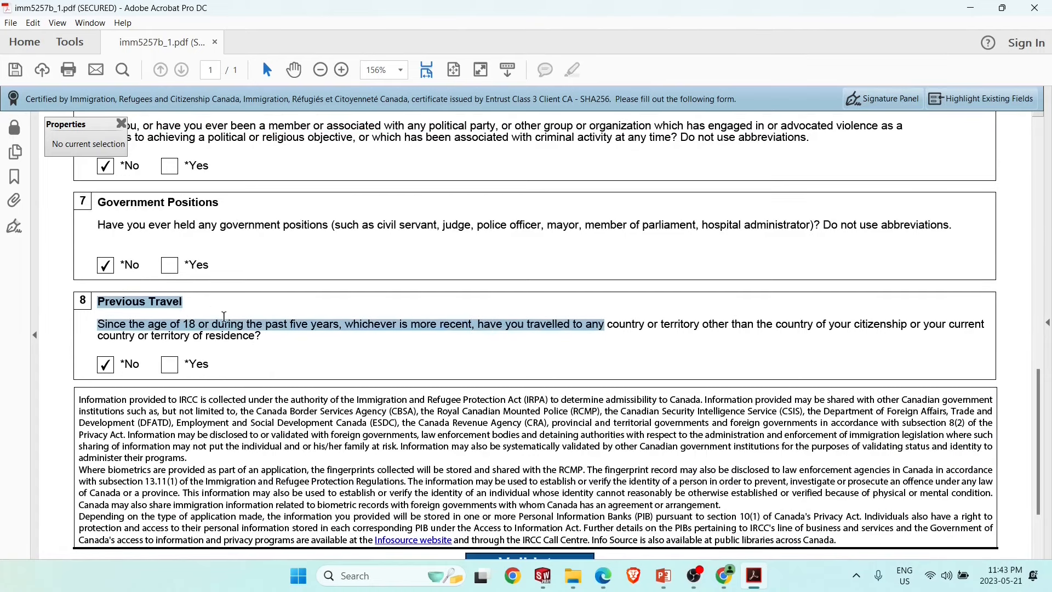
{"action": "left_click", "coordinate": [546, 385]}
{"action": "left_click_drag", "start_coordinate": [477, 325], "coordinate": [800, 348]}
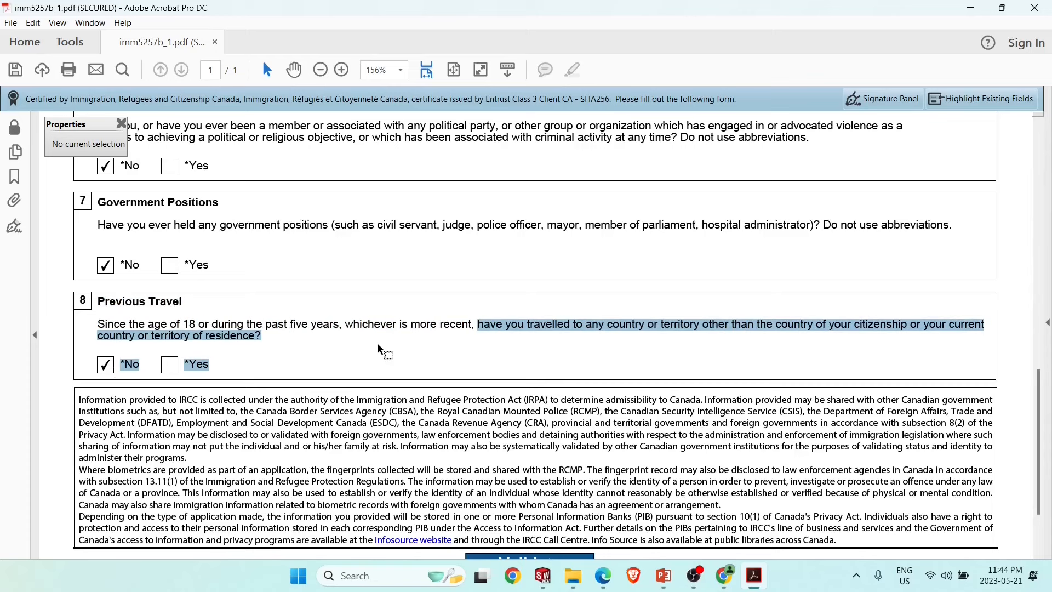
{"action": "left_click", "coordinate": [380, 350]}
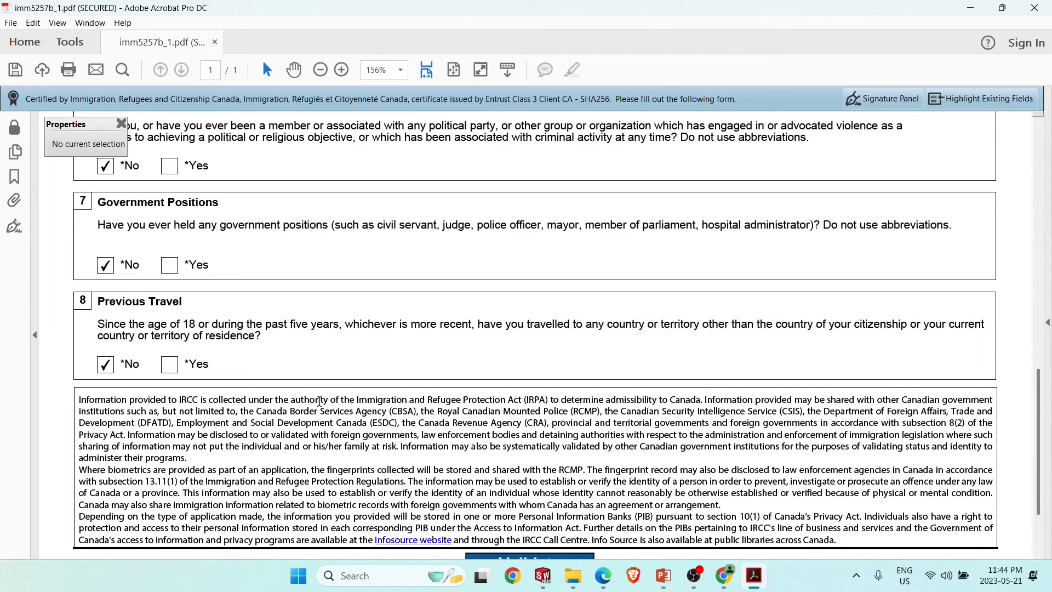
{"action": "scroll", "coordinate": [320, 402], "scroll_direction": "down", "scroll_amount": 3}
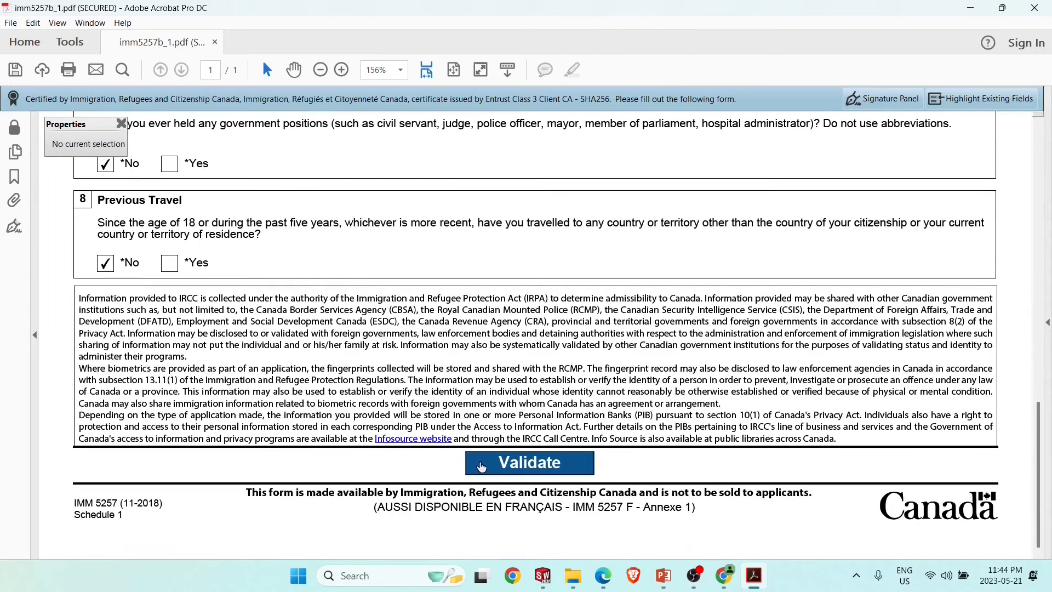
{"action": "left_click", "coordinate": [519, 465]}
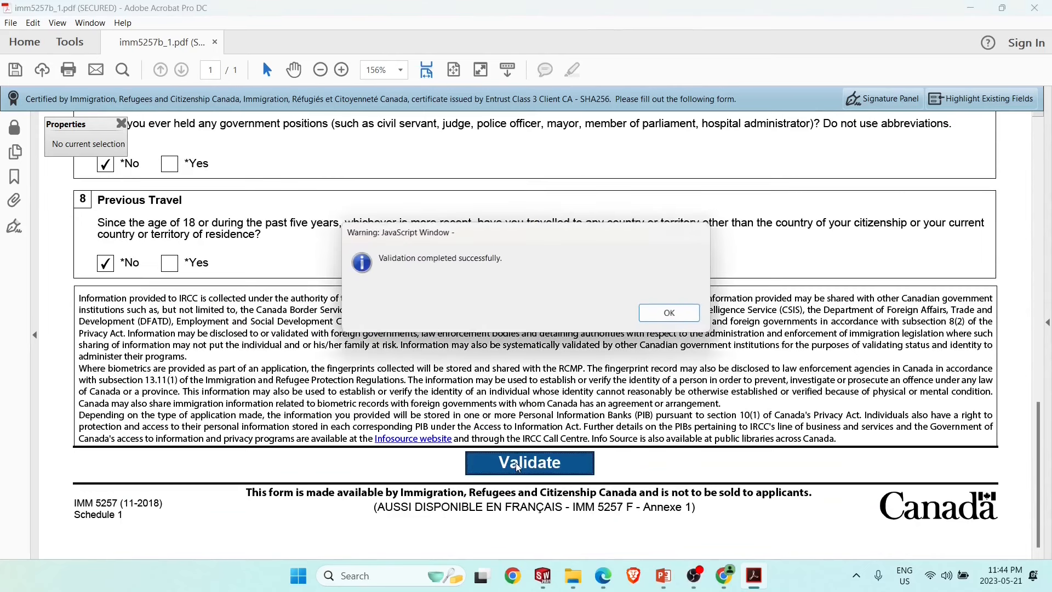
{"action": "left_click", "coordinate": [661, 320]}
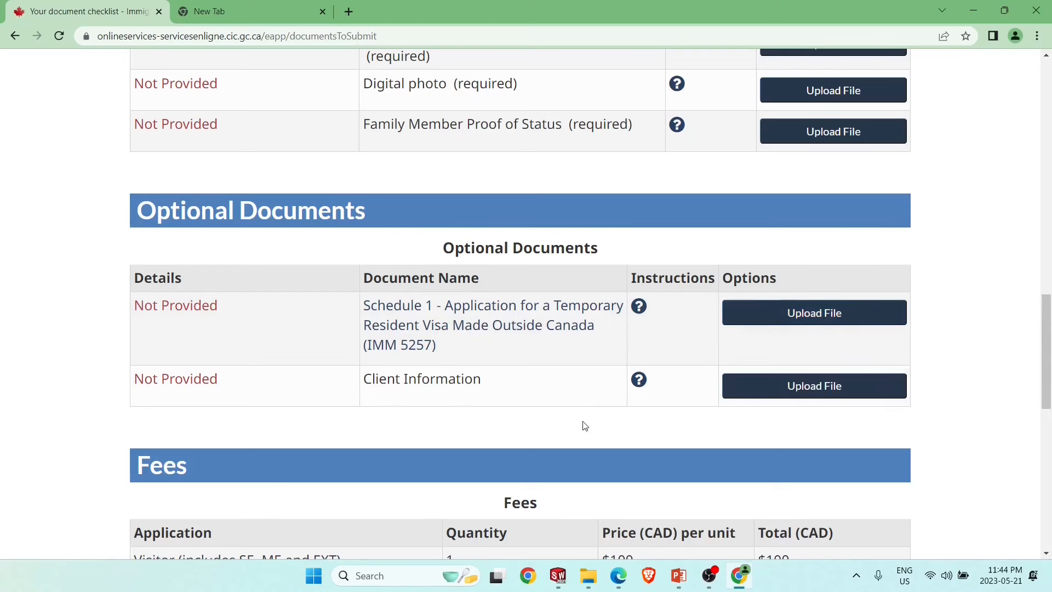
- Review the uploaded documents list and the $100 total application fee
{"action": "scroll", "coordinate": [586, 433], "scroll_direction": "down", "scroll_amount": 1}
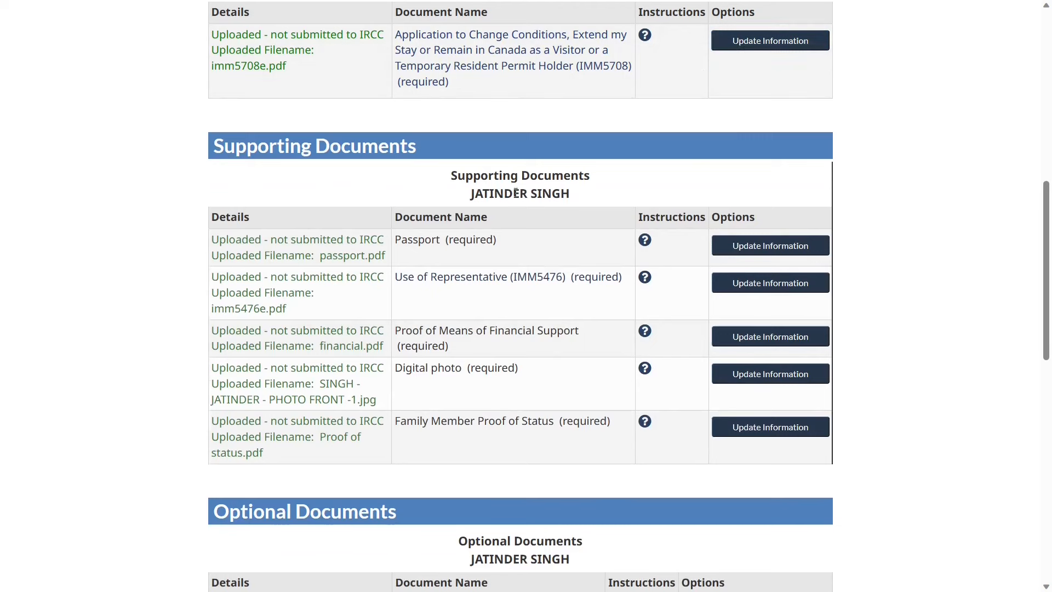
{"action": "scroll", "coordinate": [937, 207], "scroll_direction": "down", "scroll_amount": 8}
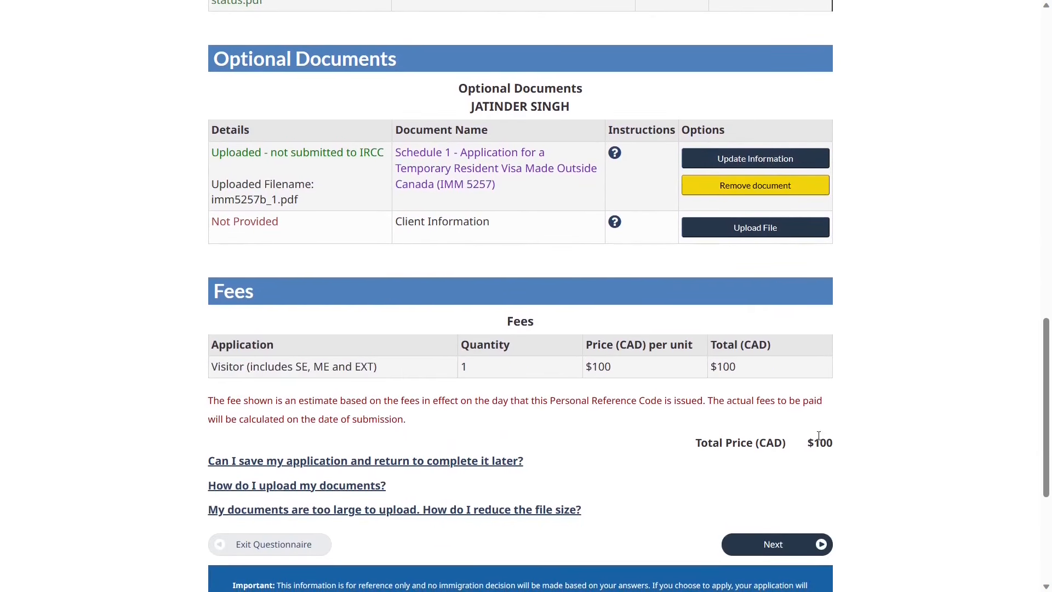
{"action": "double_click", "coordinate": [820, 438]}
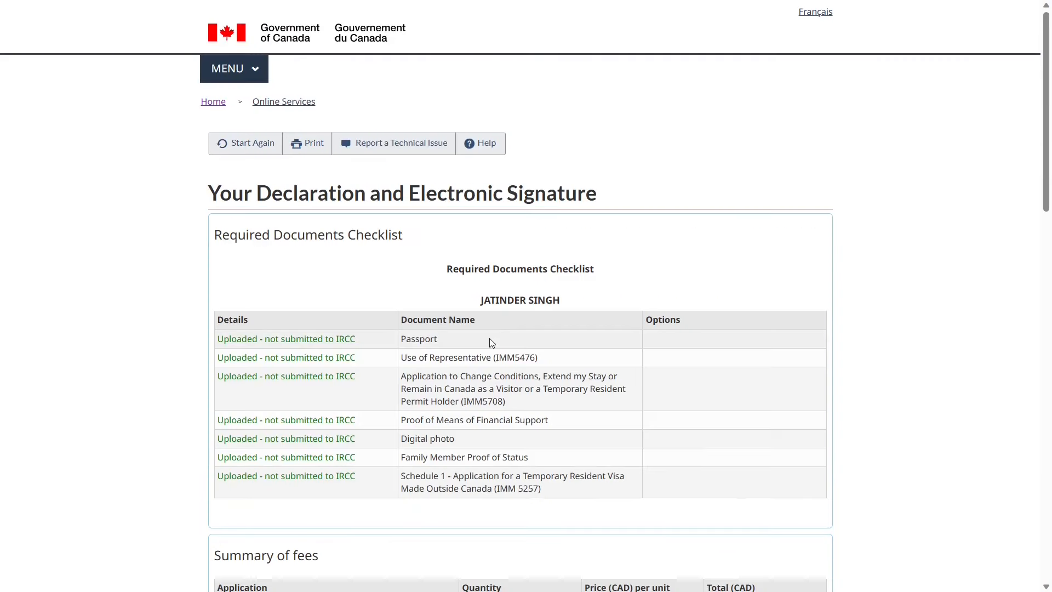
{"action": "scroll", "coordinate": [490, 343], "scroll_direction": "down", "scroll_amount": 2}
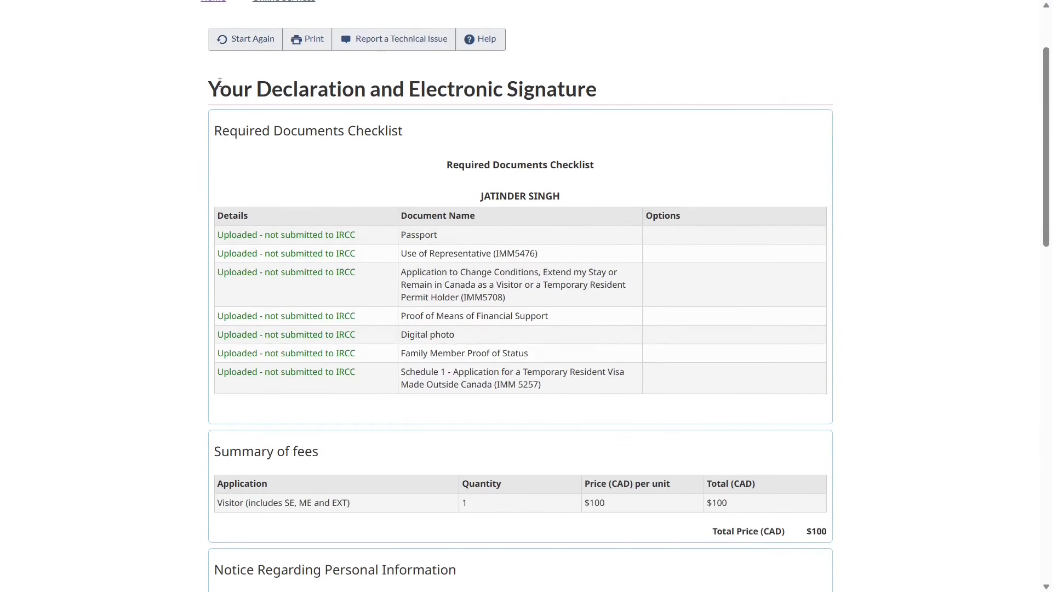
- Agree to the applicant declaration and e-sign it with the birth city security answer
{"action": "left_click_drag", "start_coordinate": [210, 86], "coordinate": [587, 86]}
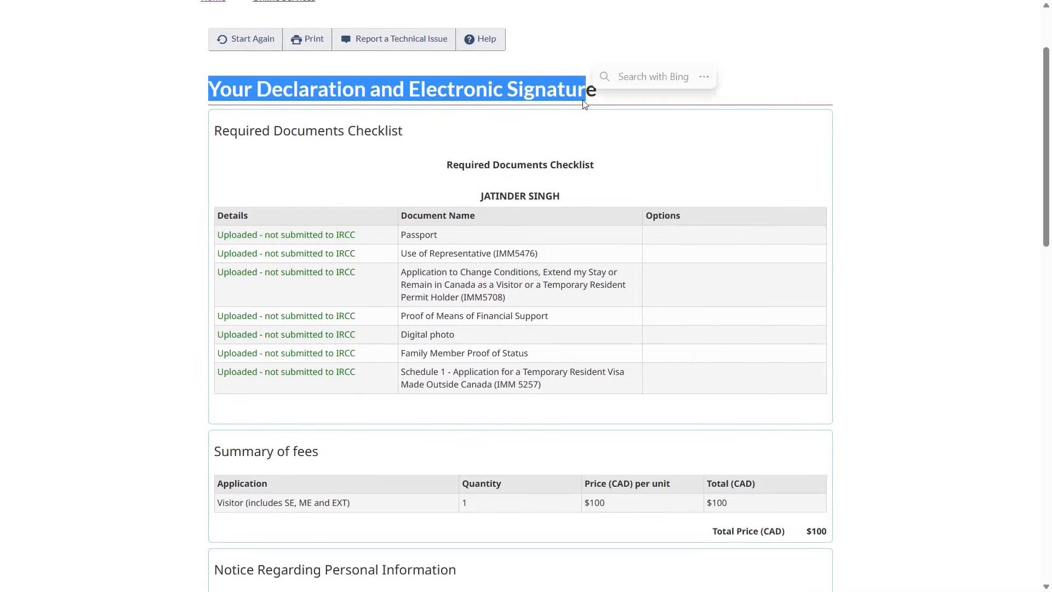
{"action": "scroll", "coordinate": [548, 164], "scroll_direction": "down", "scroll_amount": 15}
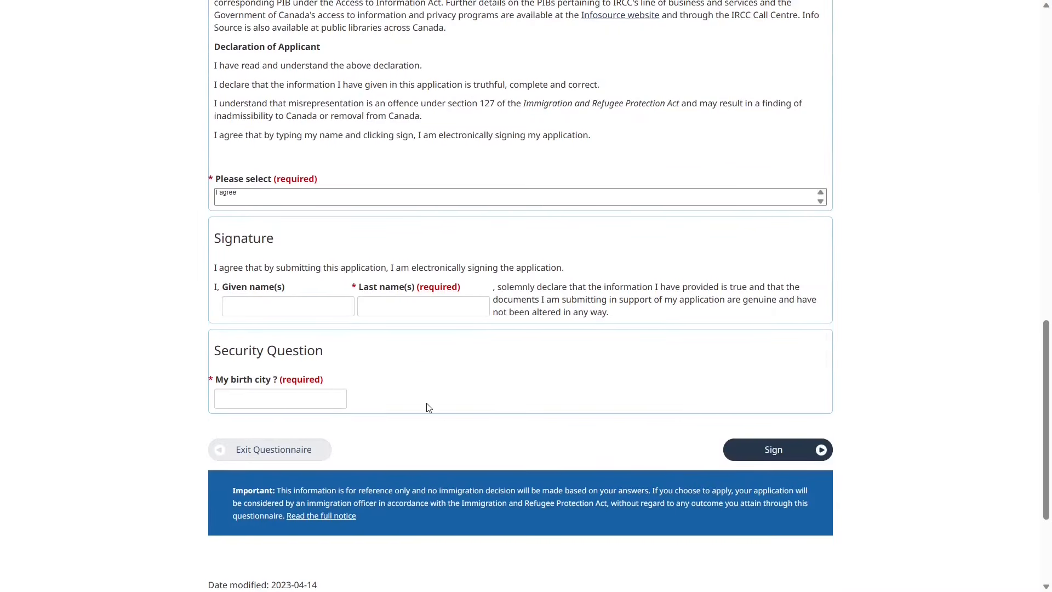
{"action": "left_click", "coordinate": [250, 198]}
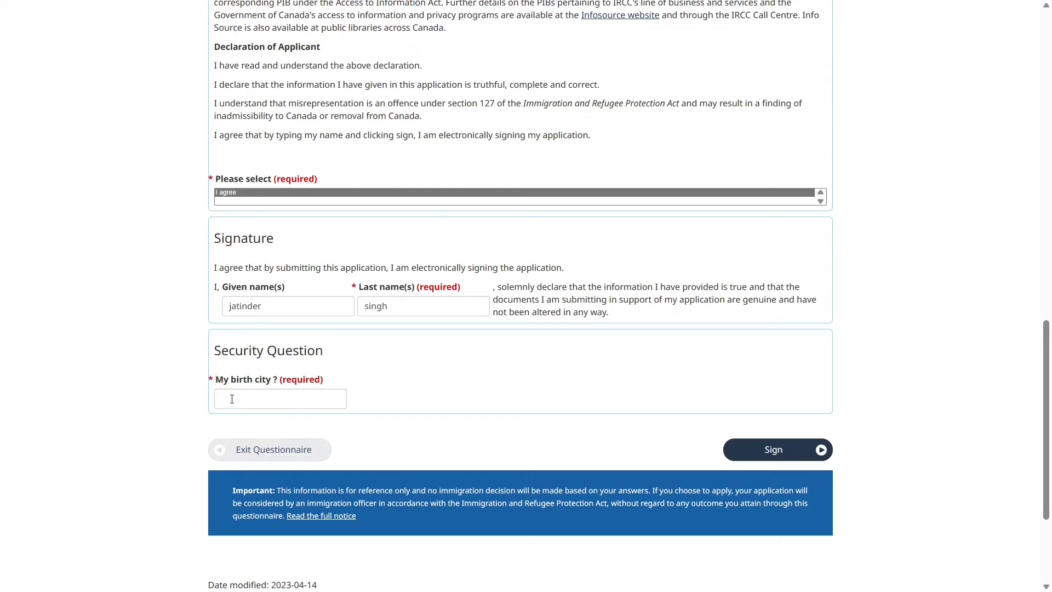
{"action": "left_click", "coordinate": [232, 399]}
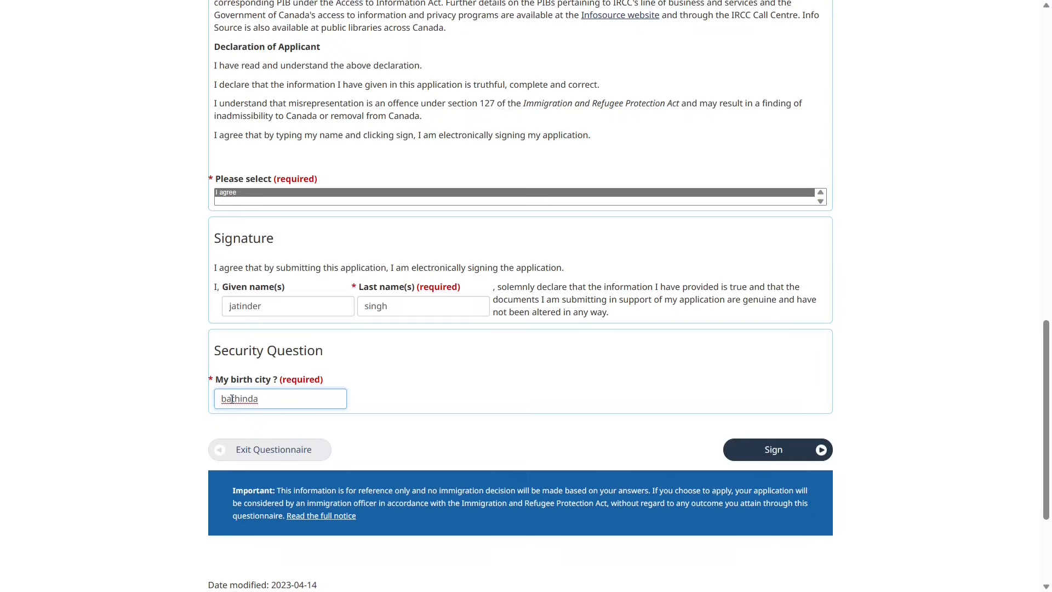
{"action": "key", "text": "Return"}
- Transmit the application to reach the $100.00 checkout and start on the cardholder name
{"action": "scroll", "coordinate": [463, 312], "scroll_direction": "down", "scroll_amount": 15}
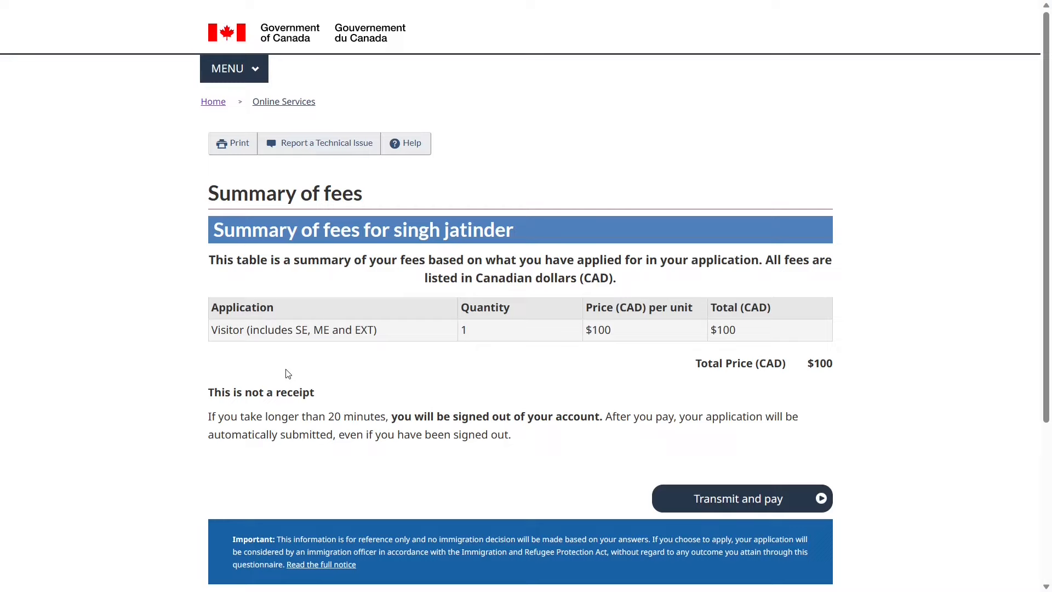
{"action": "left_click", "coordinate": [724, 499]}
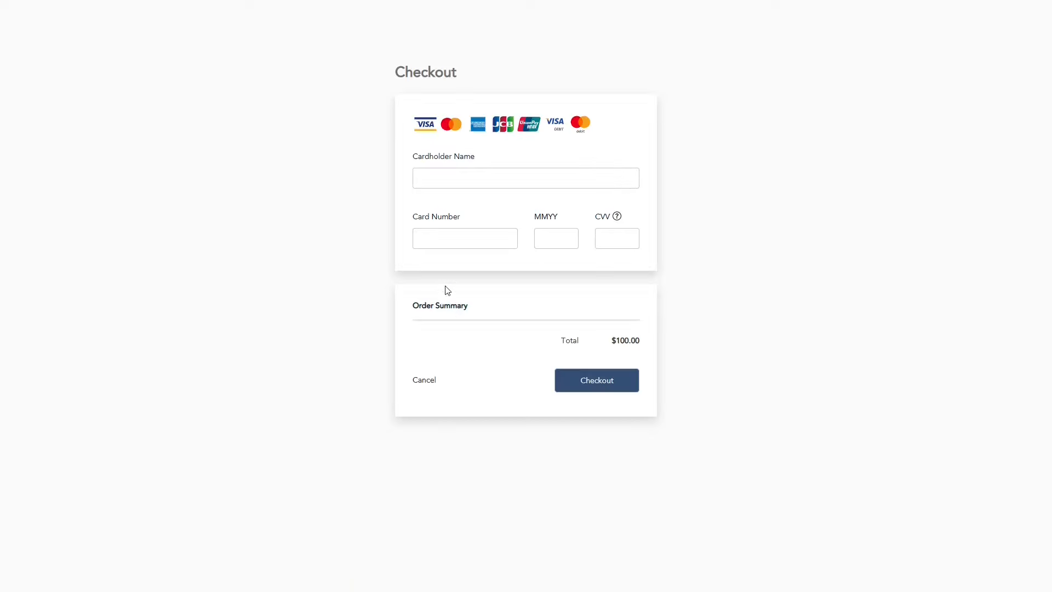
{"action": "left_click", "coordinate": [434, 178]}
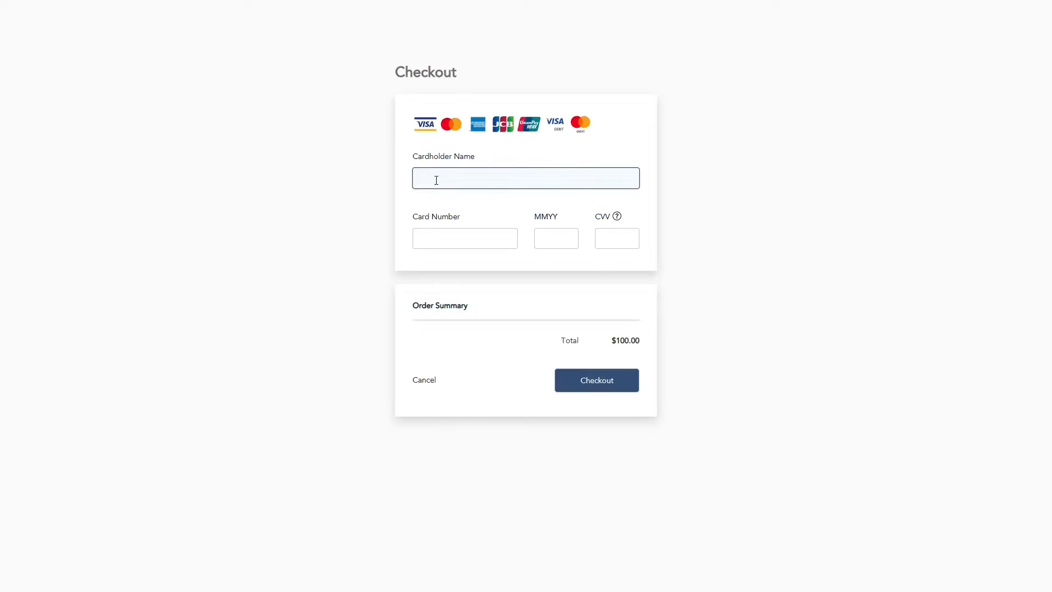